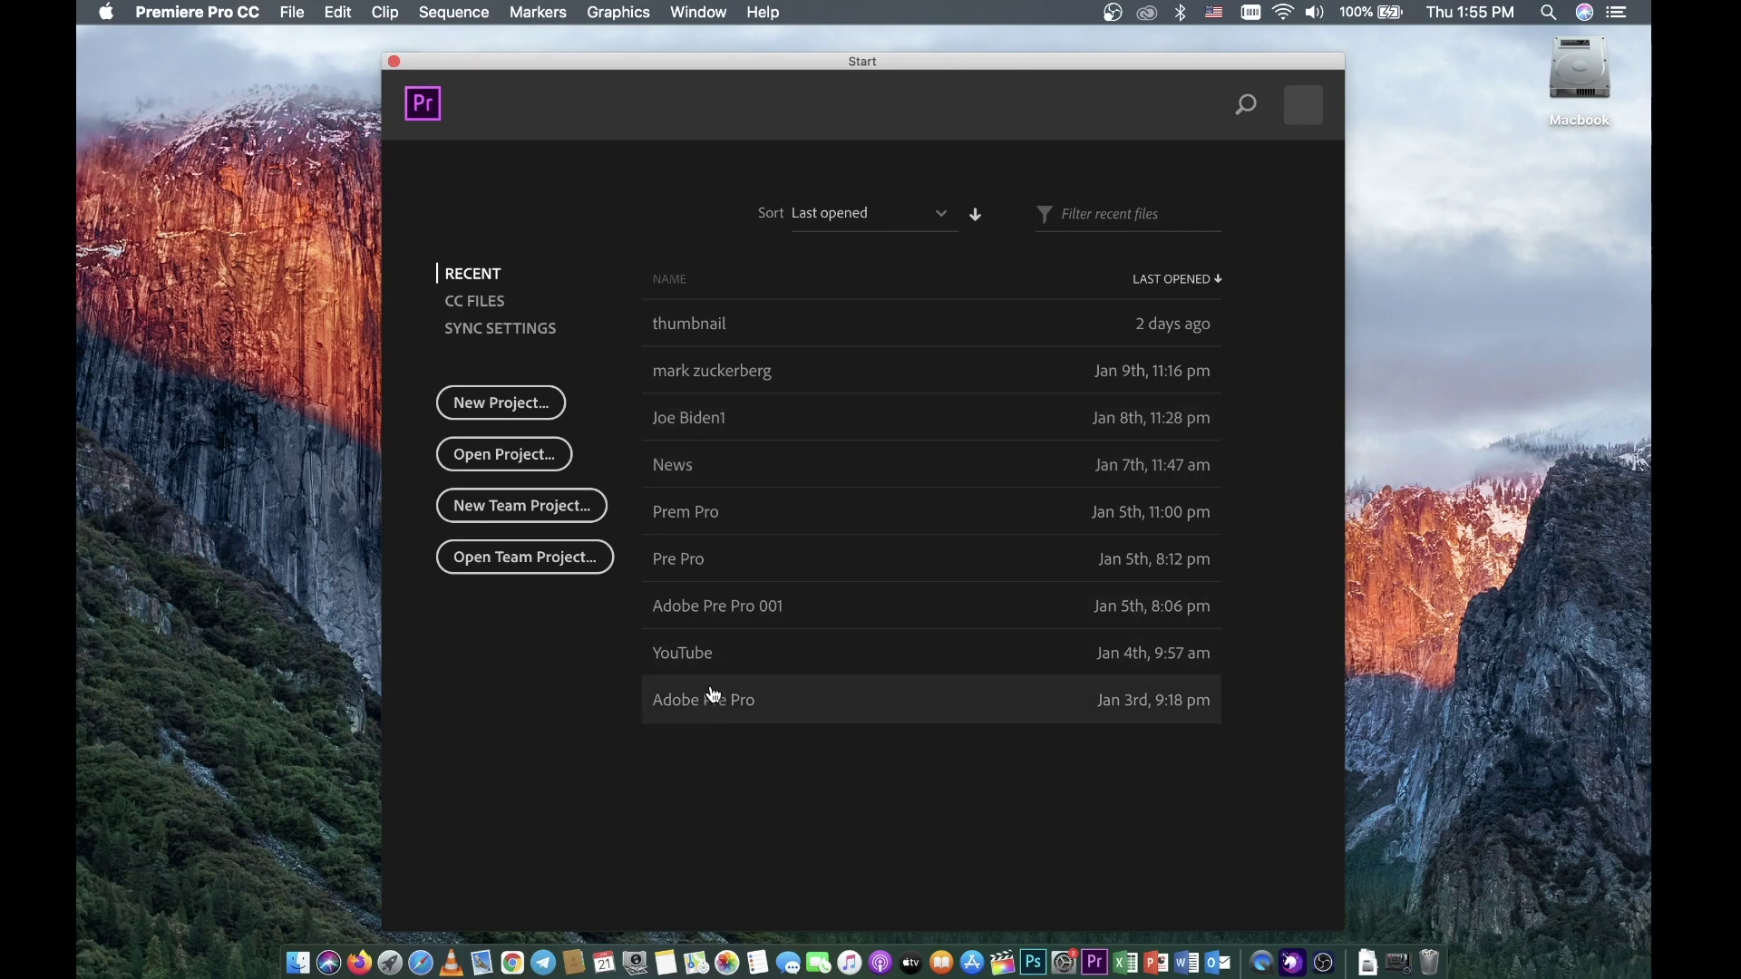
- Create a new project named 'photo slice' in /Users/admin/Documents/Premiere Pro
left_click(514, 412)
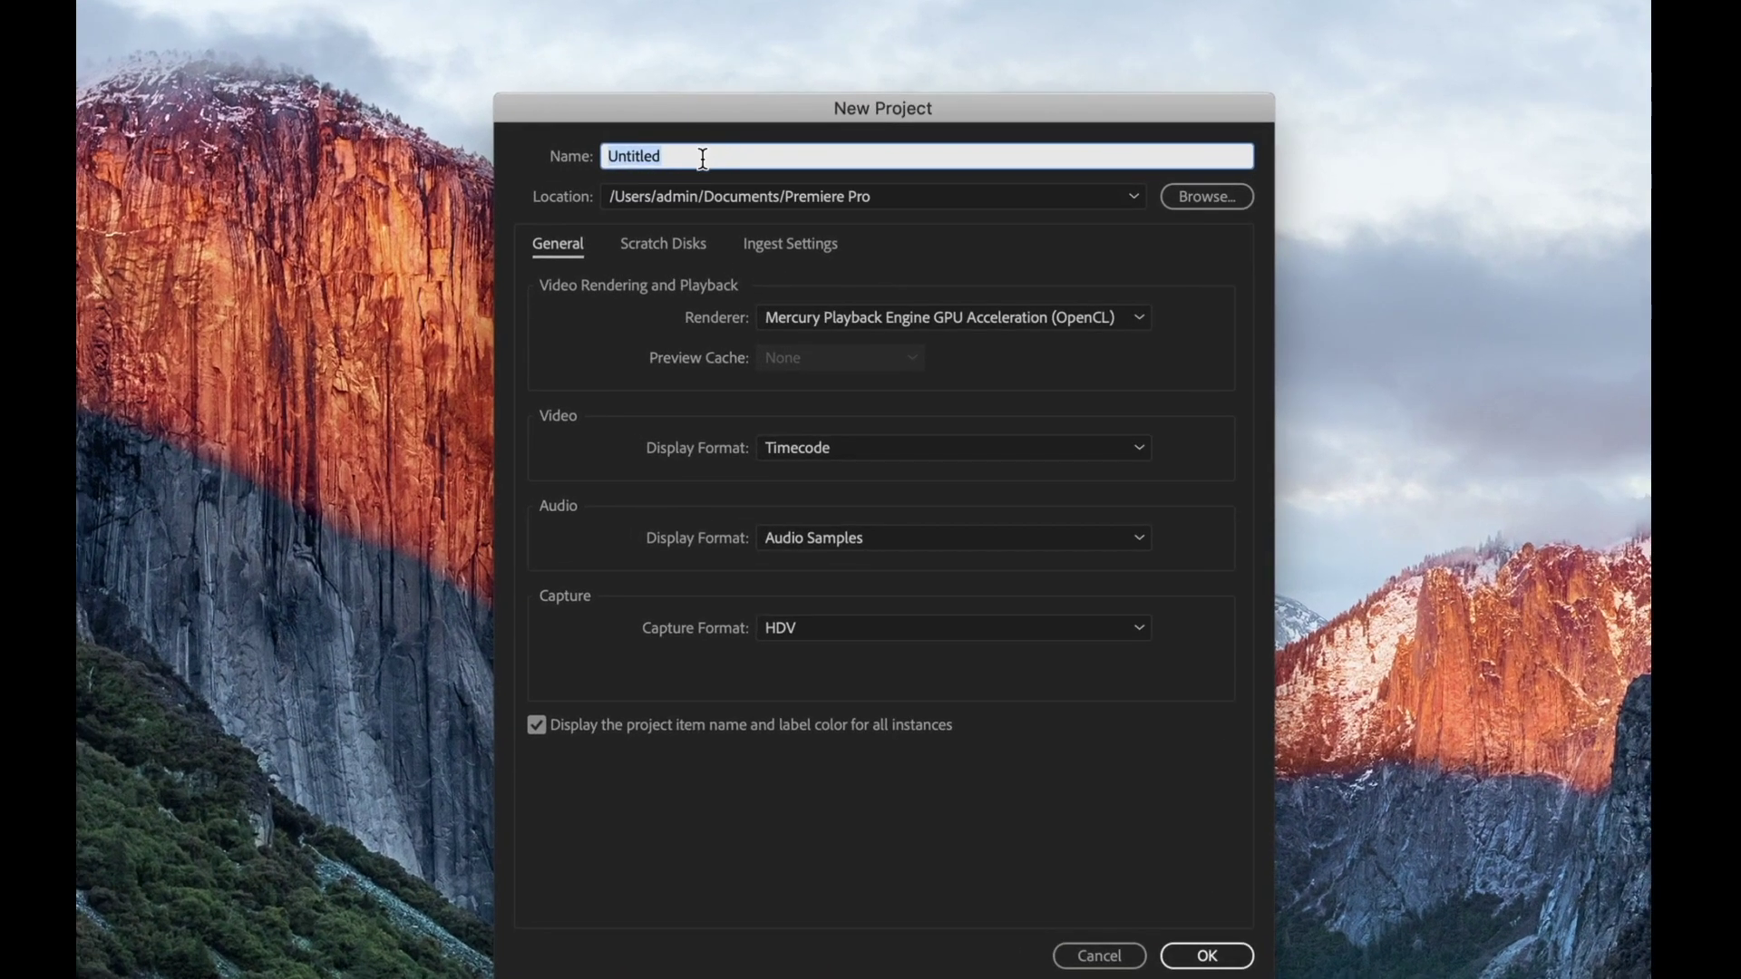
right_click(703, 156)
left_click(671, 158)
type("photo slice")
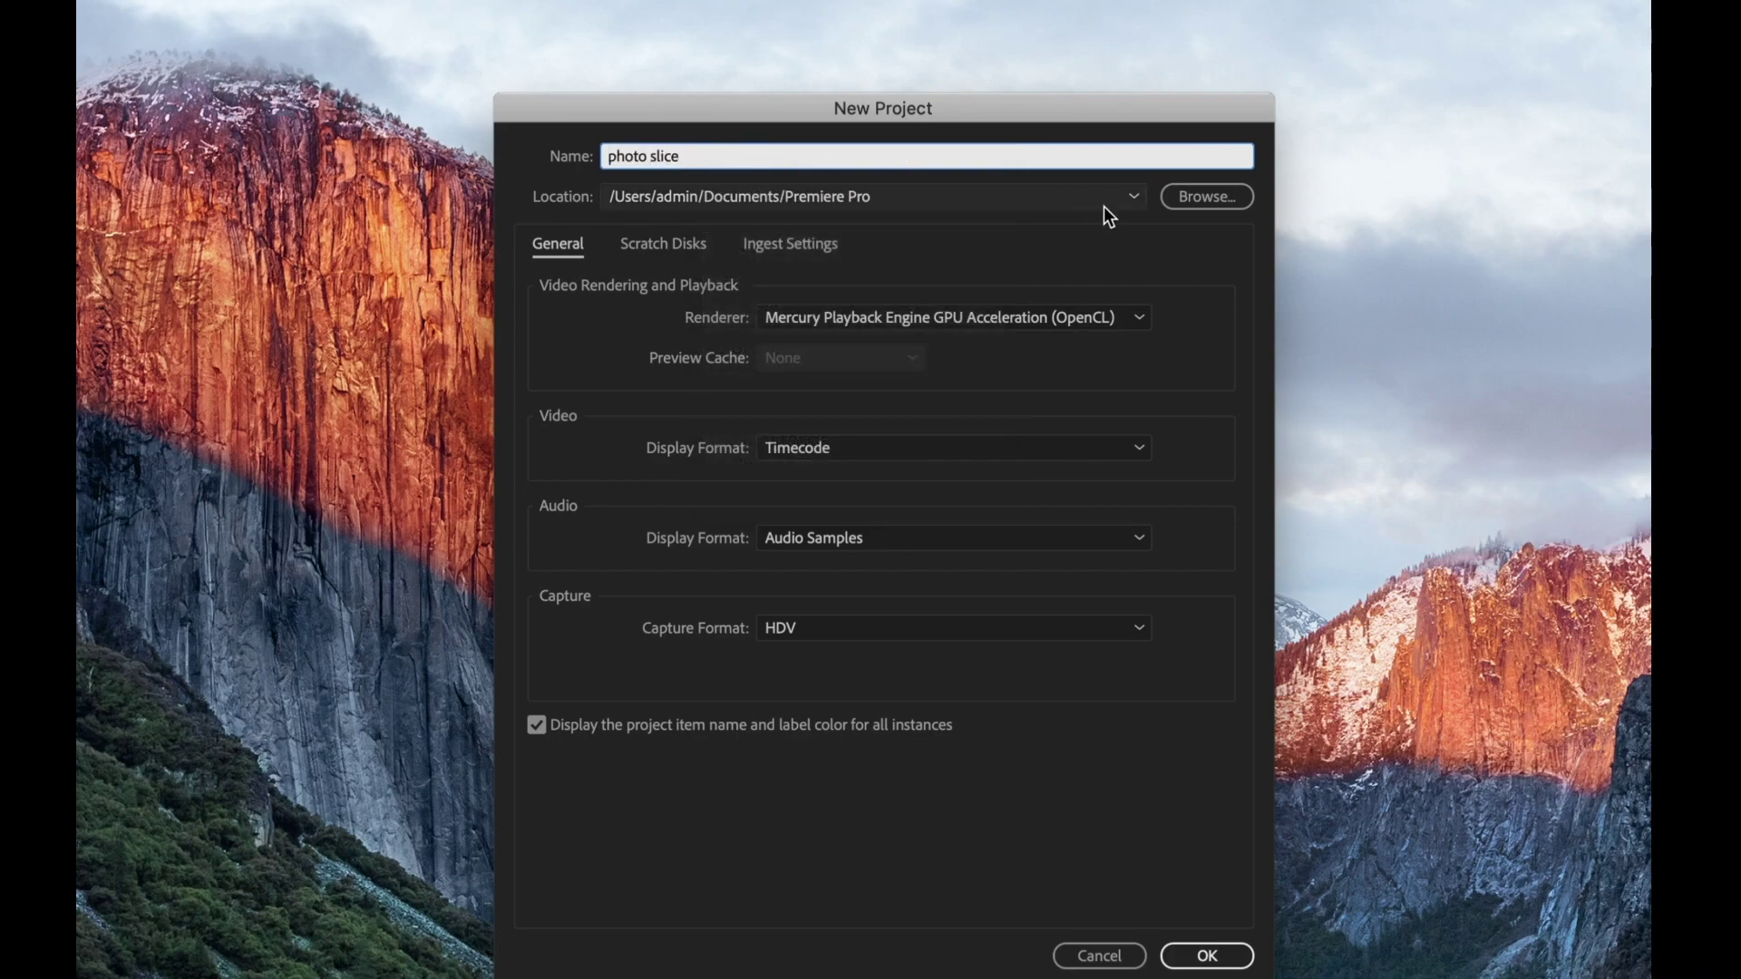
left_click(889, 207)
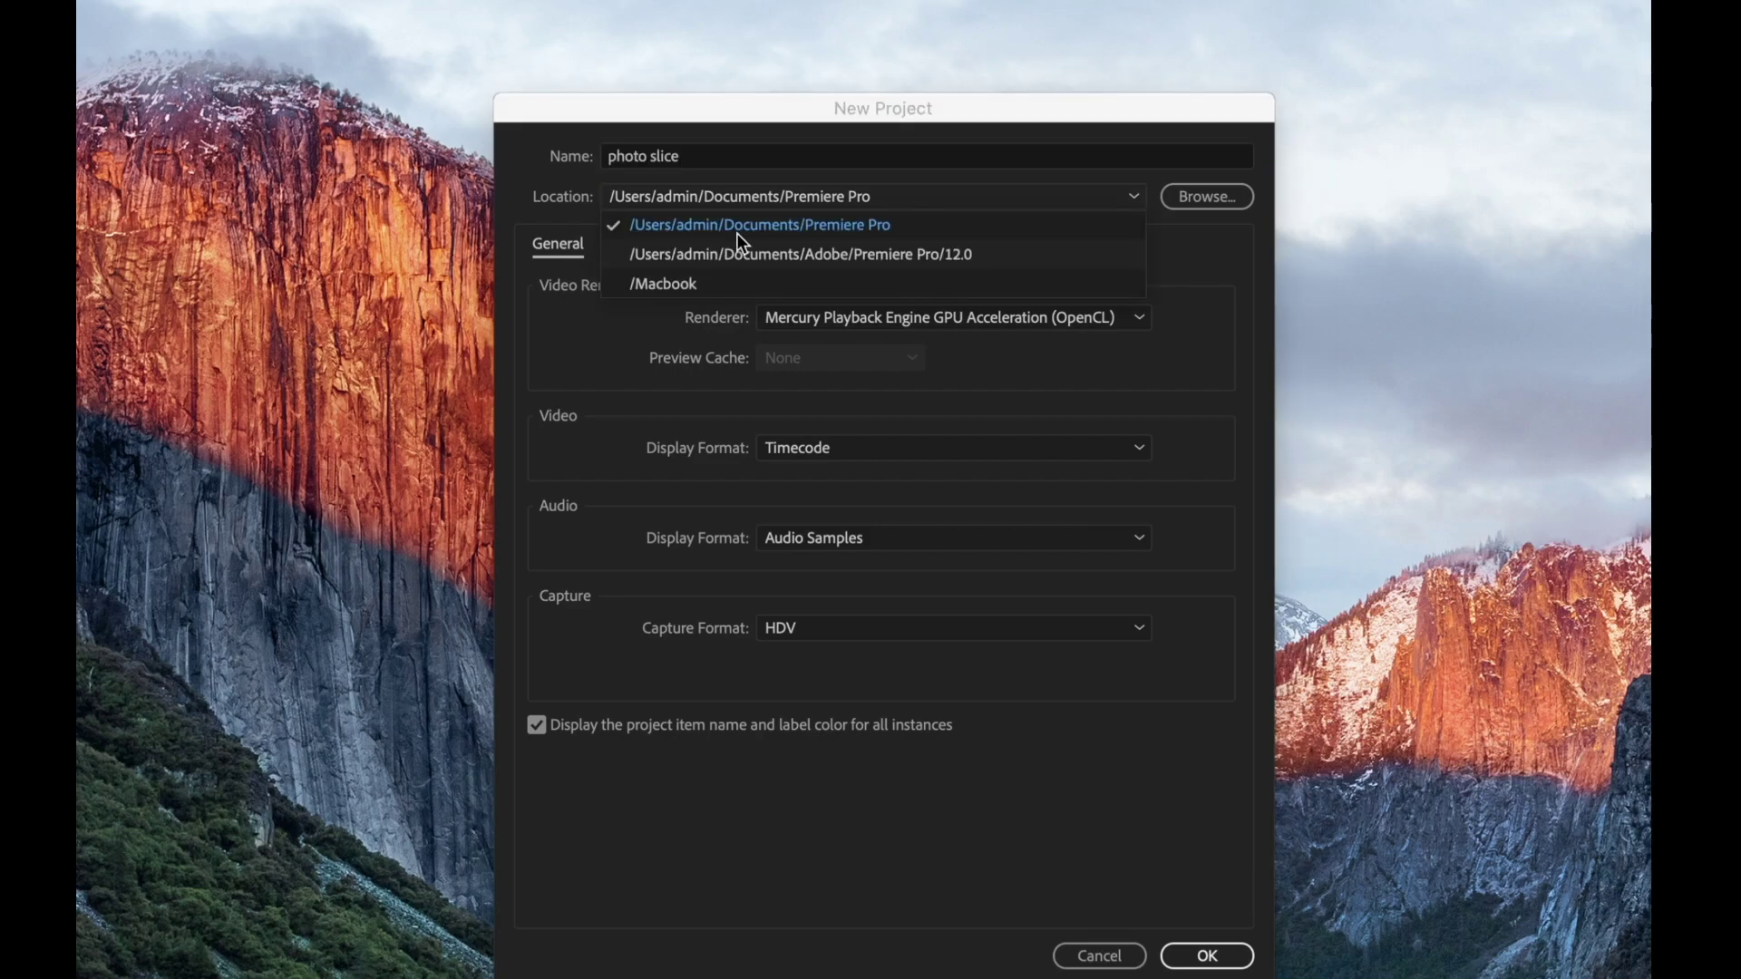
left_click(950, 225)
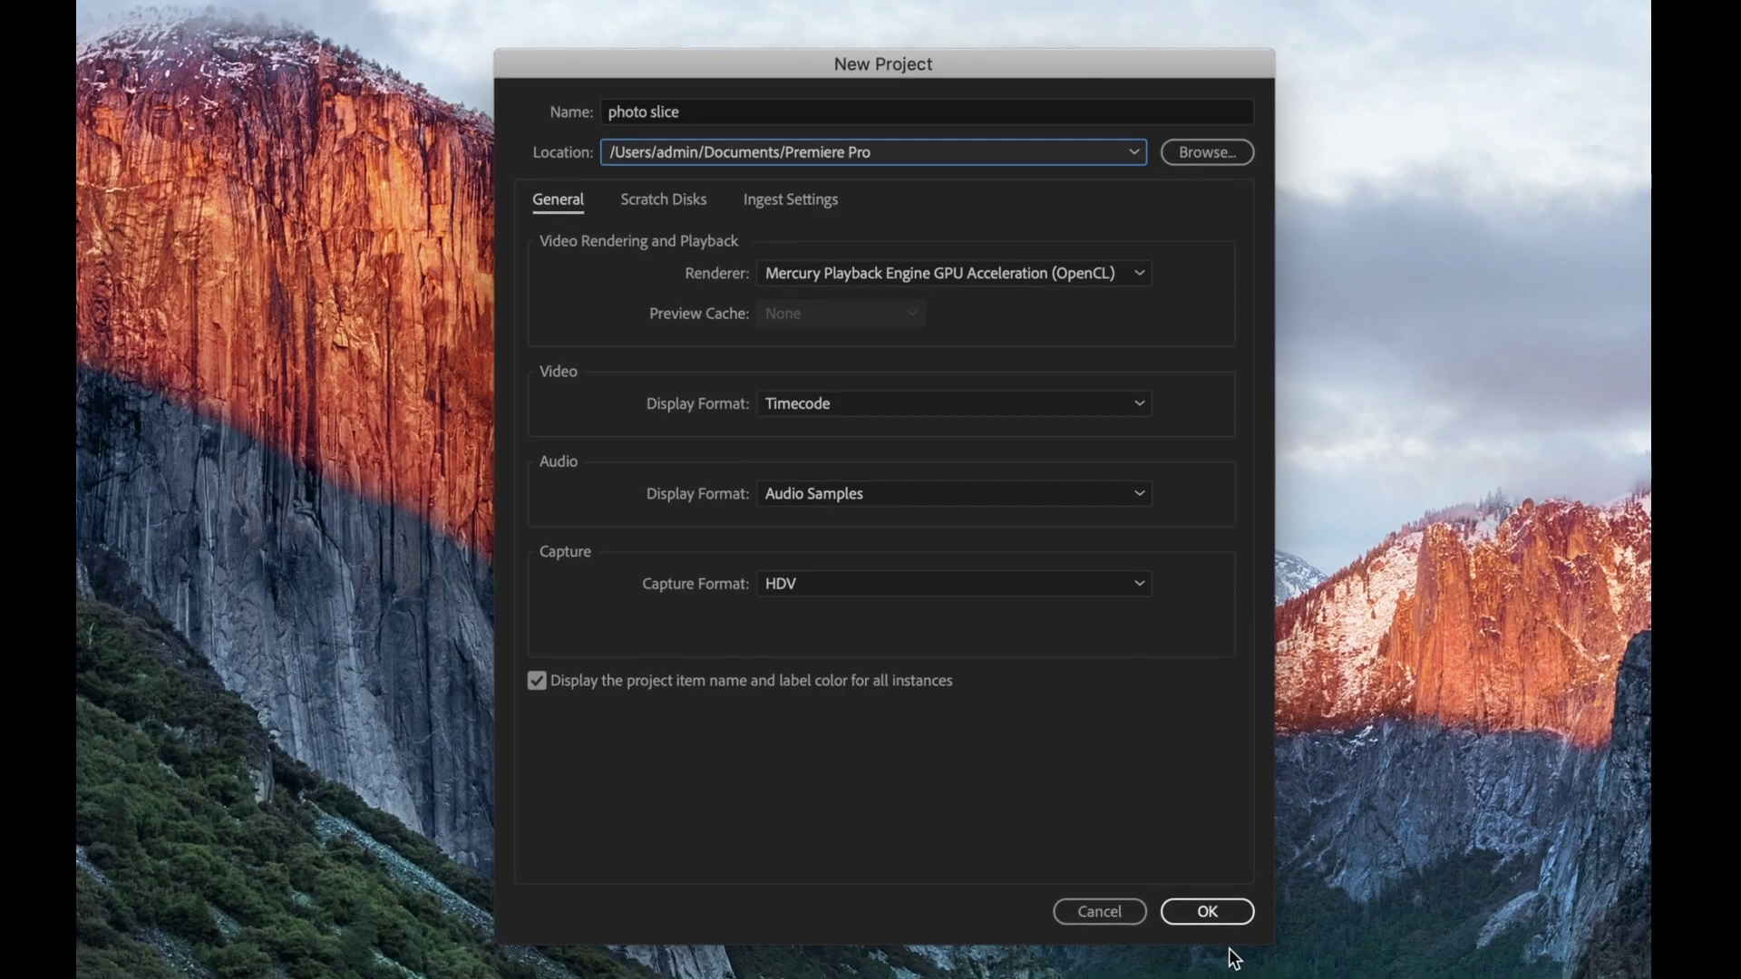
left_click(1220, 952)
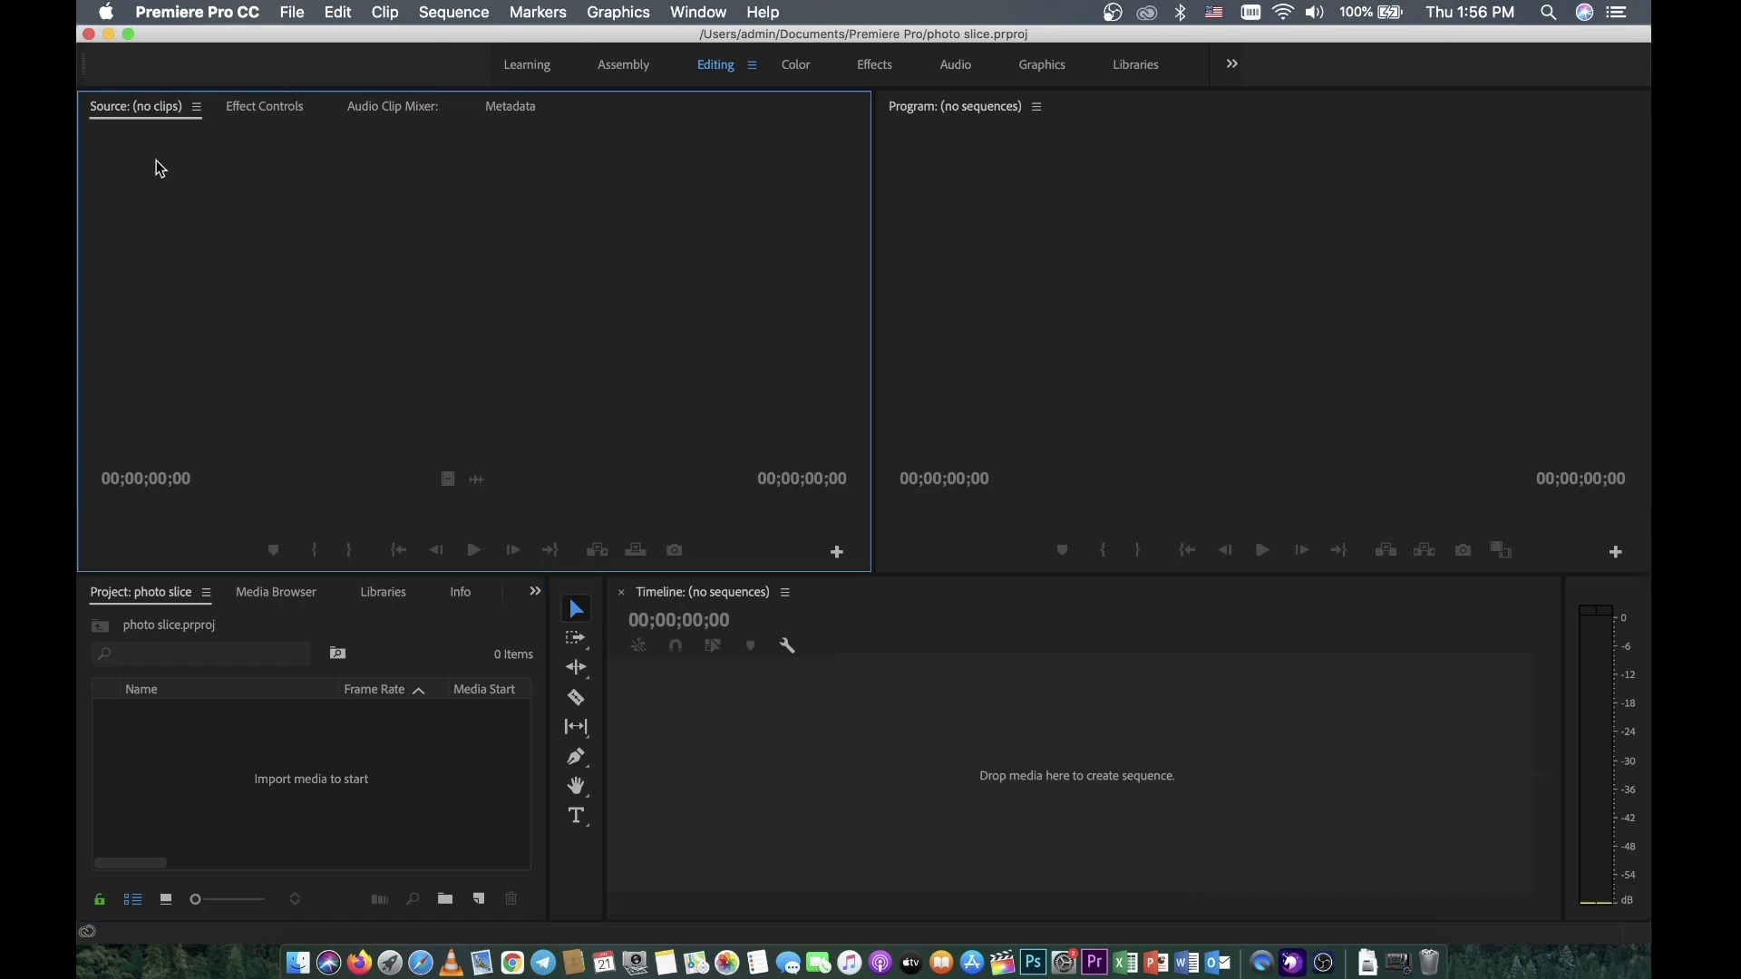
- Move the Project, Media Browser and Info panels into the top-left panel group
left_click(1028, 487)
left_click(976, 700)
left_click(449, 718)
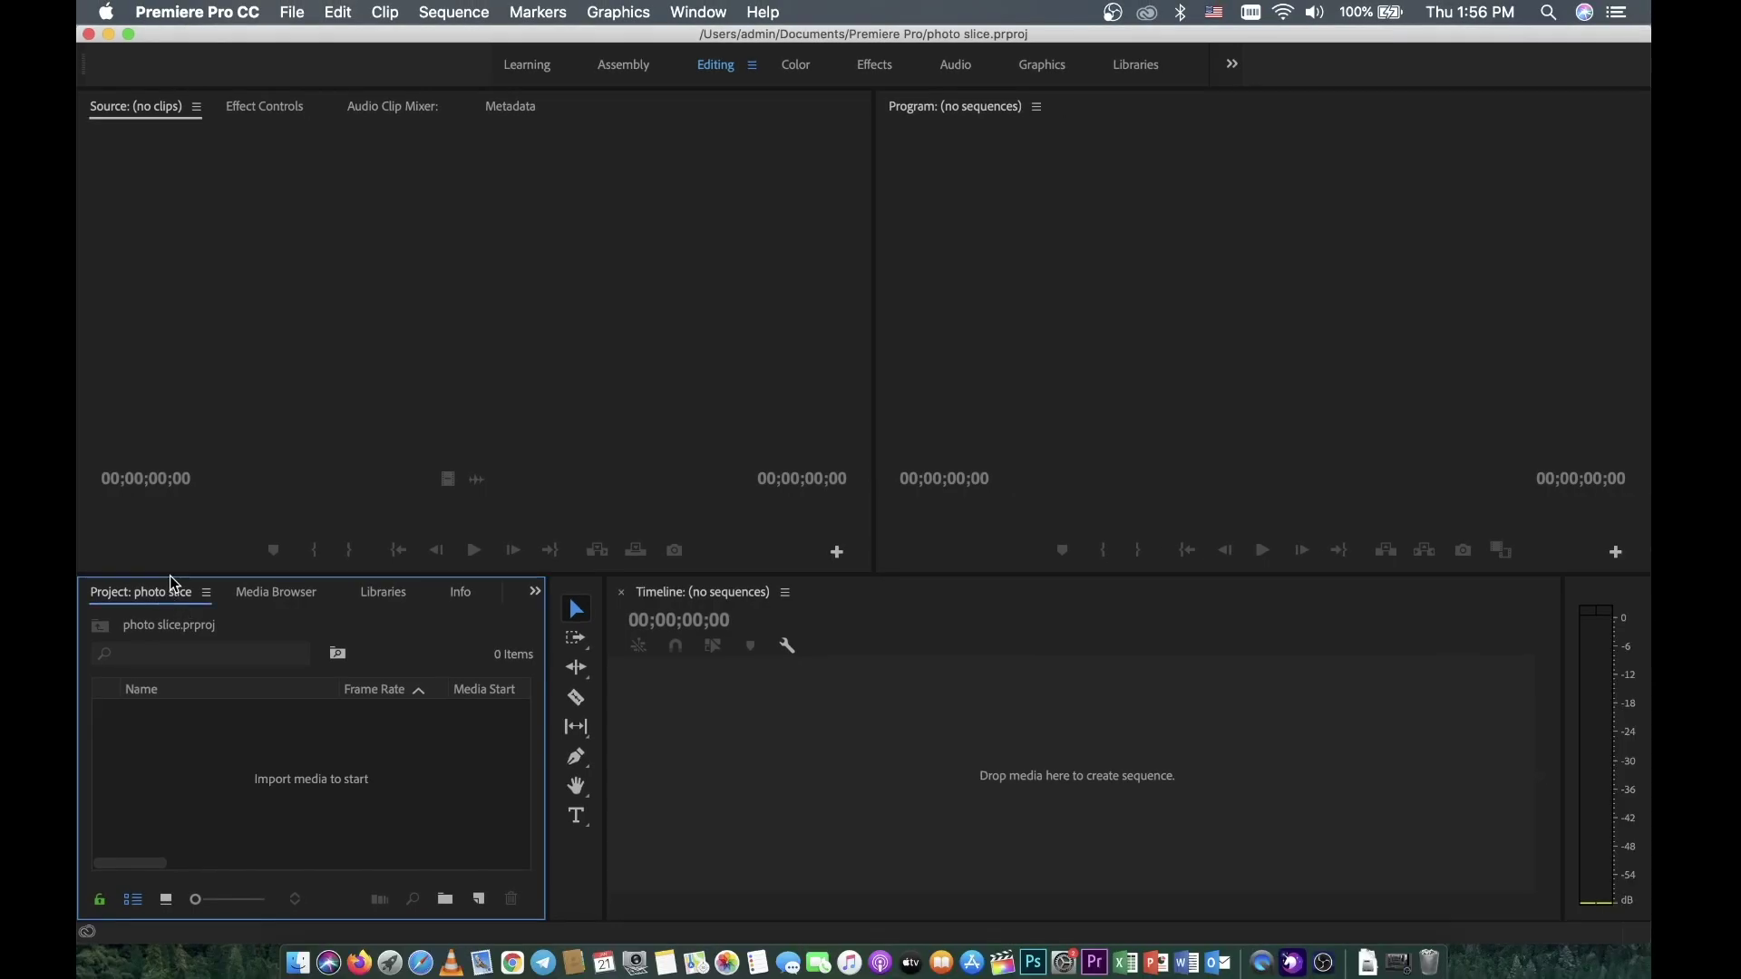
left_click_drag(170, 574, 326, 112)
left_click_drag(145, 594, 374, 112)
left_click_drag(201, 591, 395, 114)
- Move the Libraries, Markers, History and Effects panels into the top-left group too
left_click_drag(106, 601, 530, 127)
left_click_drag(192, 591, 535, 227)
left_click_drag(179, 597, 612, 114)
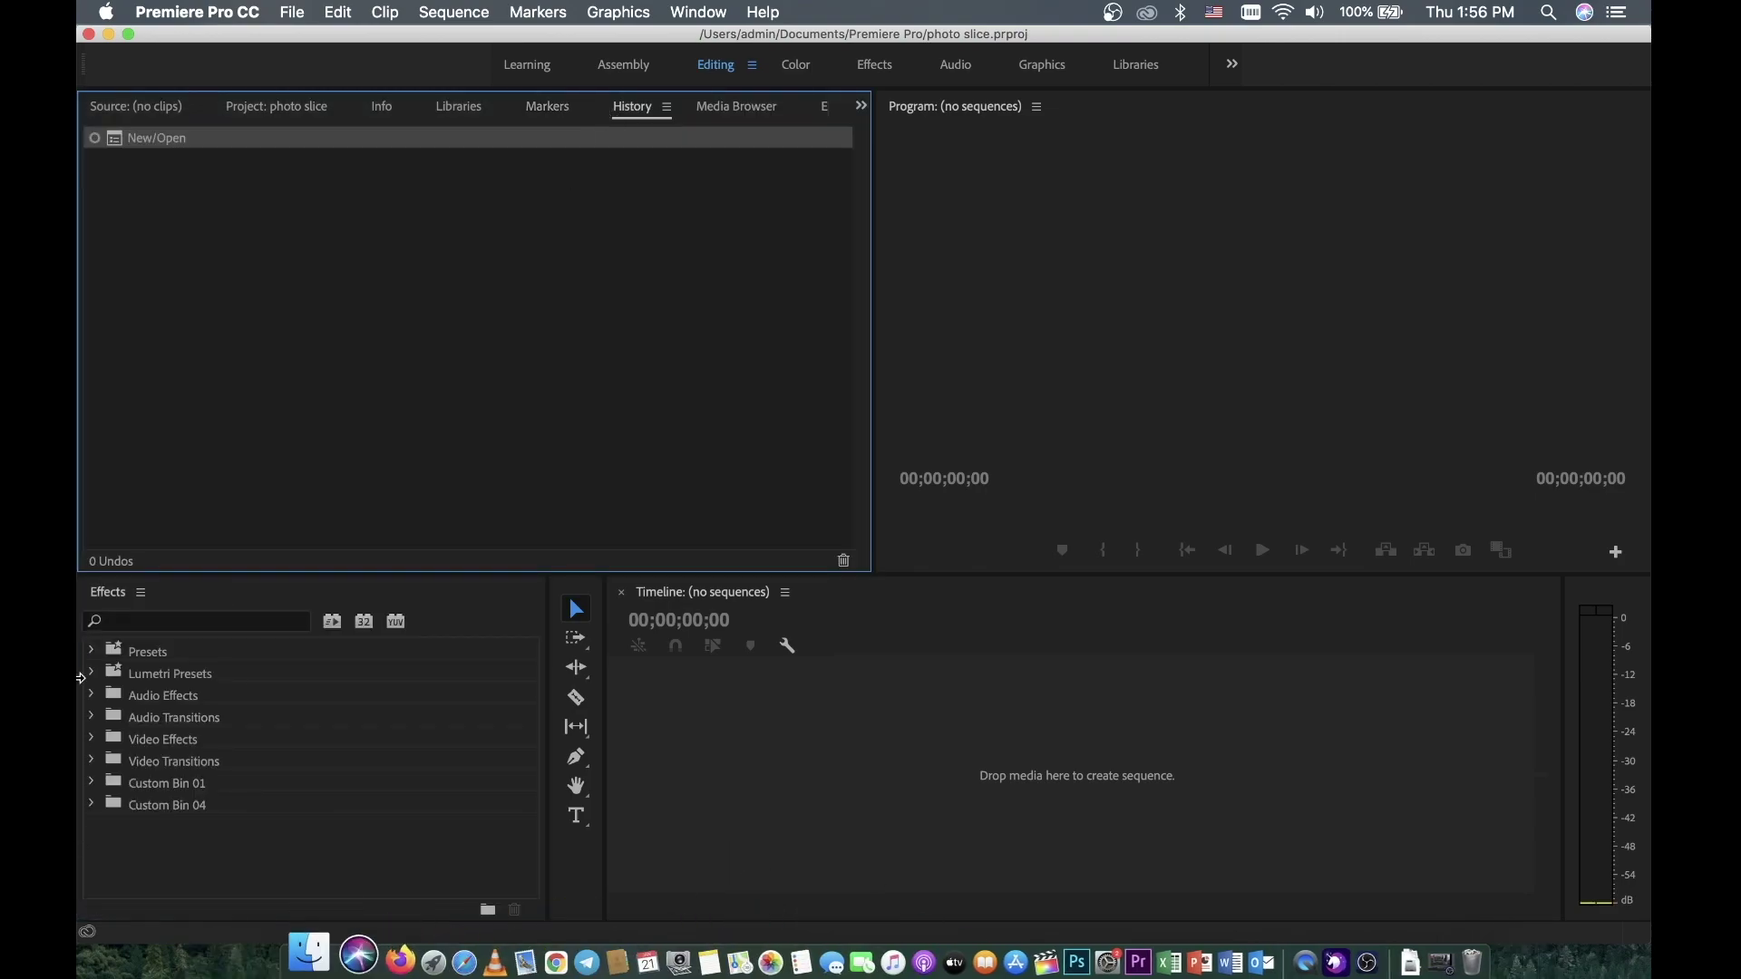
left_click_drag(111, 591, 367, 108)
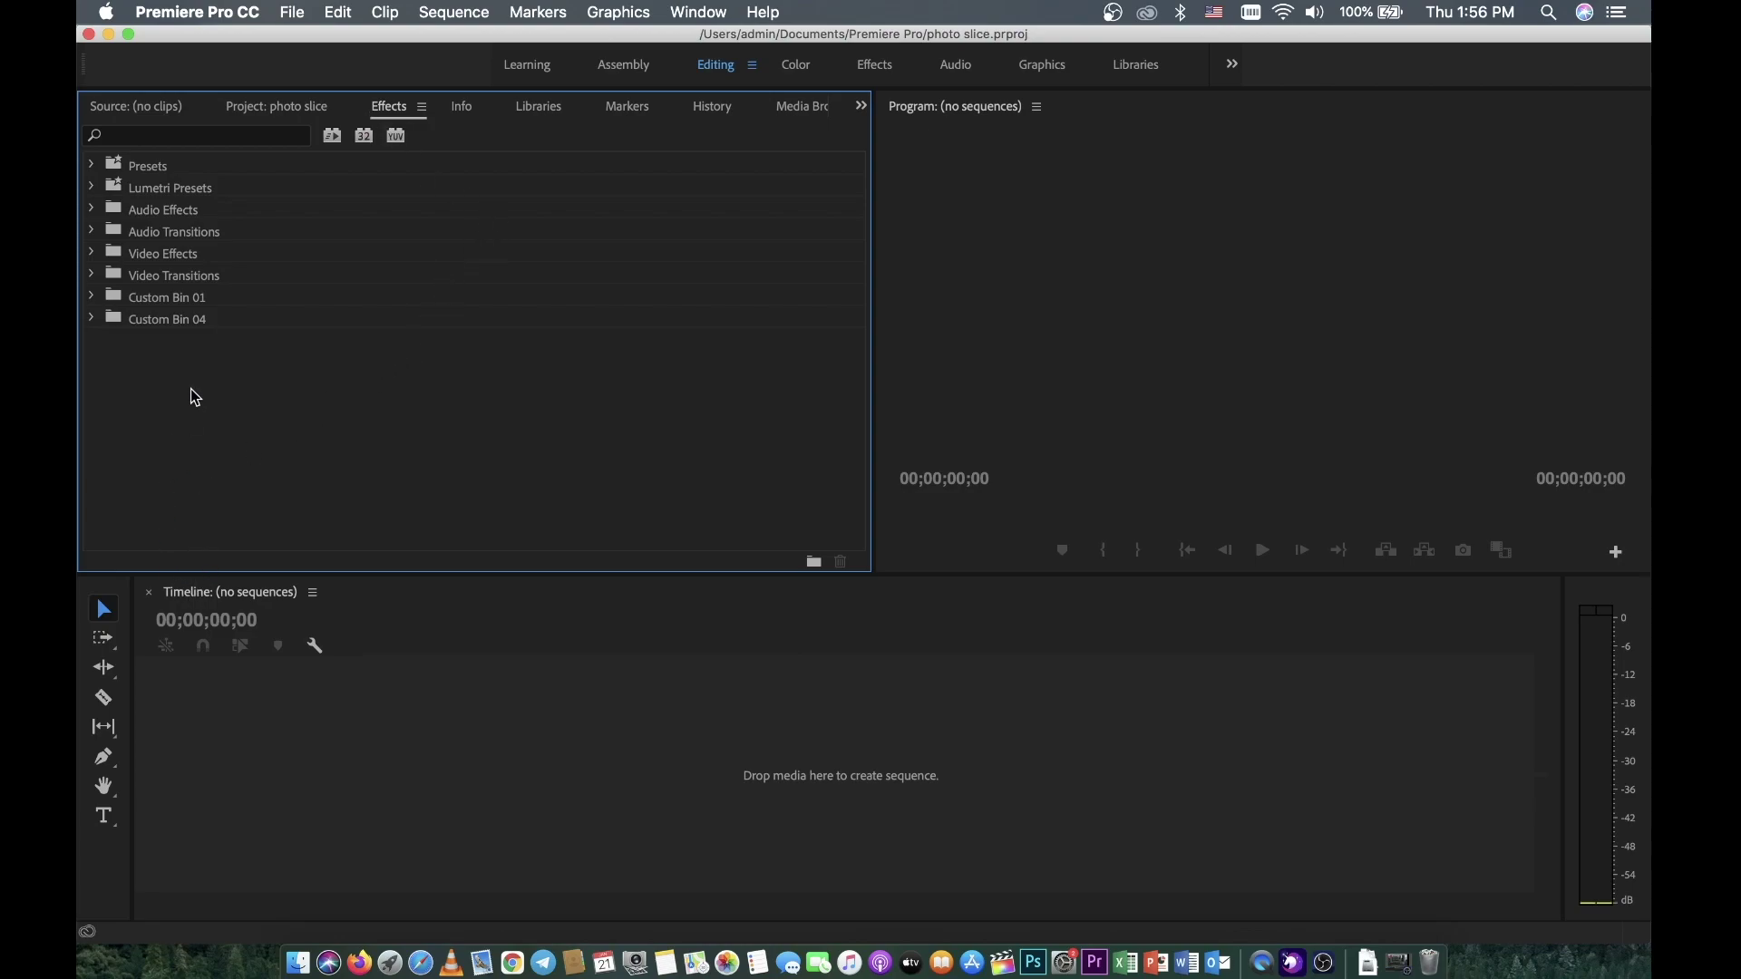
- Dock the Source monitor beside the Program monitor and close the Info panel
left_click(274, 116)
left_click_drag(167, 109, 941, 127)
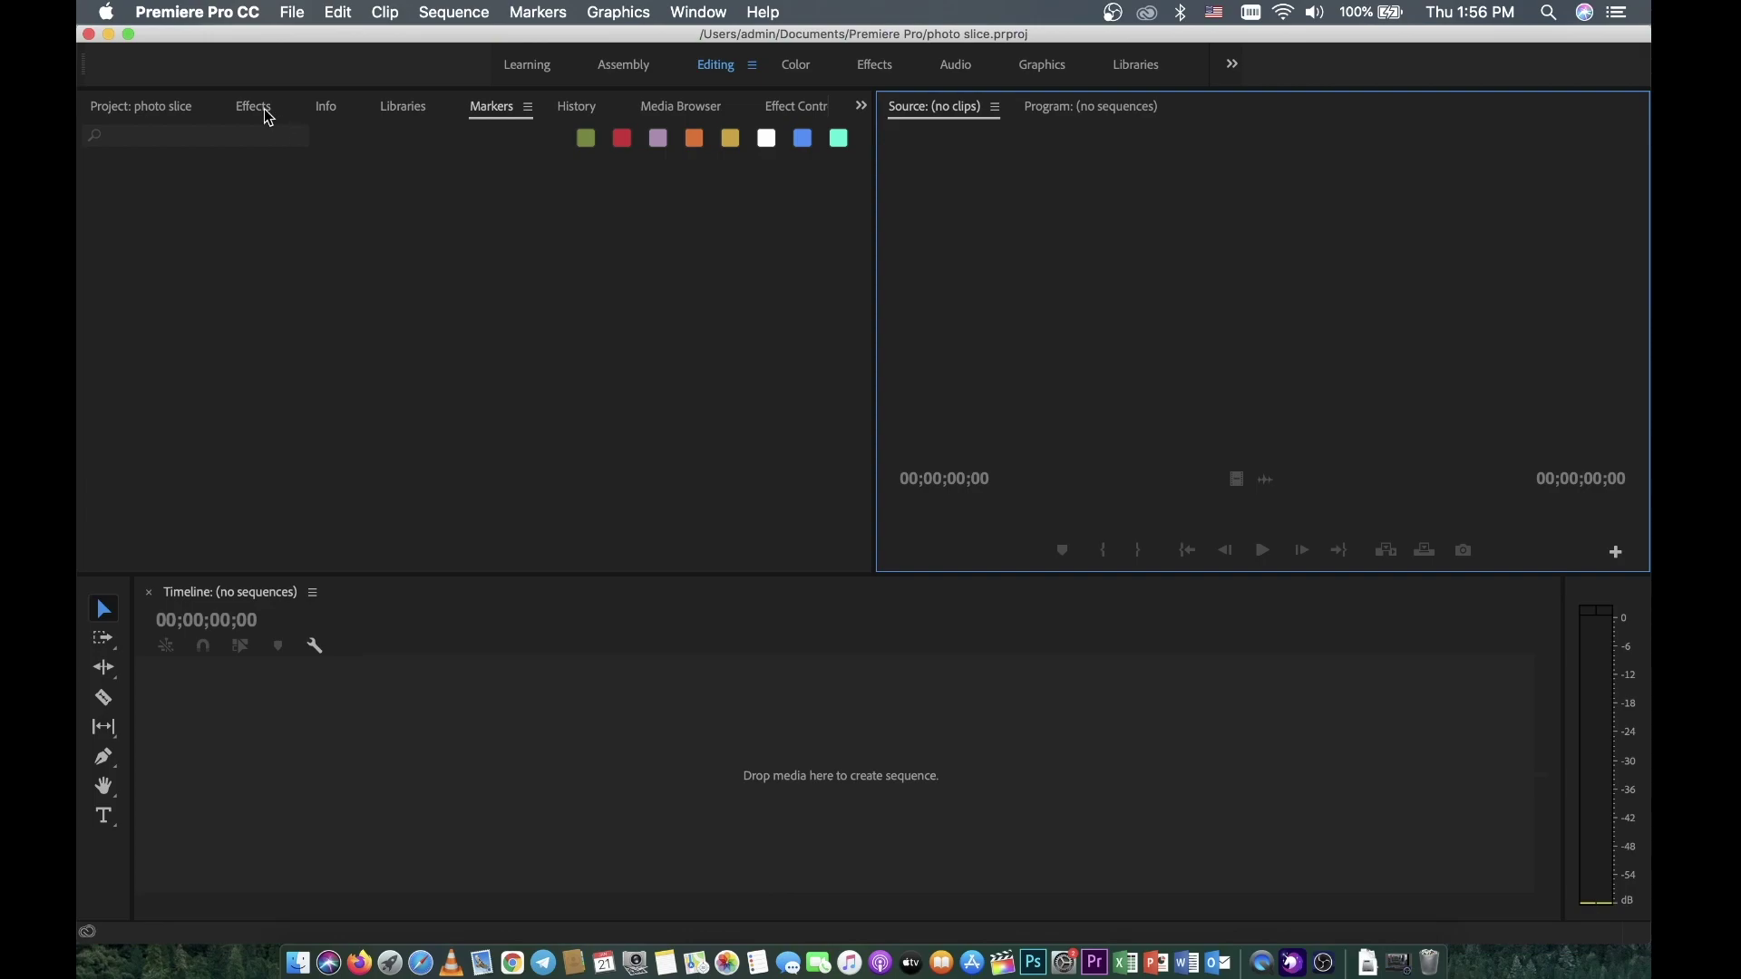
right_click(349, 109)
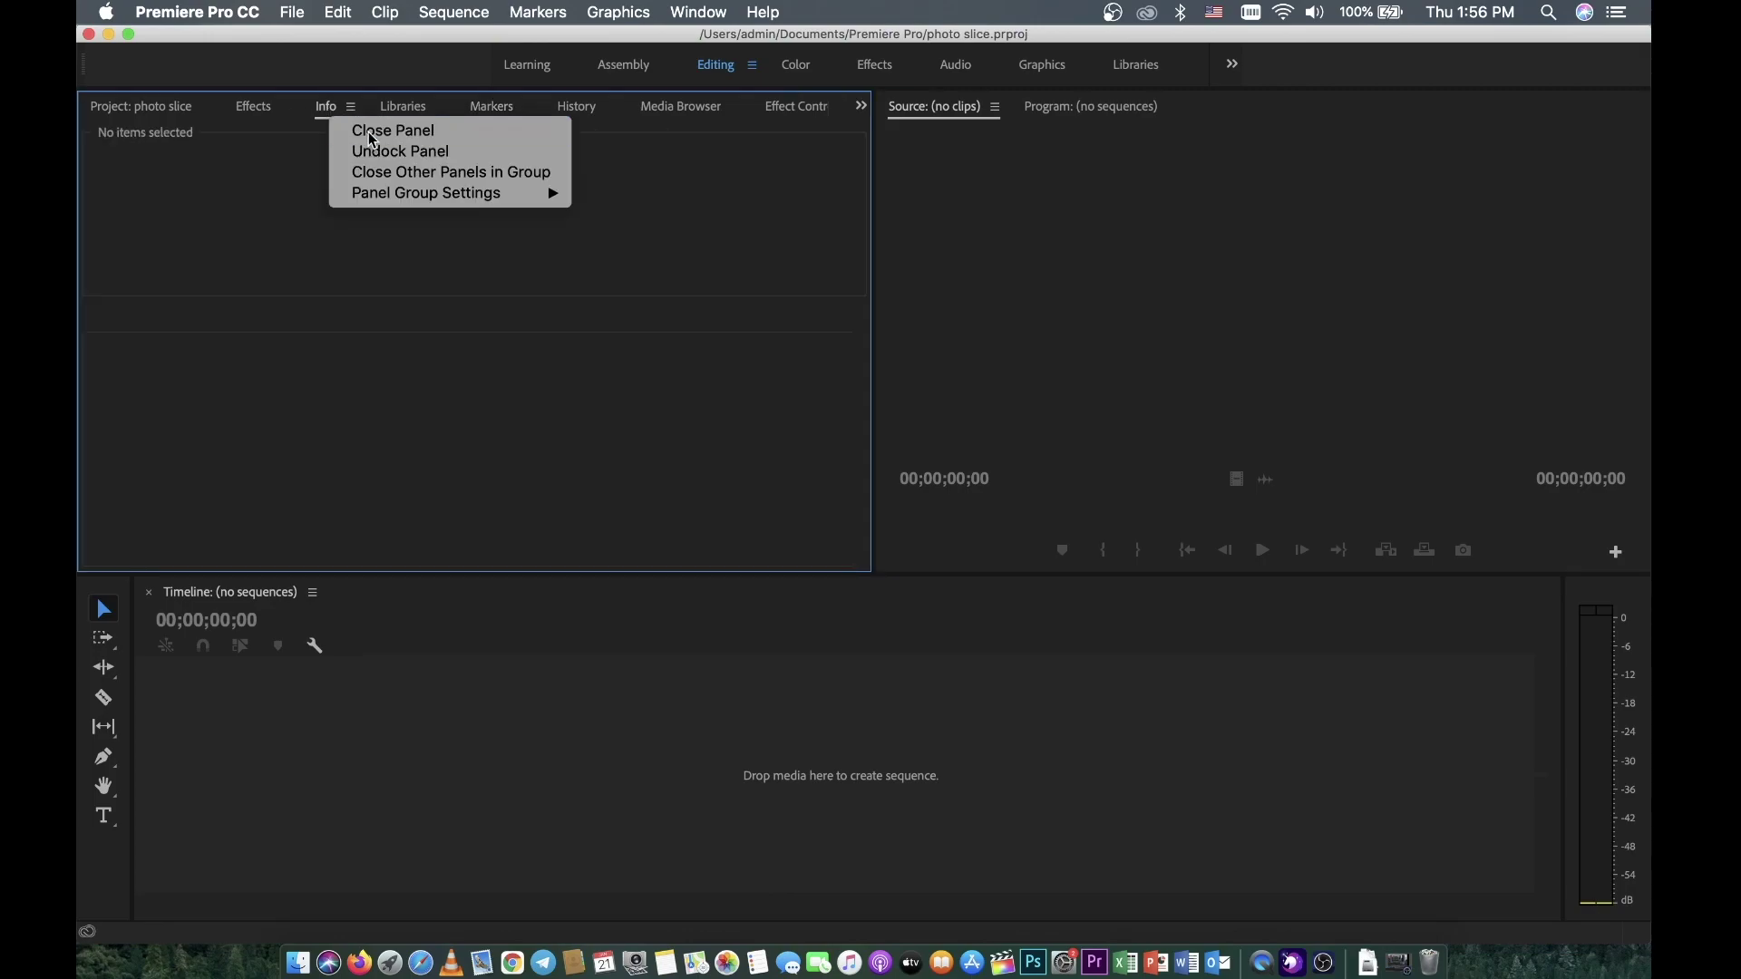
left_click(355, 128)
- Close the Libraries, Markers, History and Media Browser panels
right_click(350, 109)
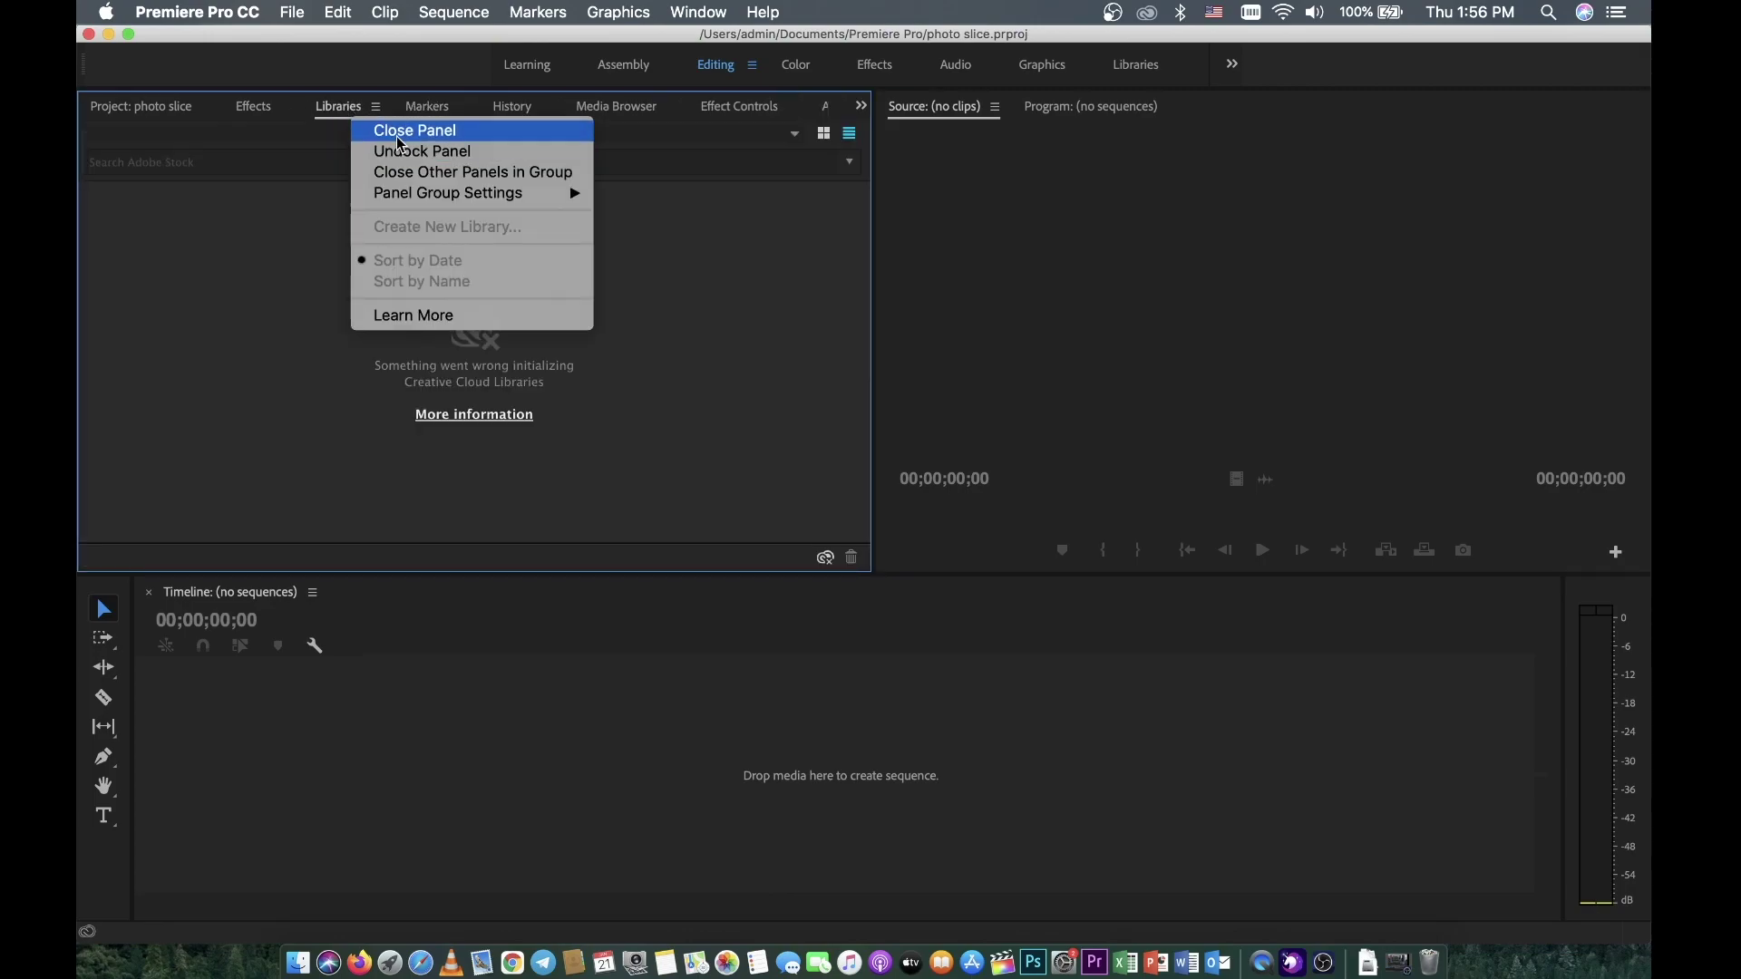
left_click(398, 136)
right_click(359, 112)
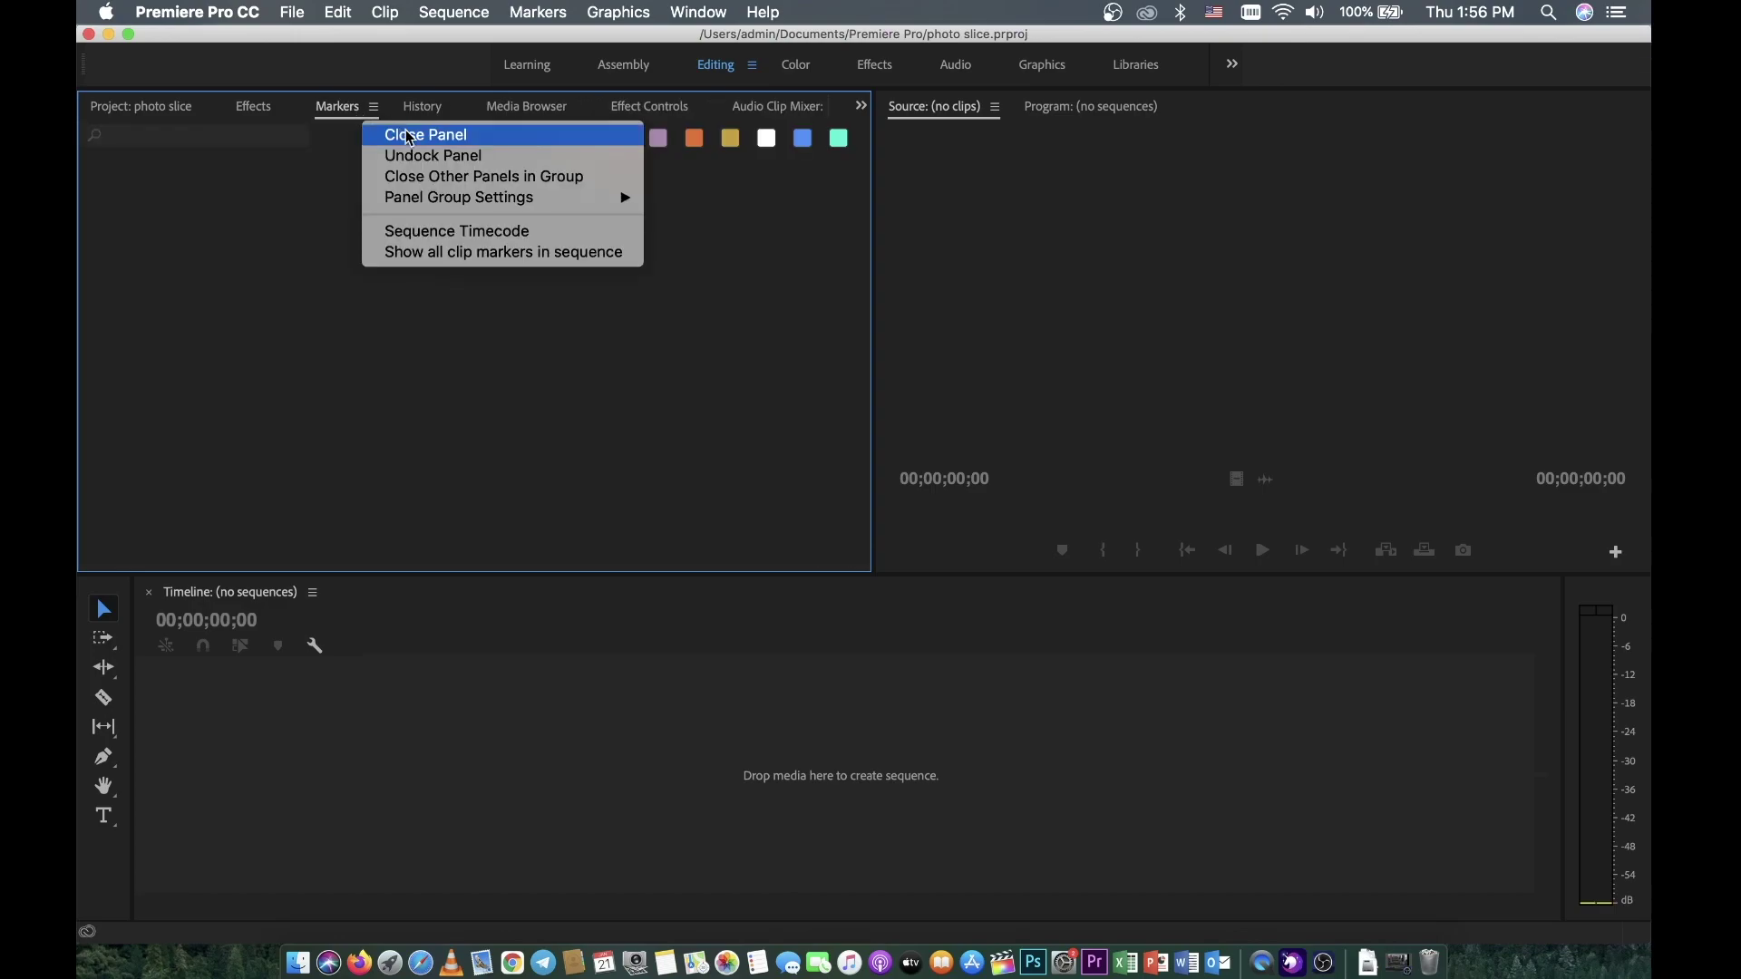
left_click(409, 134)
right_click(383, 112)
left_click(409, 129)
right_click(409, 119)
left_click(448, 133)
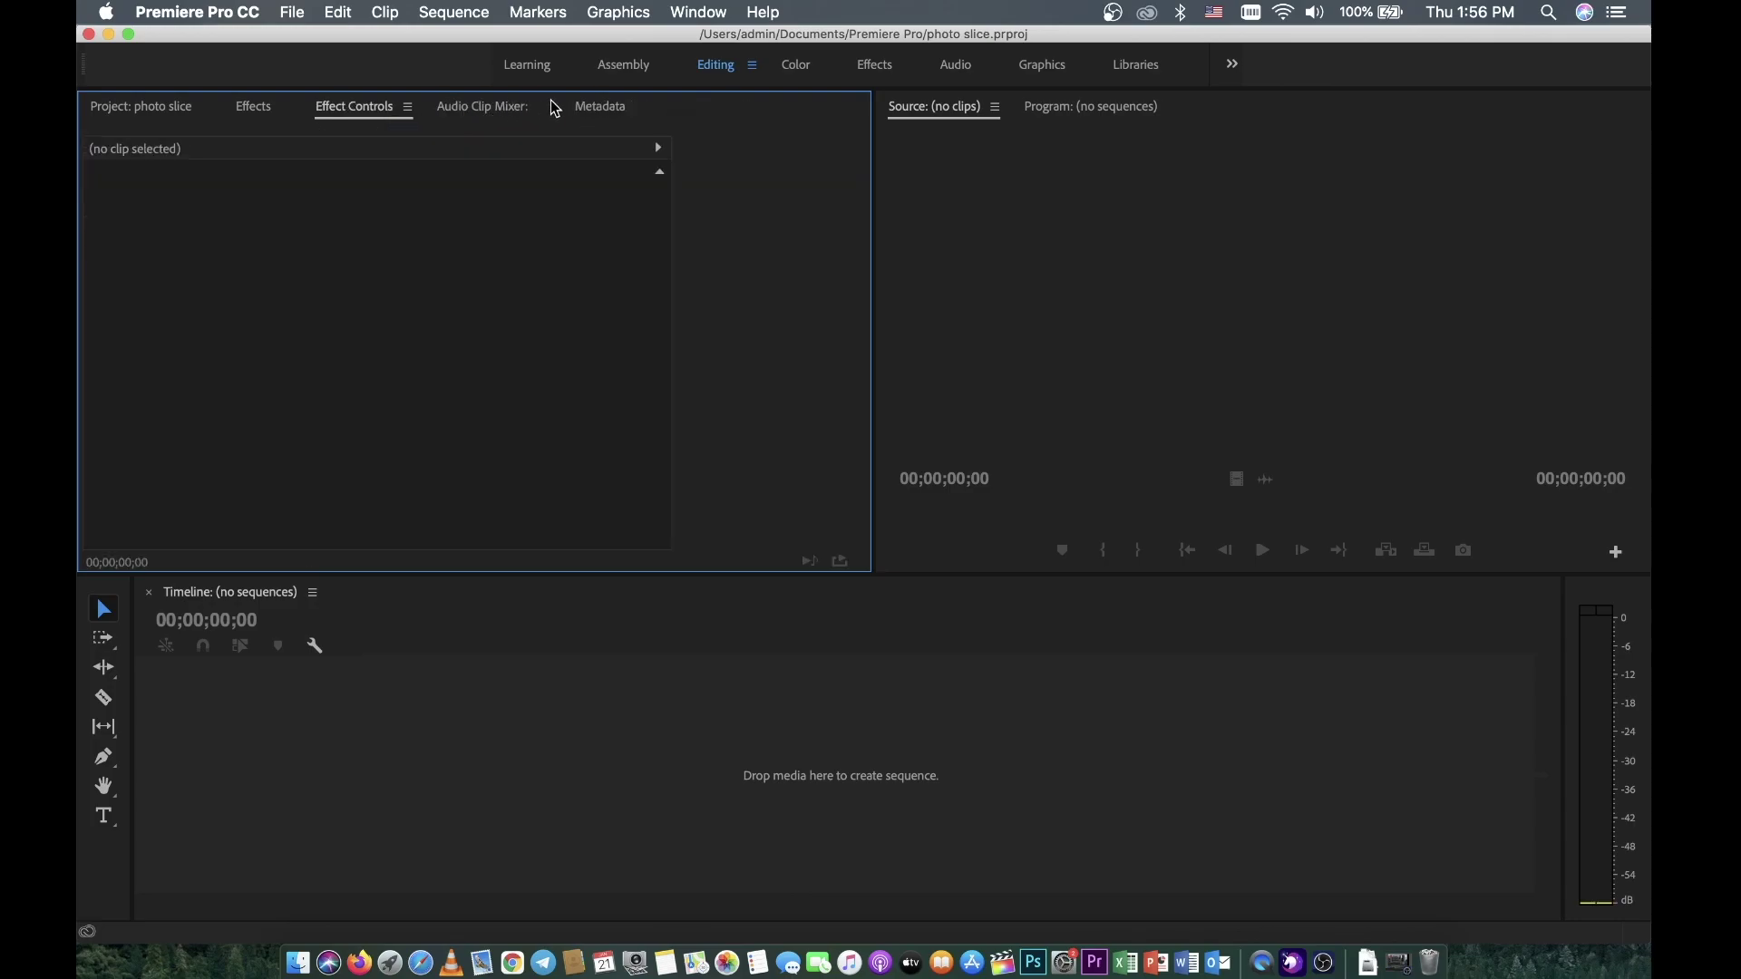
- Show the empty Project bin, then focus the Source monitor and Timeline panels
left_click(149, 108)
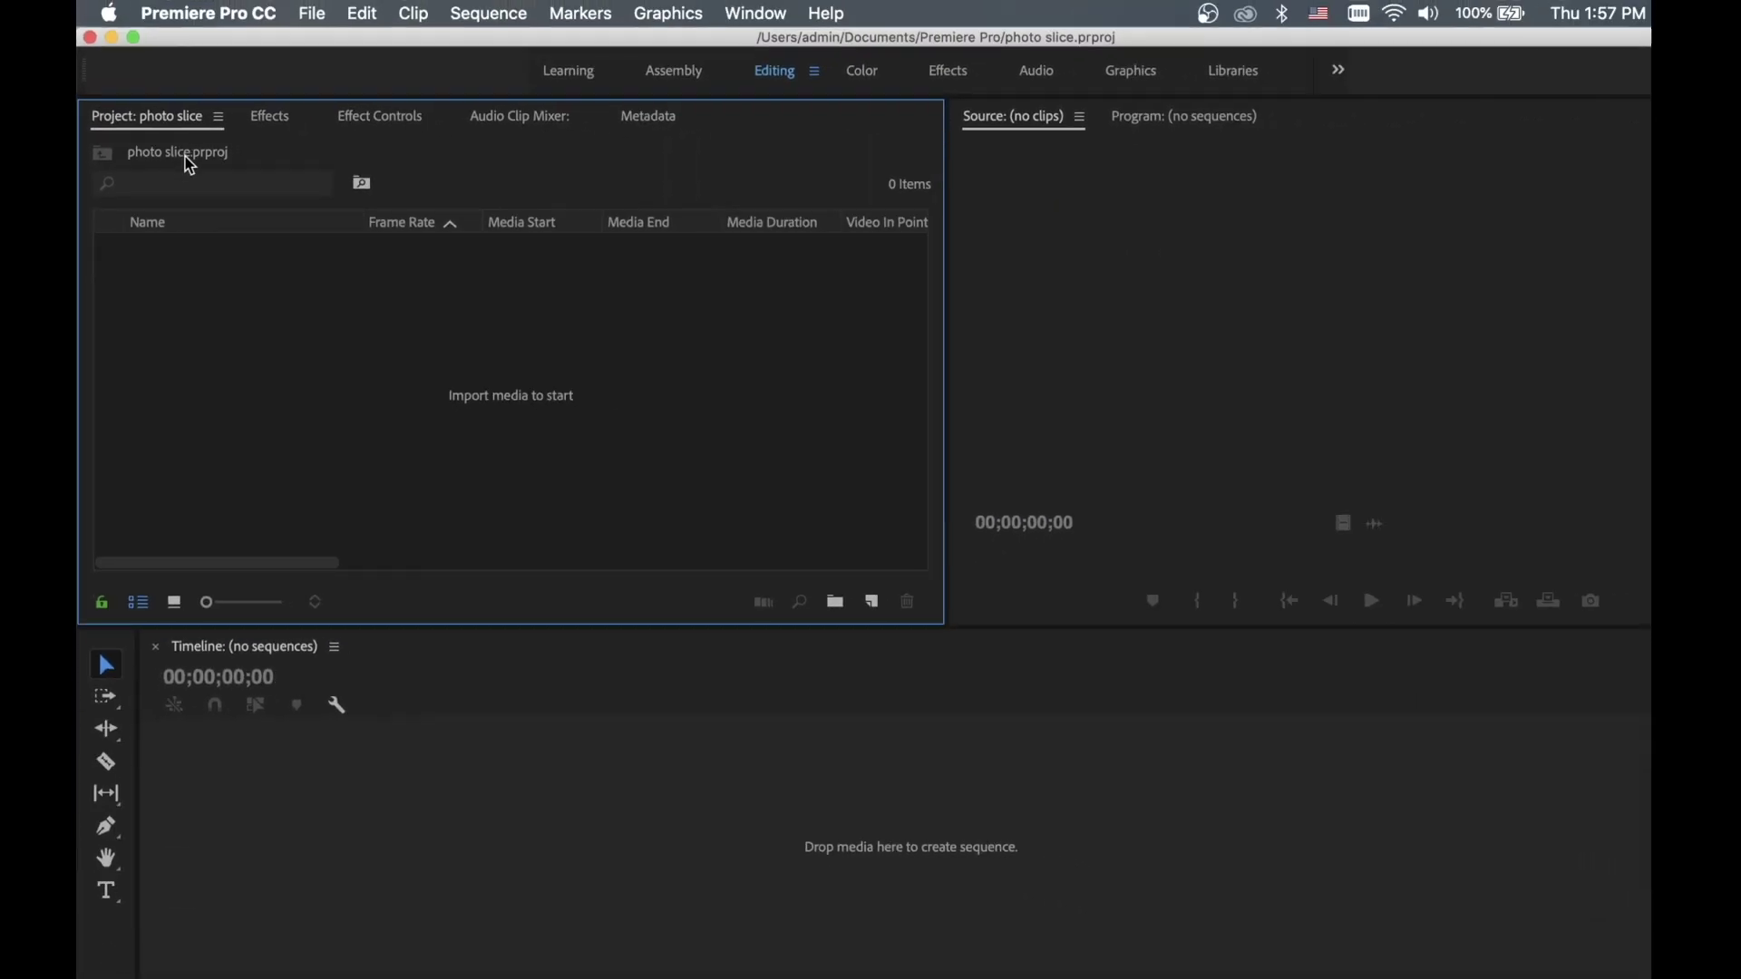
left_click(1060, 193)
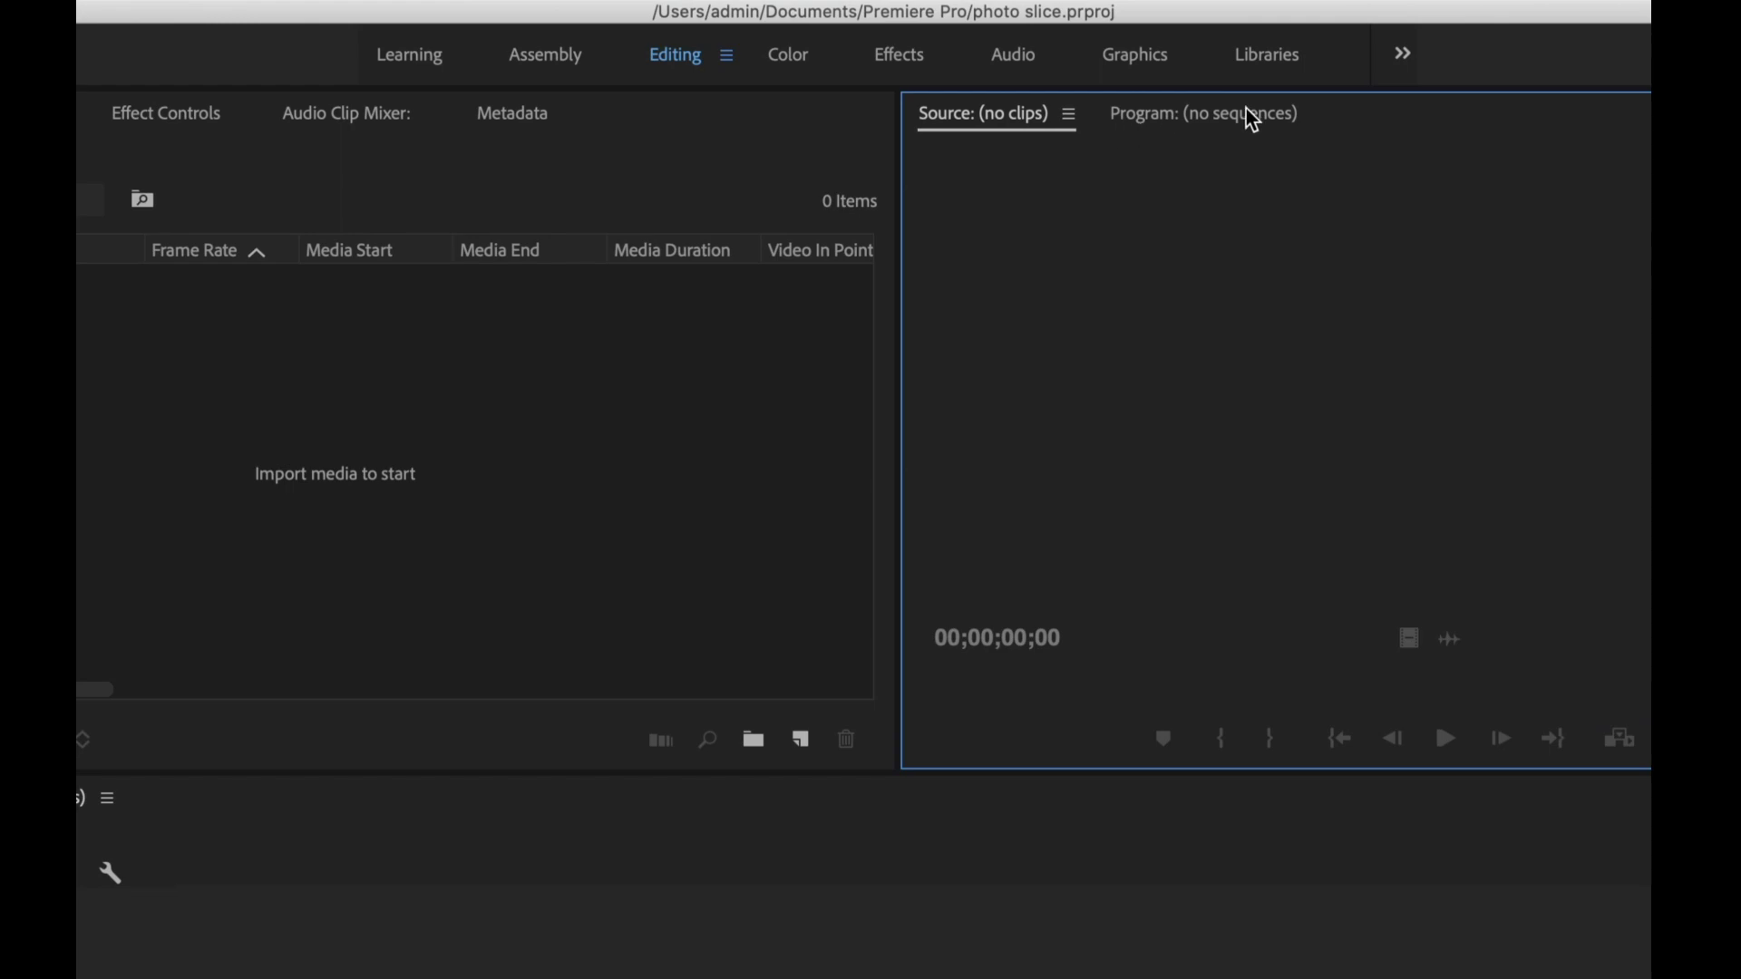
left_click(454, 761)
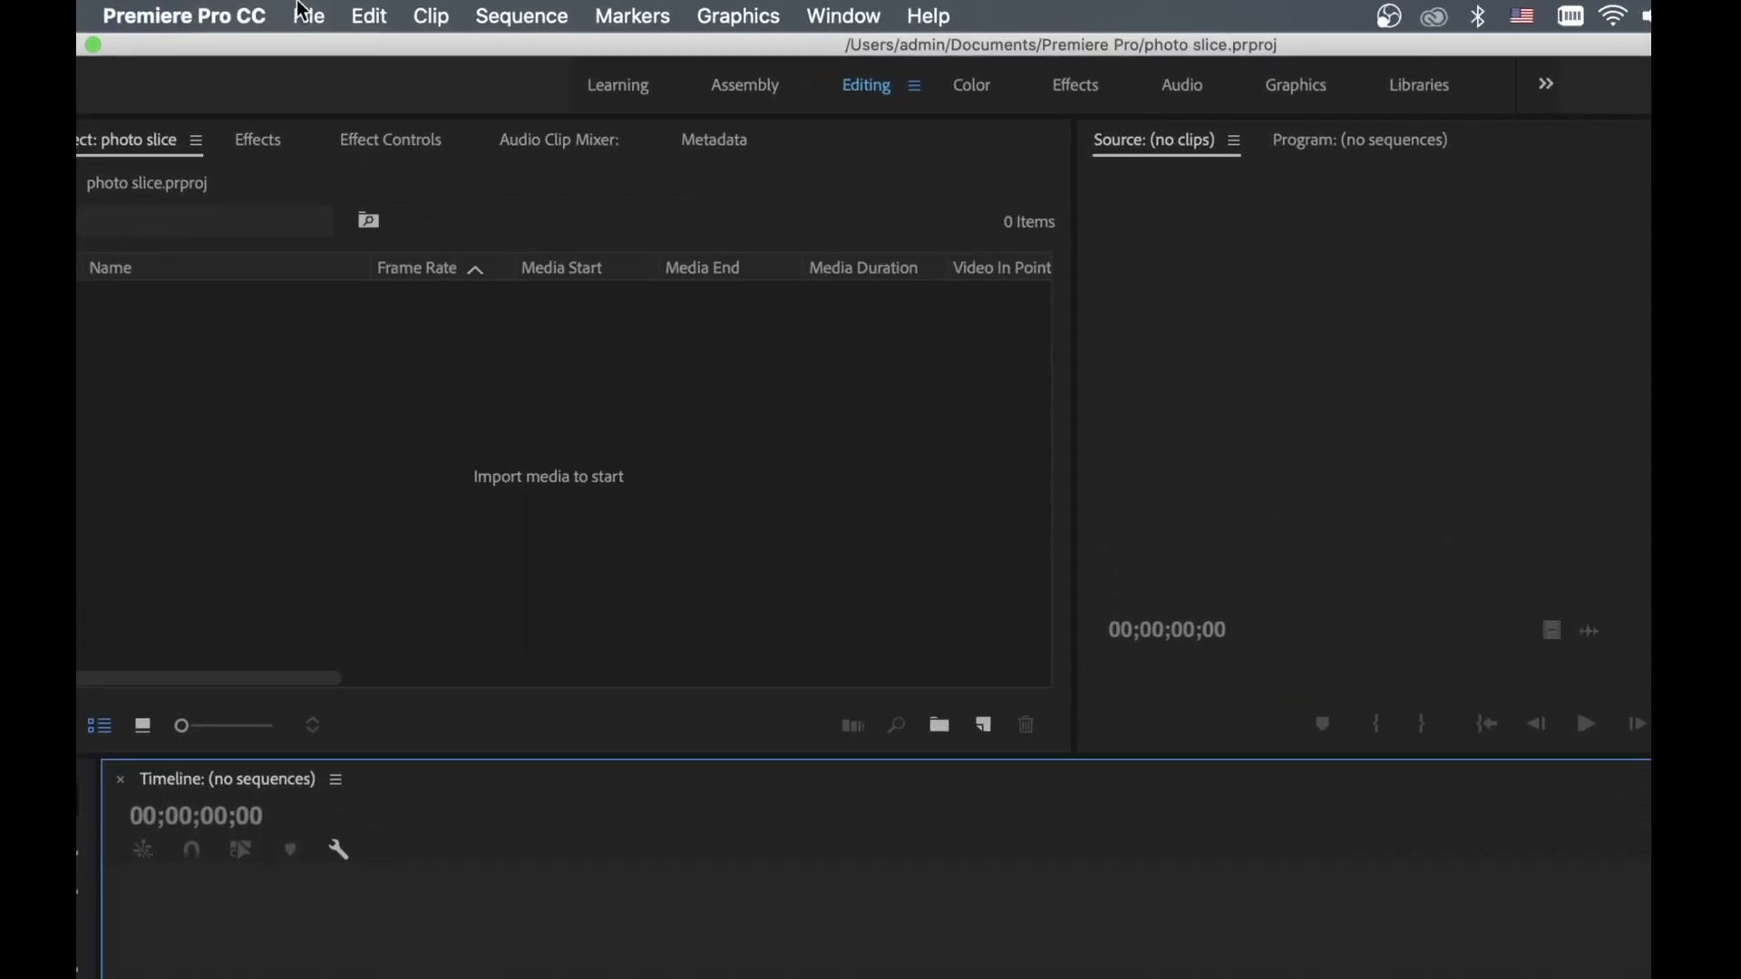
- Start a new sequence from File > New > Sequence and view its Settings
left_click(313, 17)
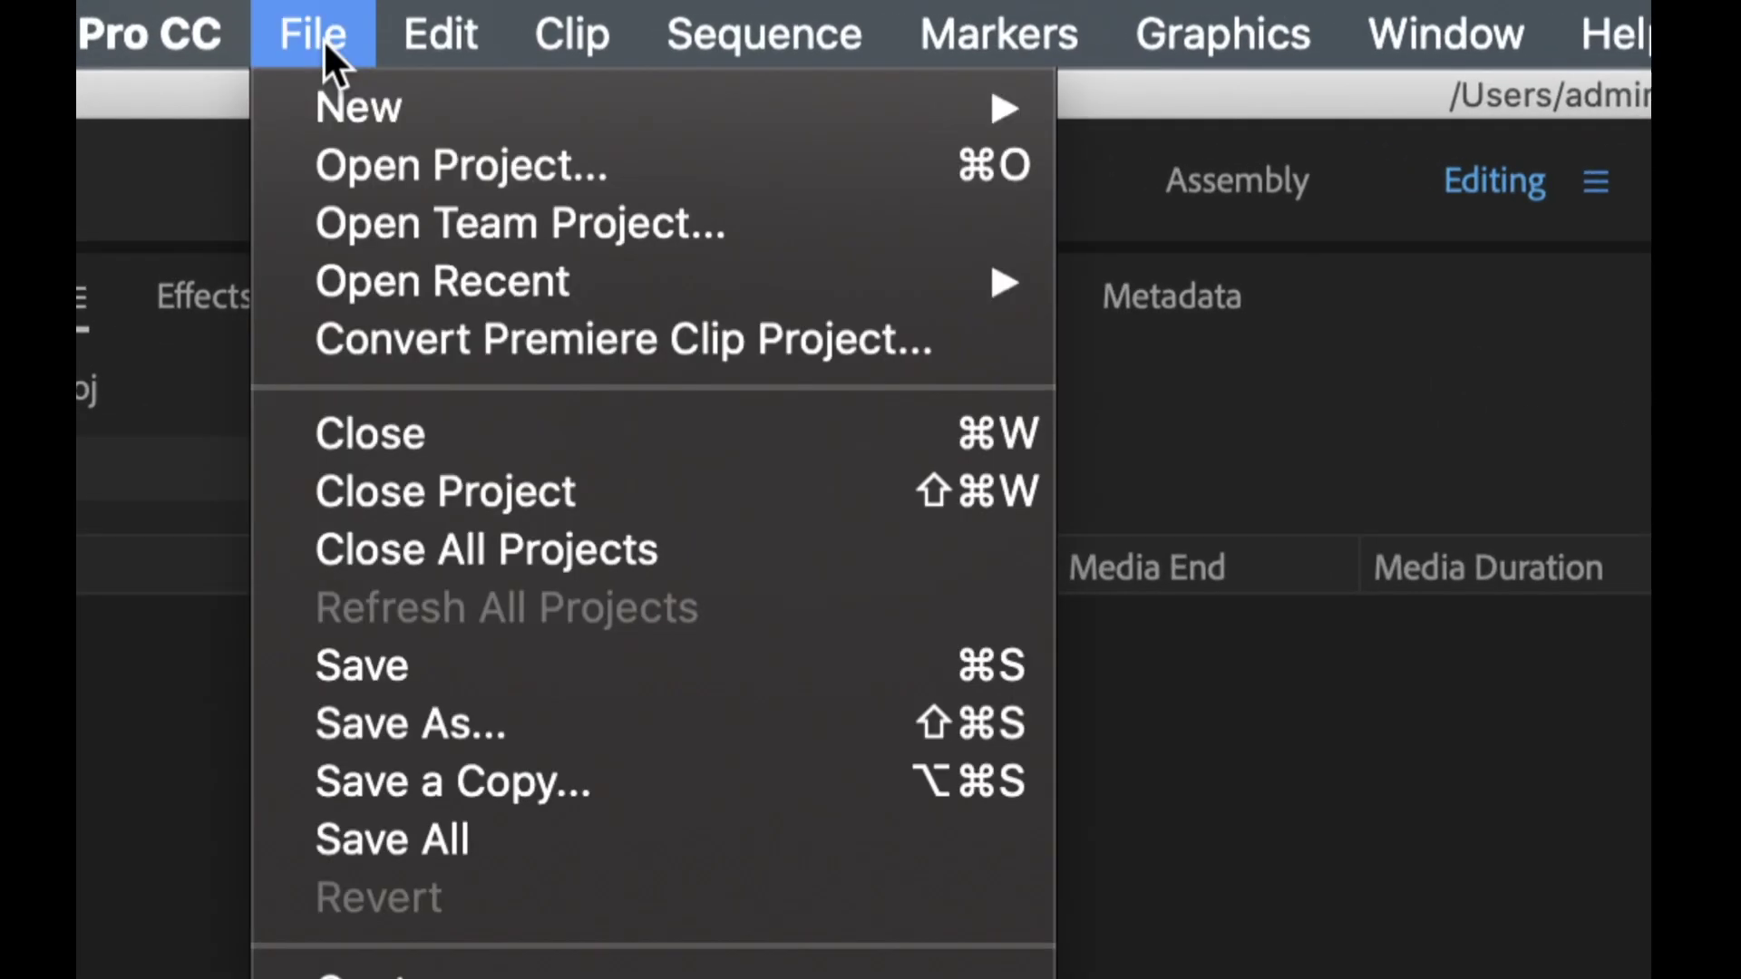
mouse_move(368, 121)
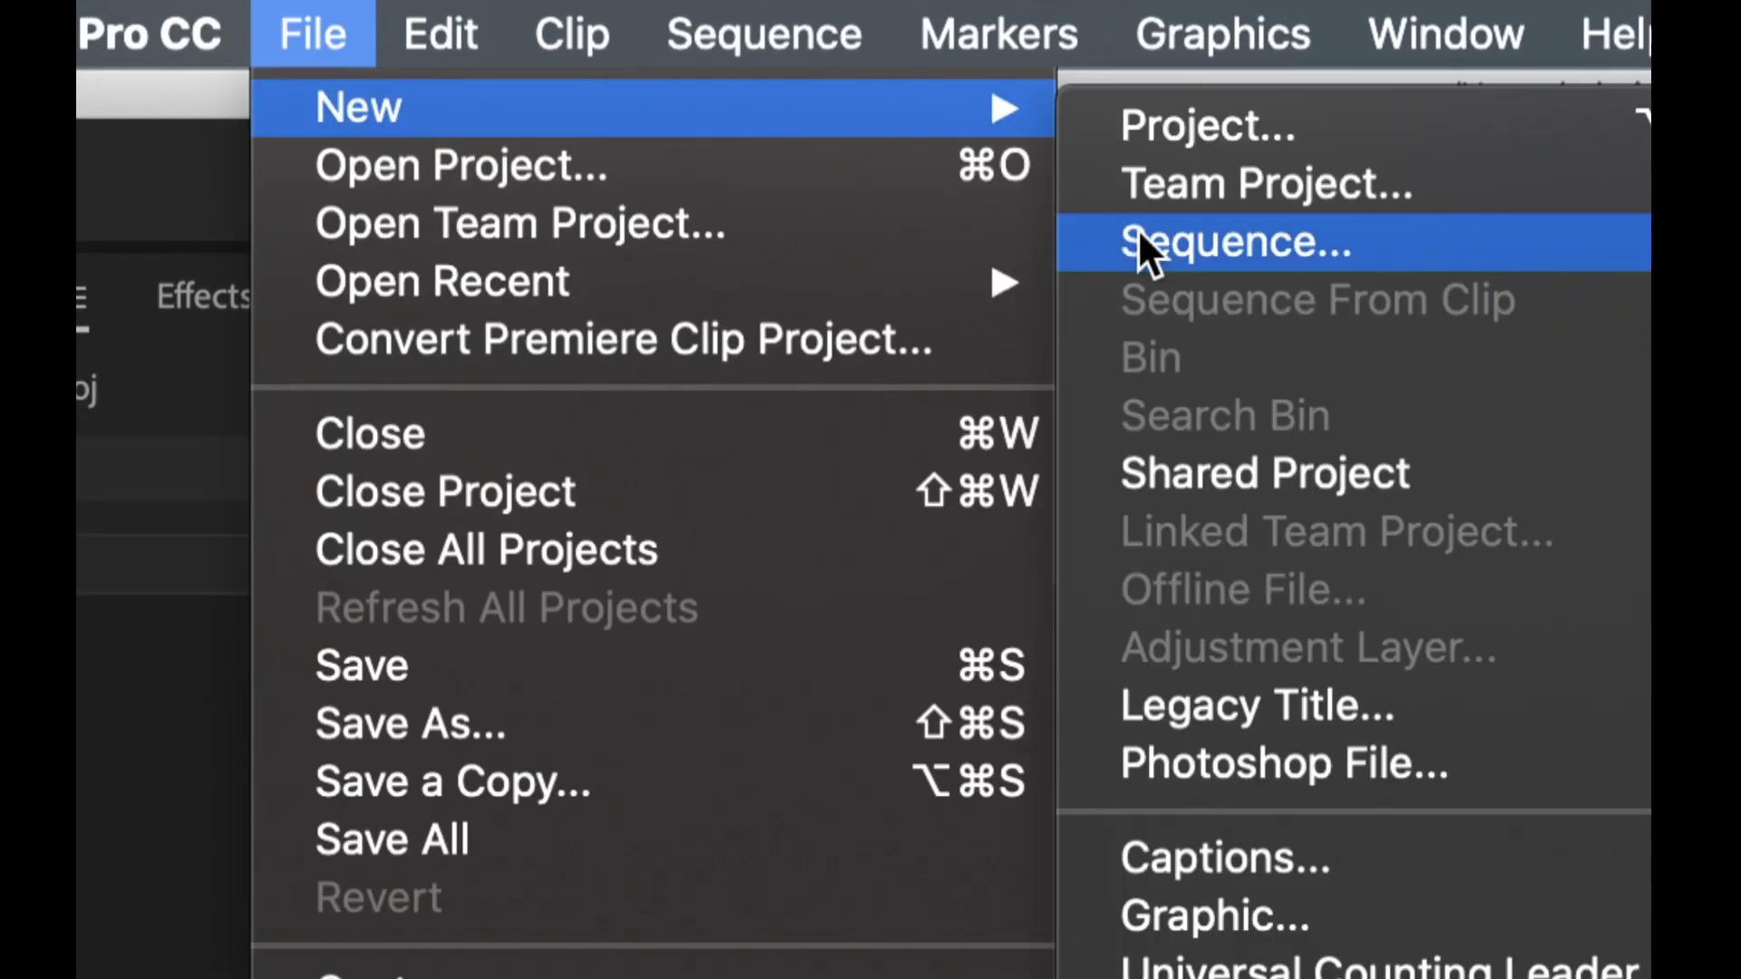
left_click(1159, 241)
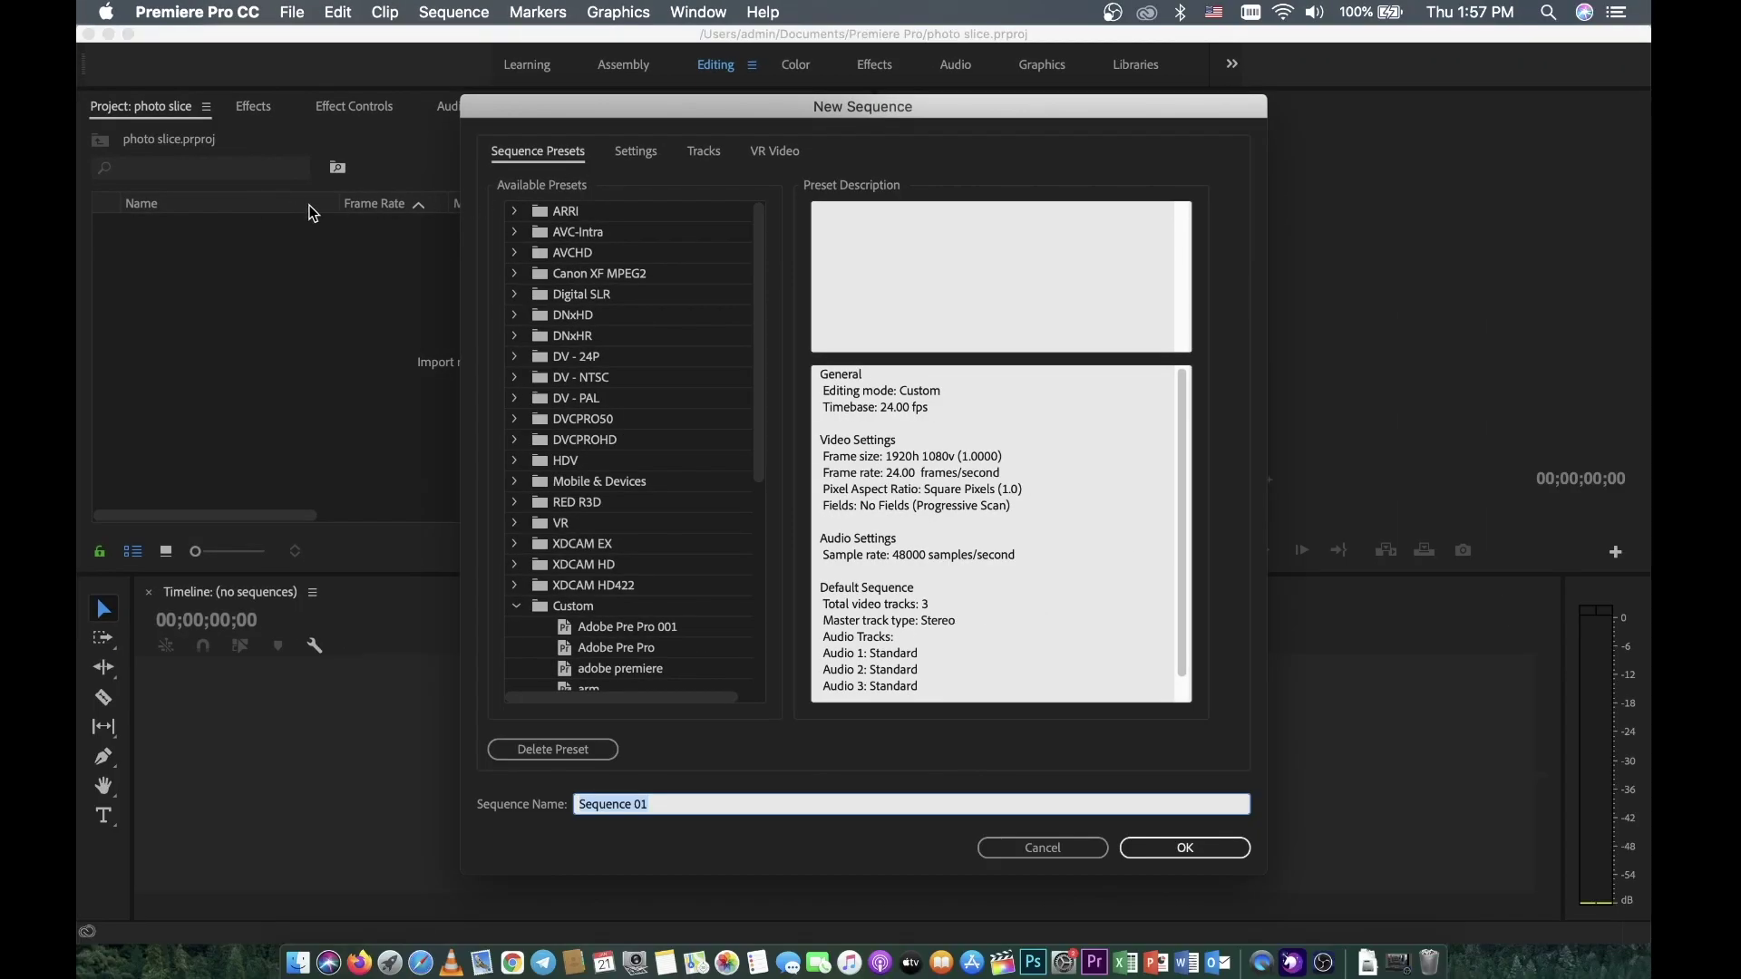
scroll(617, 540, "down", 8)
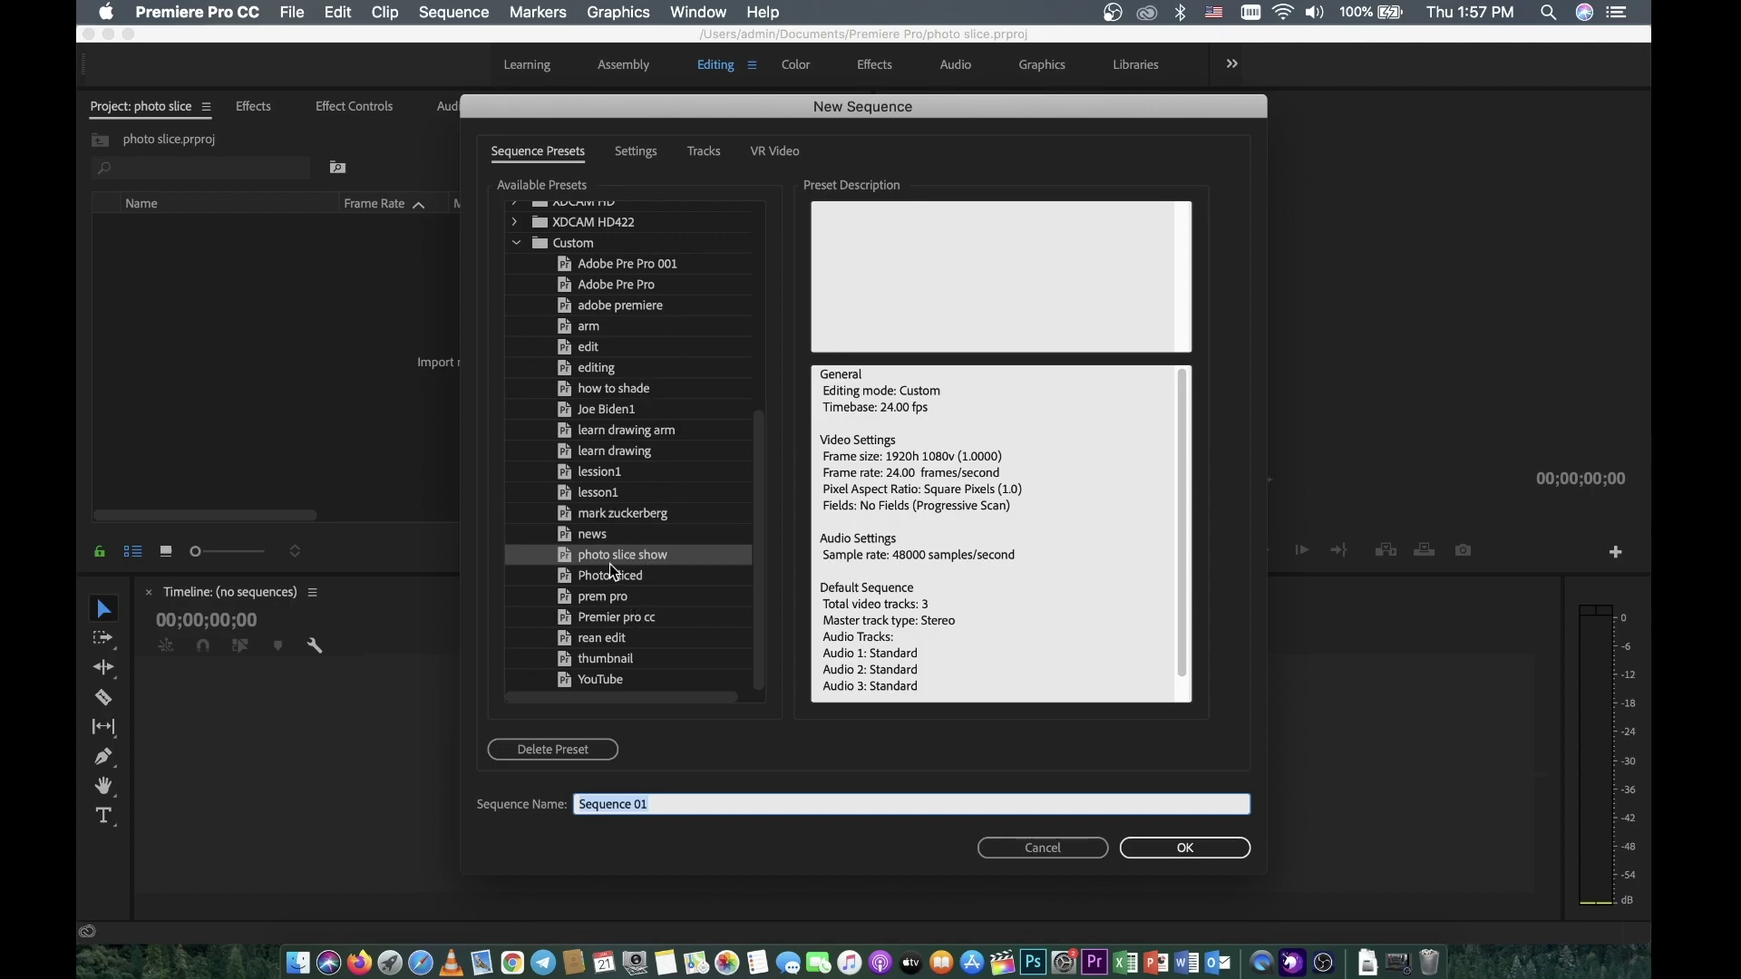
left_click(639, 152)
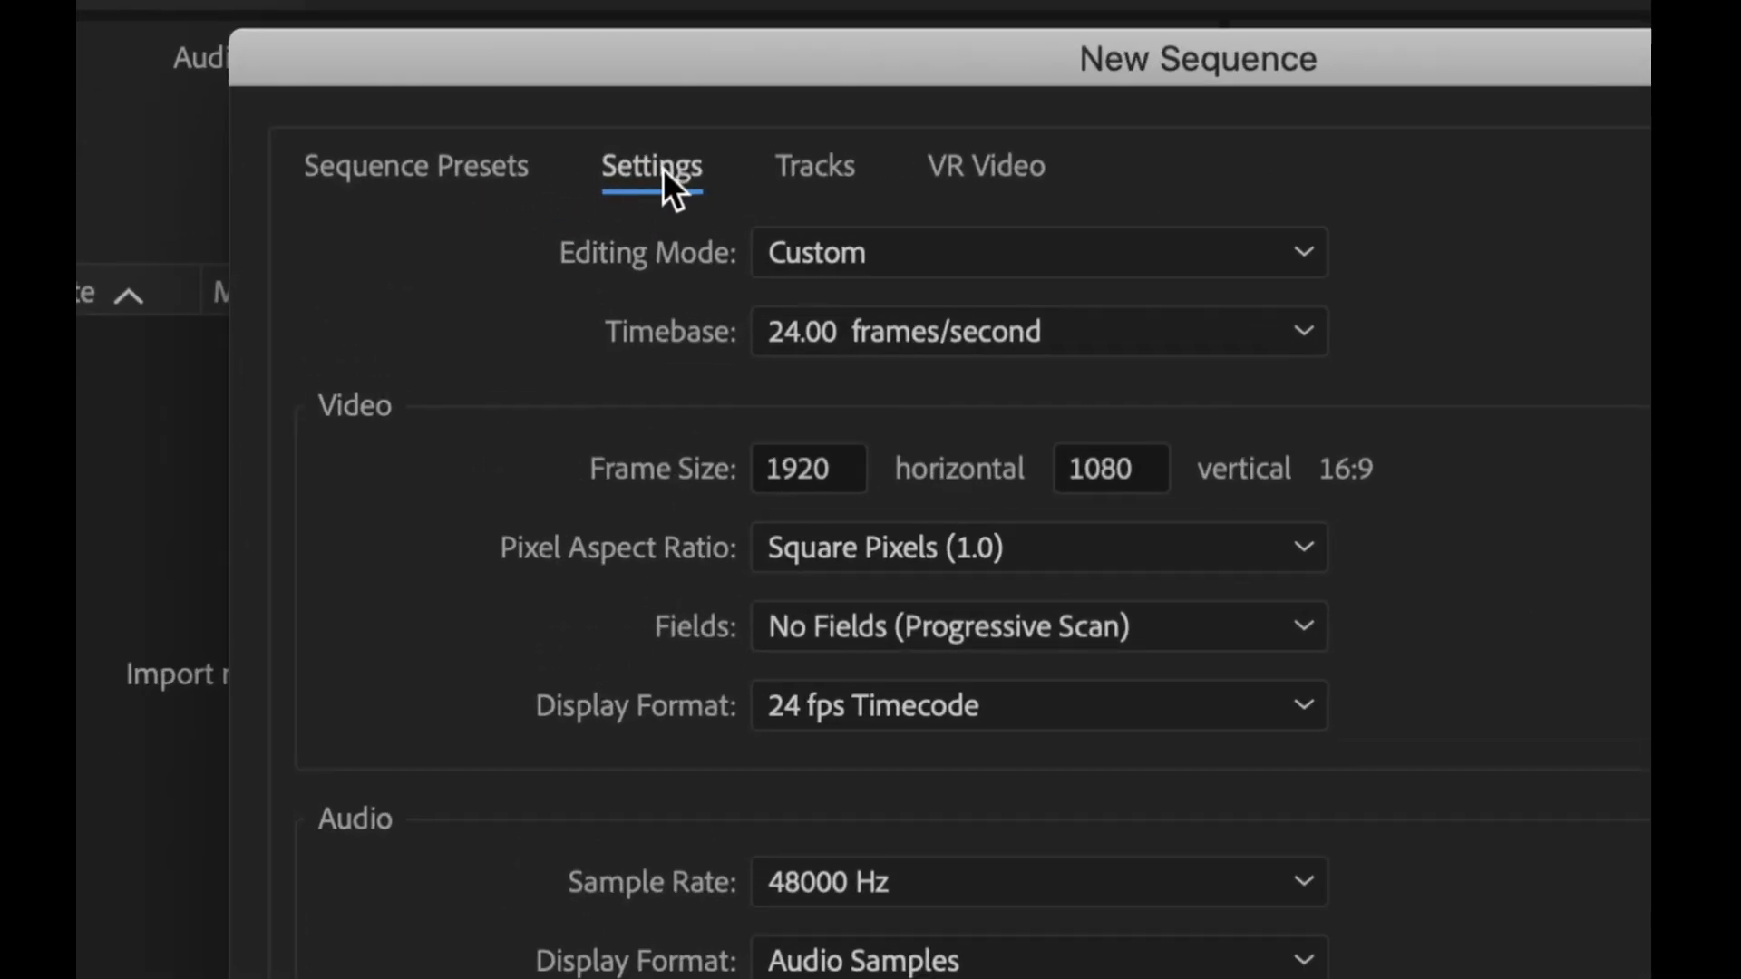
- Keep Custom editing mode, 24.00 fps, 1920×1080, Square Pixels and 24 fps timecode
left_click(1010, 252)
left_click(842, 303)
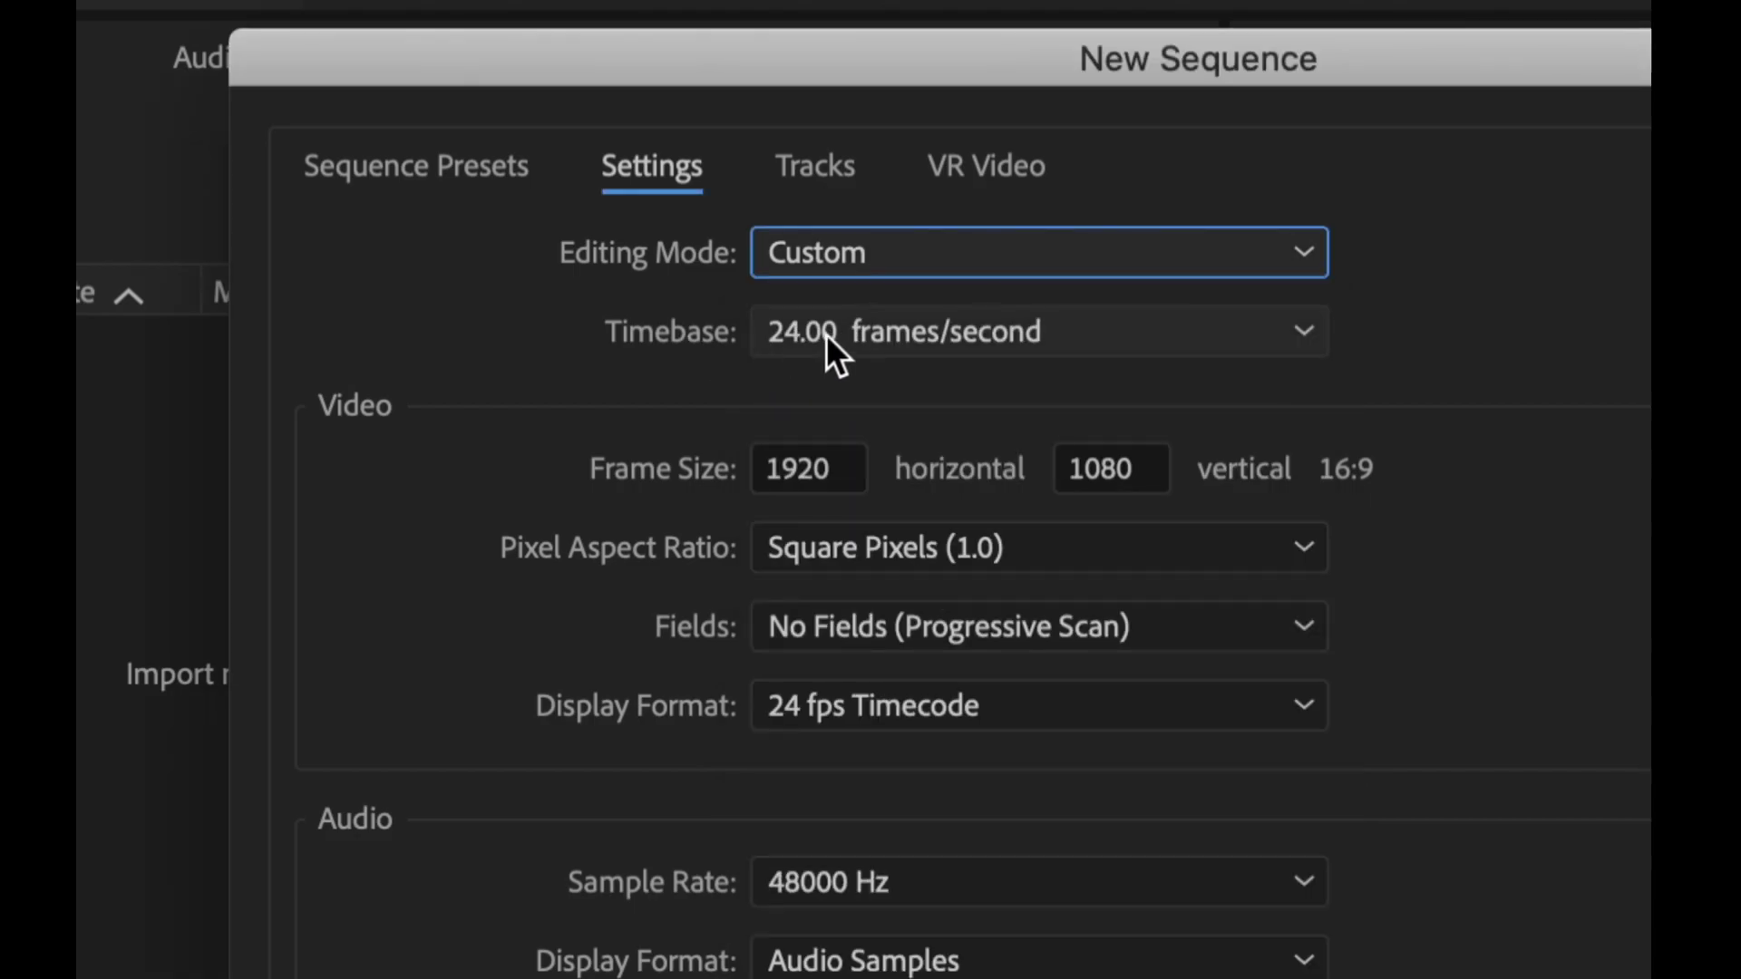
left_click(825, 334)
left_click(825, 333)
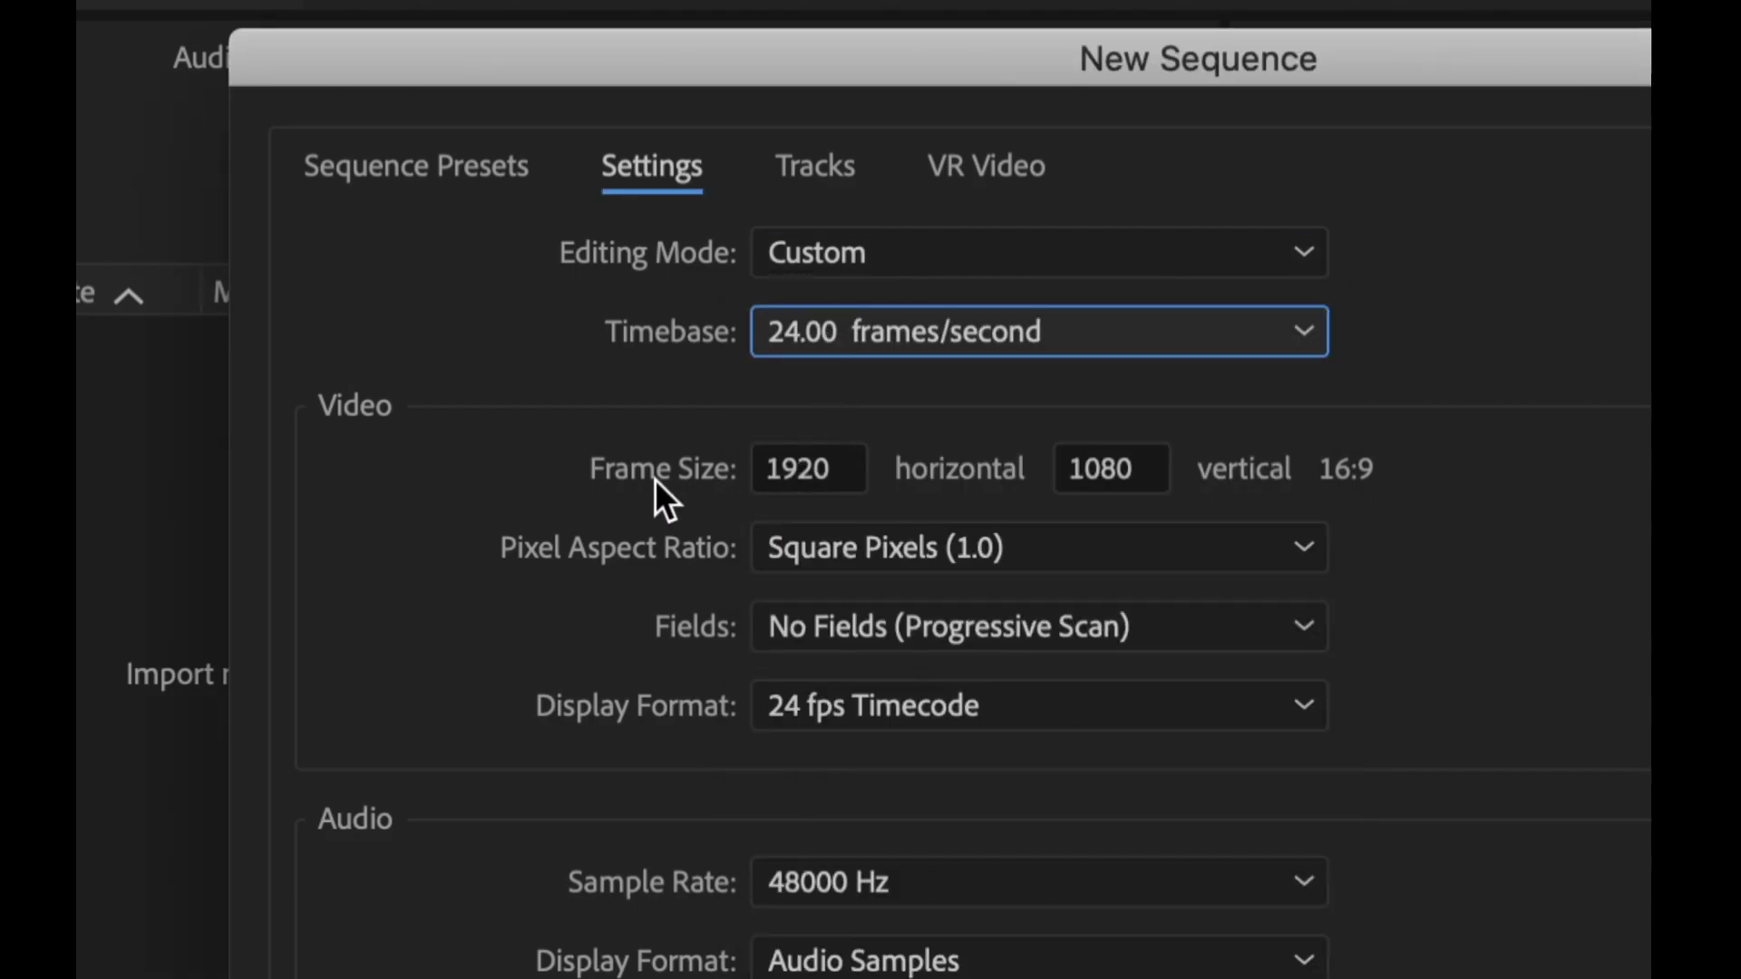
left_click(816, 470)
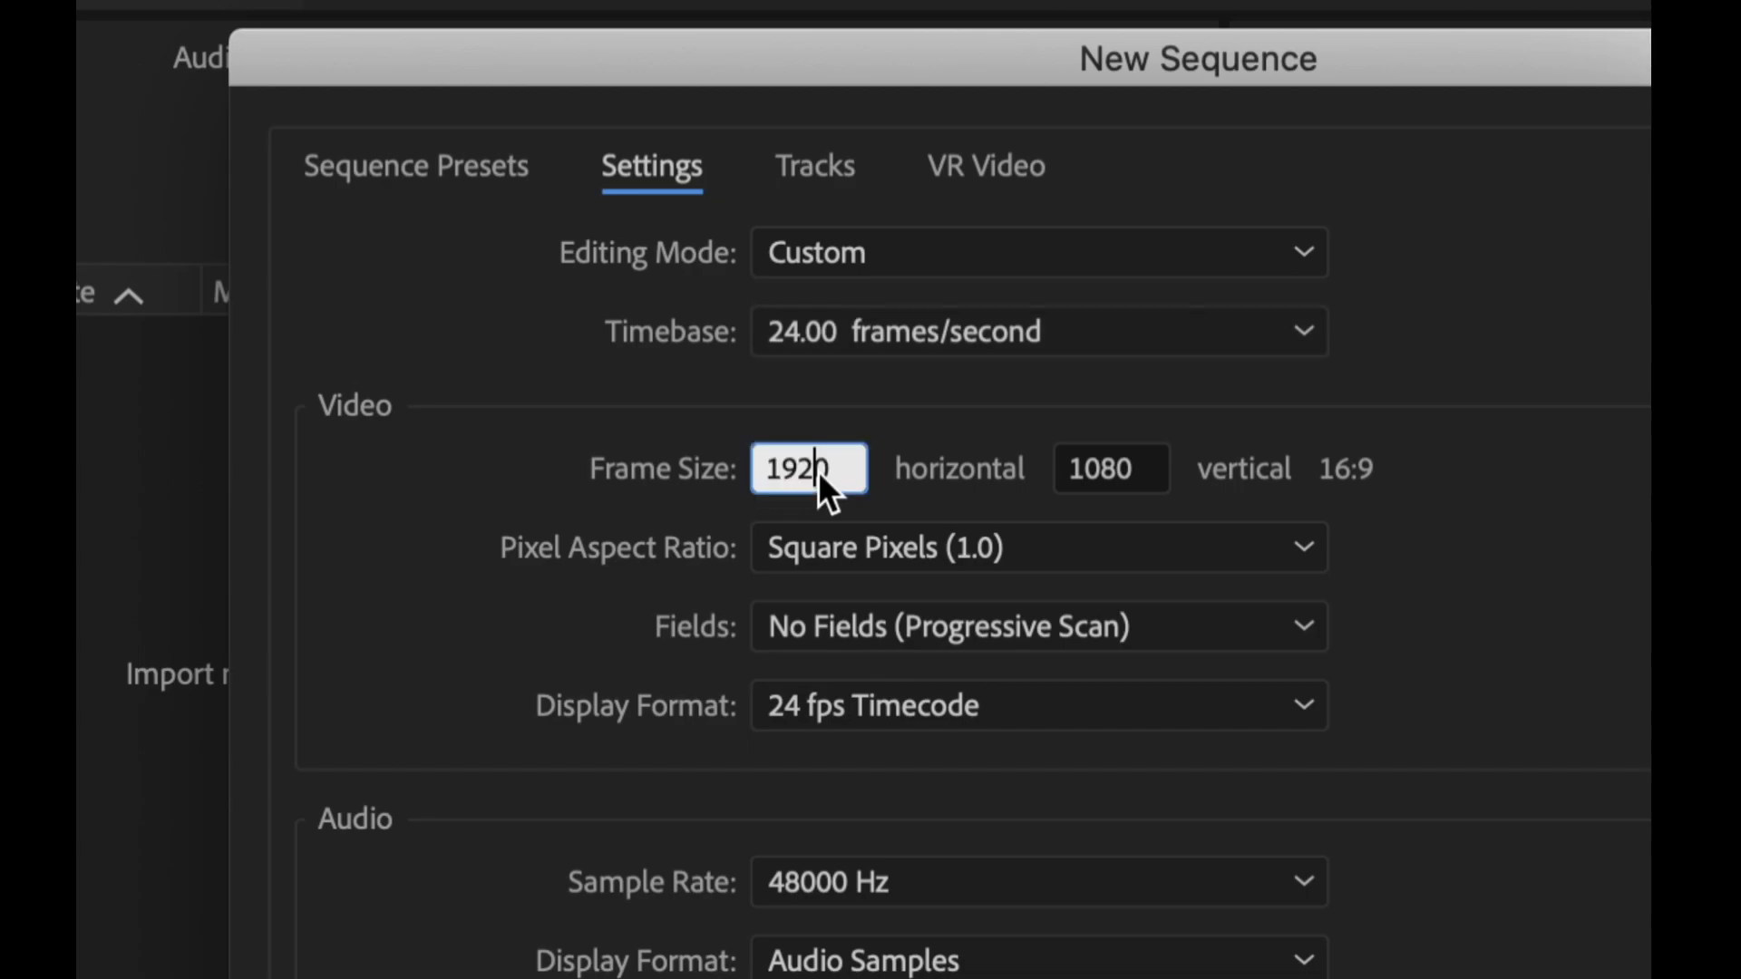
left_click(1134, 476)
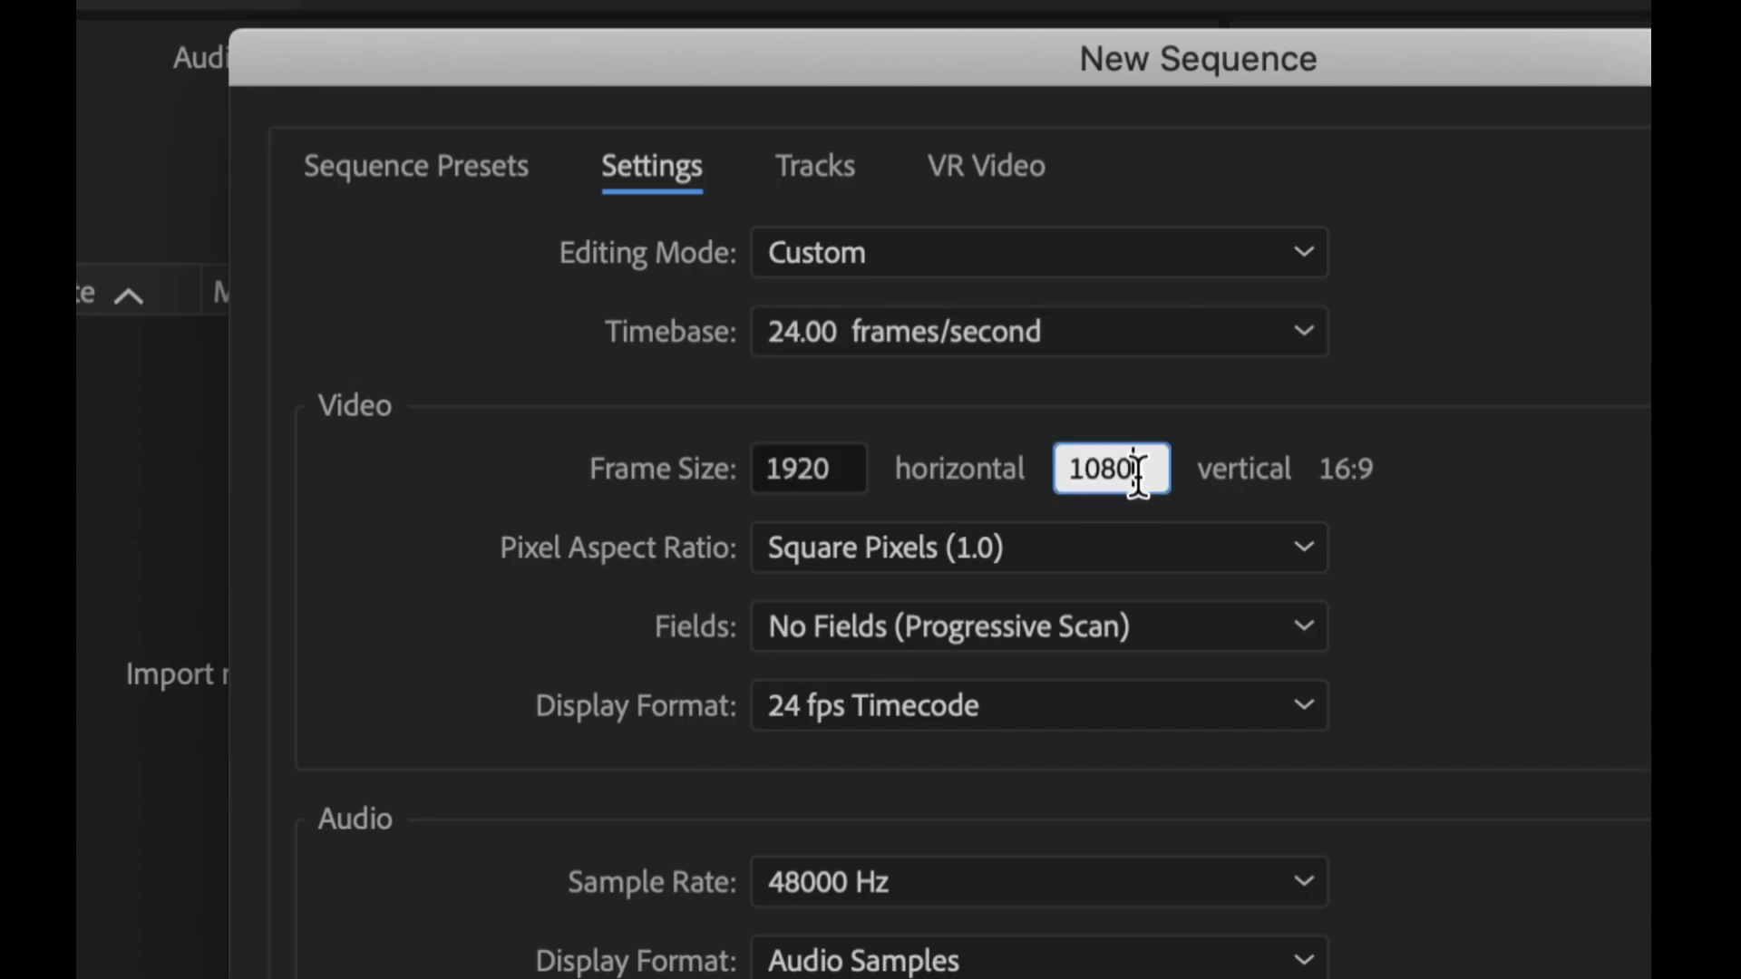
left_click(907, 557)
left_click(972, 598)
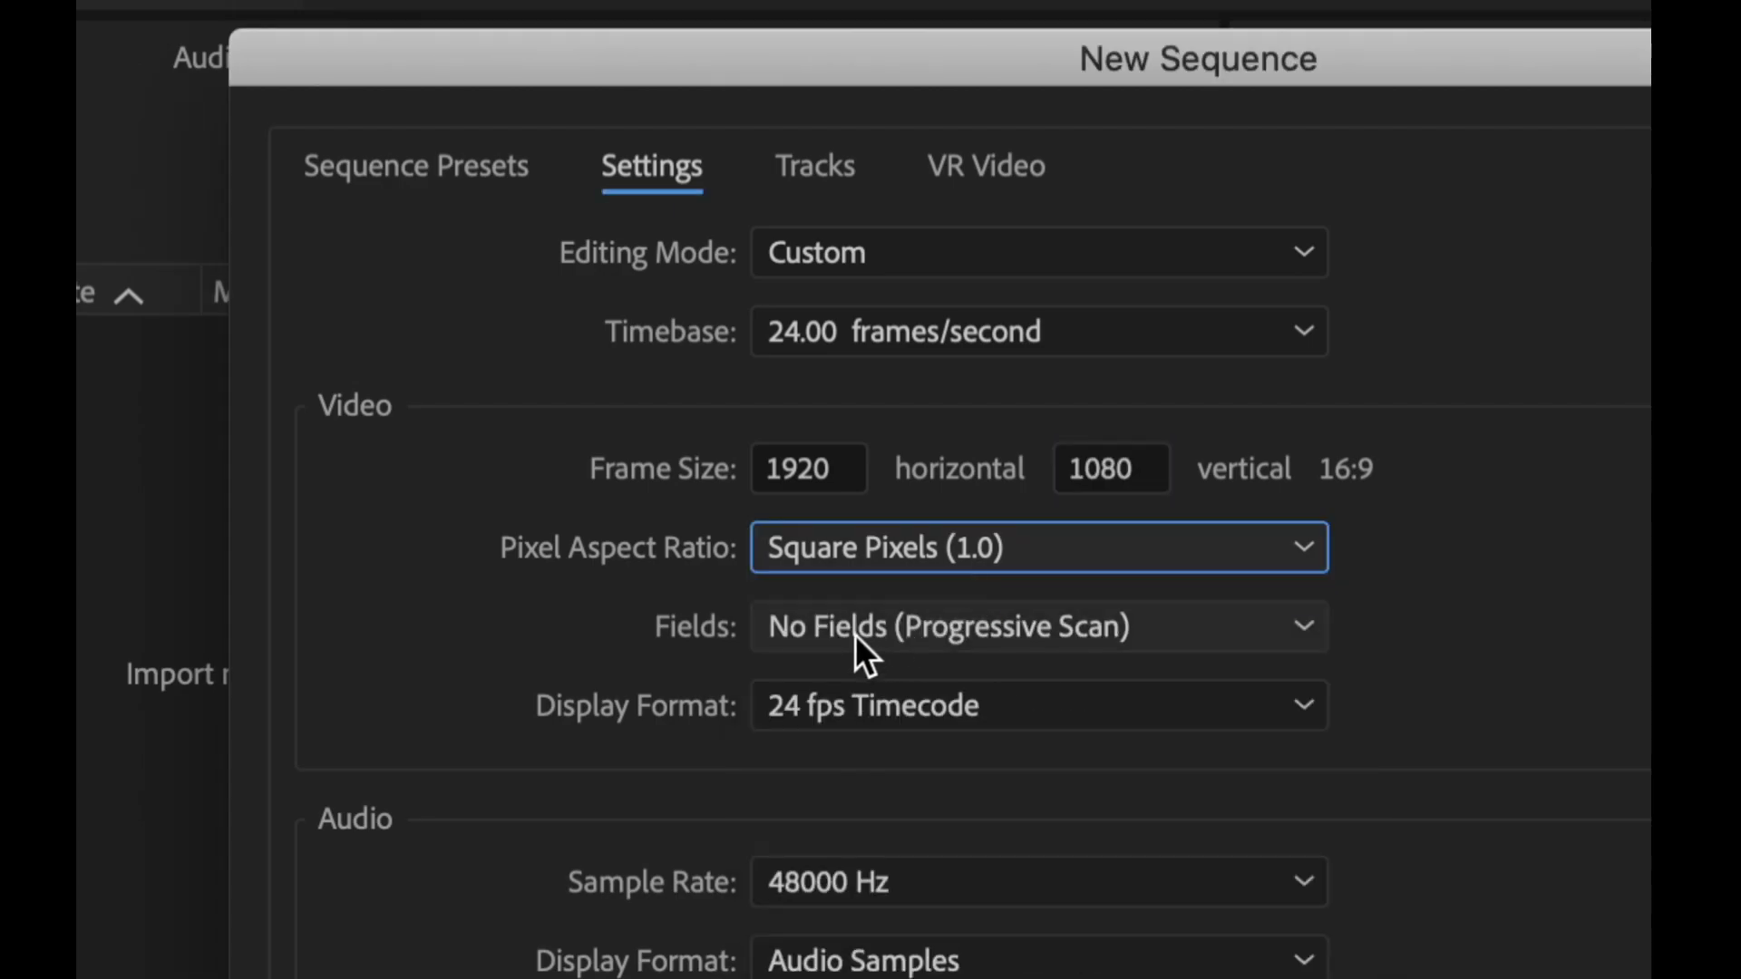
left_click(780, 704)
left_click(781, 704)
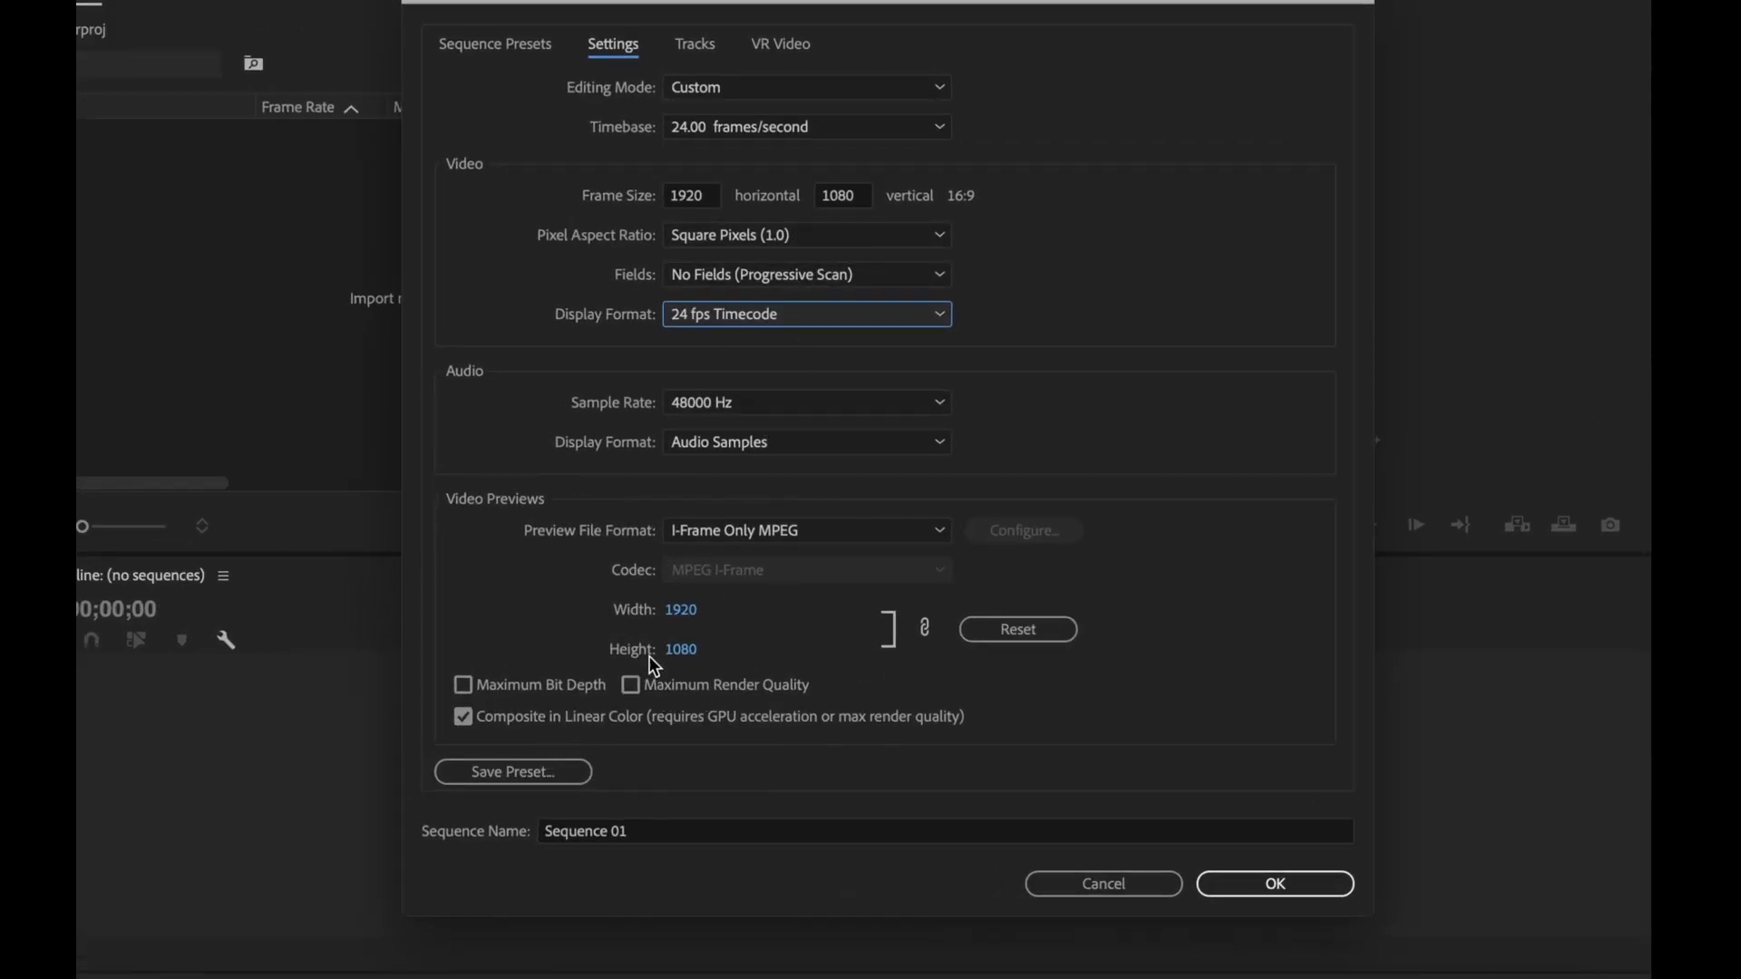
- Save the sequence settings as a preset named 'pjoto slice'
left_click(514, 773)
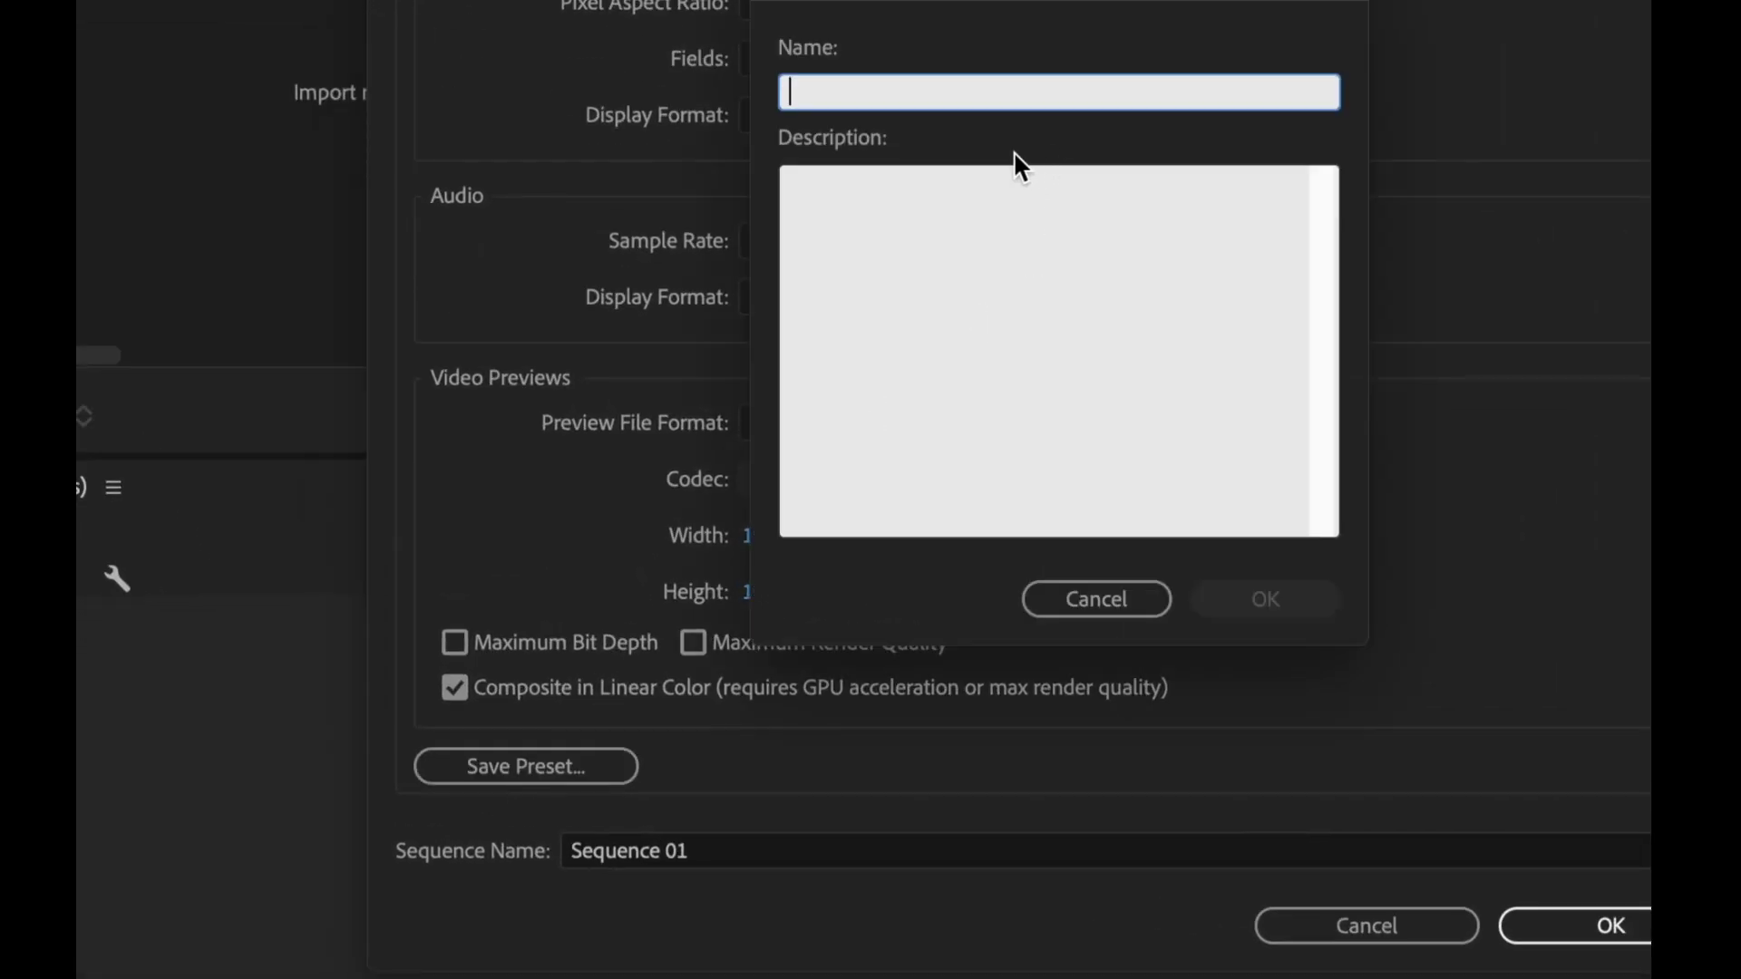
type("pj")
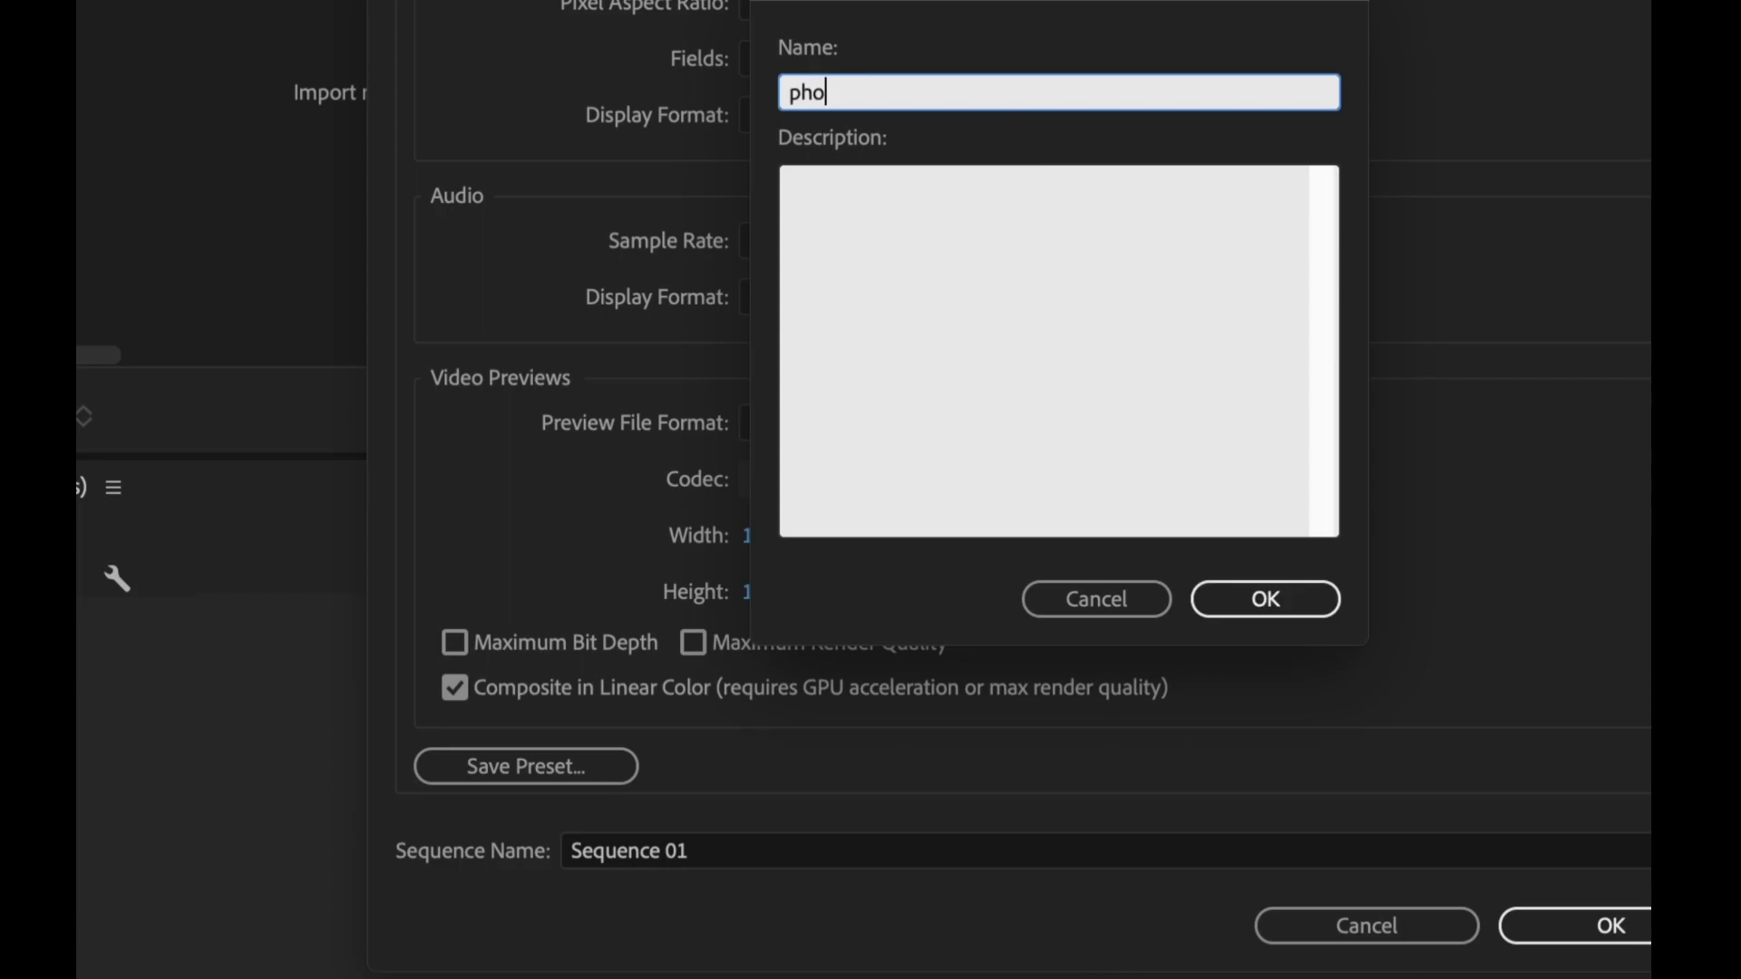
type("oto slice")
left_click(1319, 600)
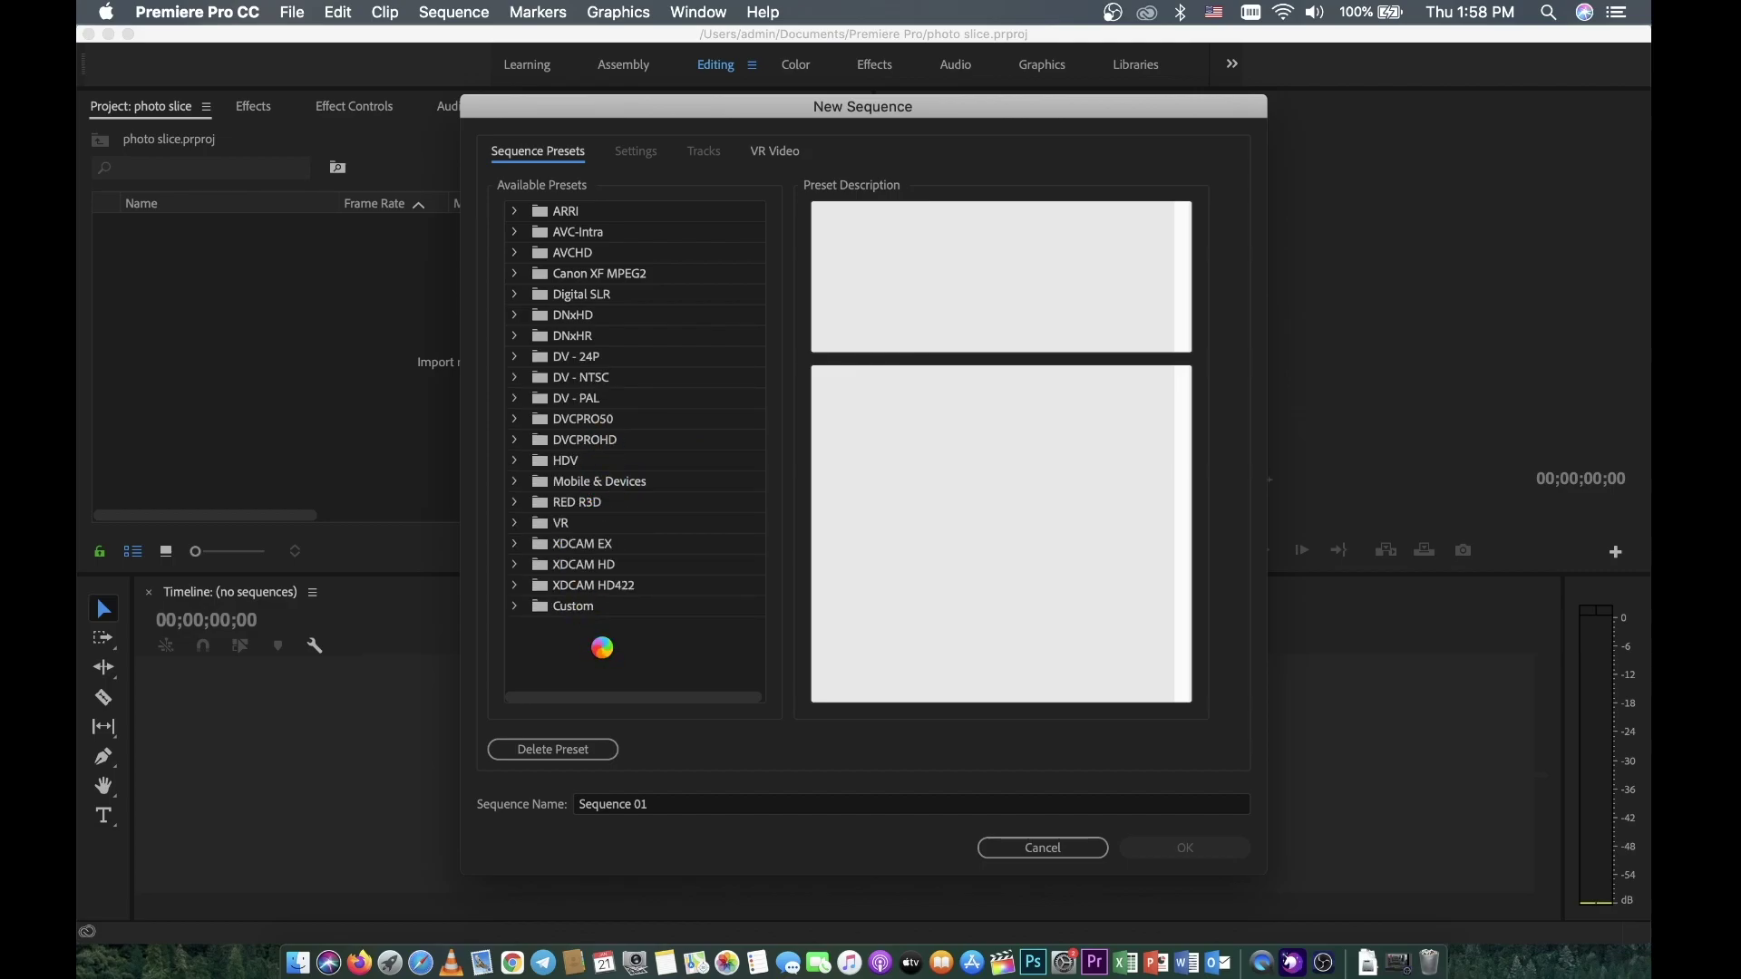
- Create Sequence 01 from the newly saved preset
scroll(624, 605, "down", 5)
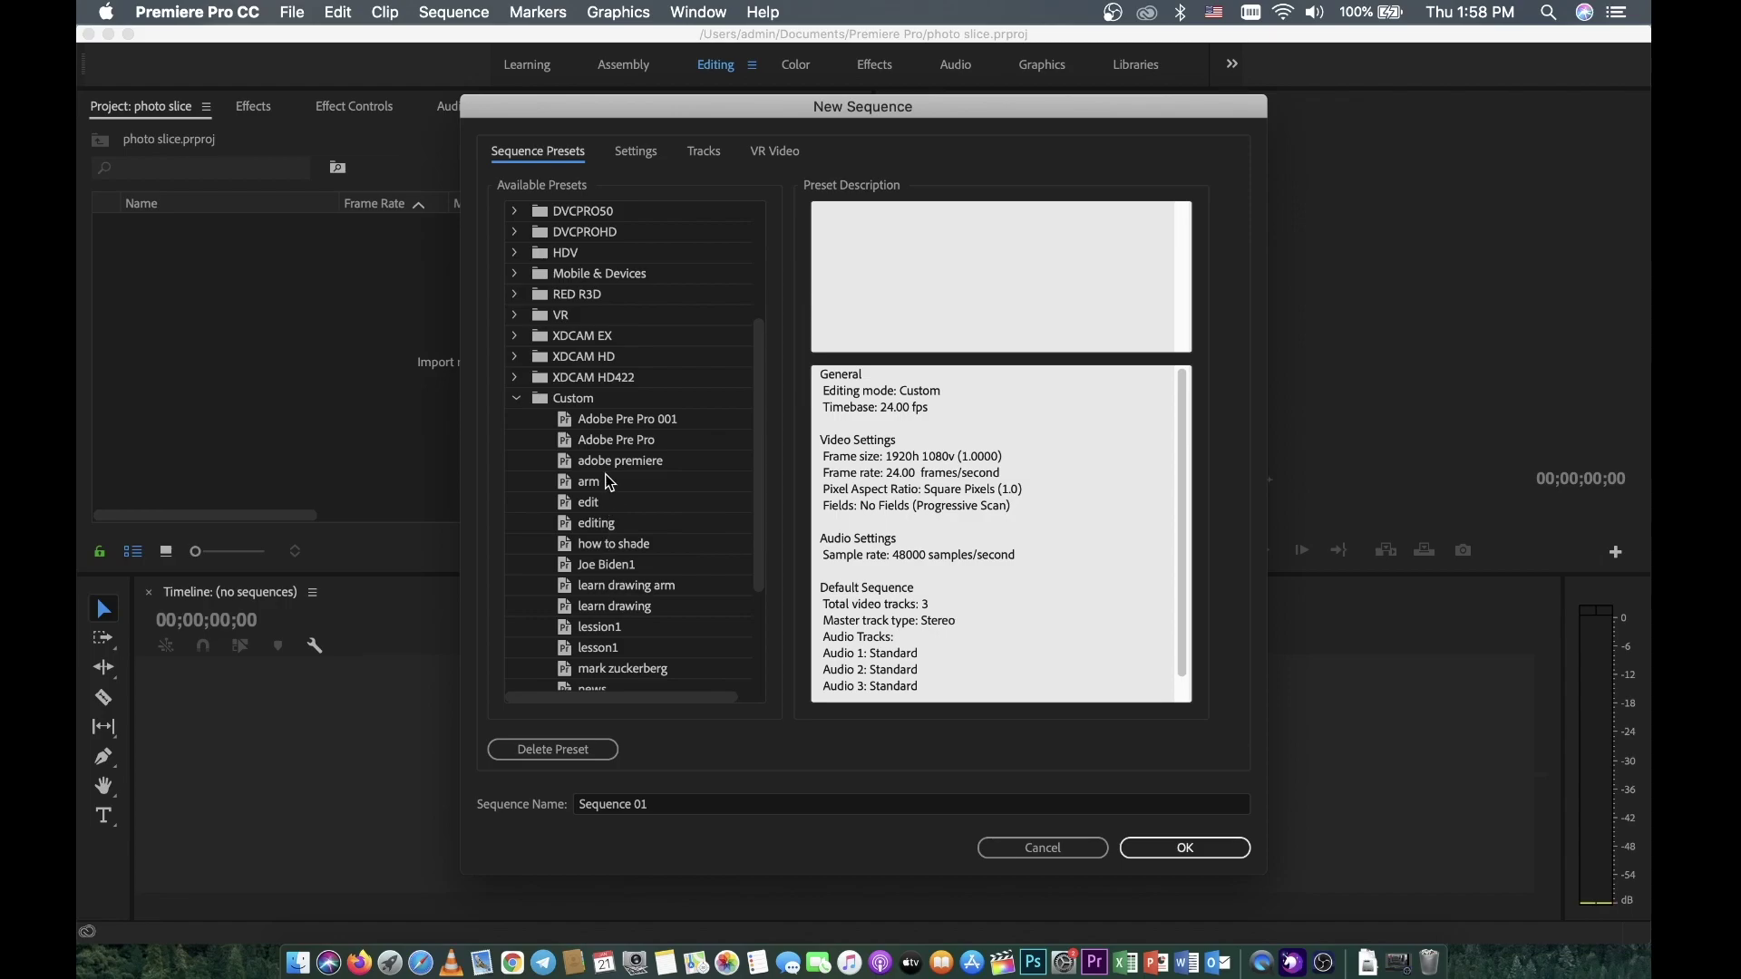
scroll(606, 482, "down", 3)
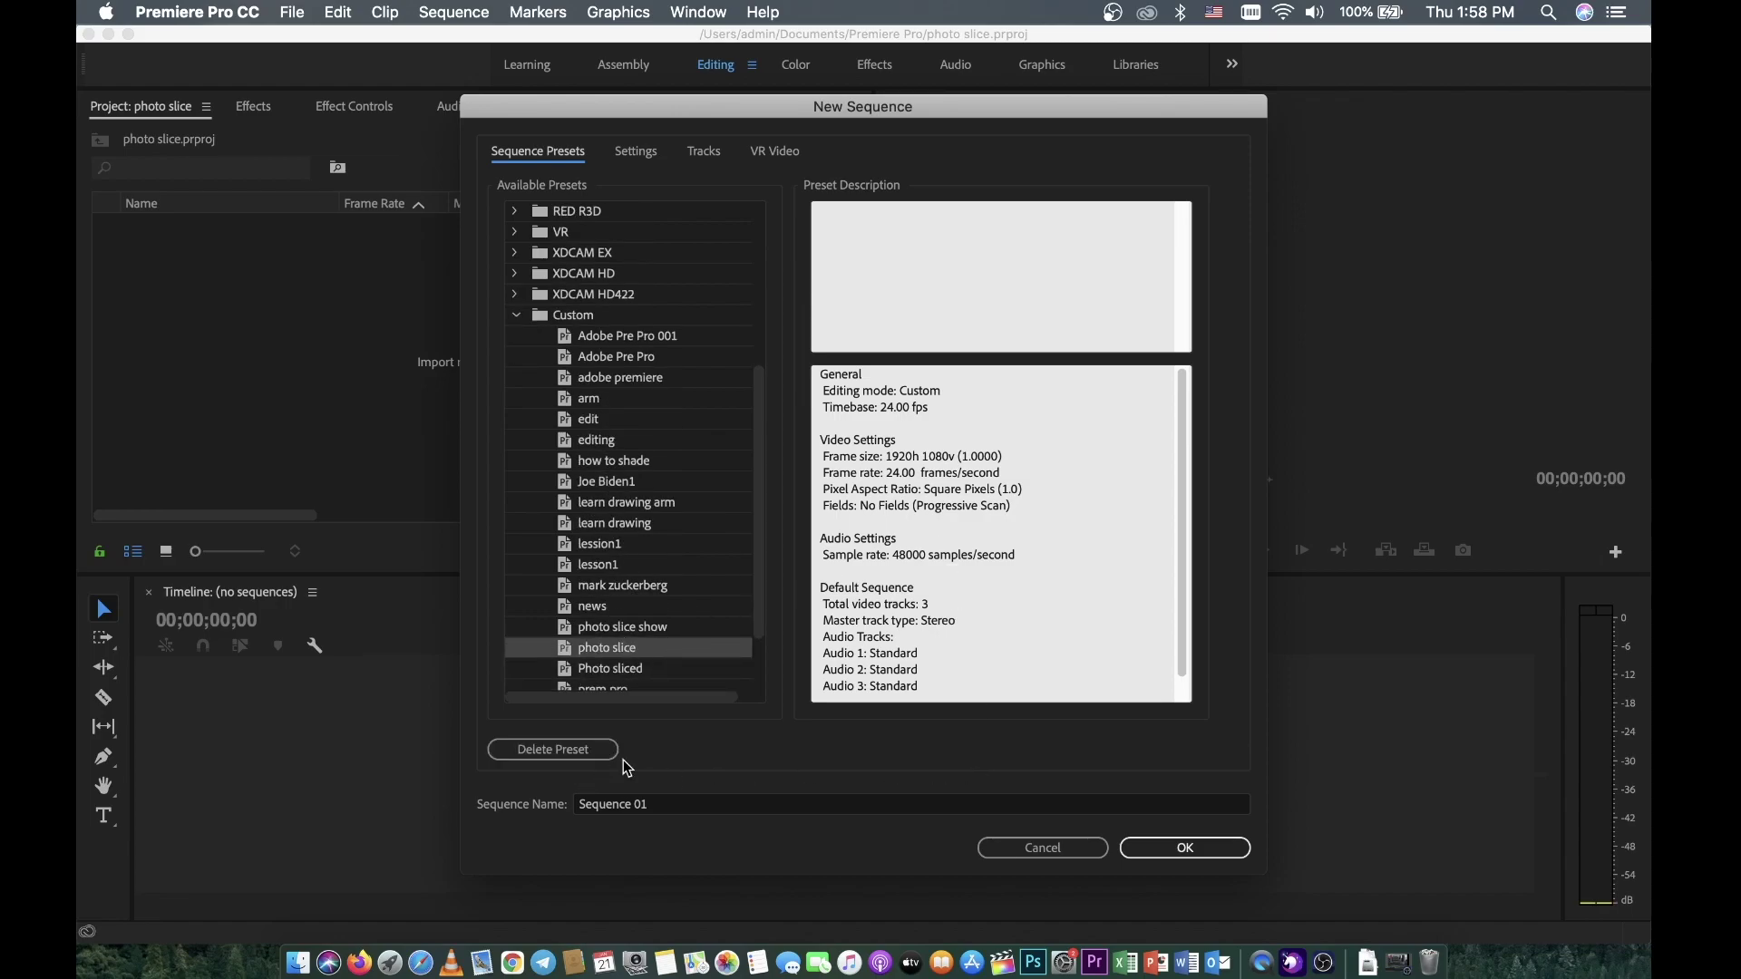
left_click(1200, 862)
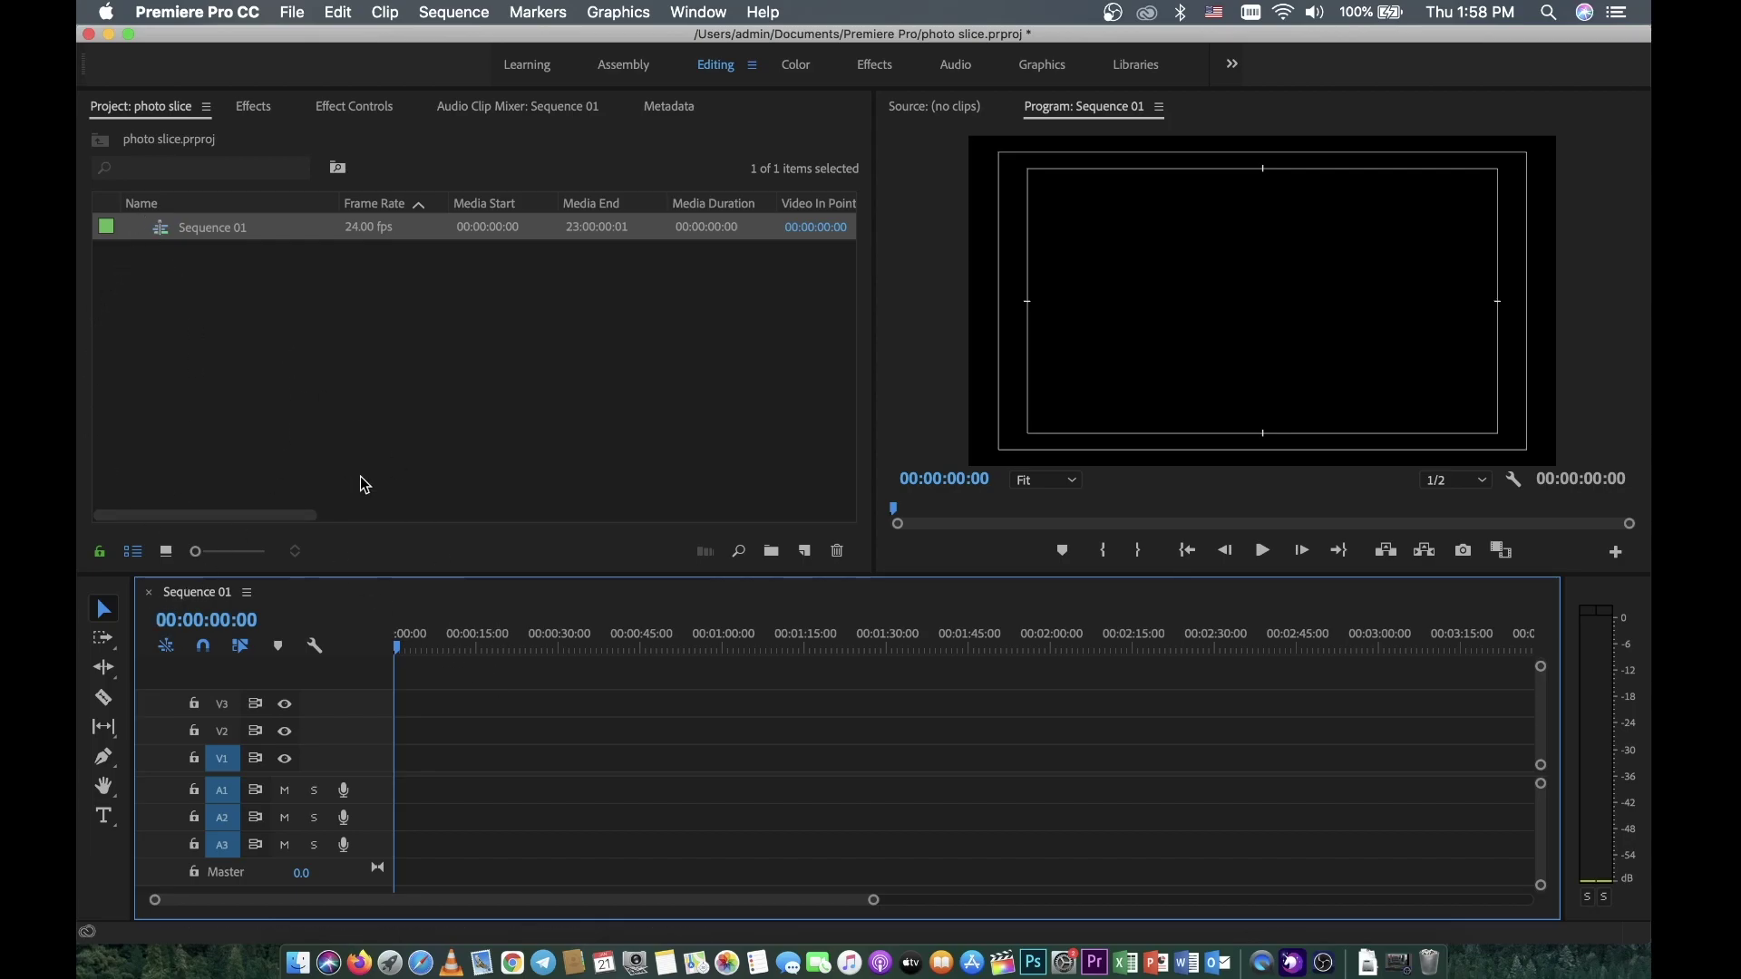
- Import the bird1 through bird12 PNG photos from the Downloads folder
left_click(343, 323)
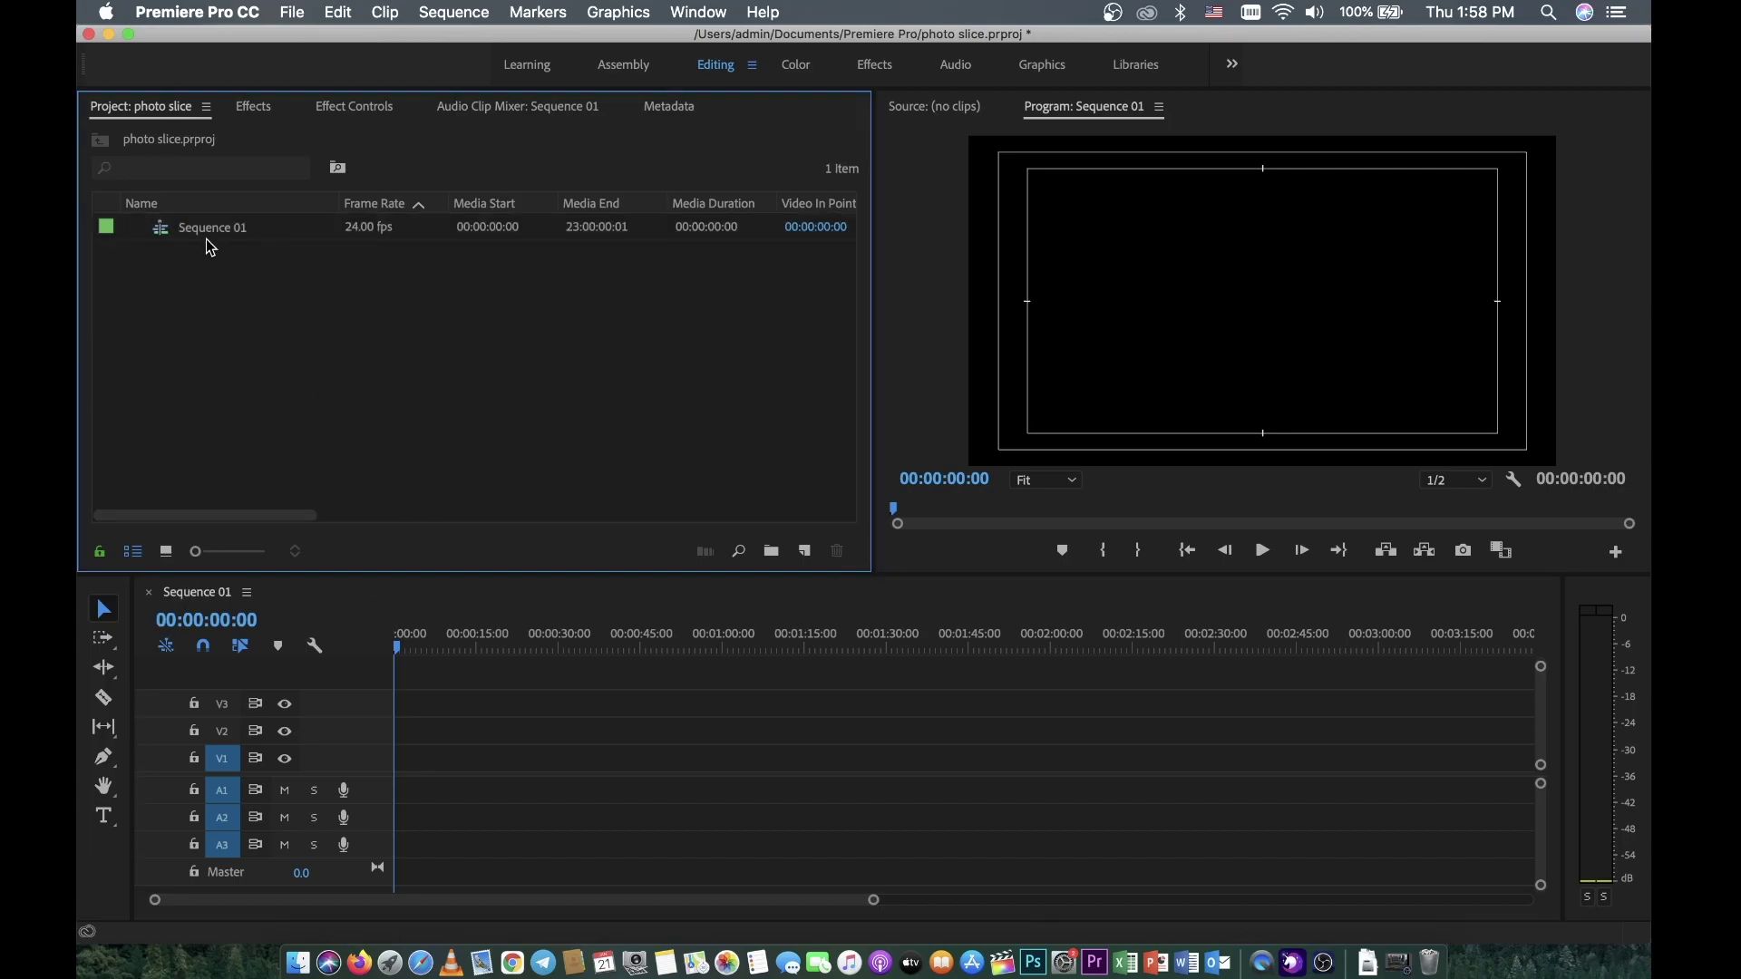
double_click(302, 330)
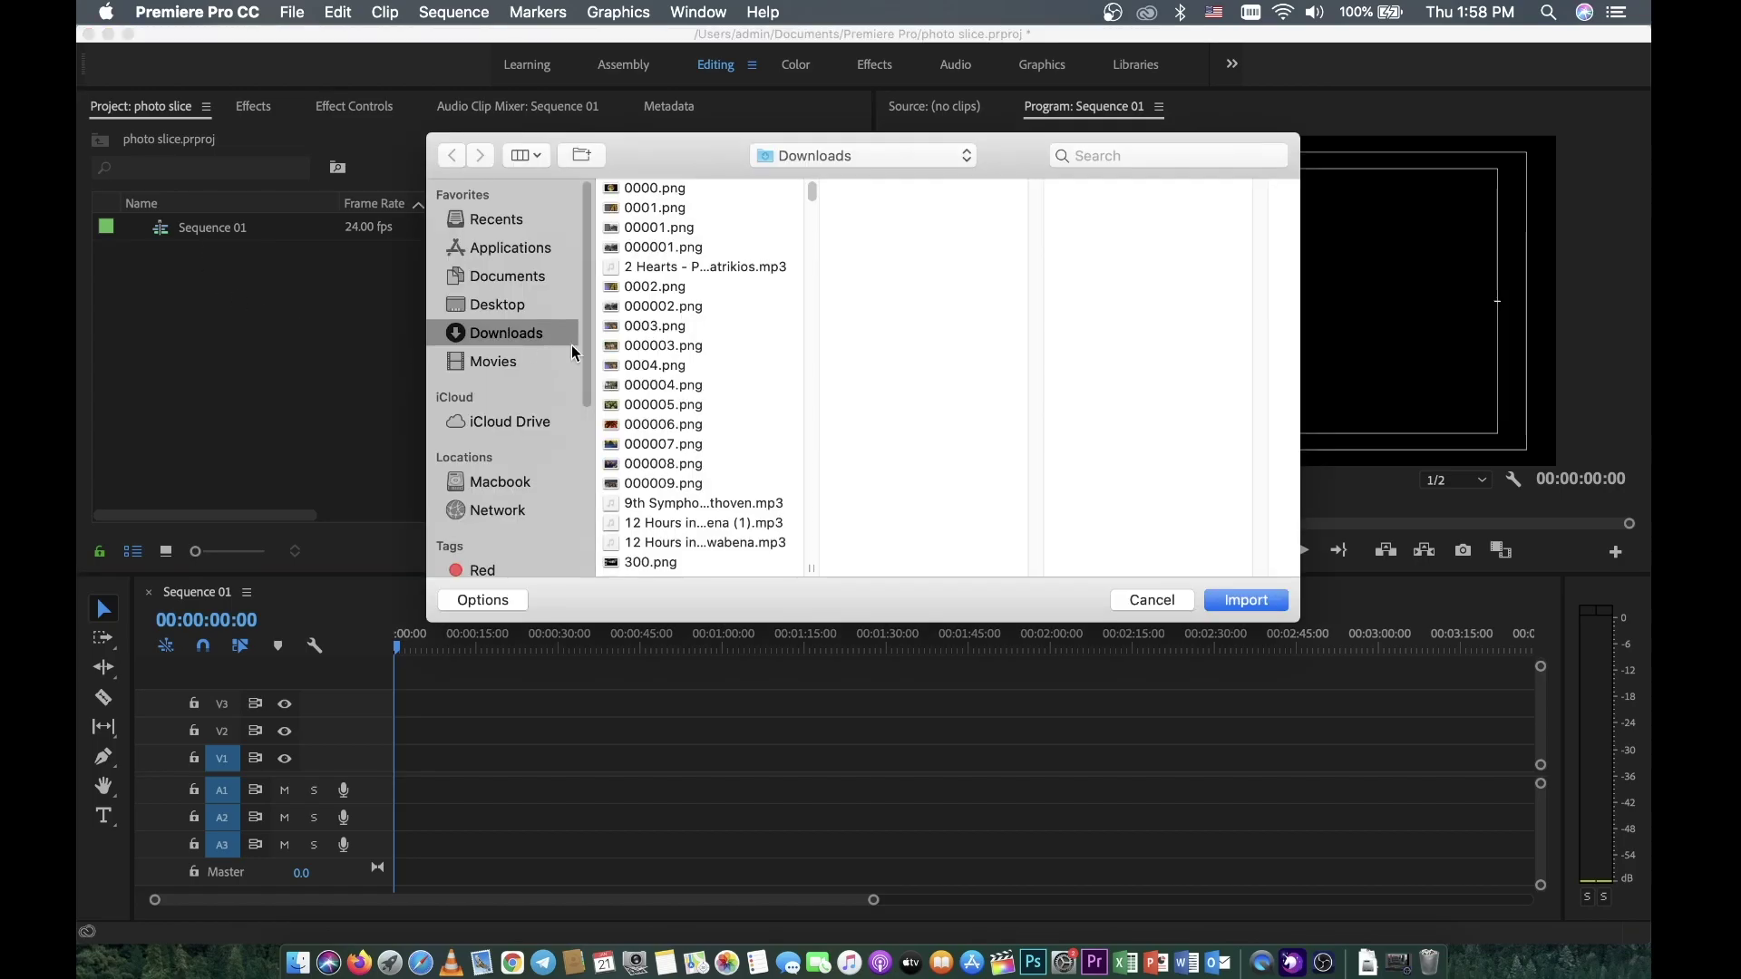
left_click(662, 372)
type("bird")
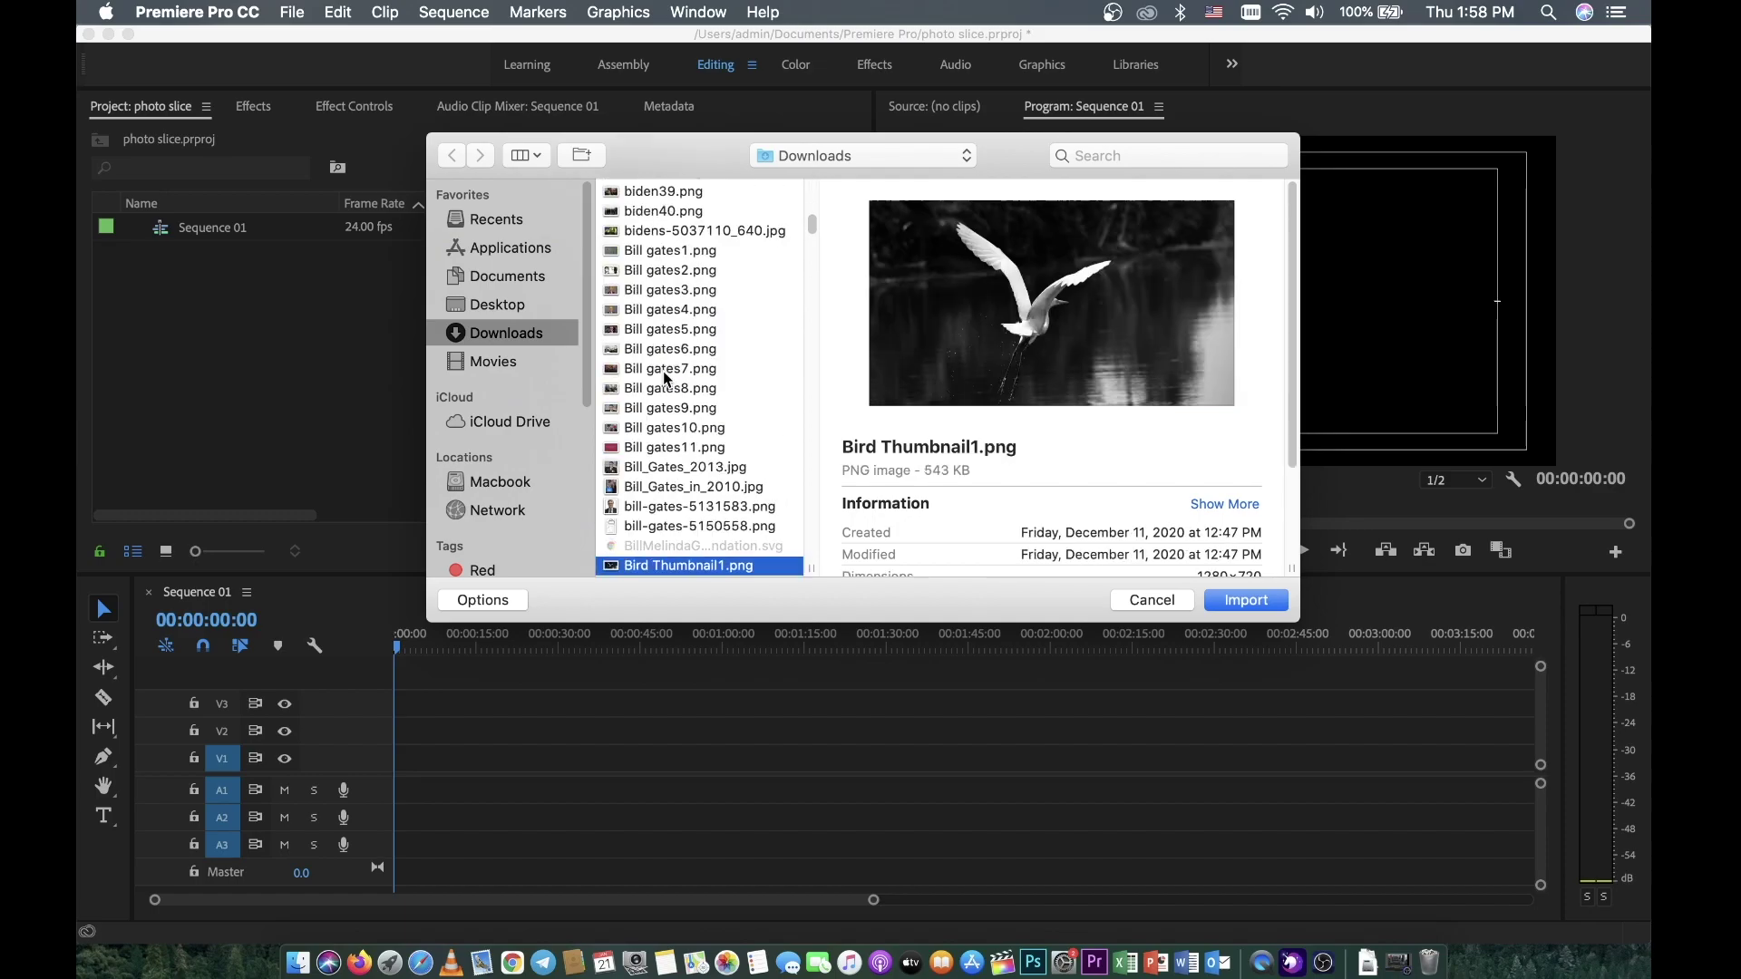
type("1")
key("Down")
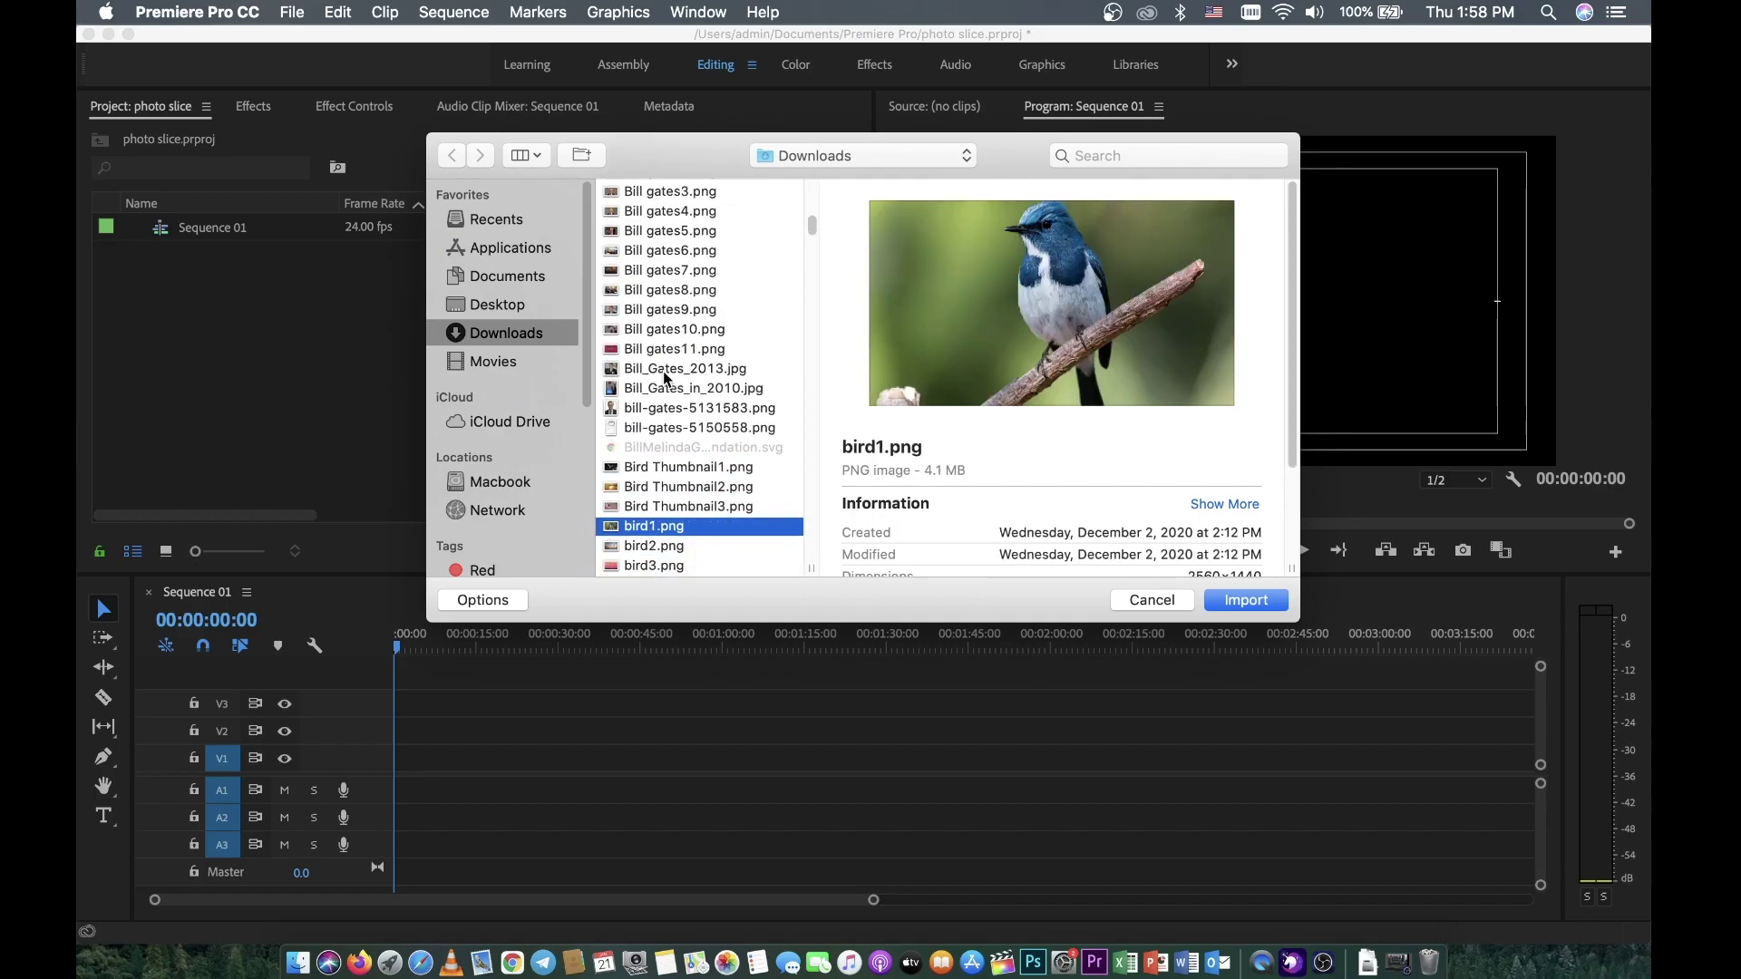
key("shift+Down")
key("shift+Down")
key("shift+Down")
key("shift+Down")
key("shift+Down")
key("shift+Down")
key("shift+Down")
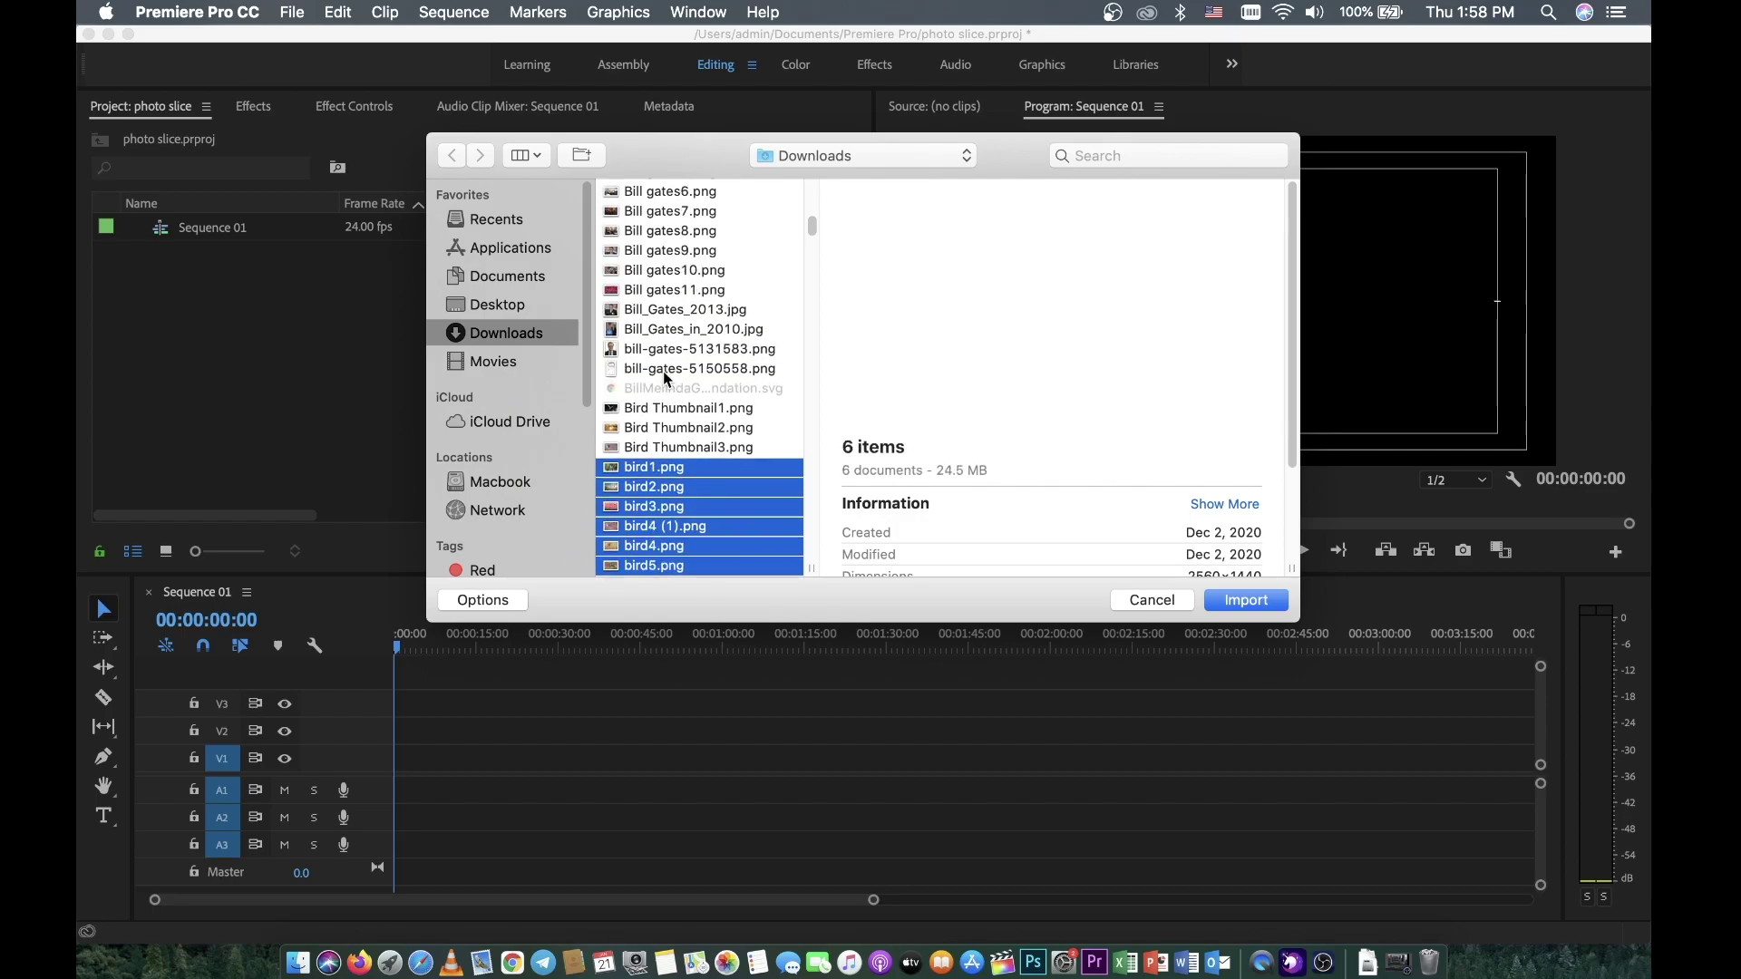
key("shift+Down")
key("shift+Down")
key("shift+Down")
key("shift+Down")
key("shift+Down")
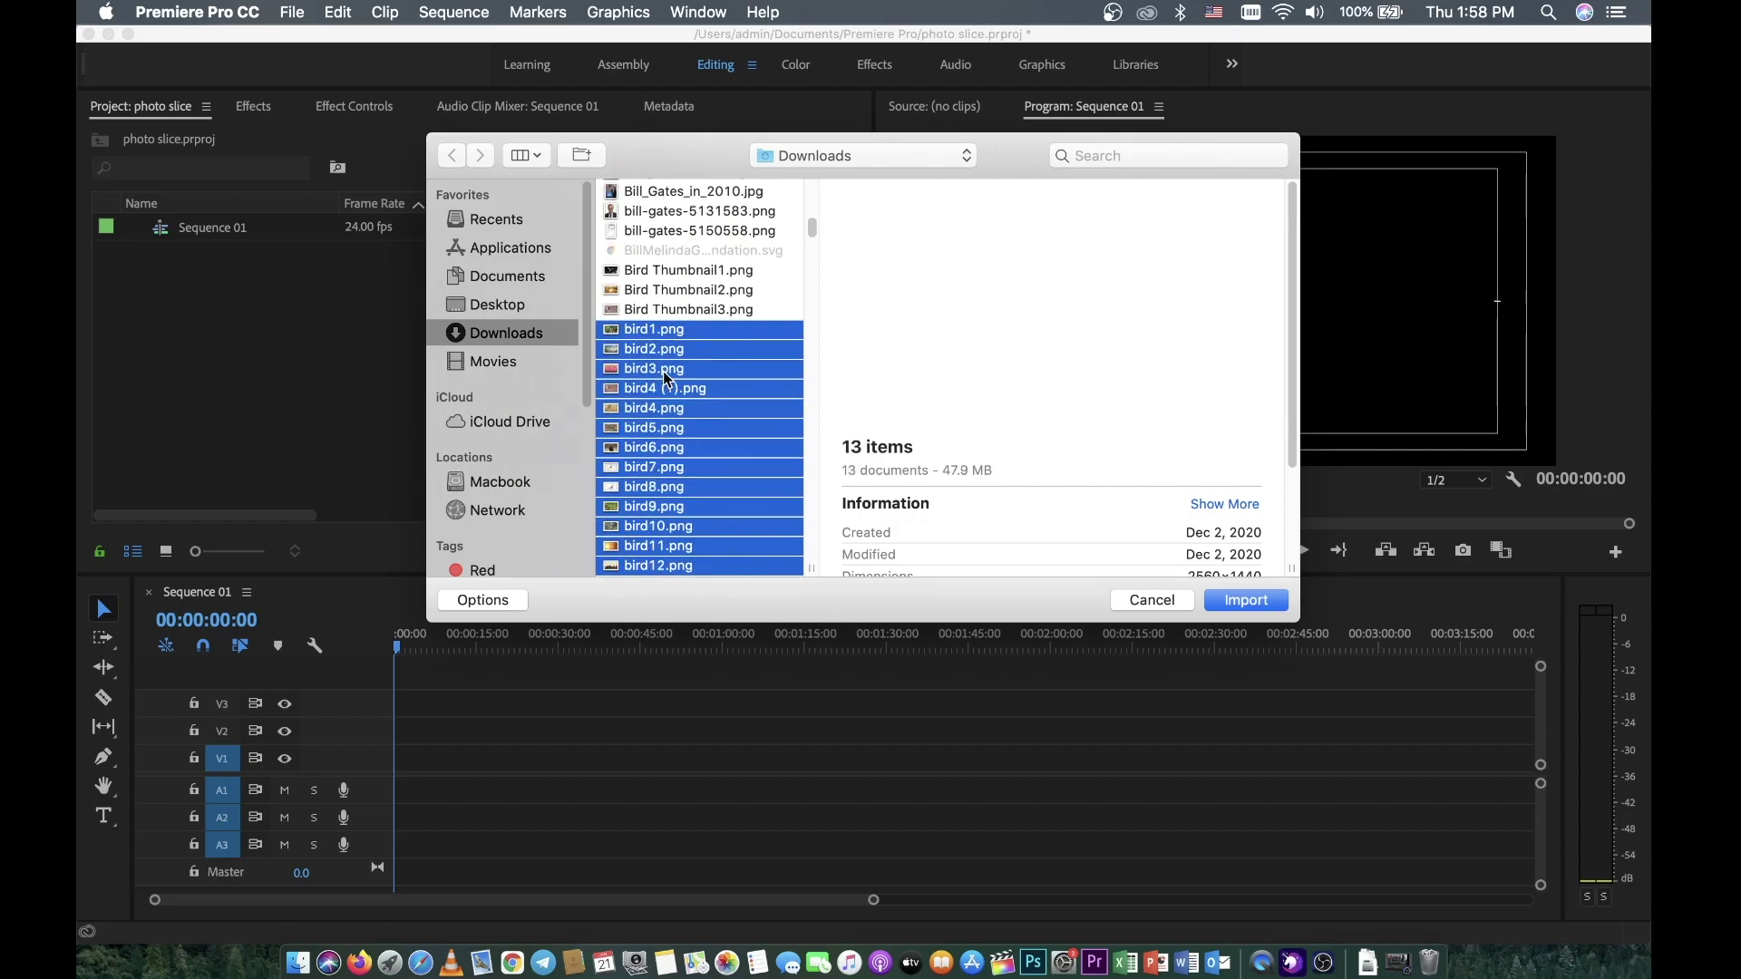
key("shift+Up")
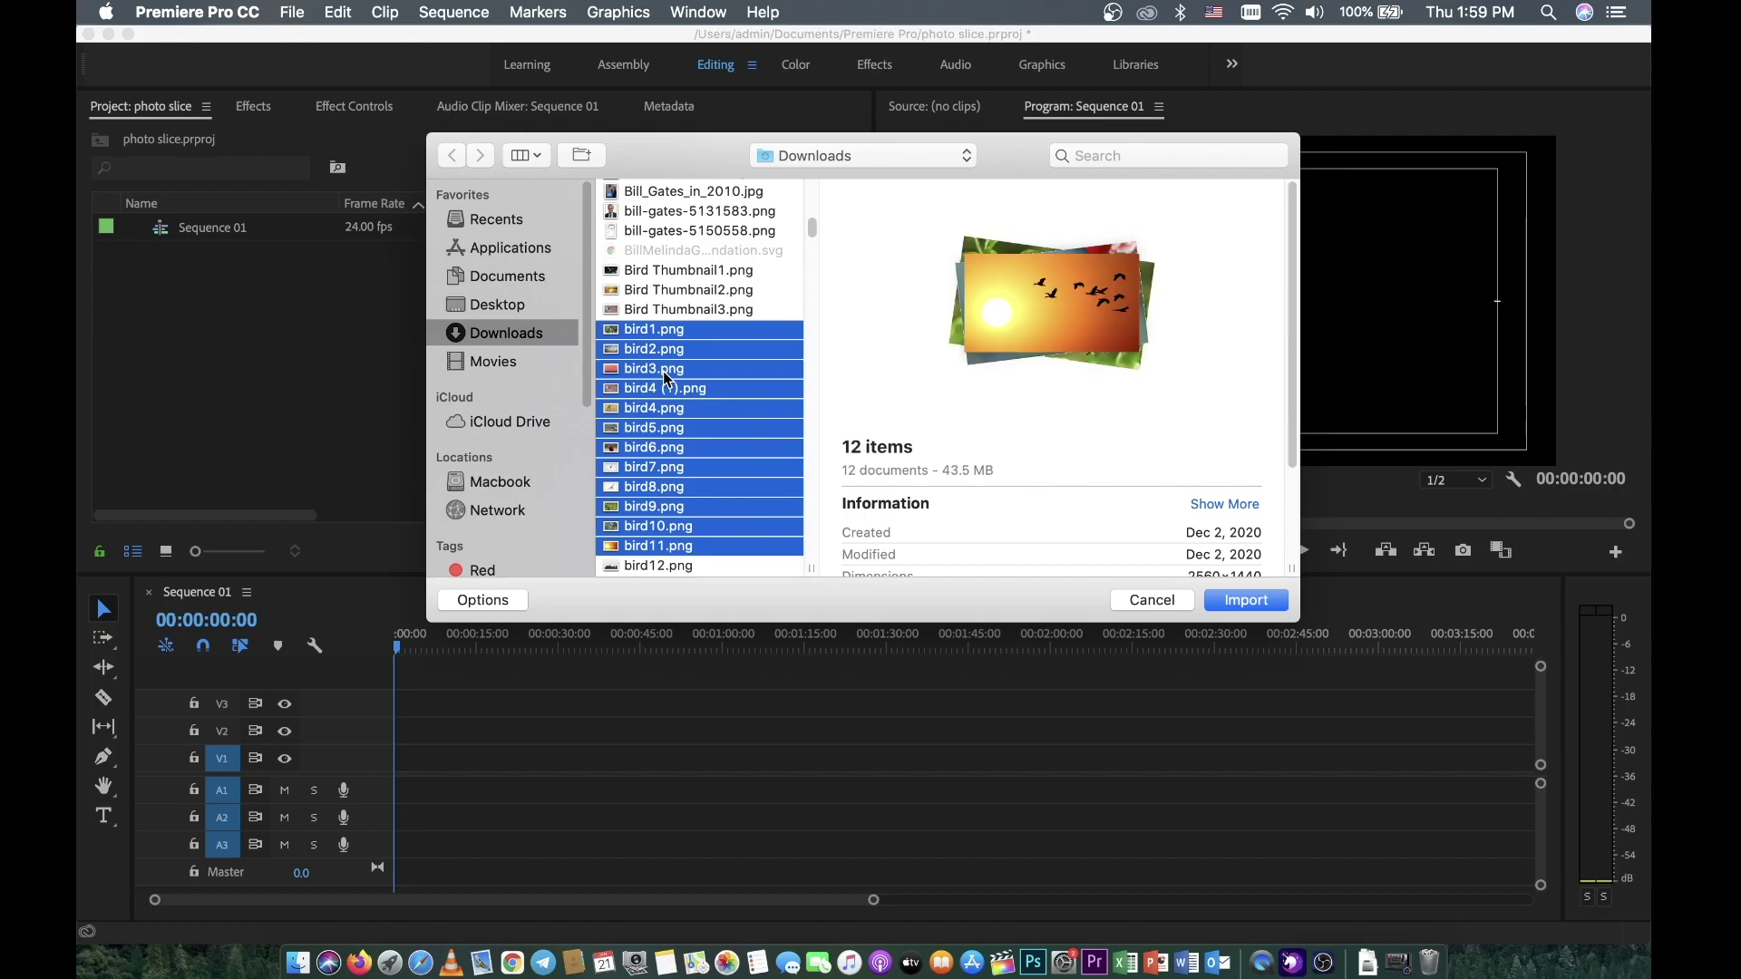
key("shift+Down")
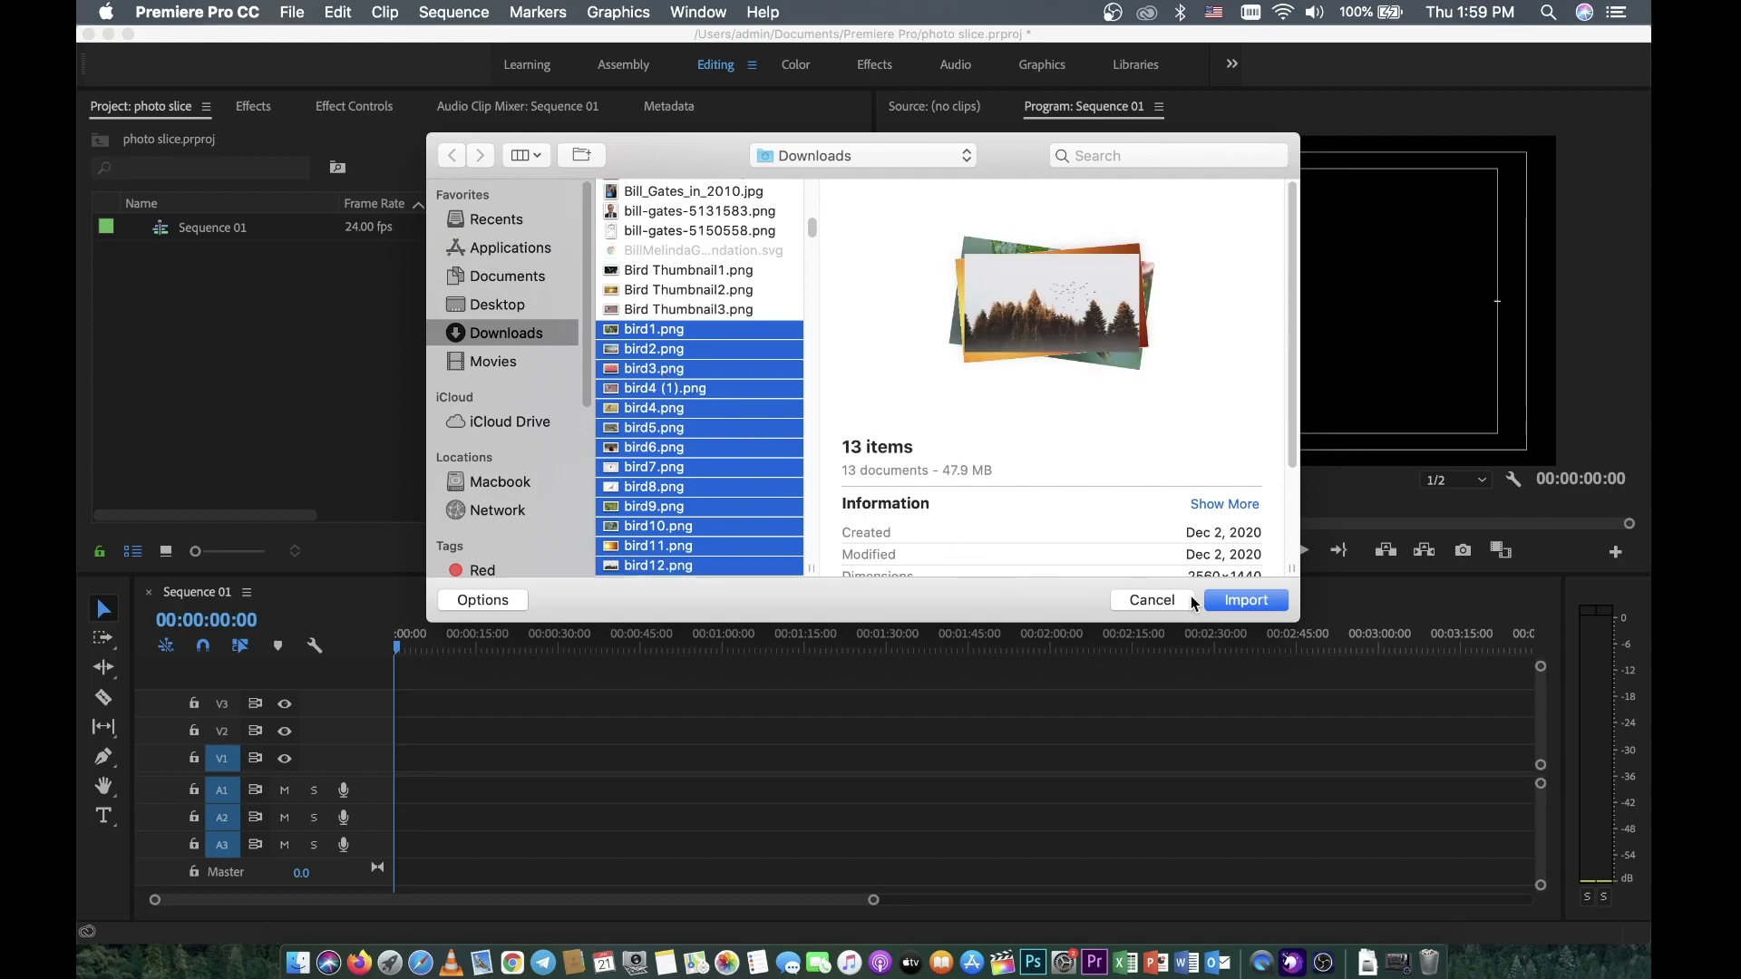
left_click(1243, 600)
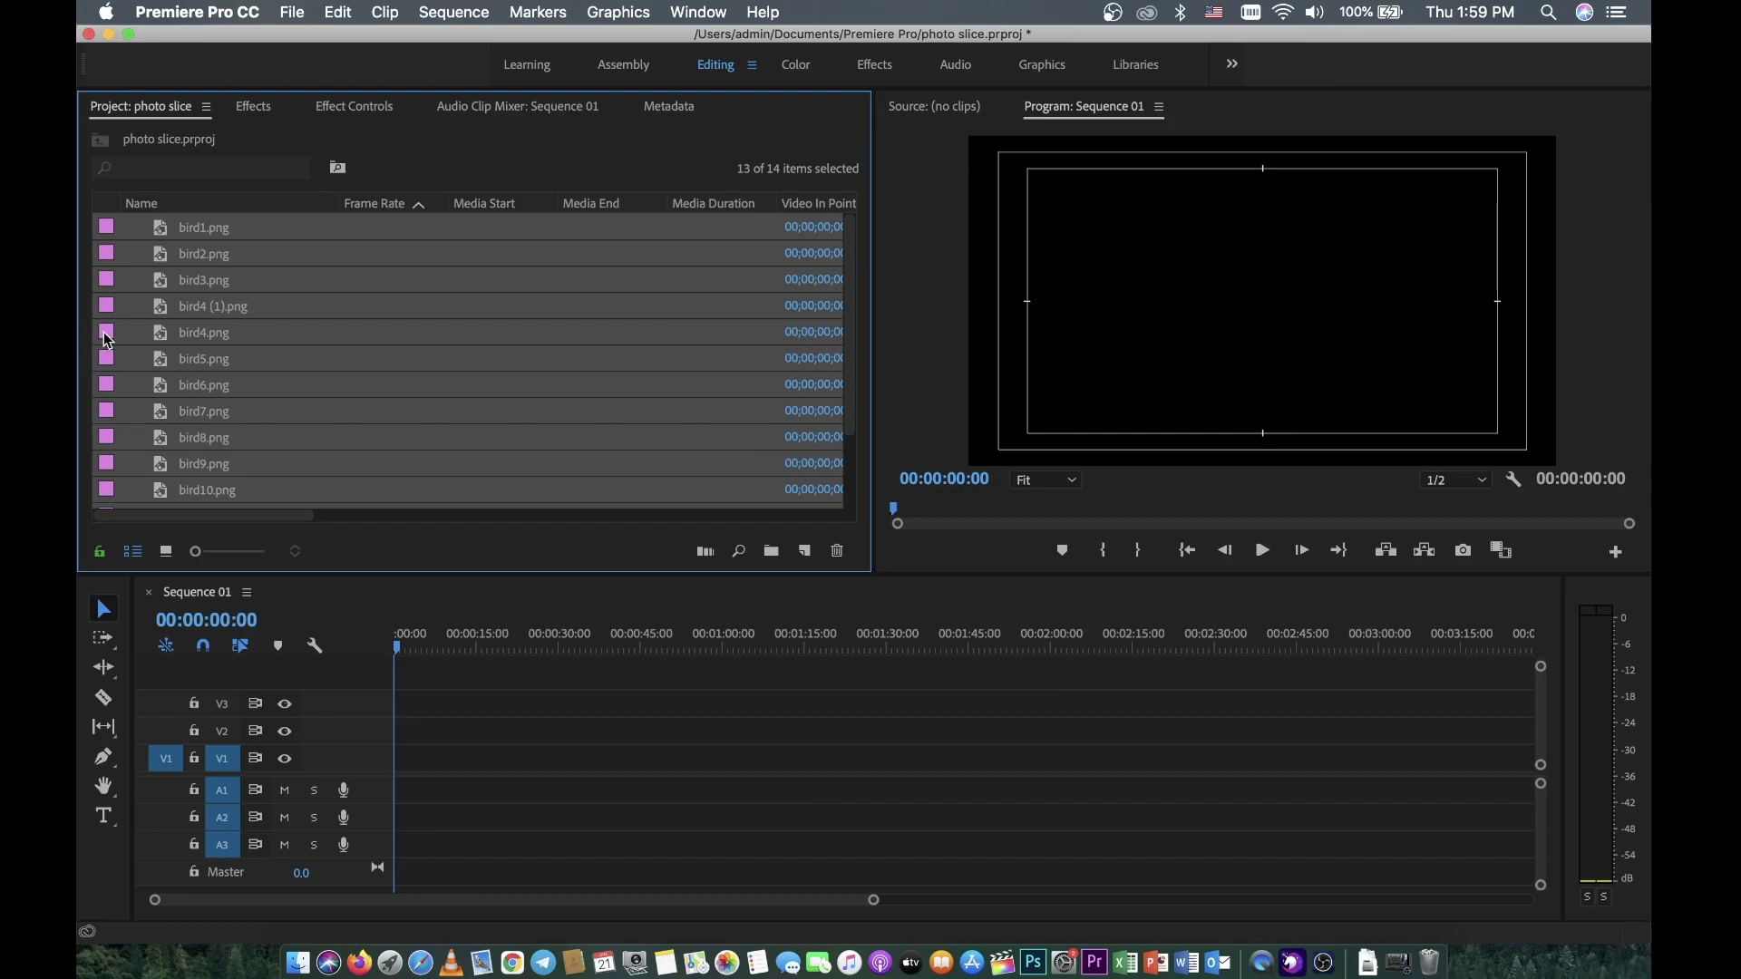
- Place the thirteen bird photos on V1 and turn on targeting for V1–V3
left_click_drag(108, 339, 456, 771)
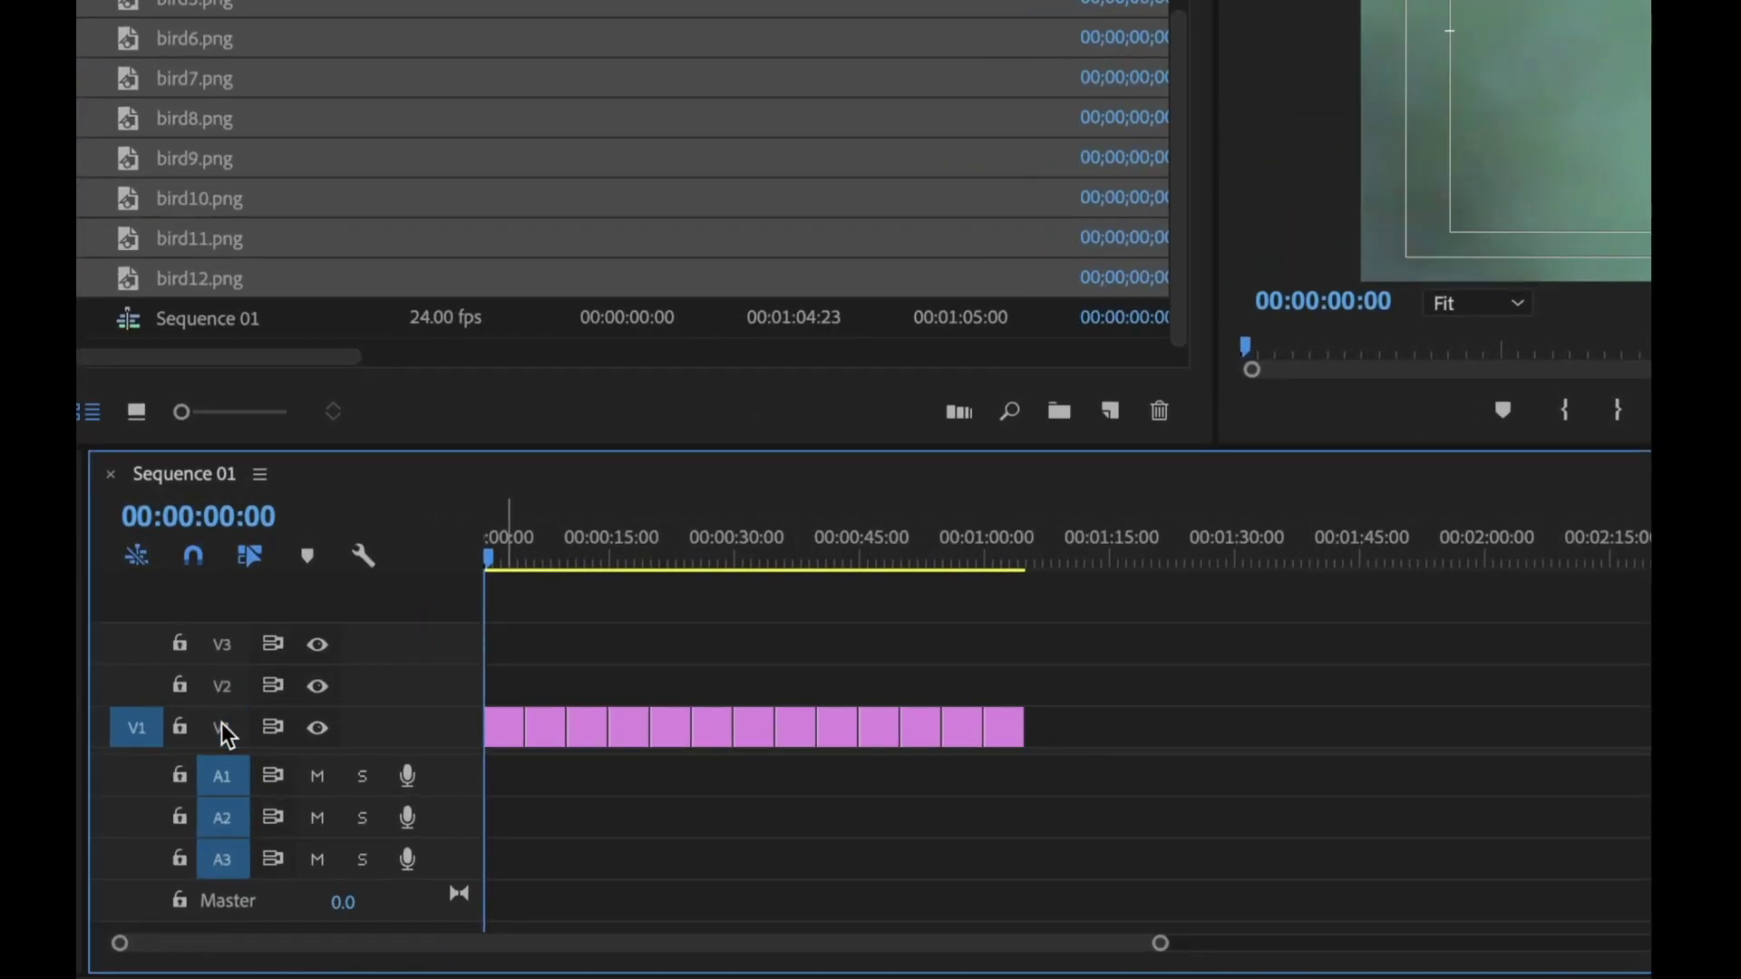
left_click(224, 729)
left_click(218, 689)
left_click(221, 645)
left_click(221, 697)
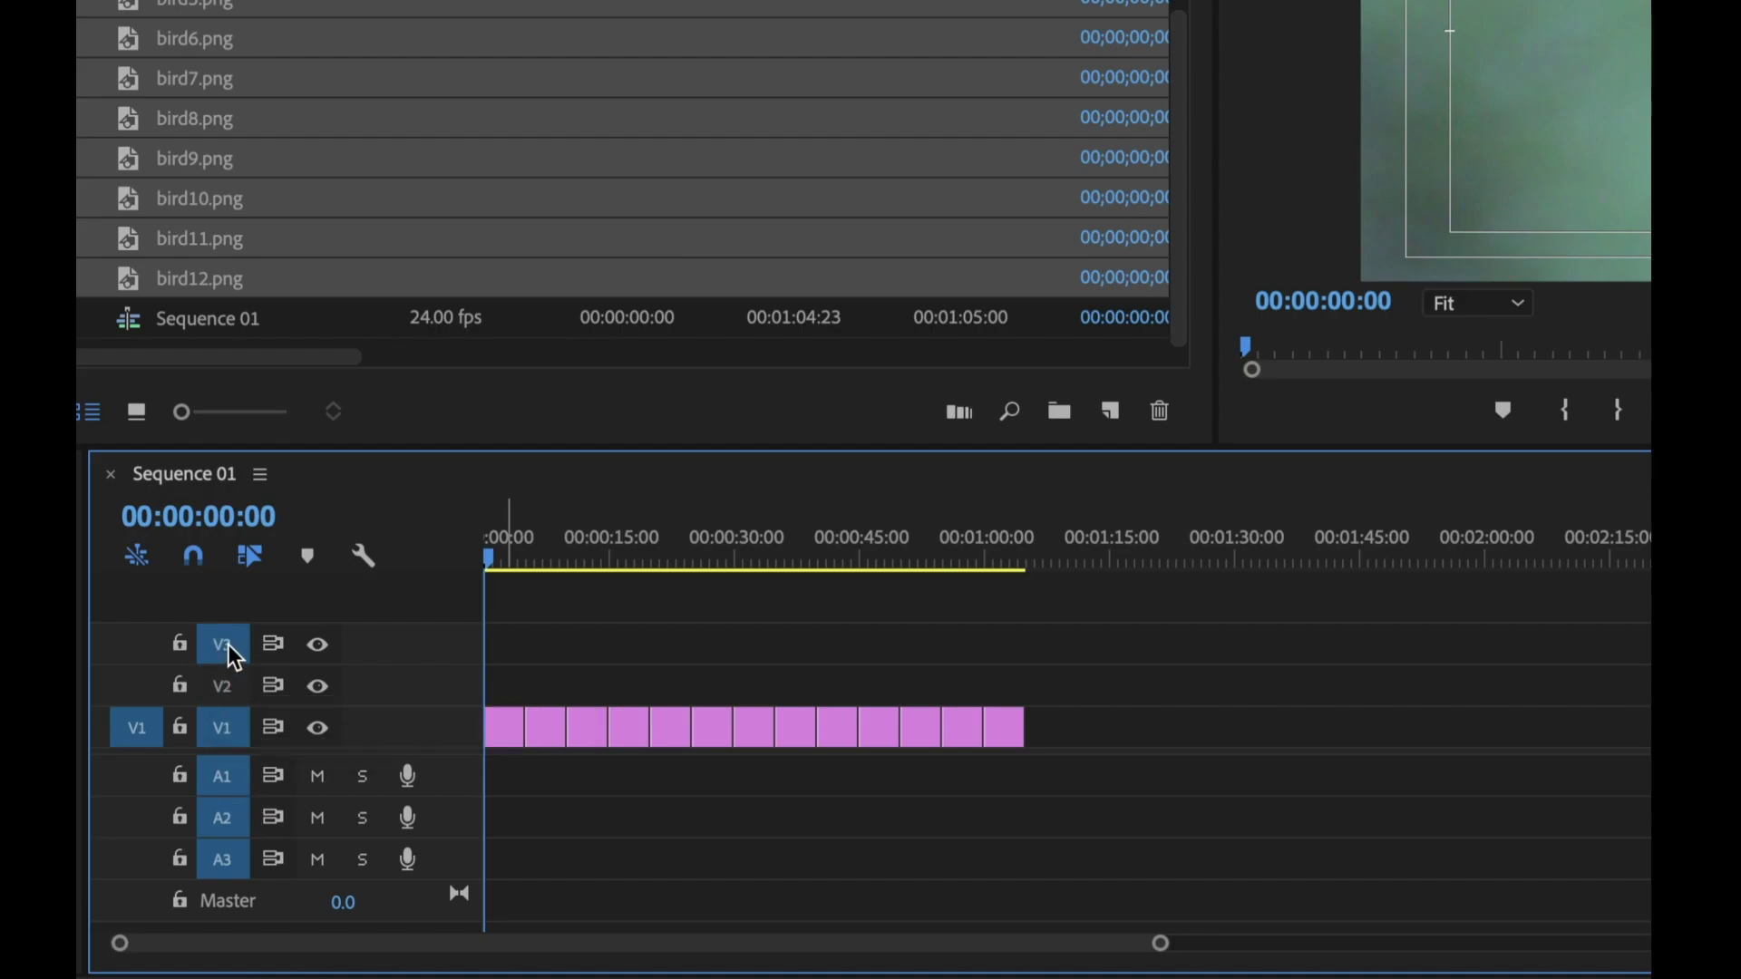
left_click(234, 657)
left_click(221, 685)
left_click(223, 648)
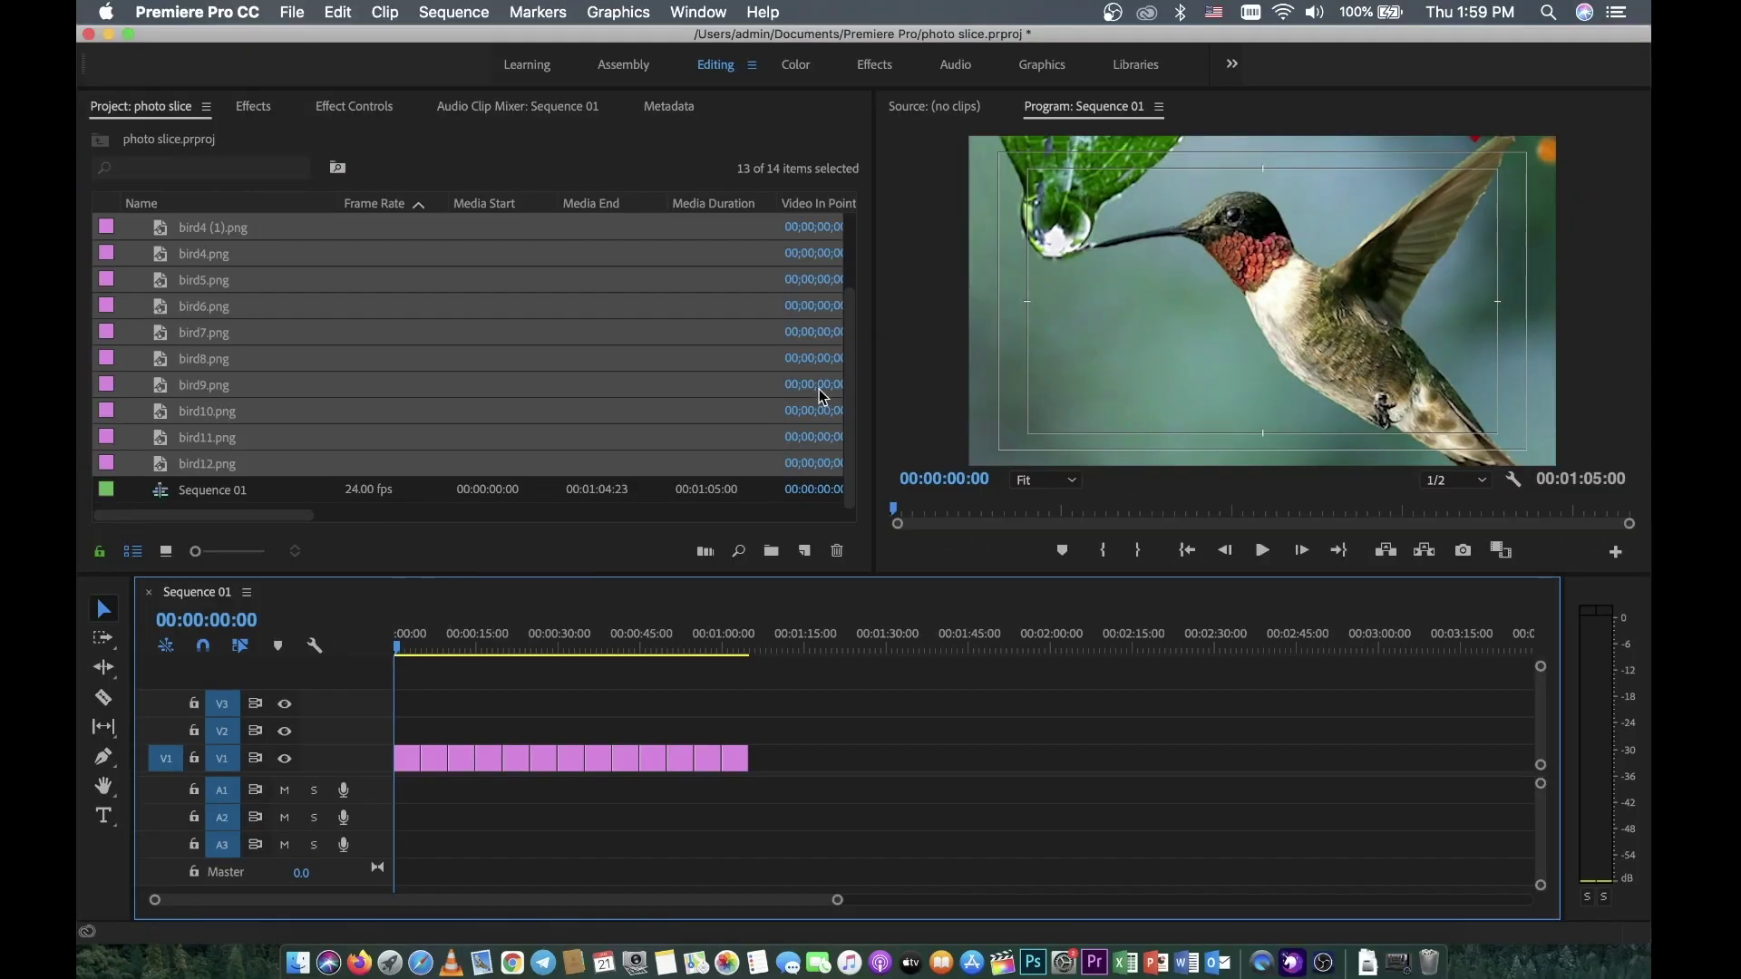
- Play the slideshow until the sparrow photo, then marquee-select all clips on V1
left_click(1124, 143)
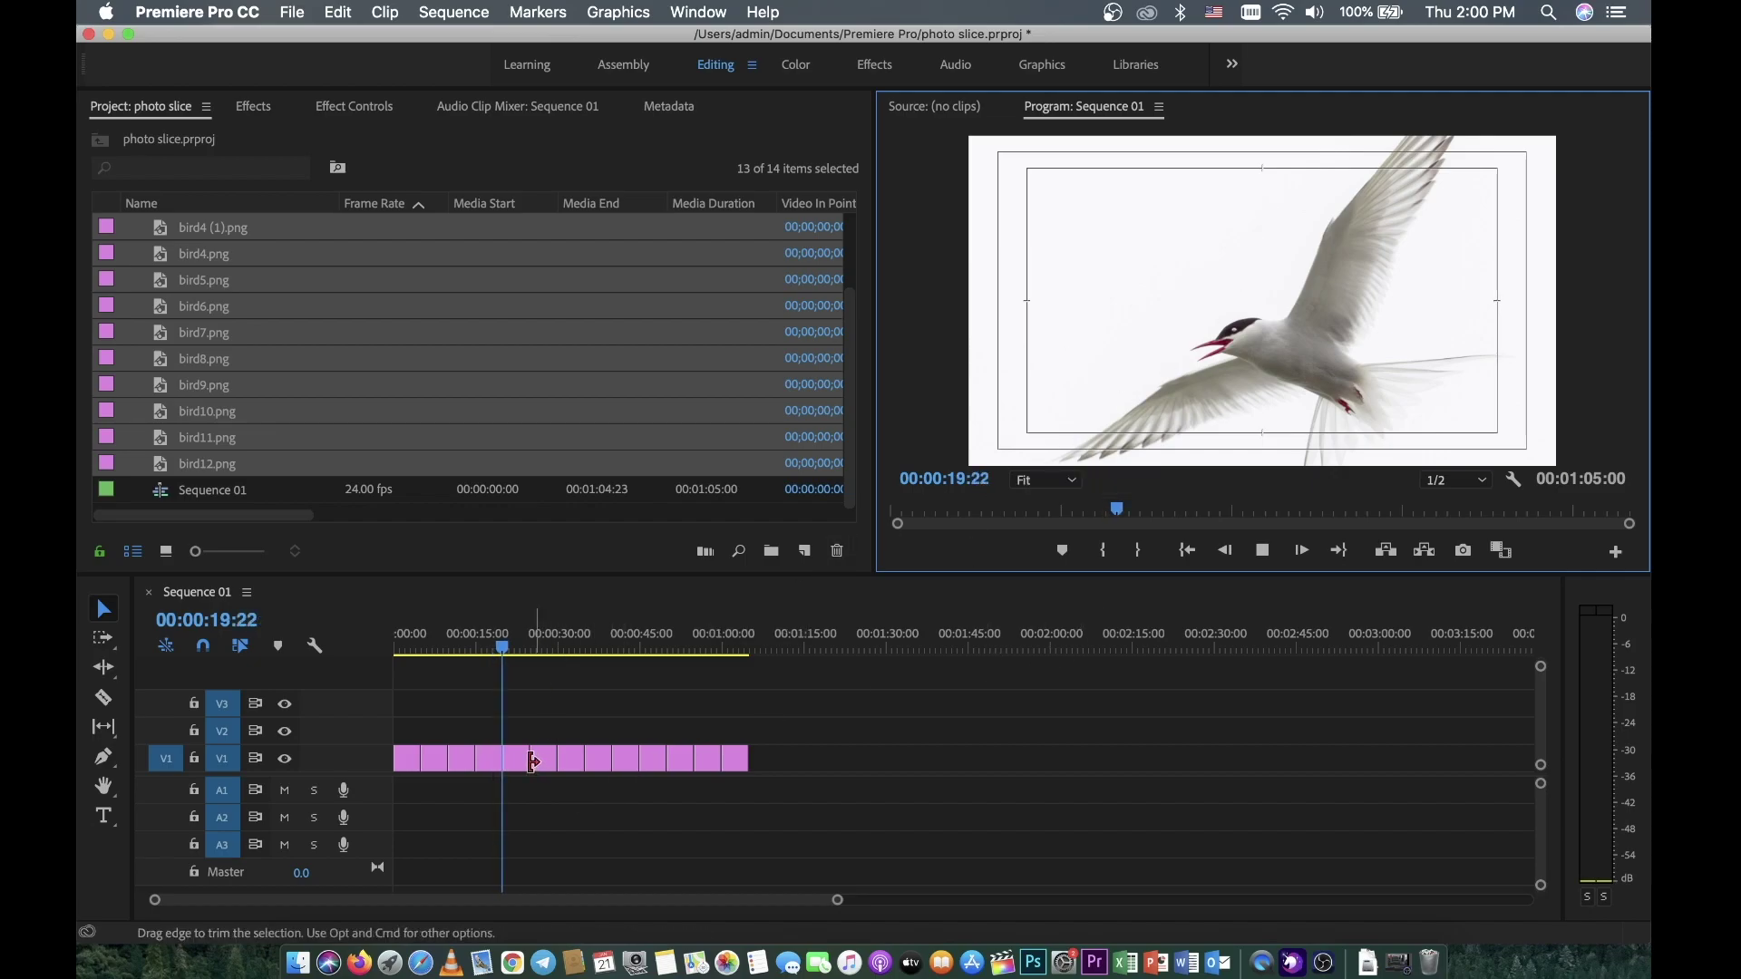
left_click(1262, 551)
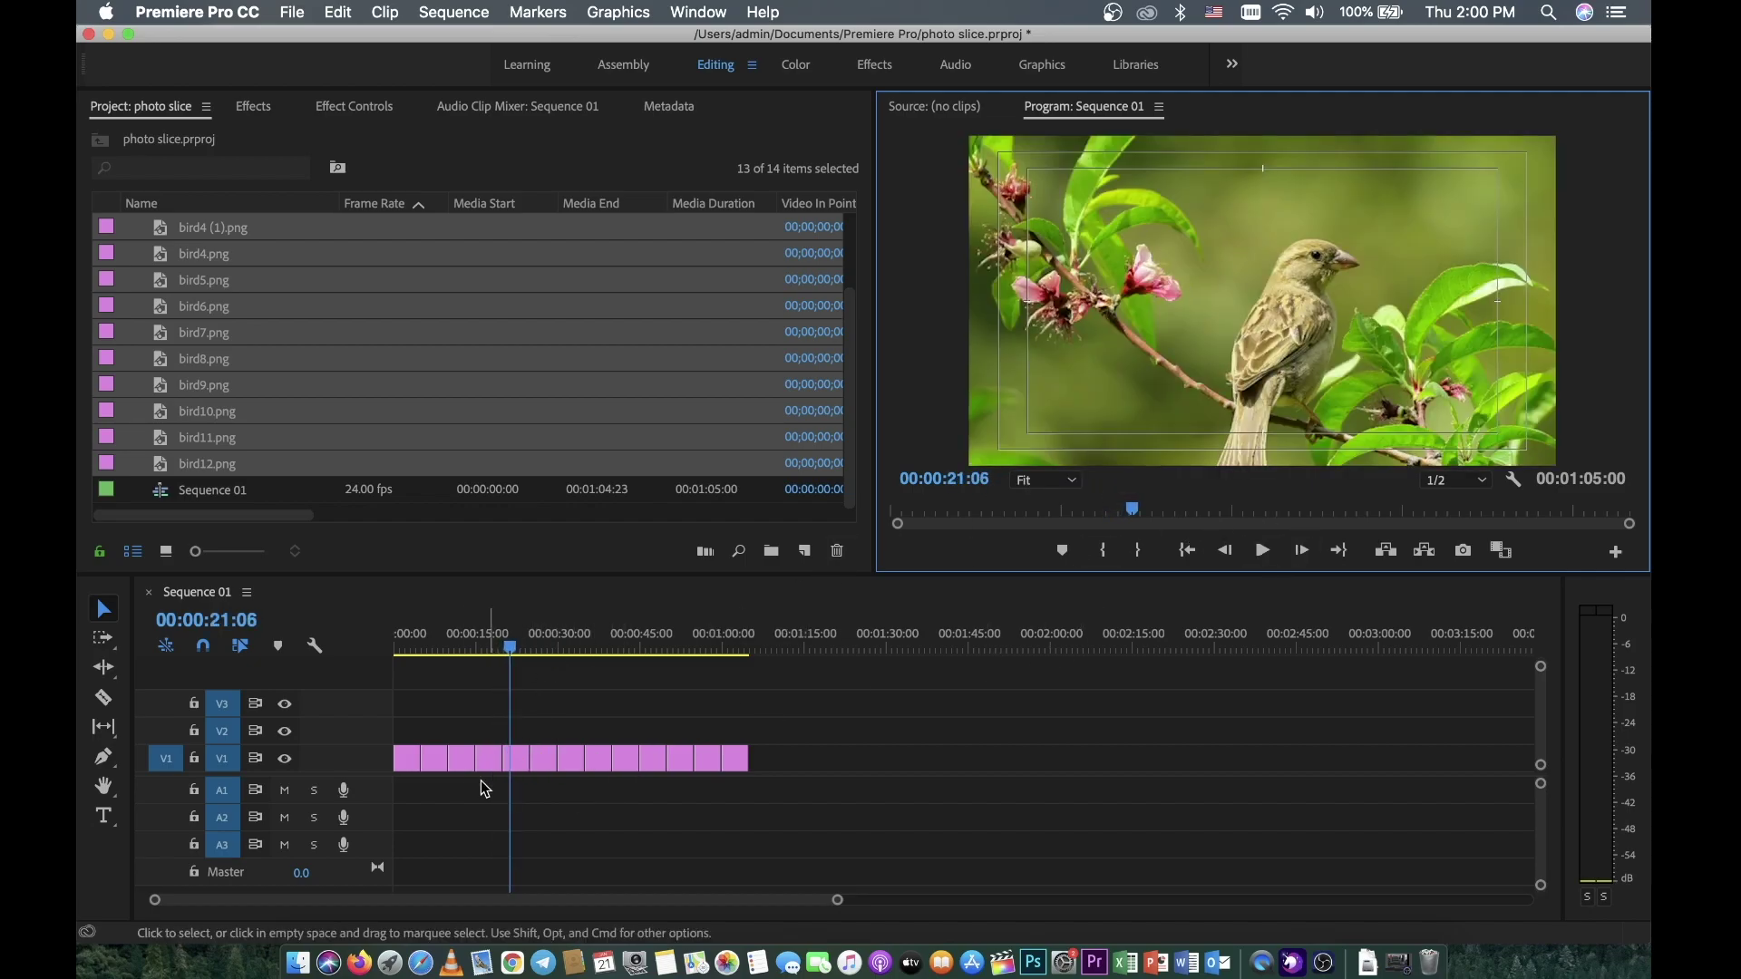
left_click(556, 788)
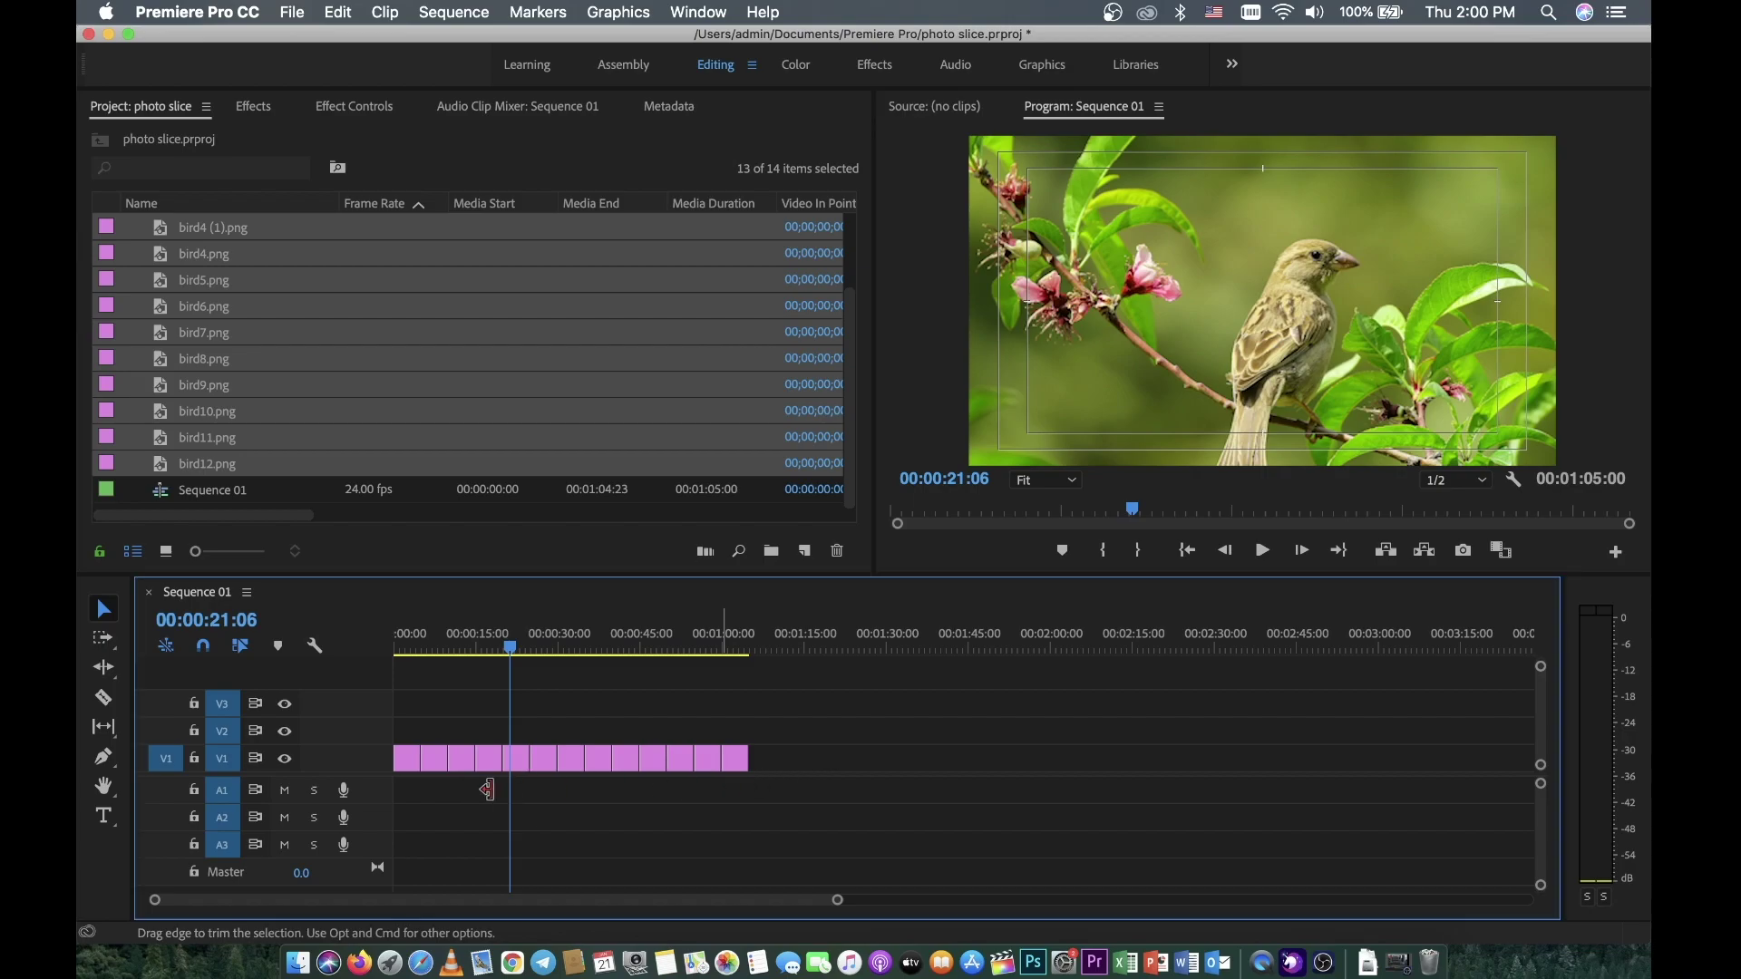
left_click_drag(810, 753, 384, 763)
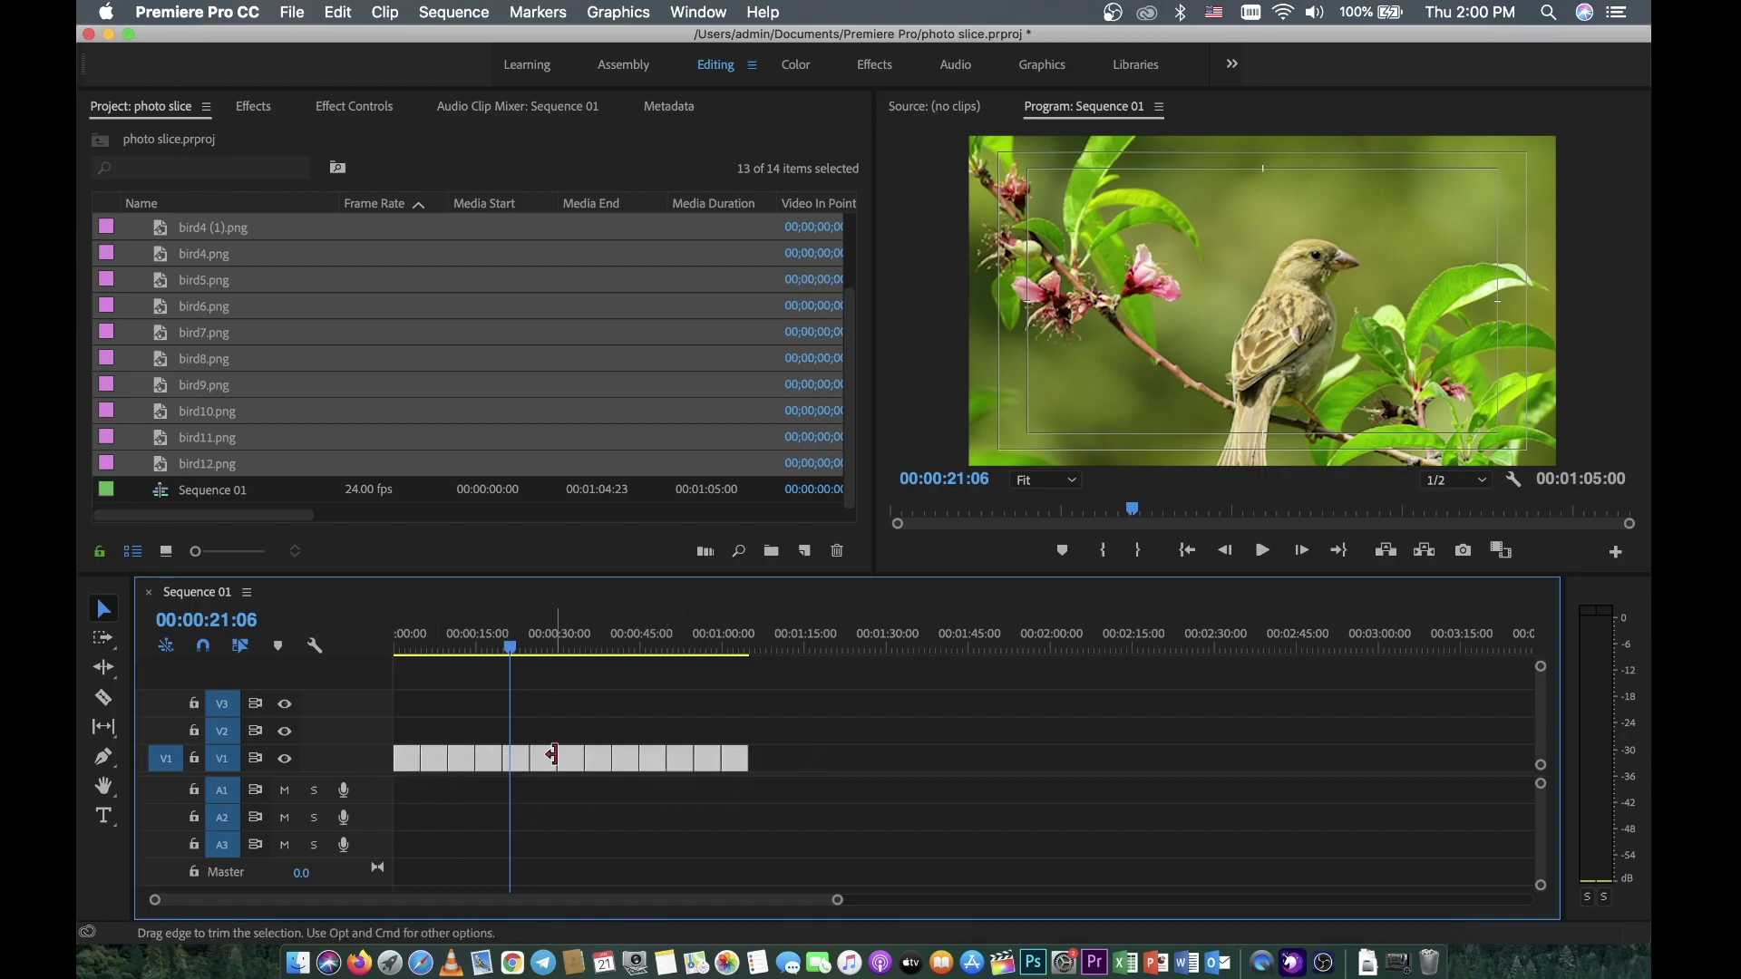
right_click(544, 766)
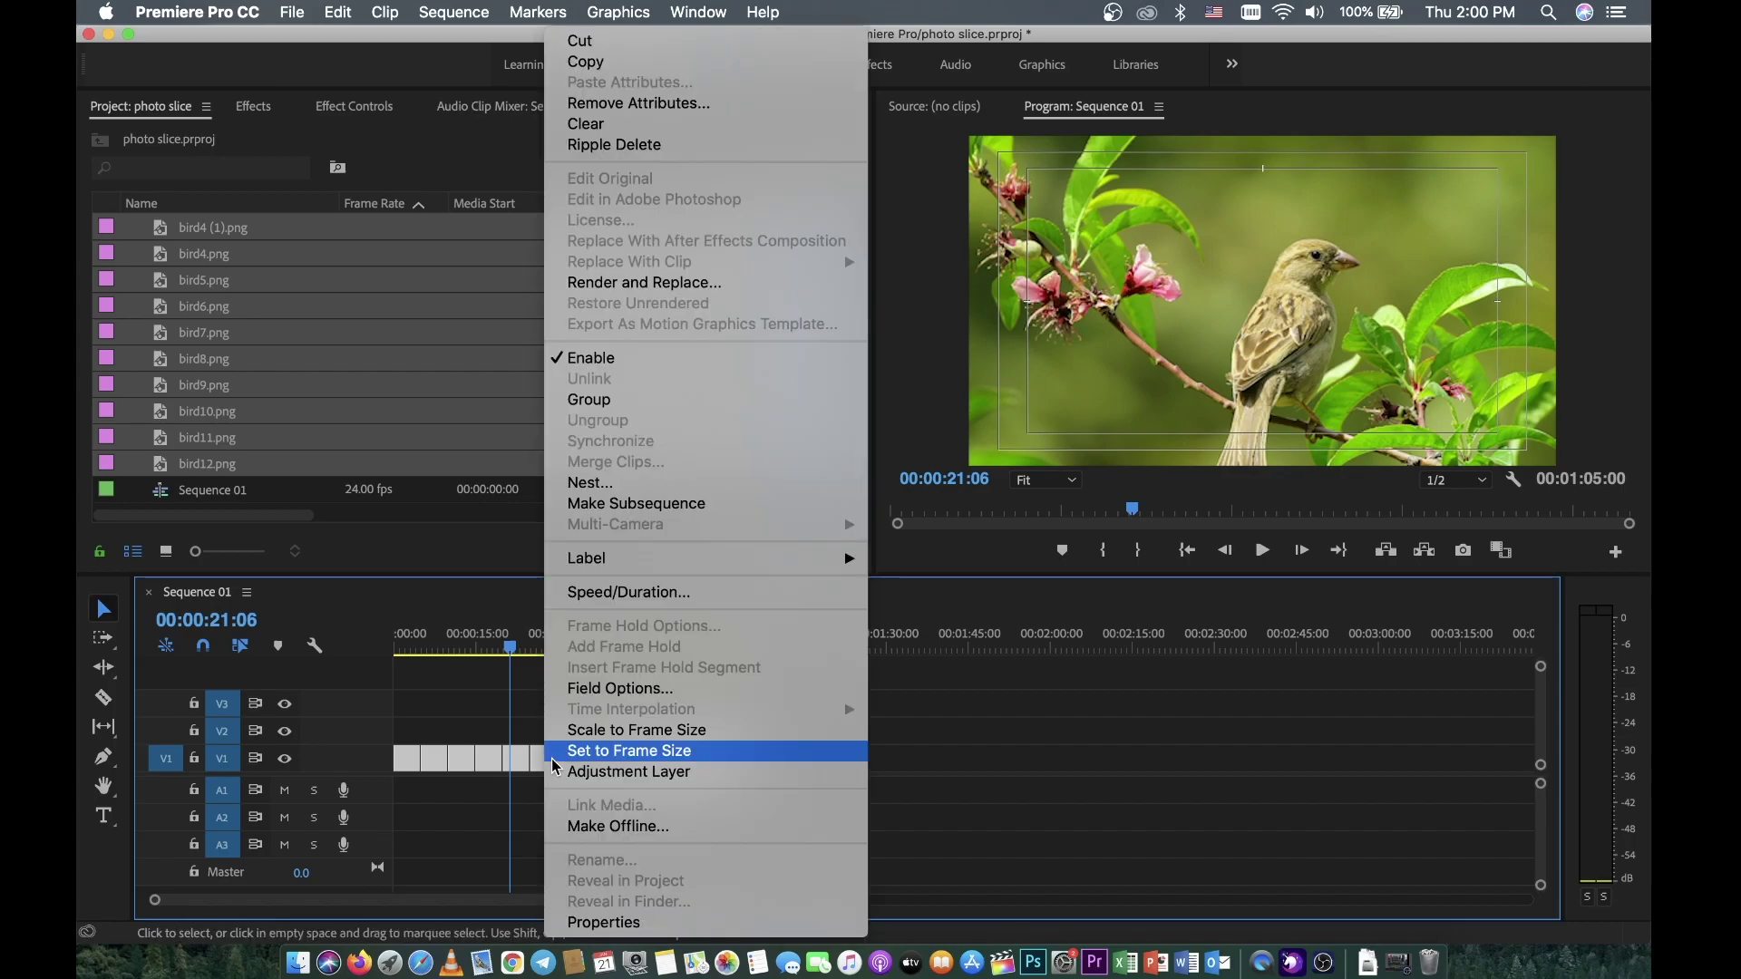
- Apply Scale to Frame Size to all clips and replay from near the start
left_click(607, 733)
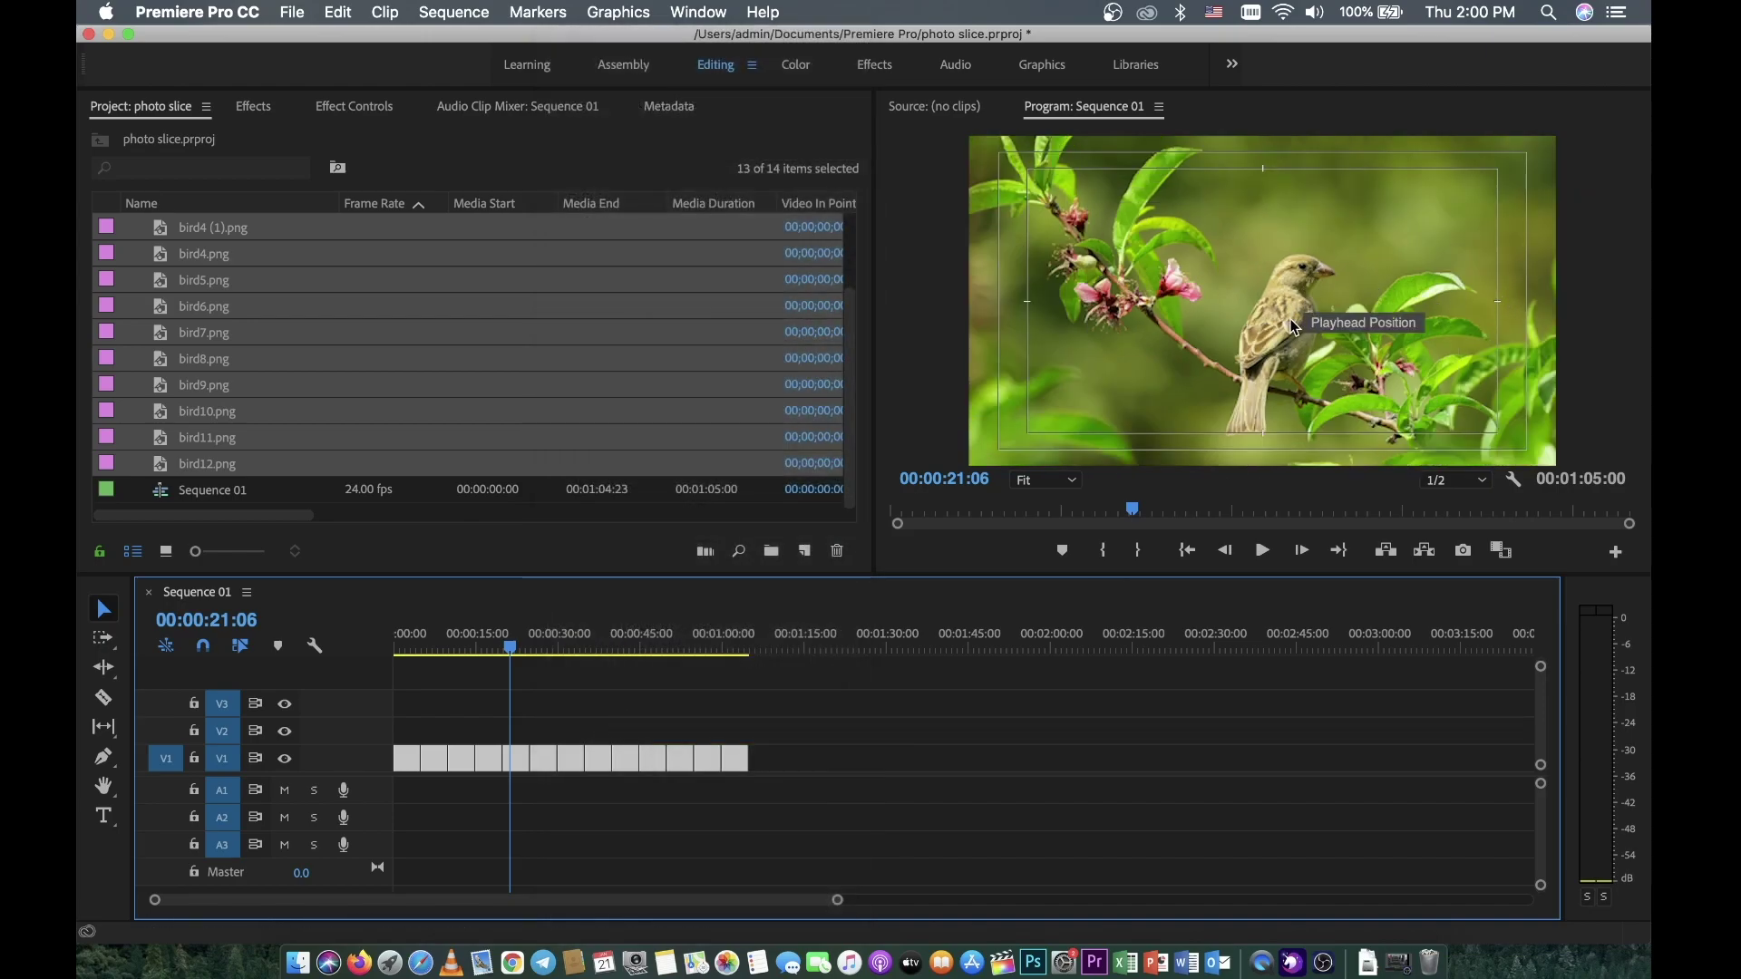
left_click_drag(505, 651, 395, 659)
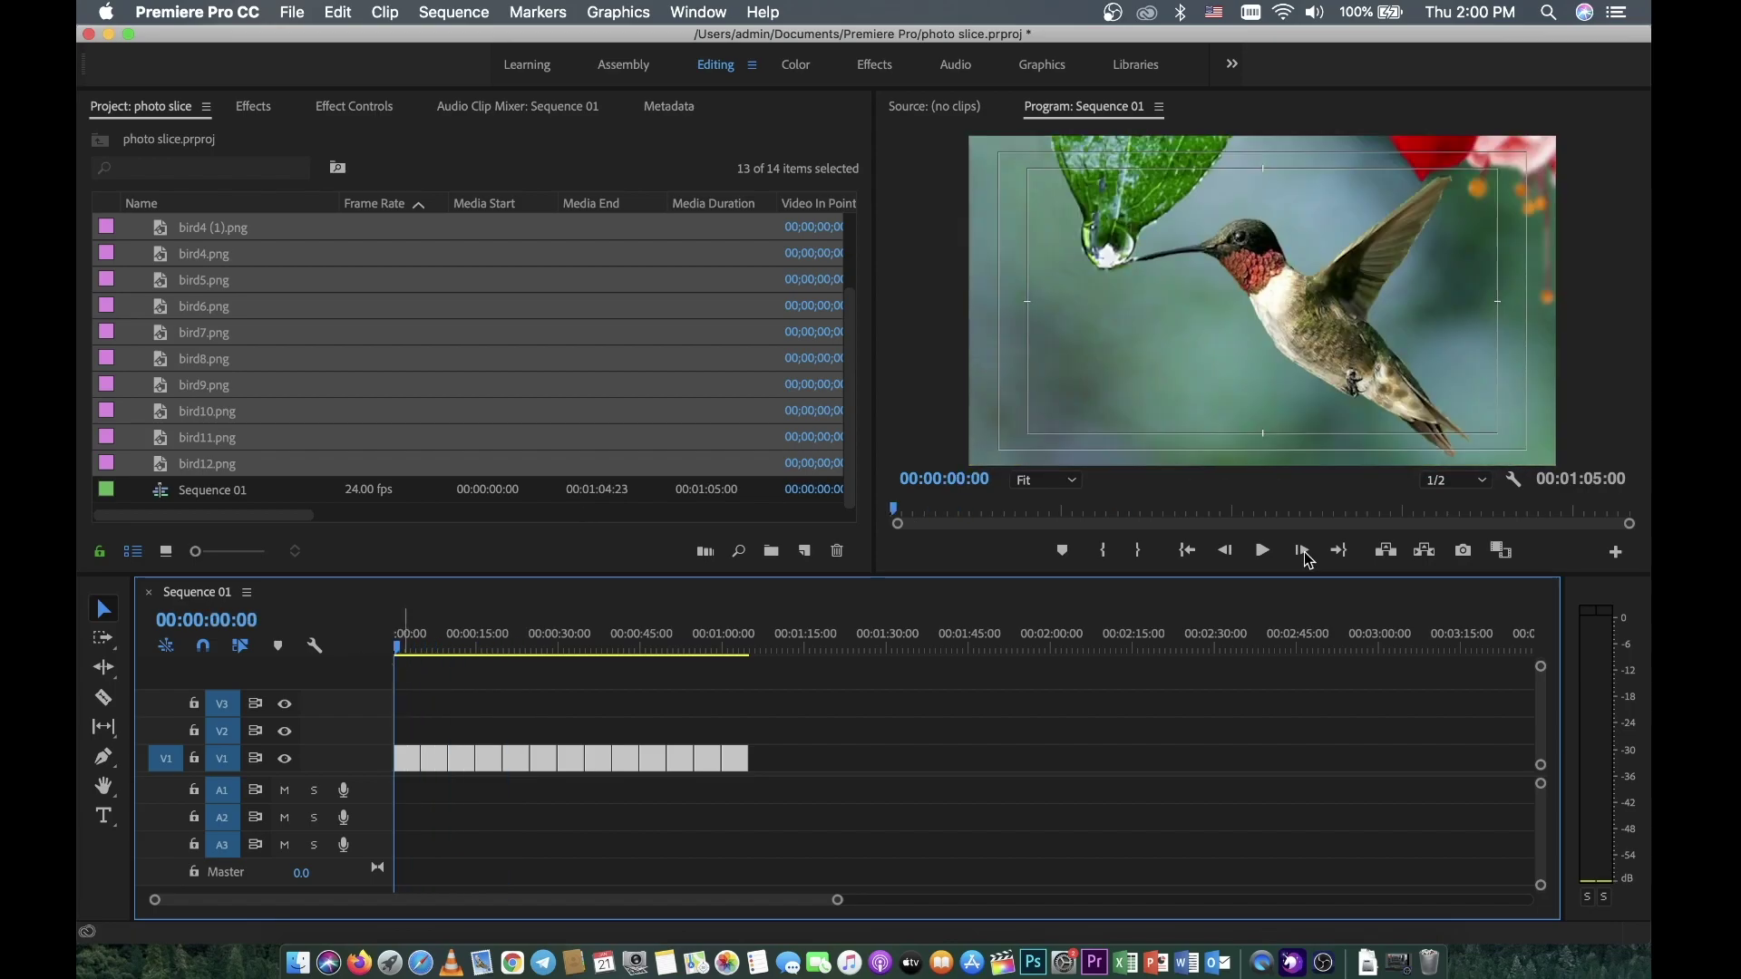
left_click(1261, 552)
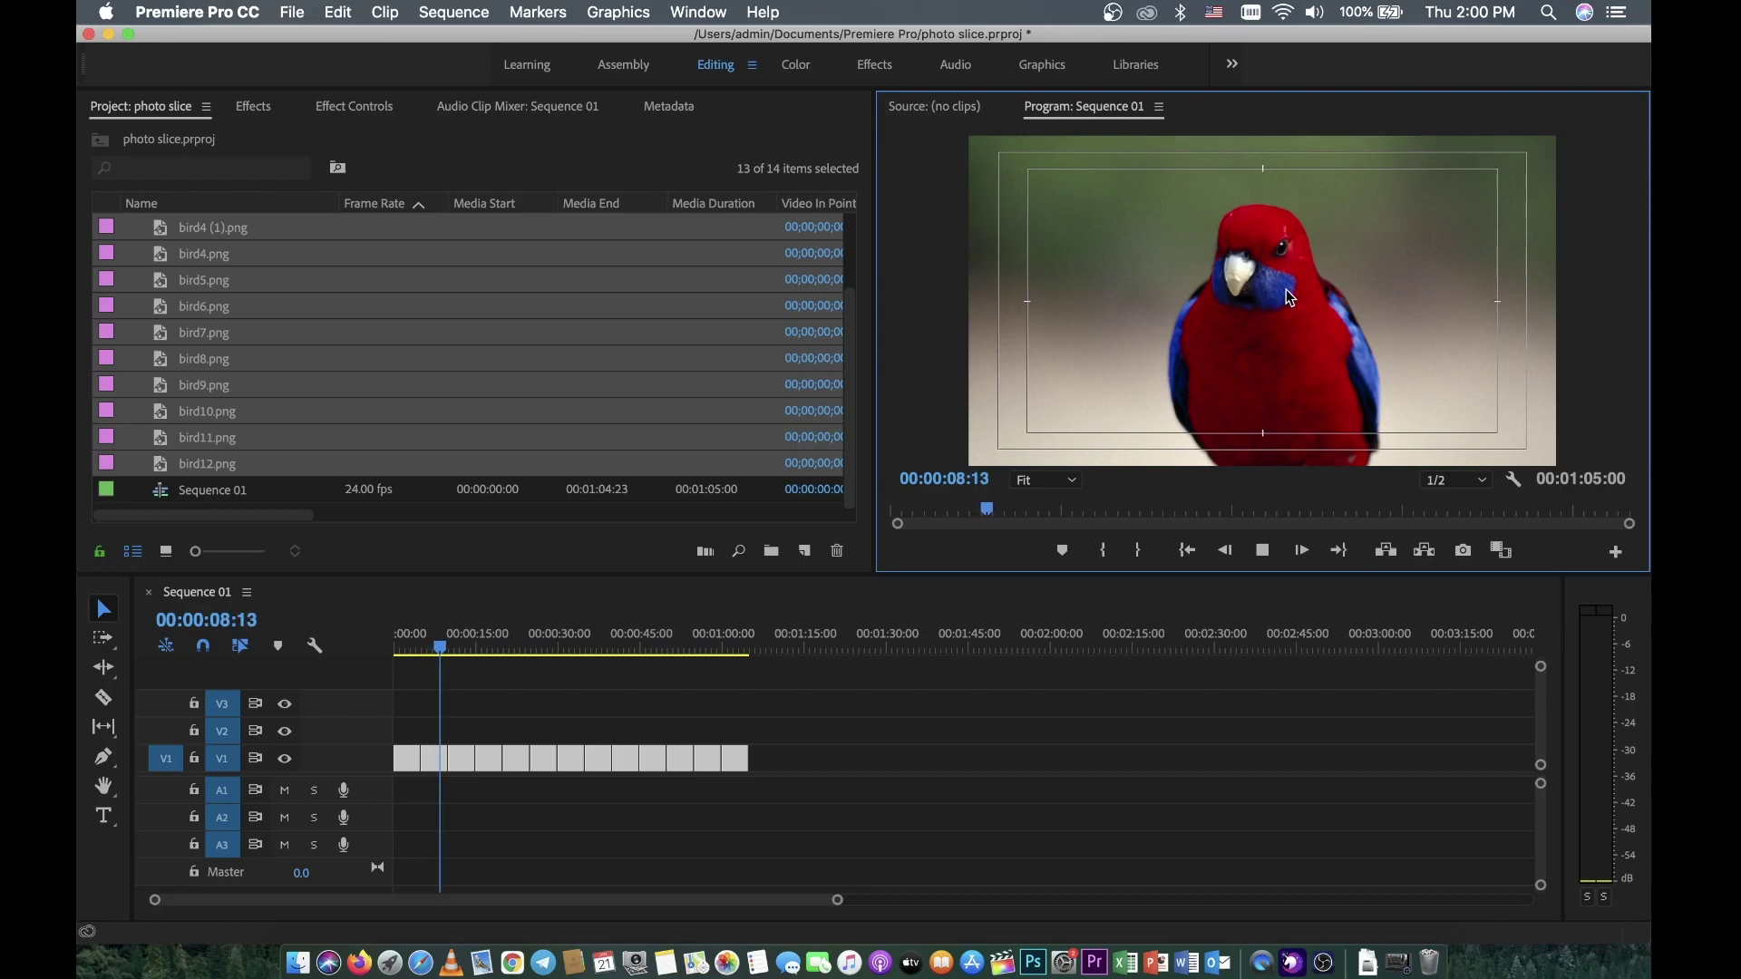
left_click(1278, 554)
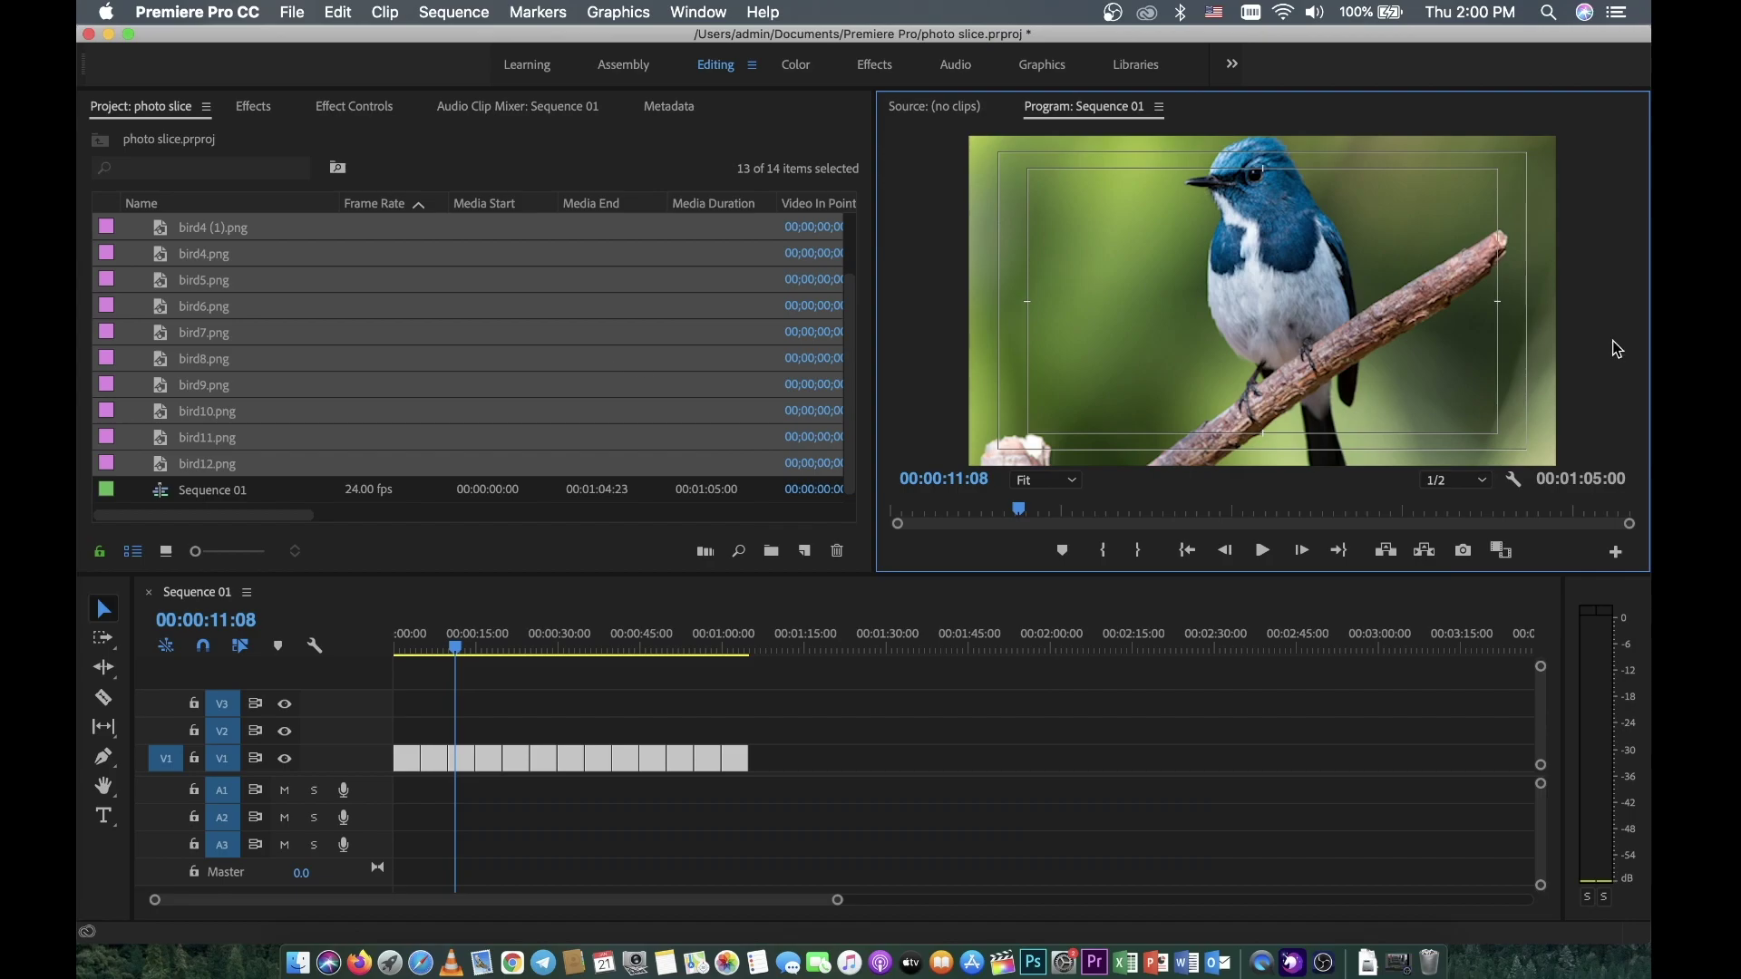
left_click(281, 488)
- Import 'Miss You Love - Patiño (1).mp3' from Downloads and place it on A1
double_click(280, 489)
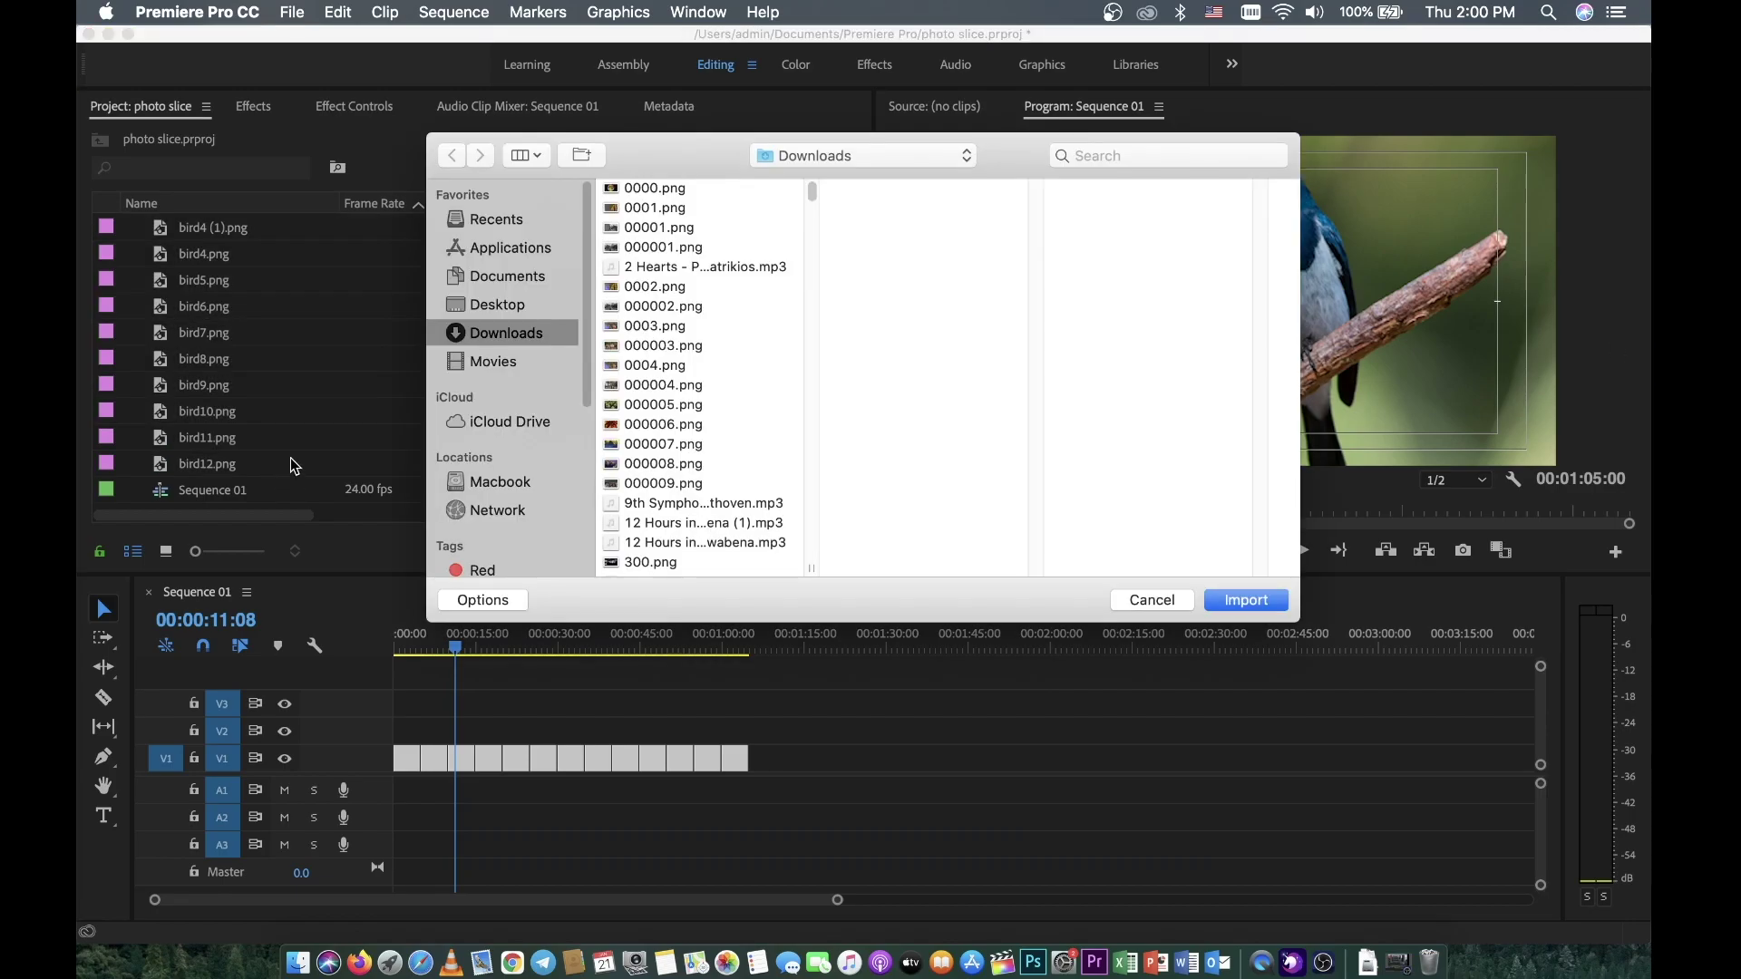
left_click(667, 372)
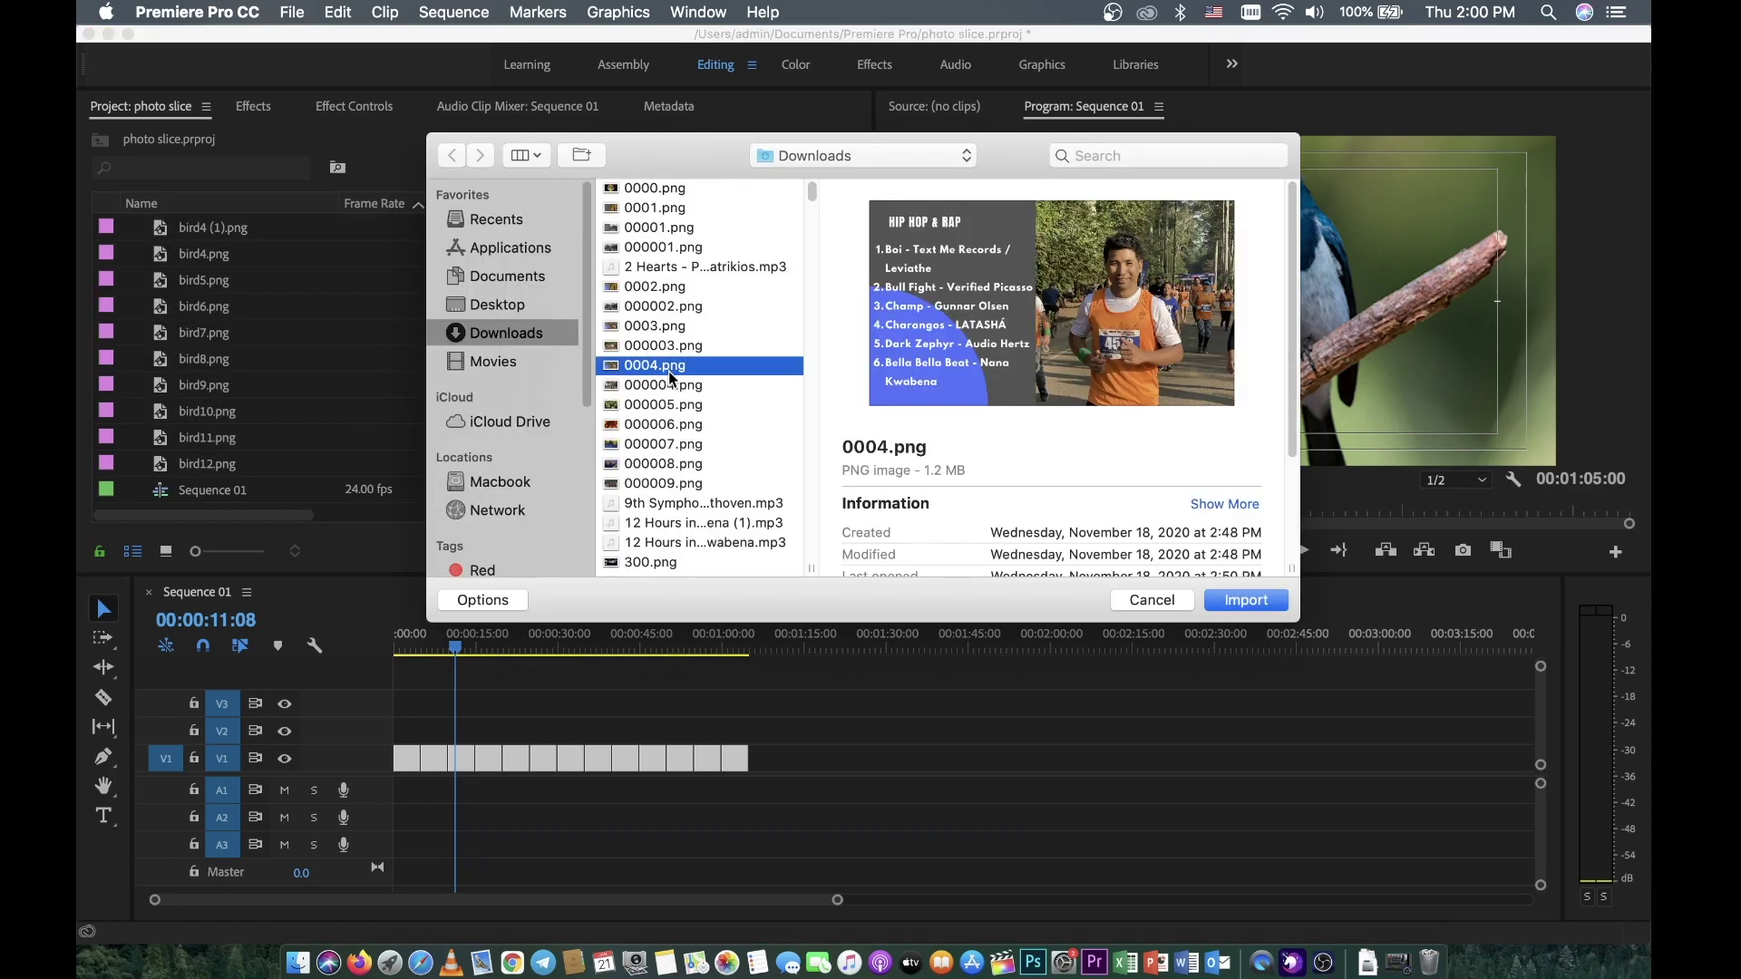
type("mimo")
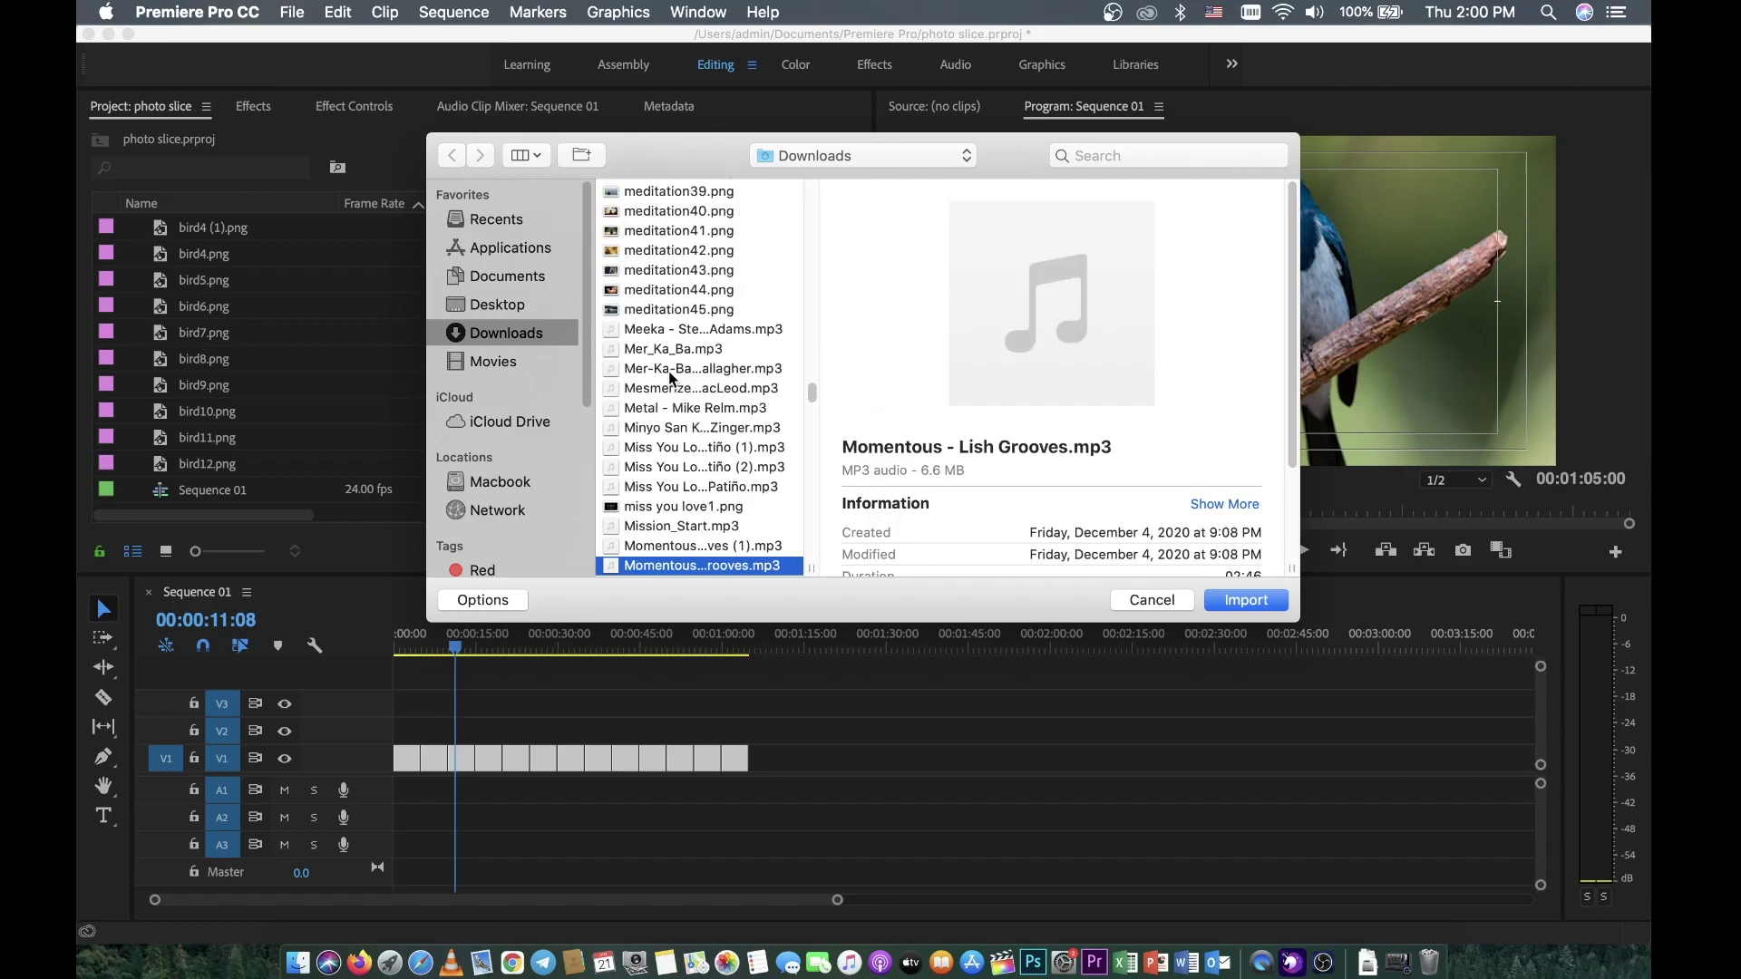
type("mis")
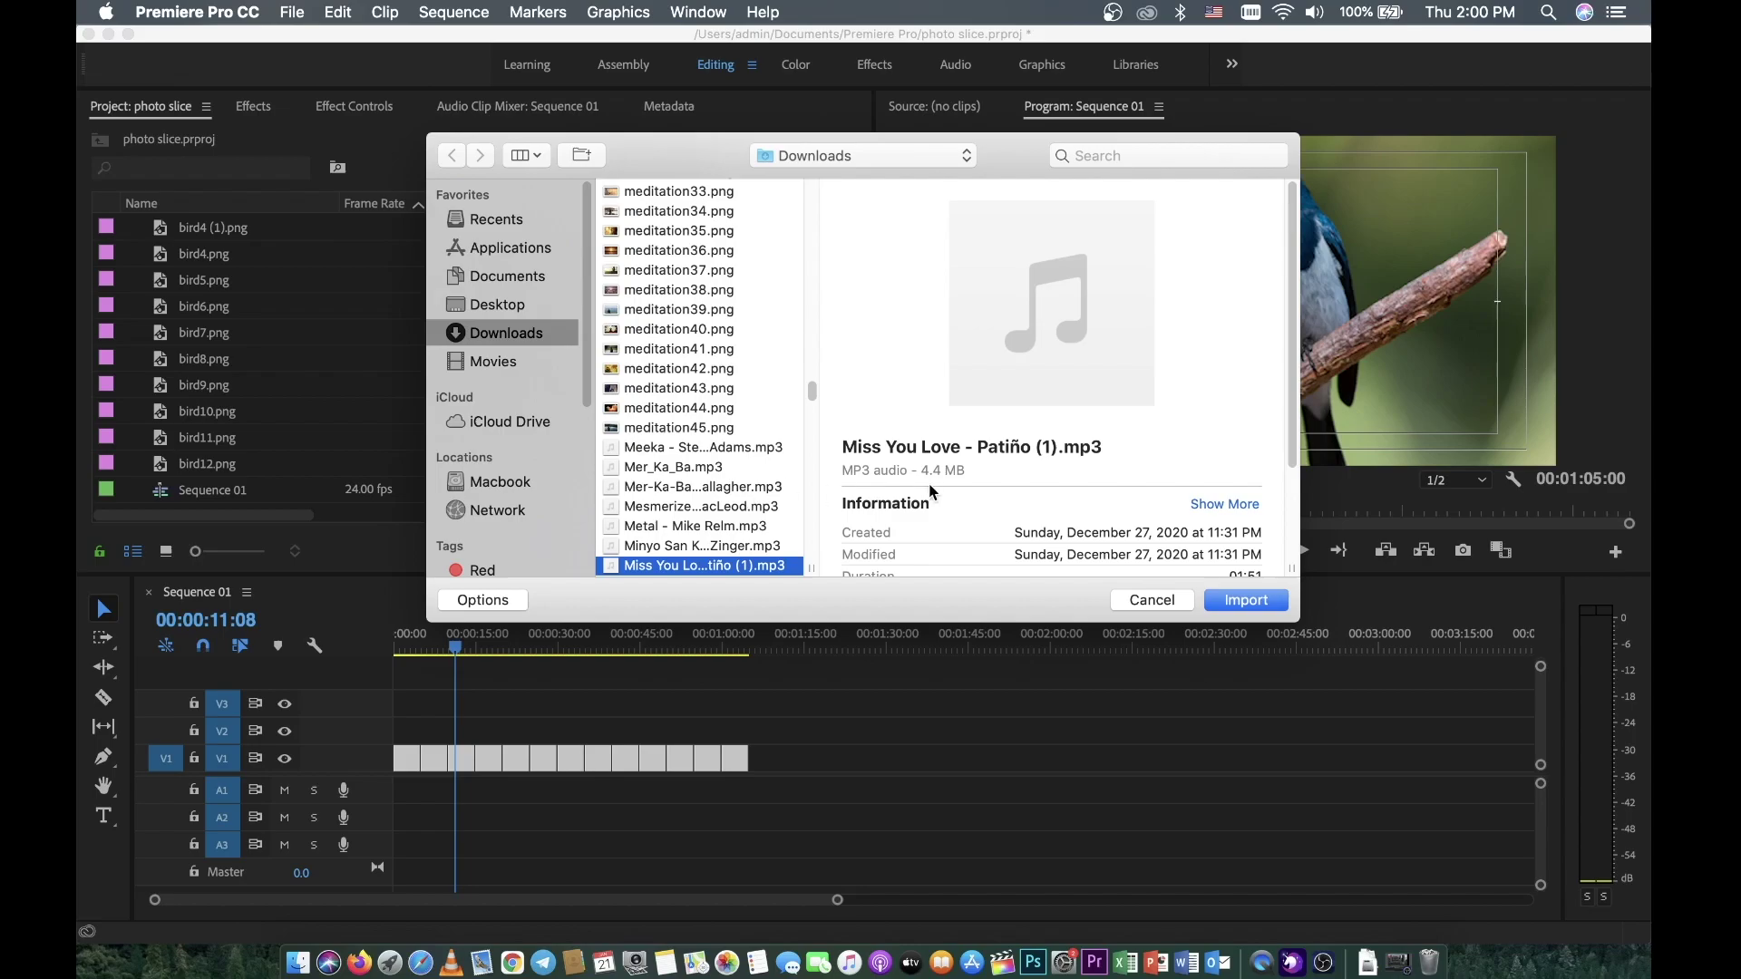
left_click(1245, 601)
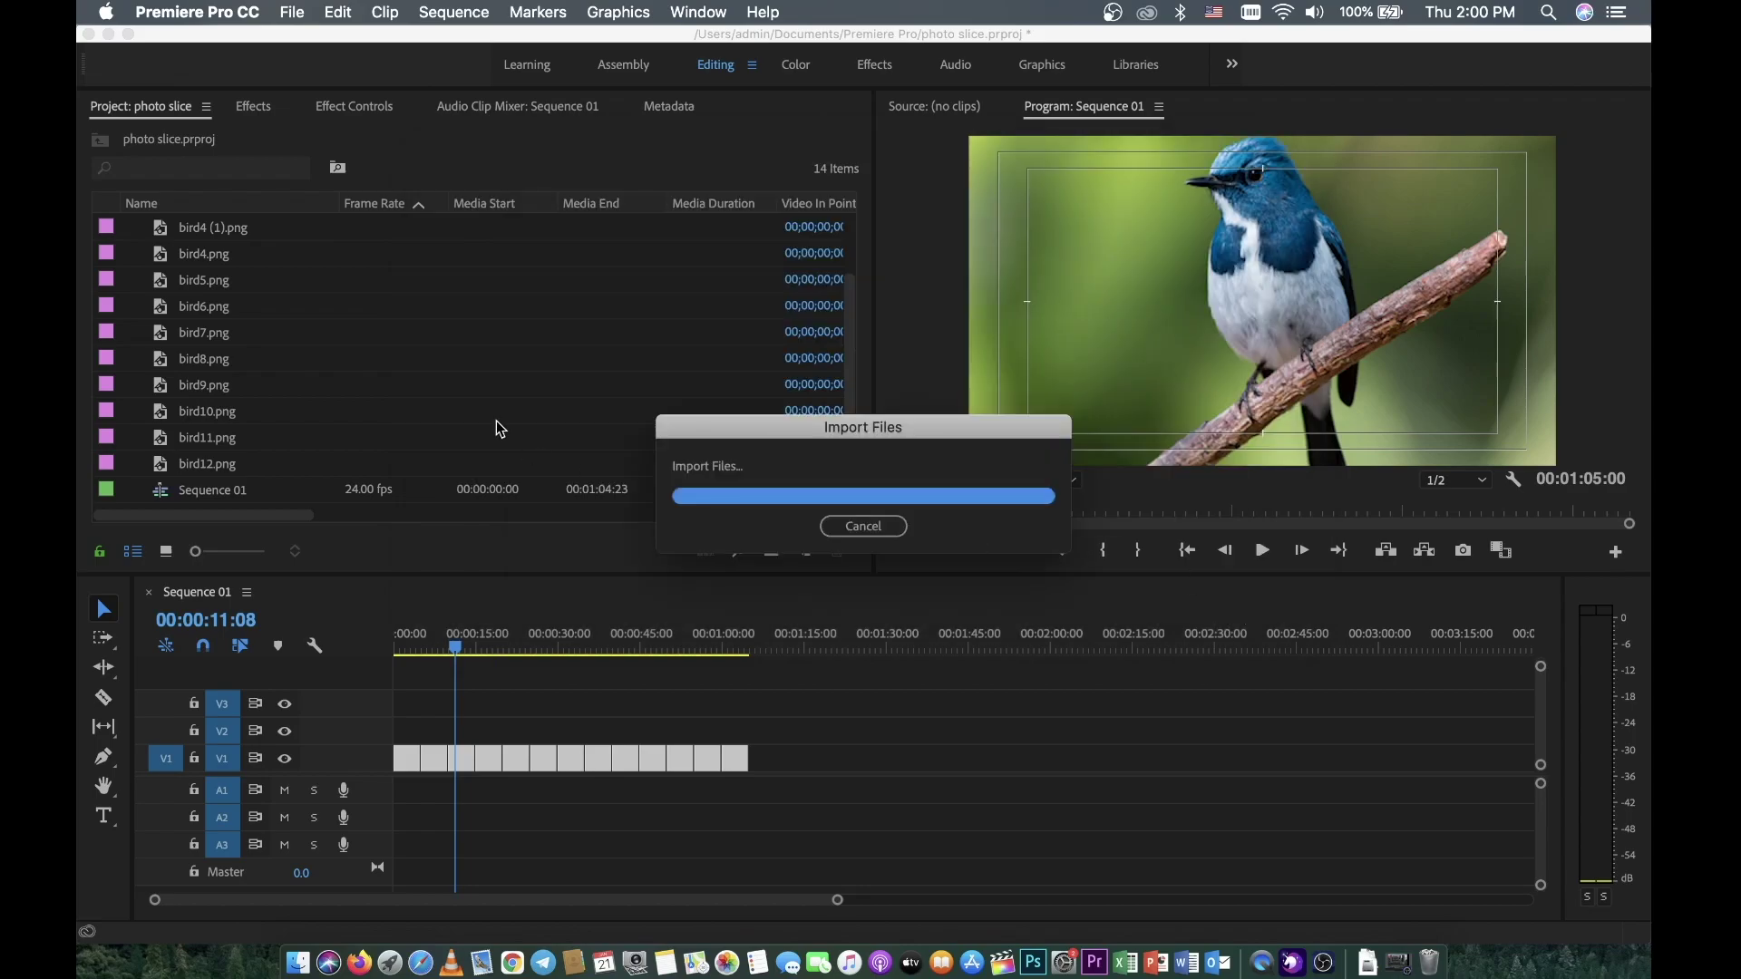
left_click_drag(242, 480, 395, 798)
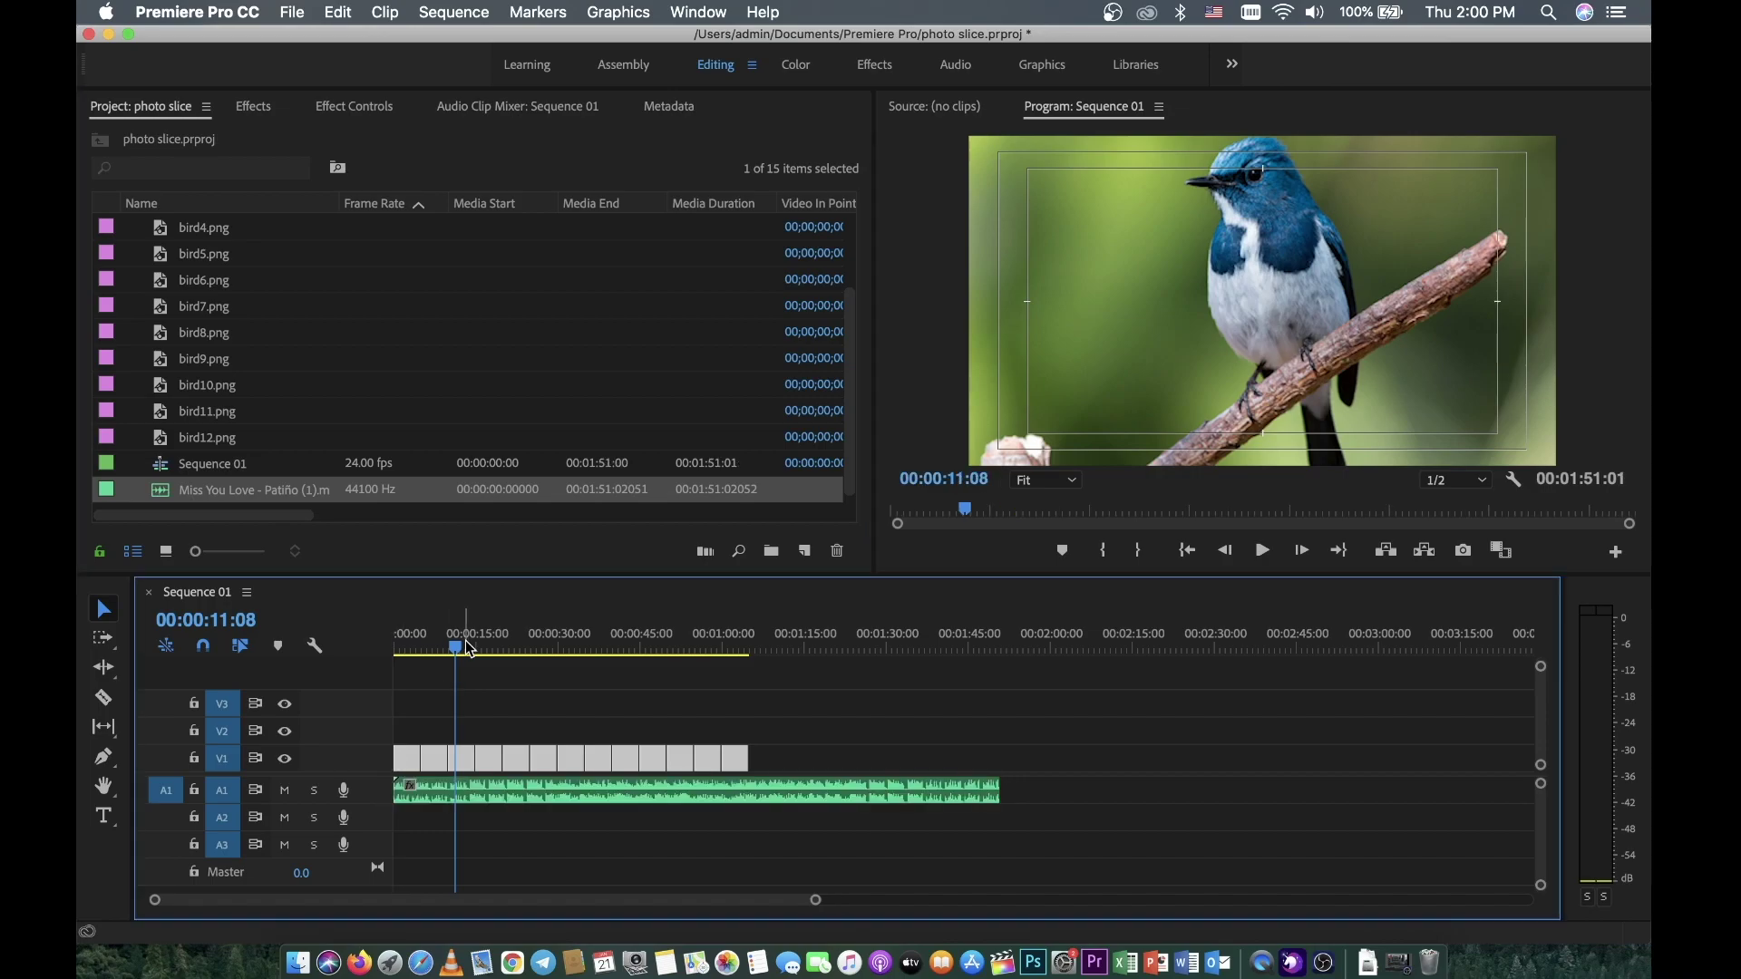
left_click_drag(458, 651, 377, 653)
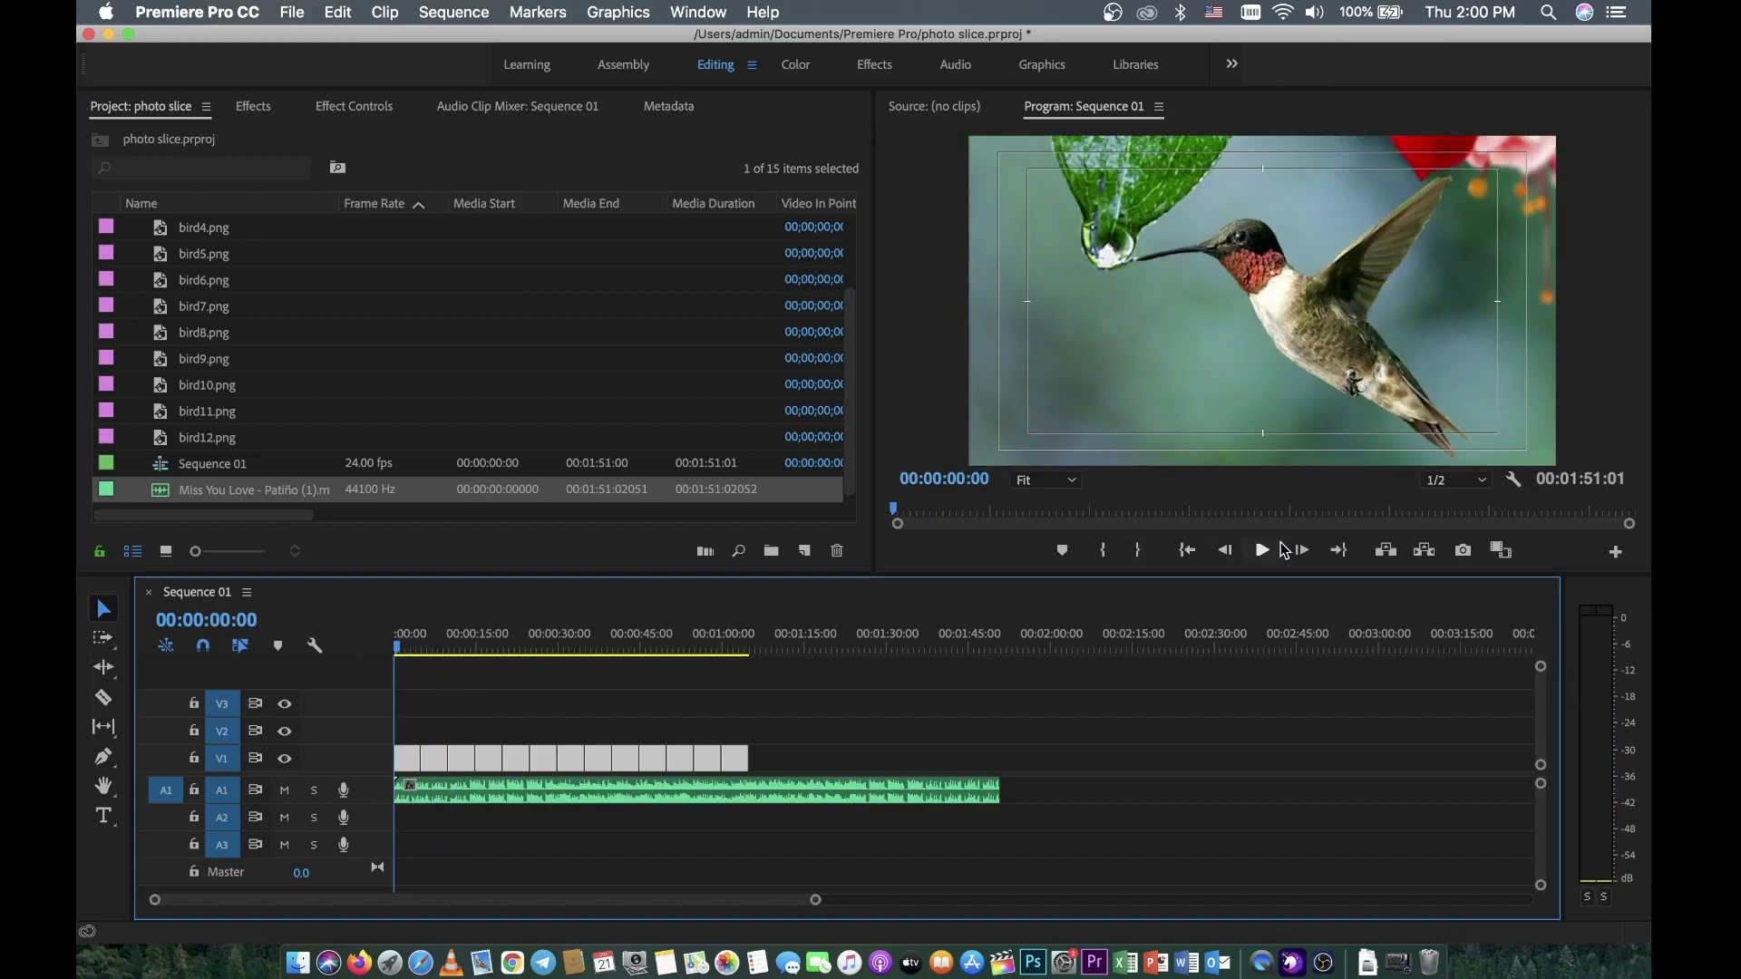
left_click(1263, 553)
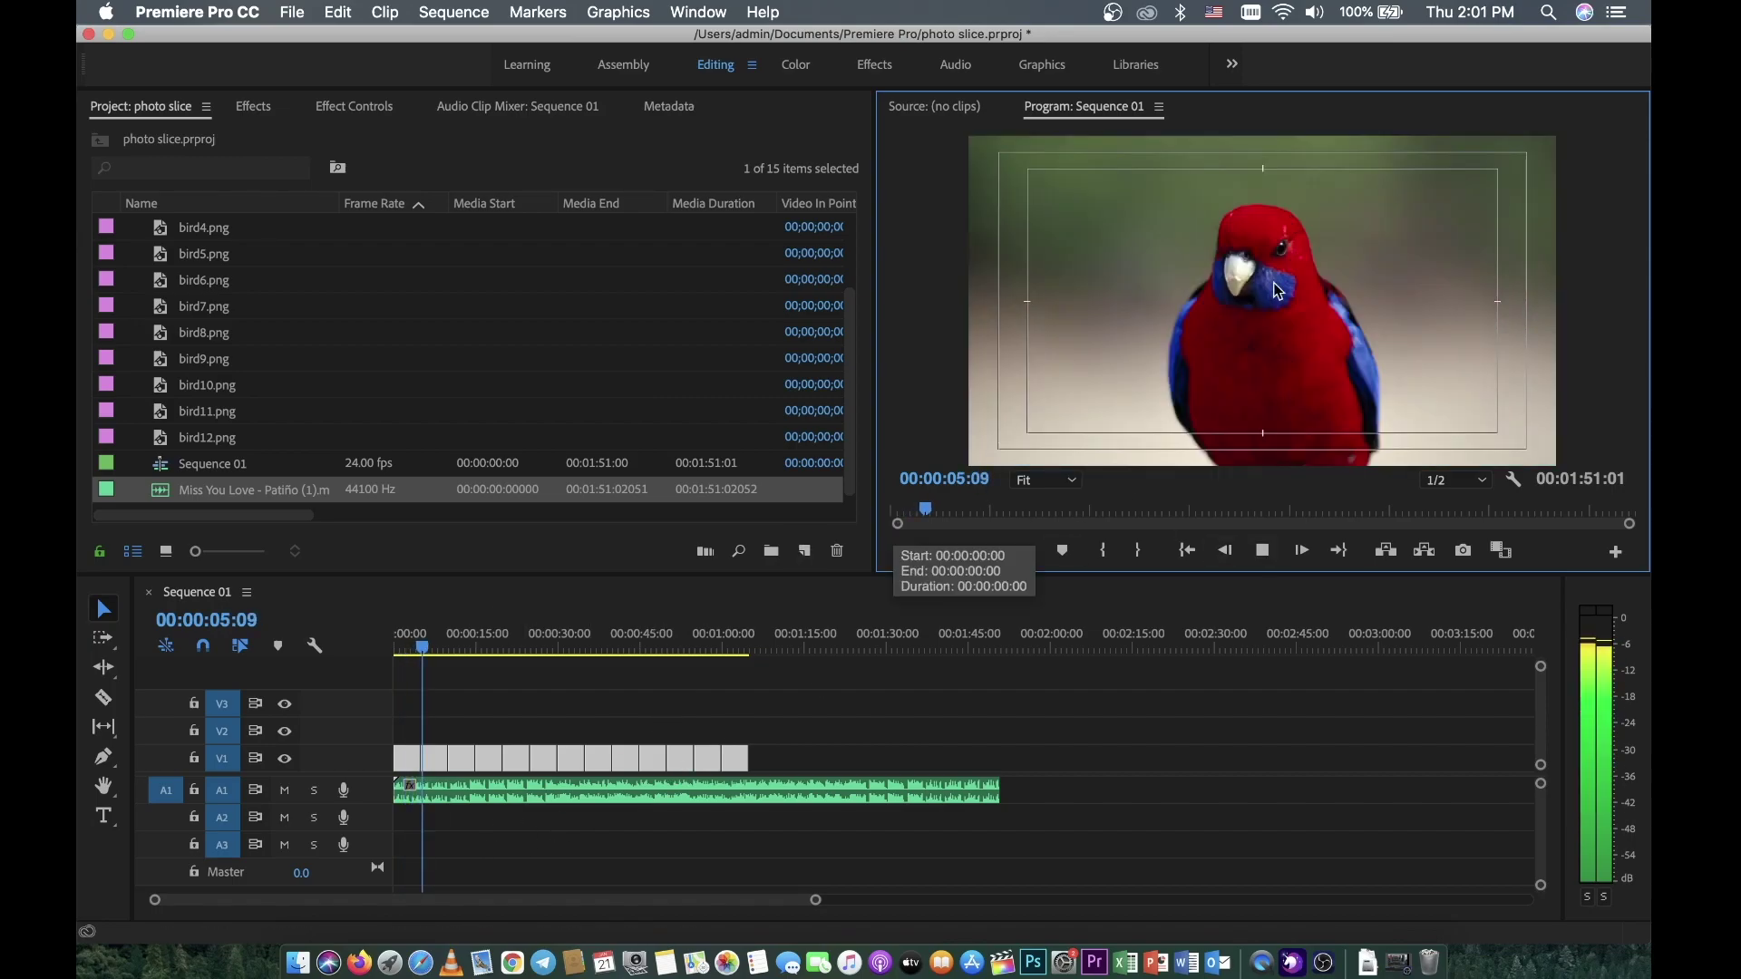
left_click(878, 793)
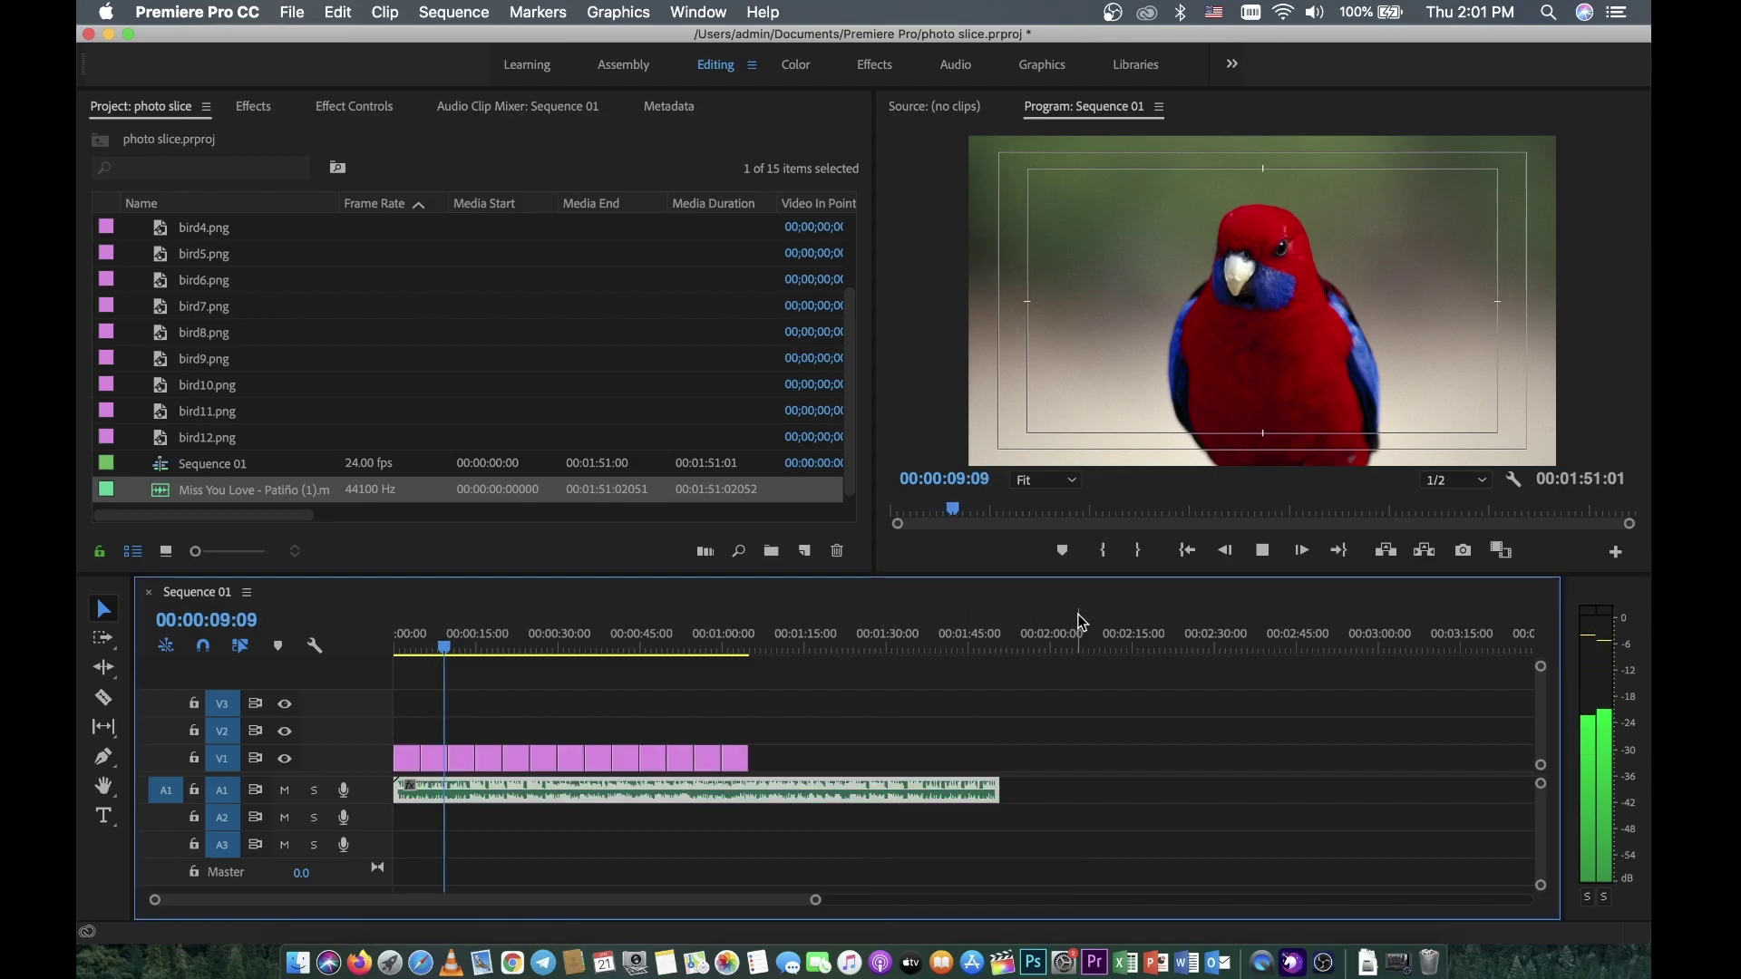
left_click(1262, 550)
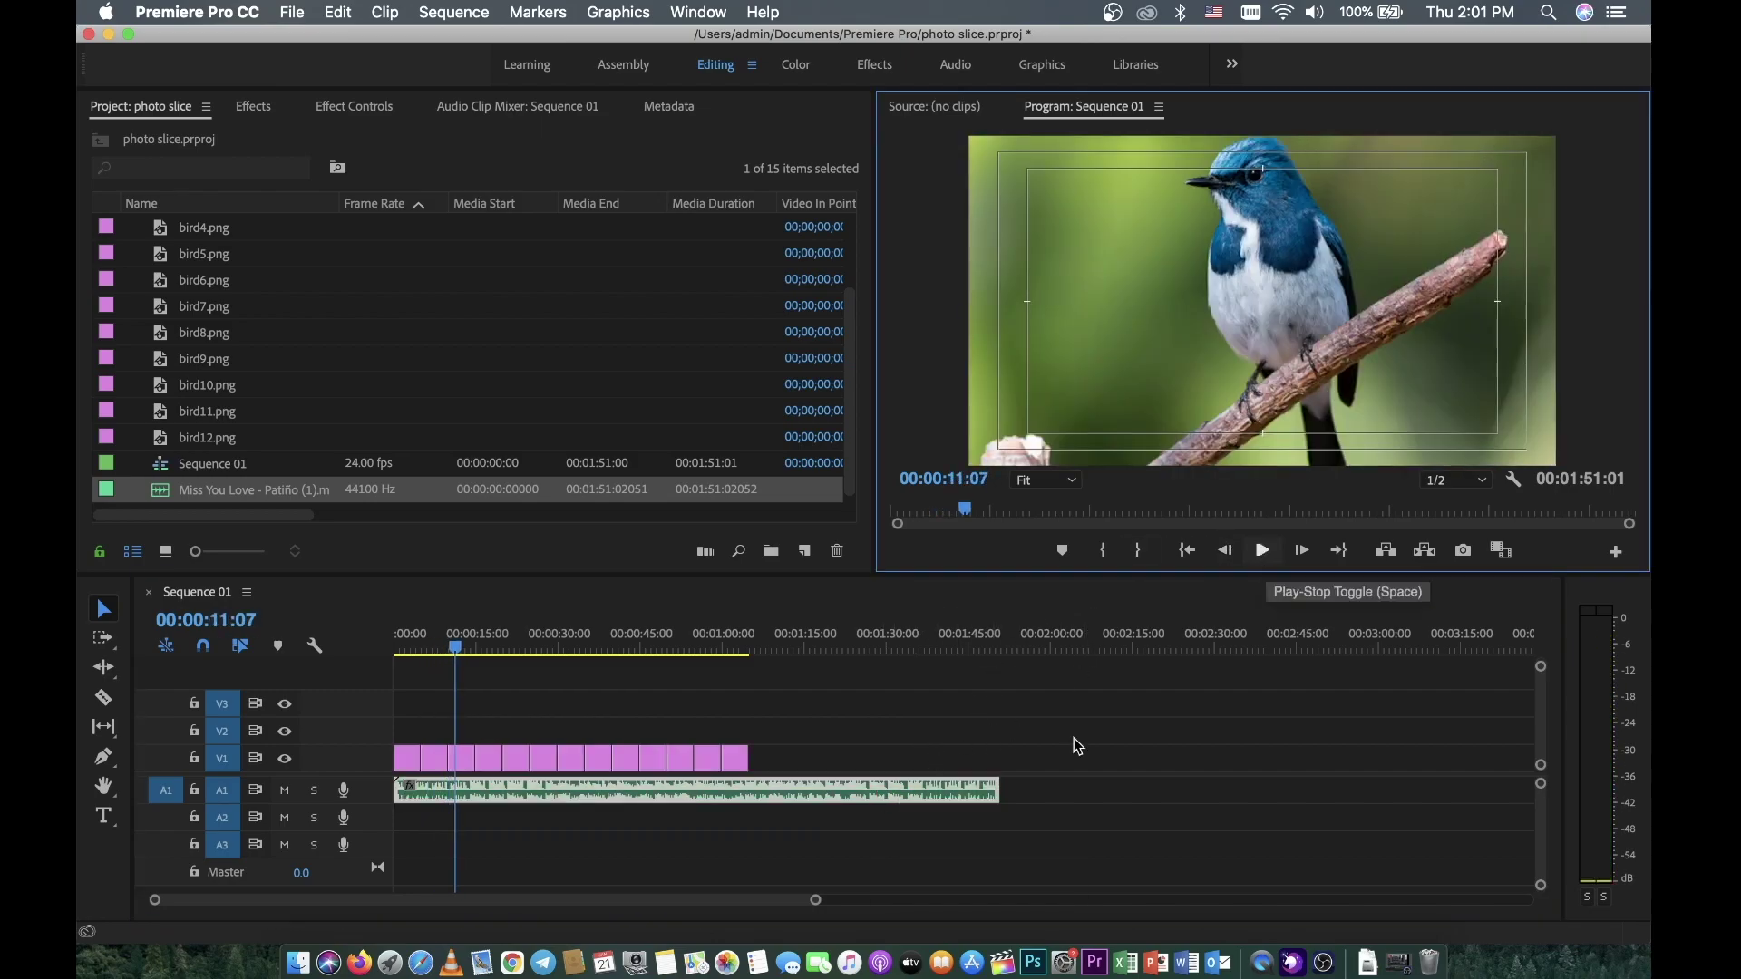
left_click(975, 791)
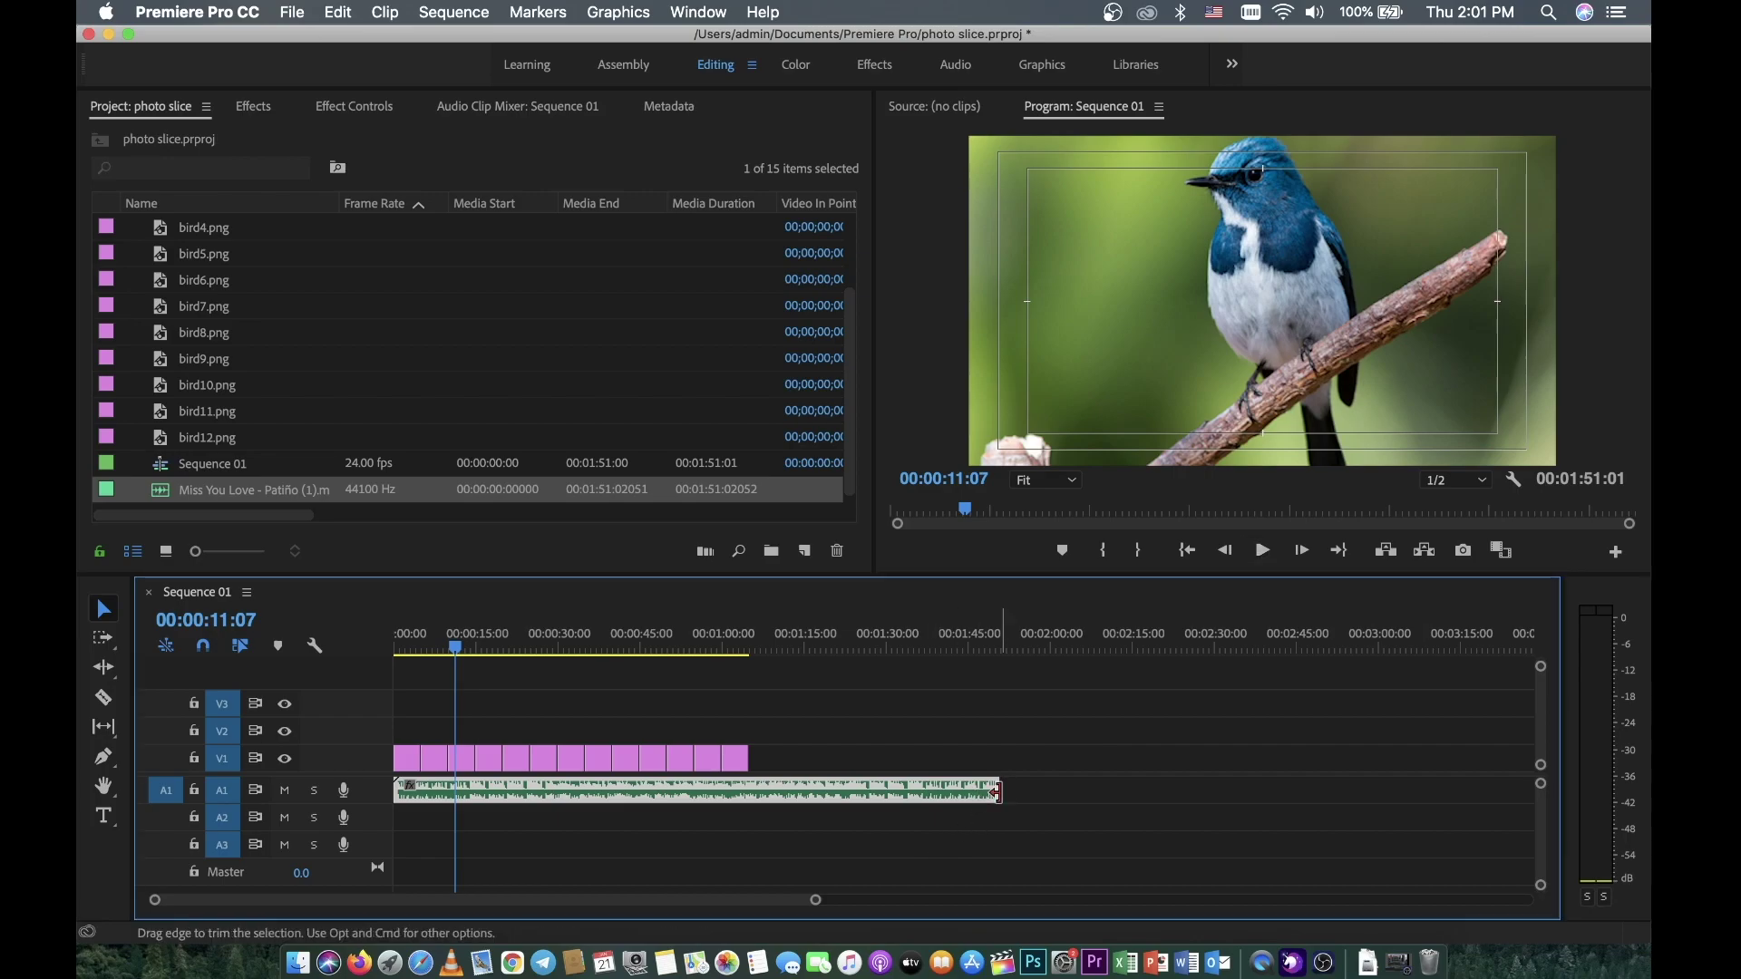
- Trim the song on A1 to end at 1:05 with the last photo, then rewind the playhead to 0
left_click_drag(996, 791, 749, 794)
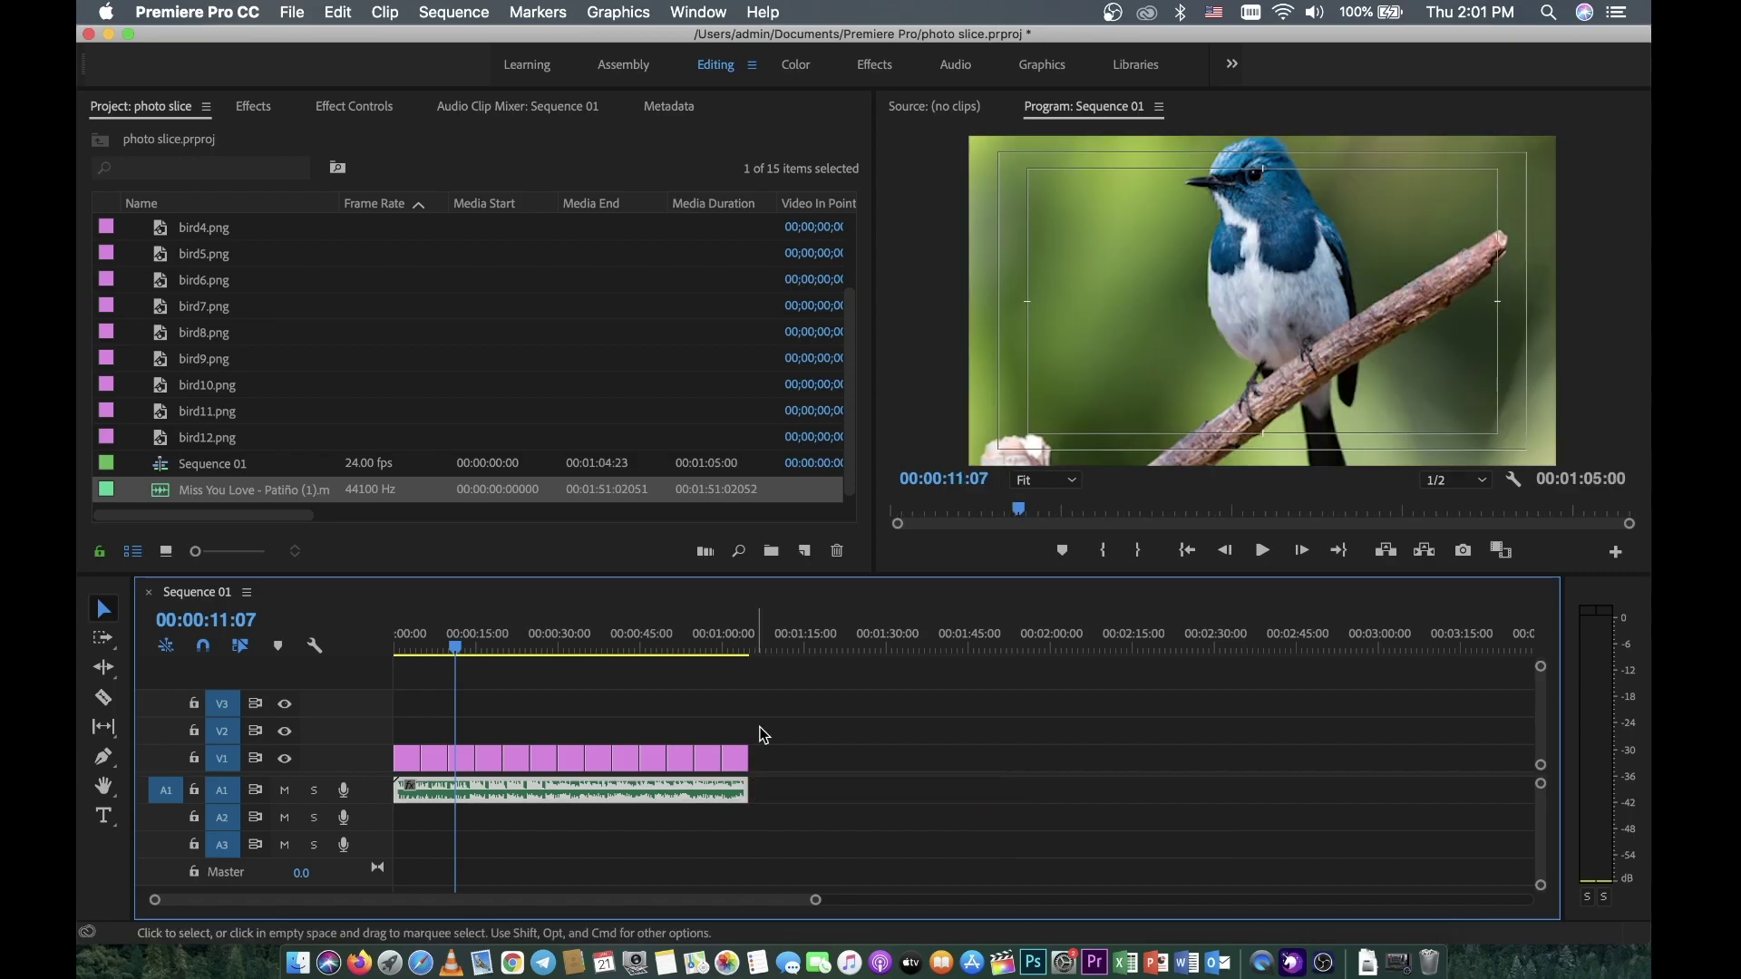
left_click_drag(459, 660, 395, 649)
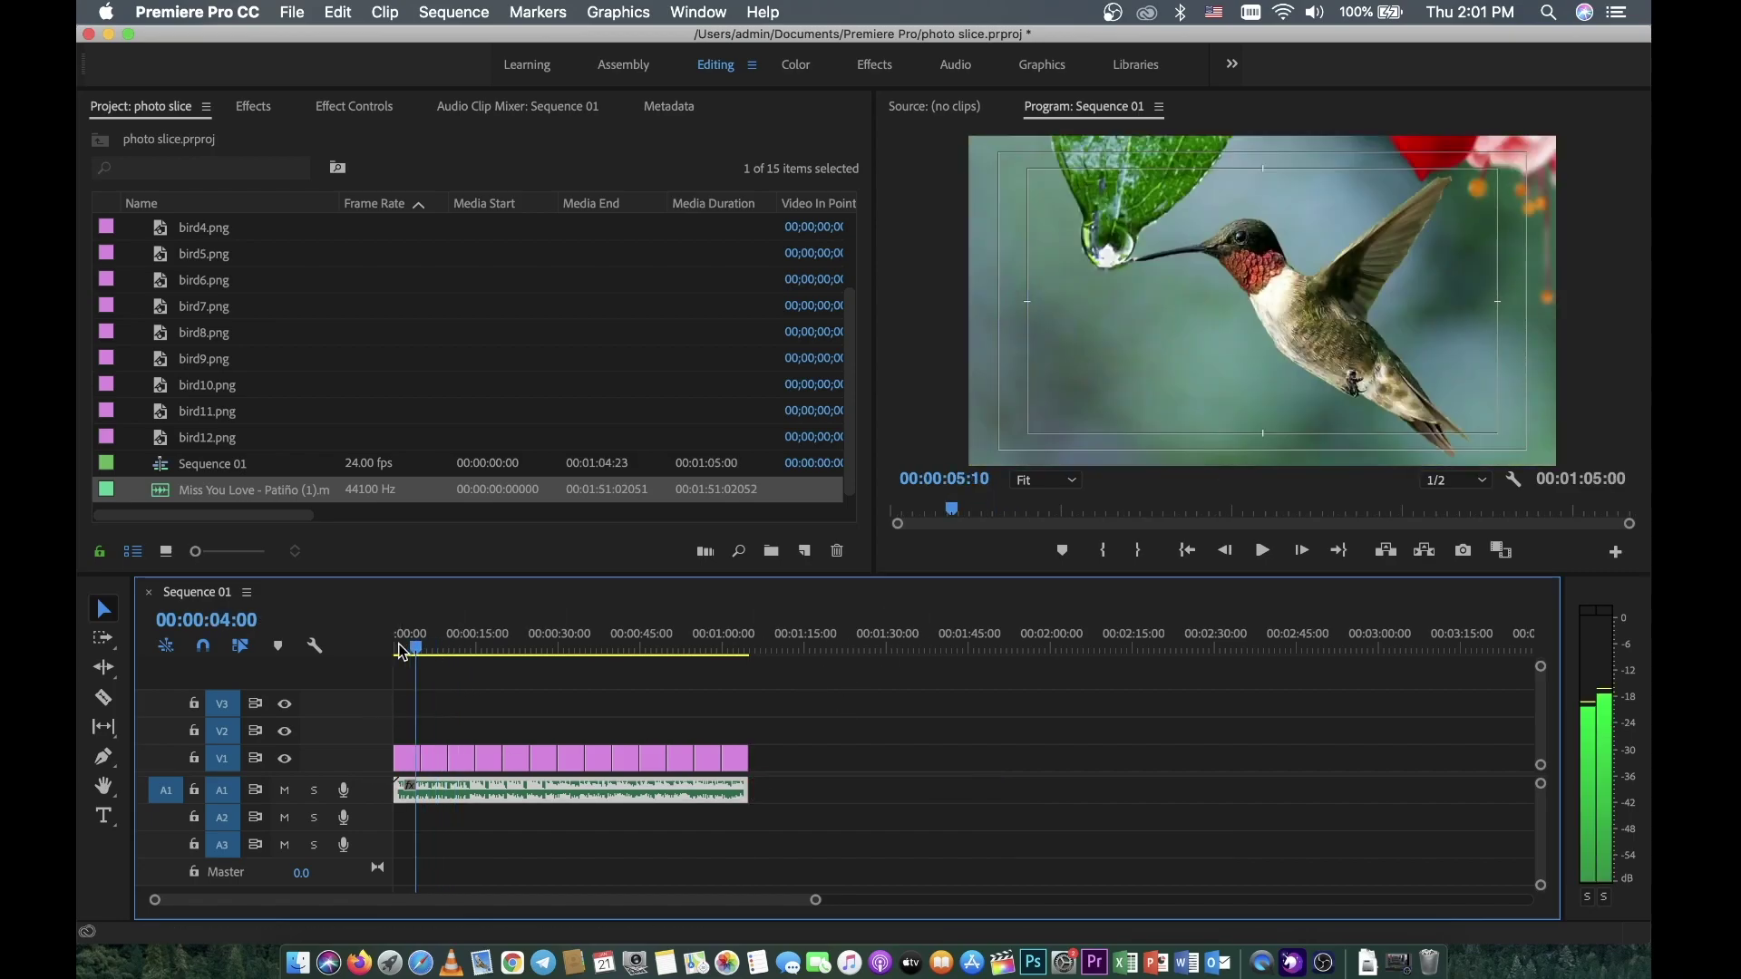
left_click(424, 759)
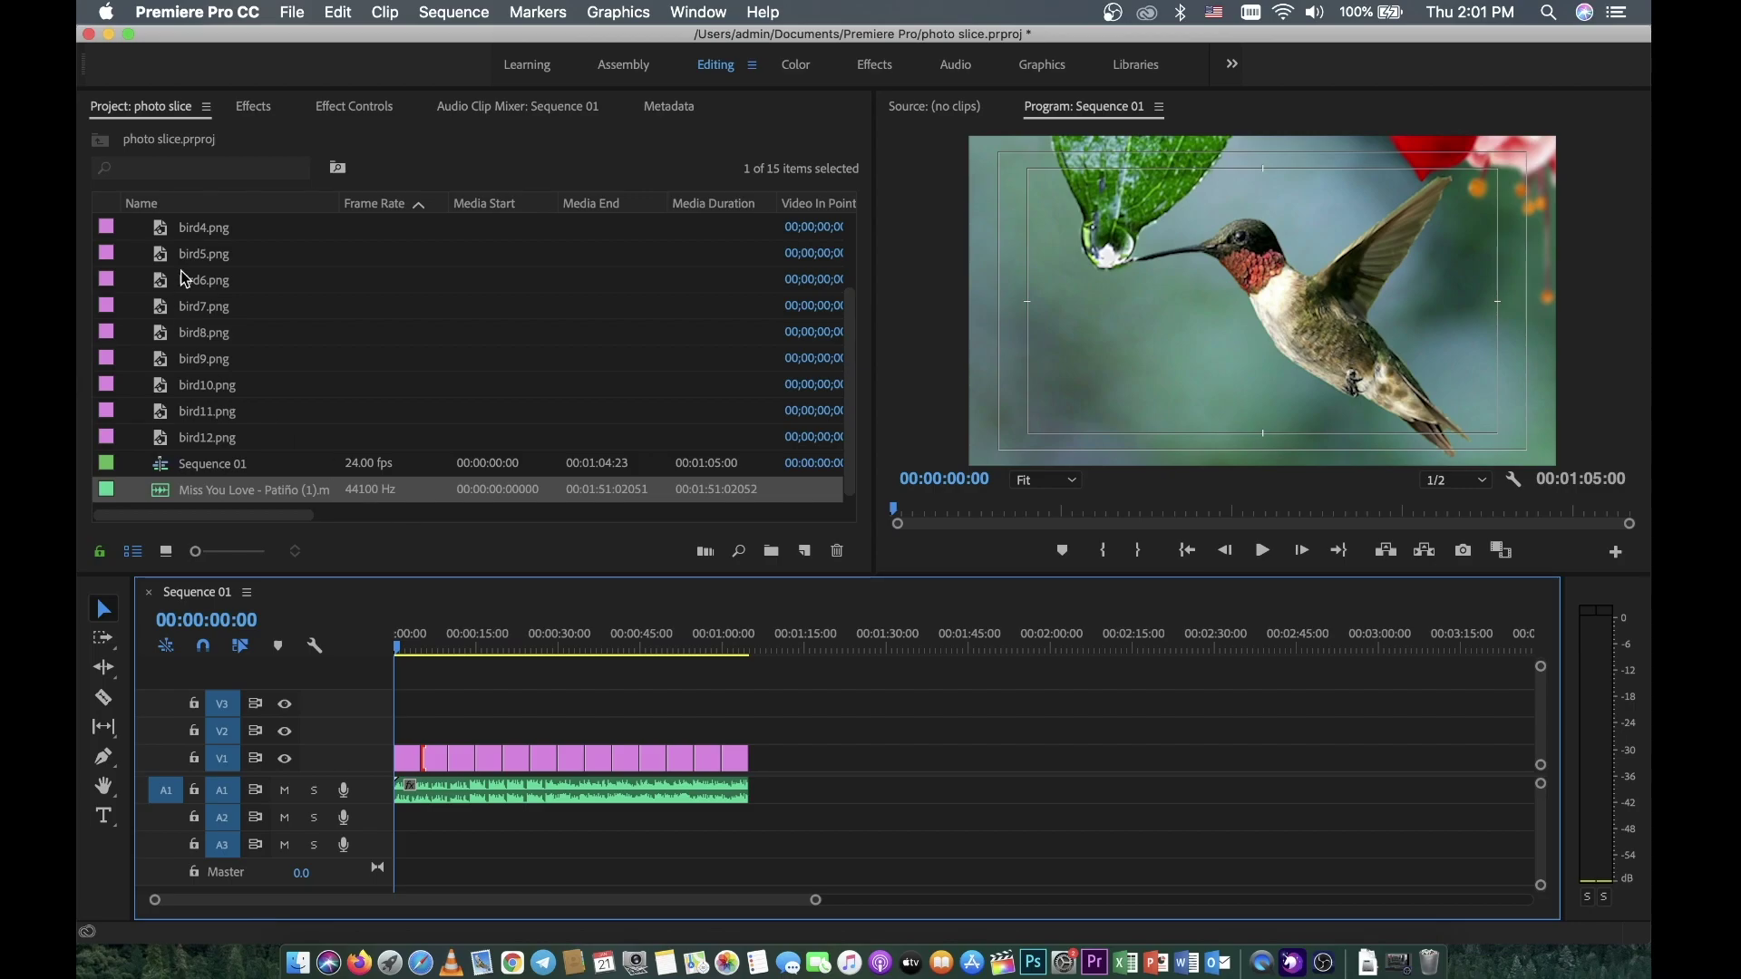
left_click(253, 111)
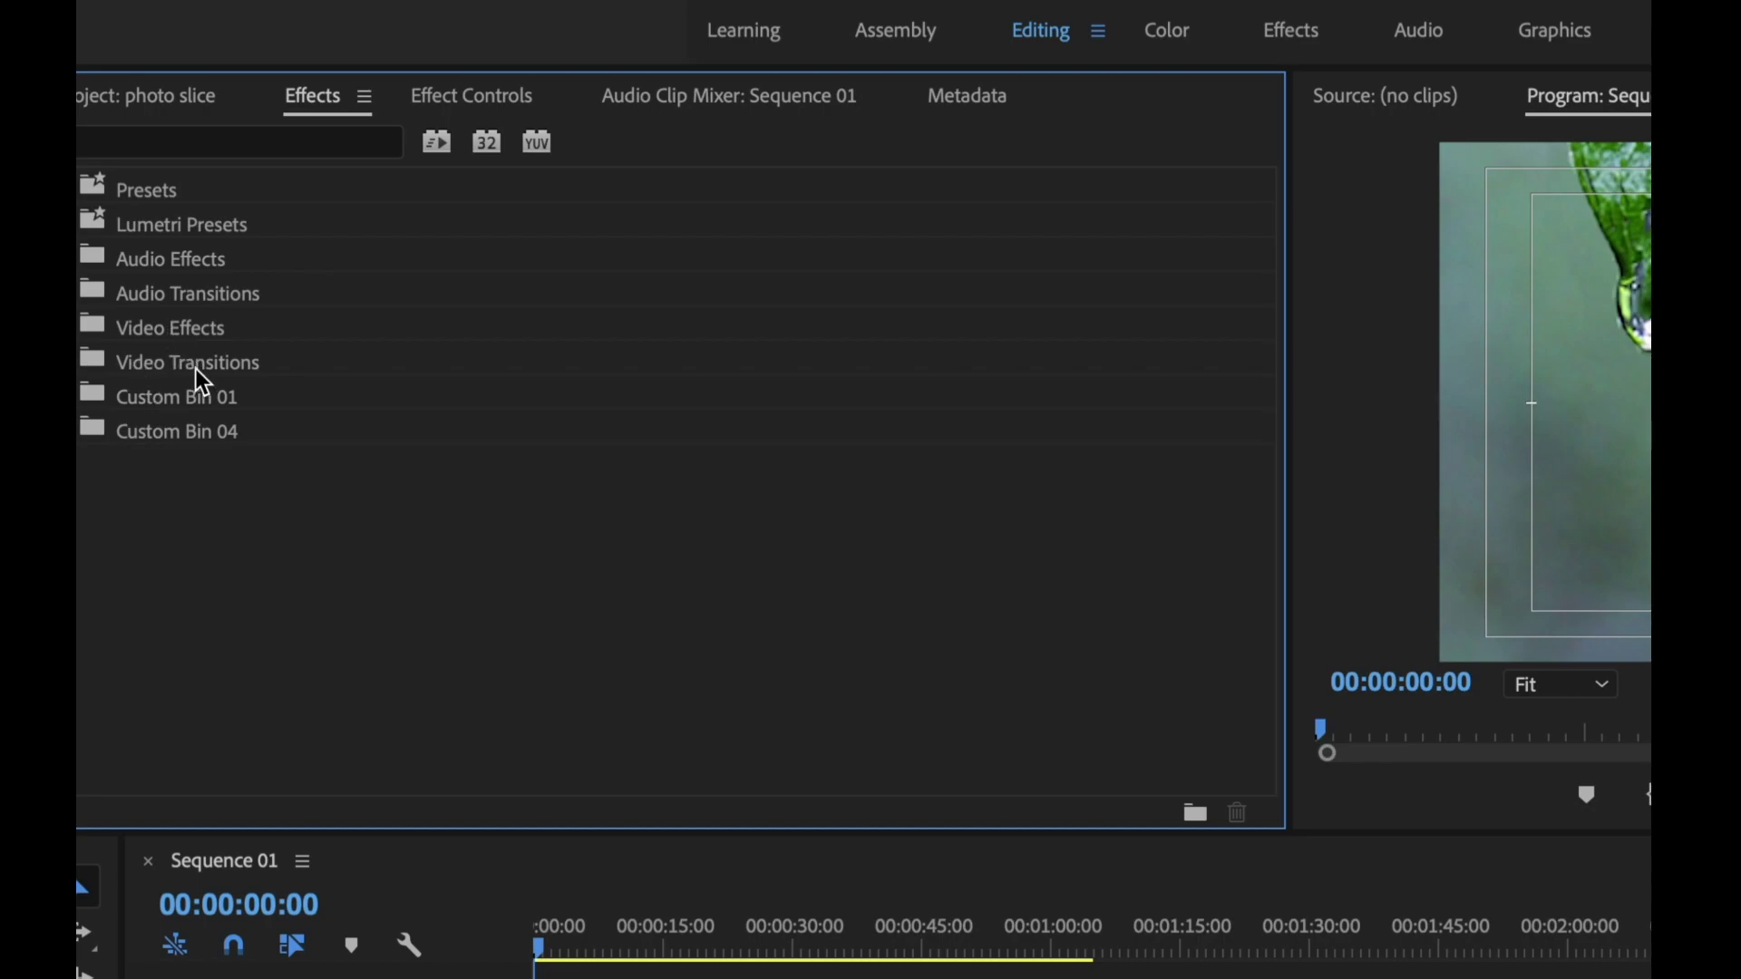
- Apply the 3D Motion Cube Spin transition at the first photo cut and preview it
left_click(100, 363)
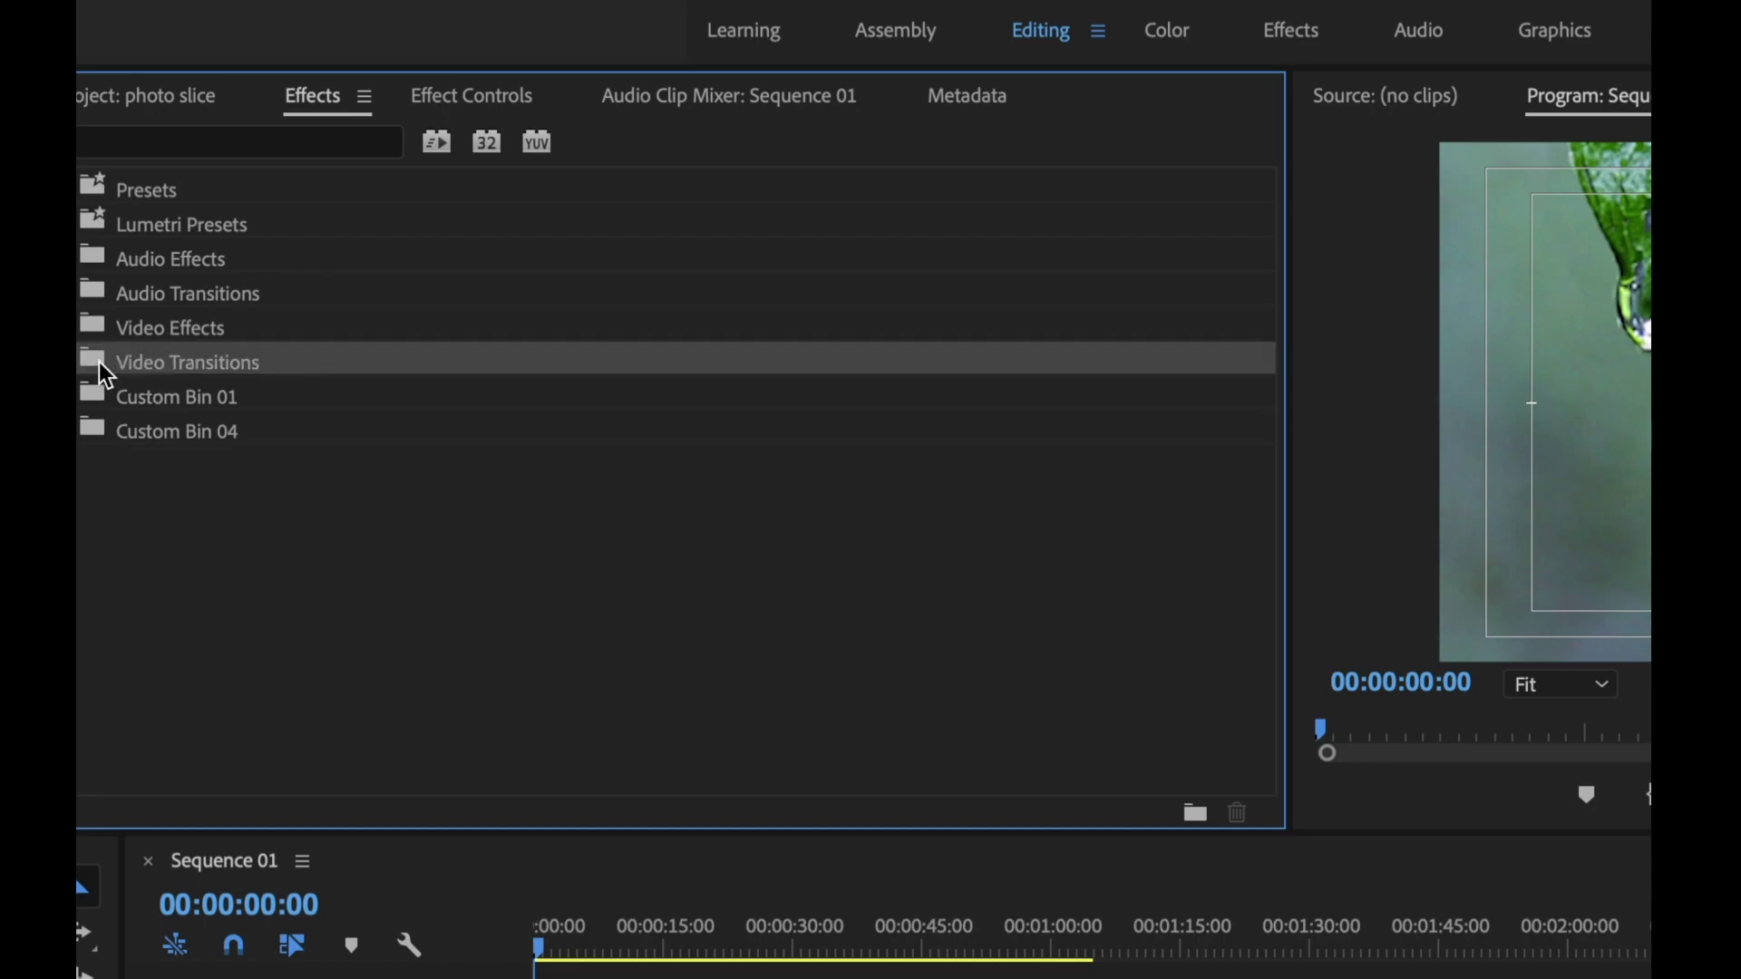
left_click(92, 362)
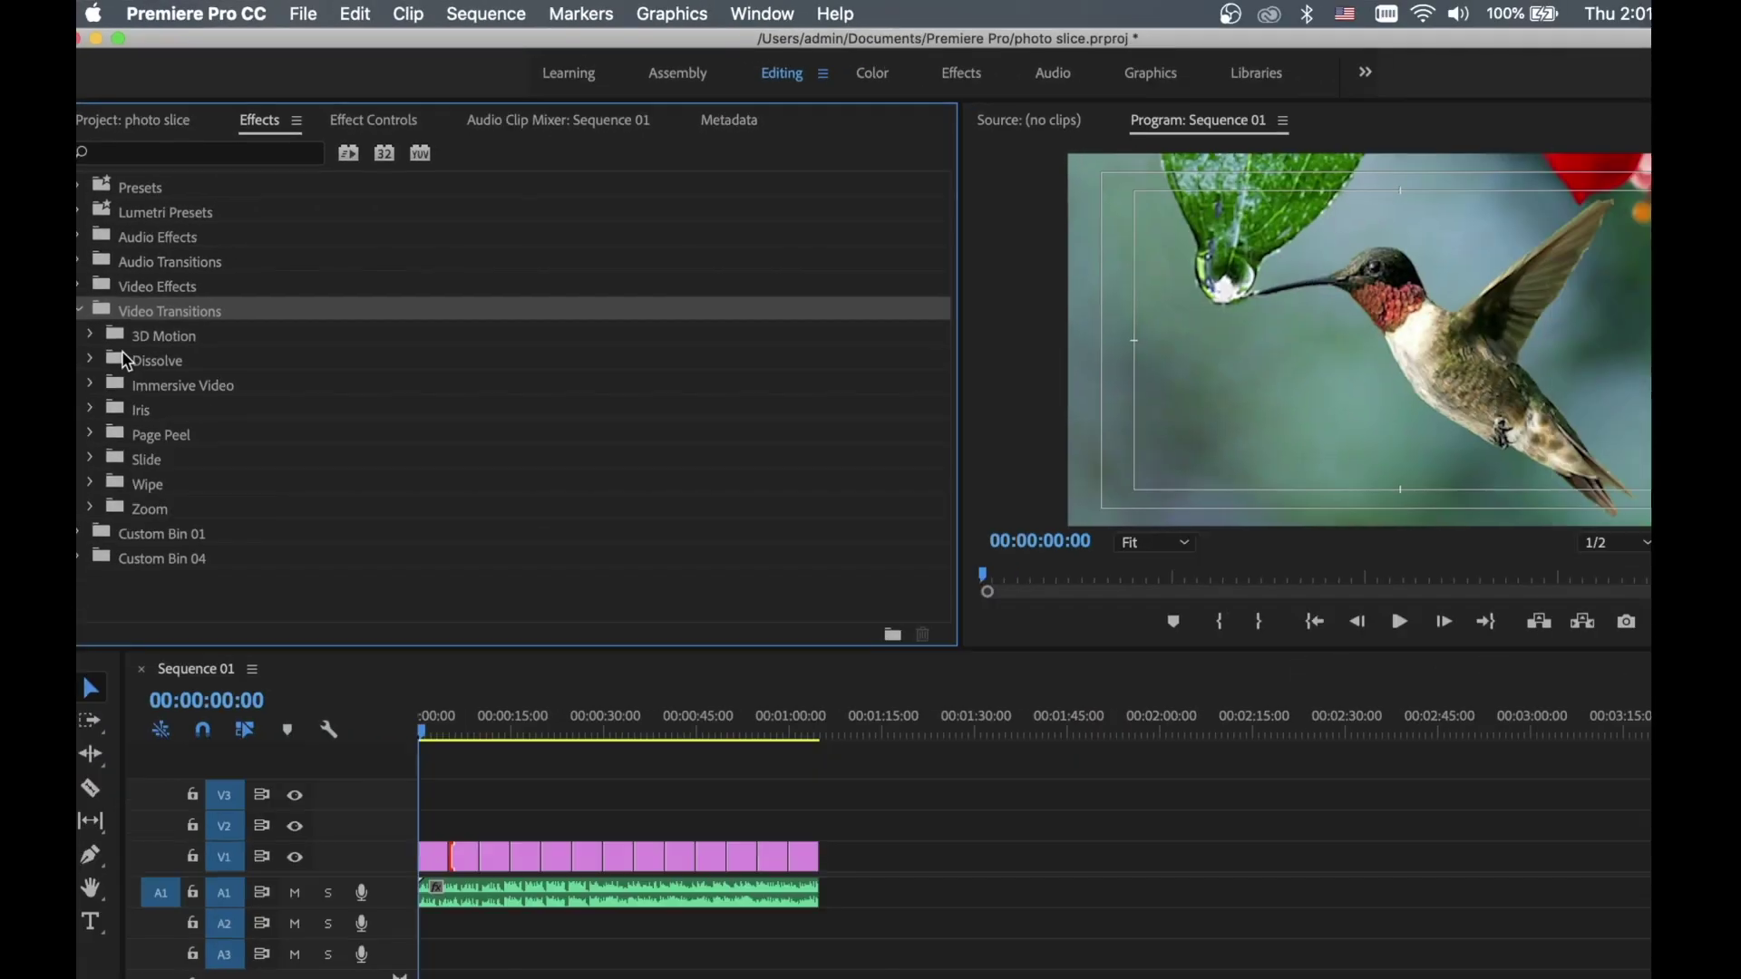
left_click(90, 335)
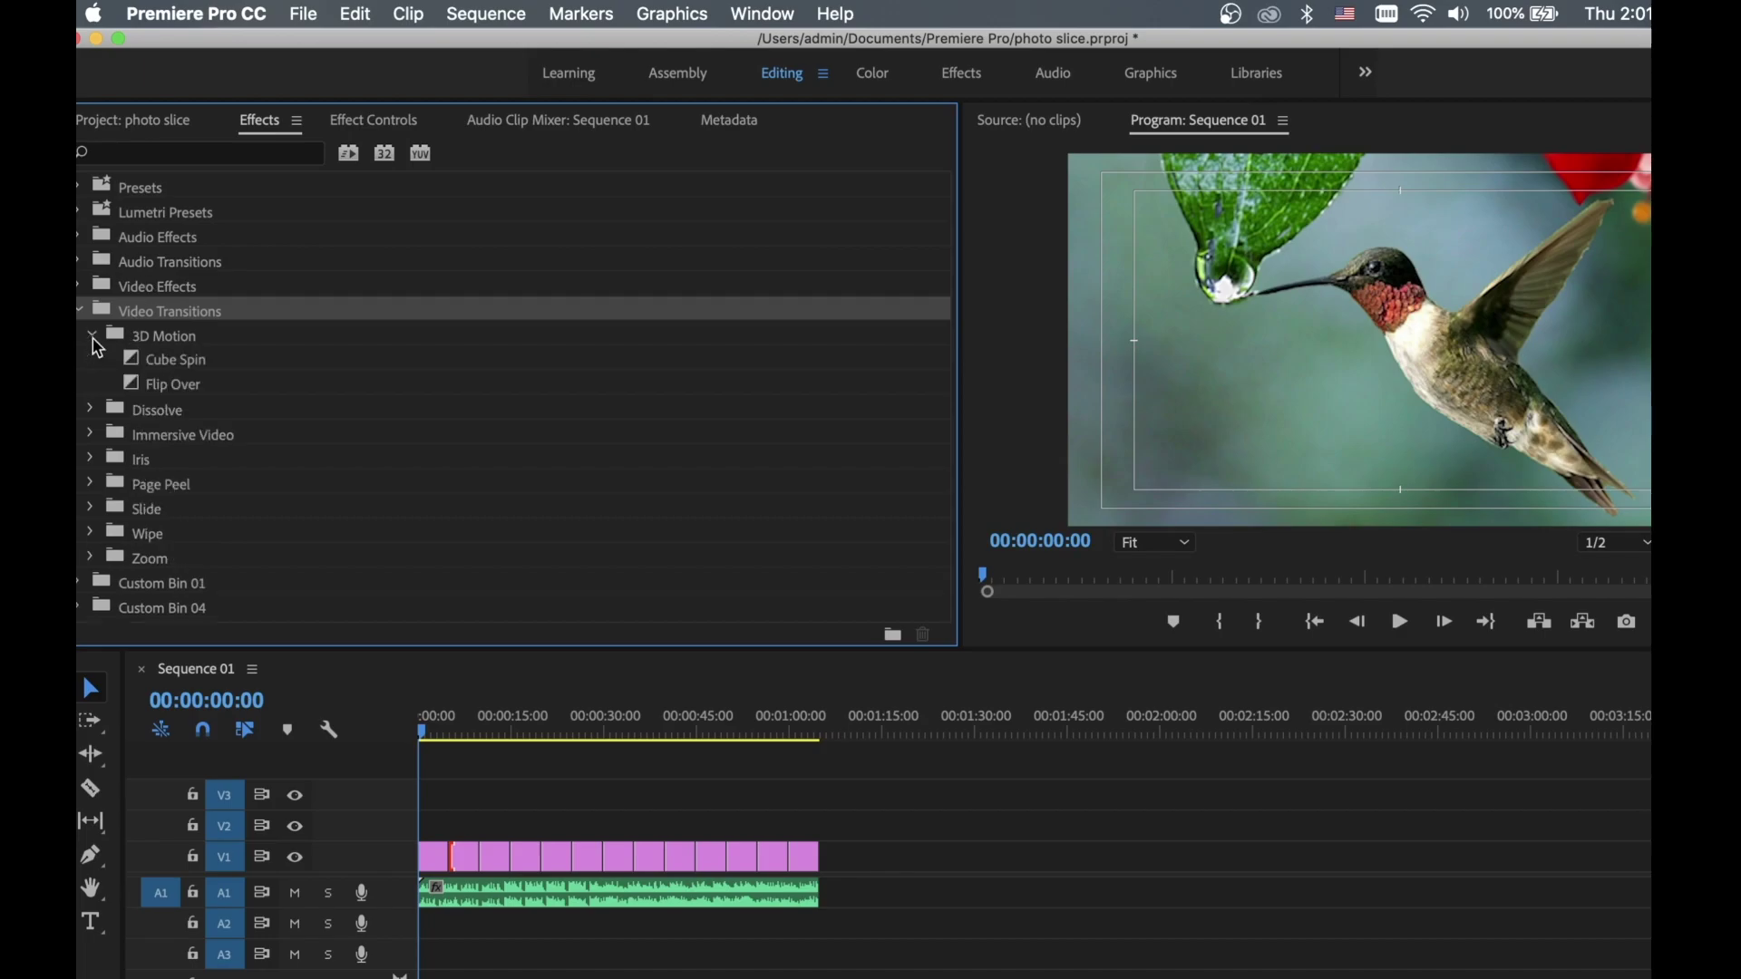
left_click(172, 374)
left_click(163, 363)
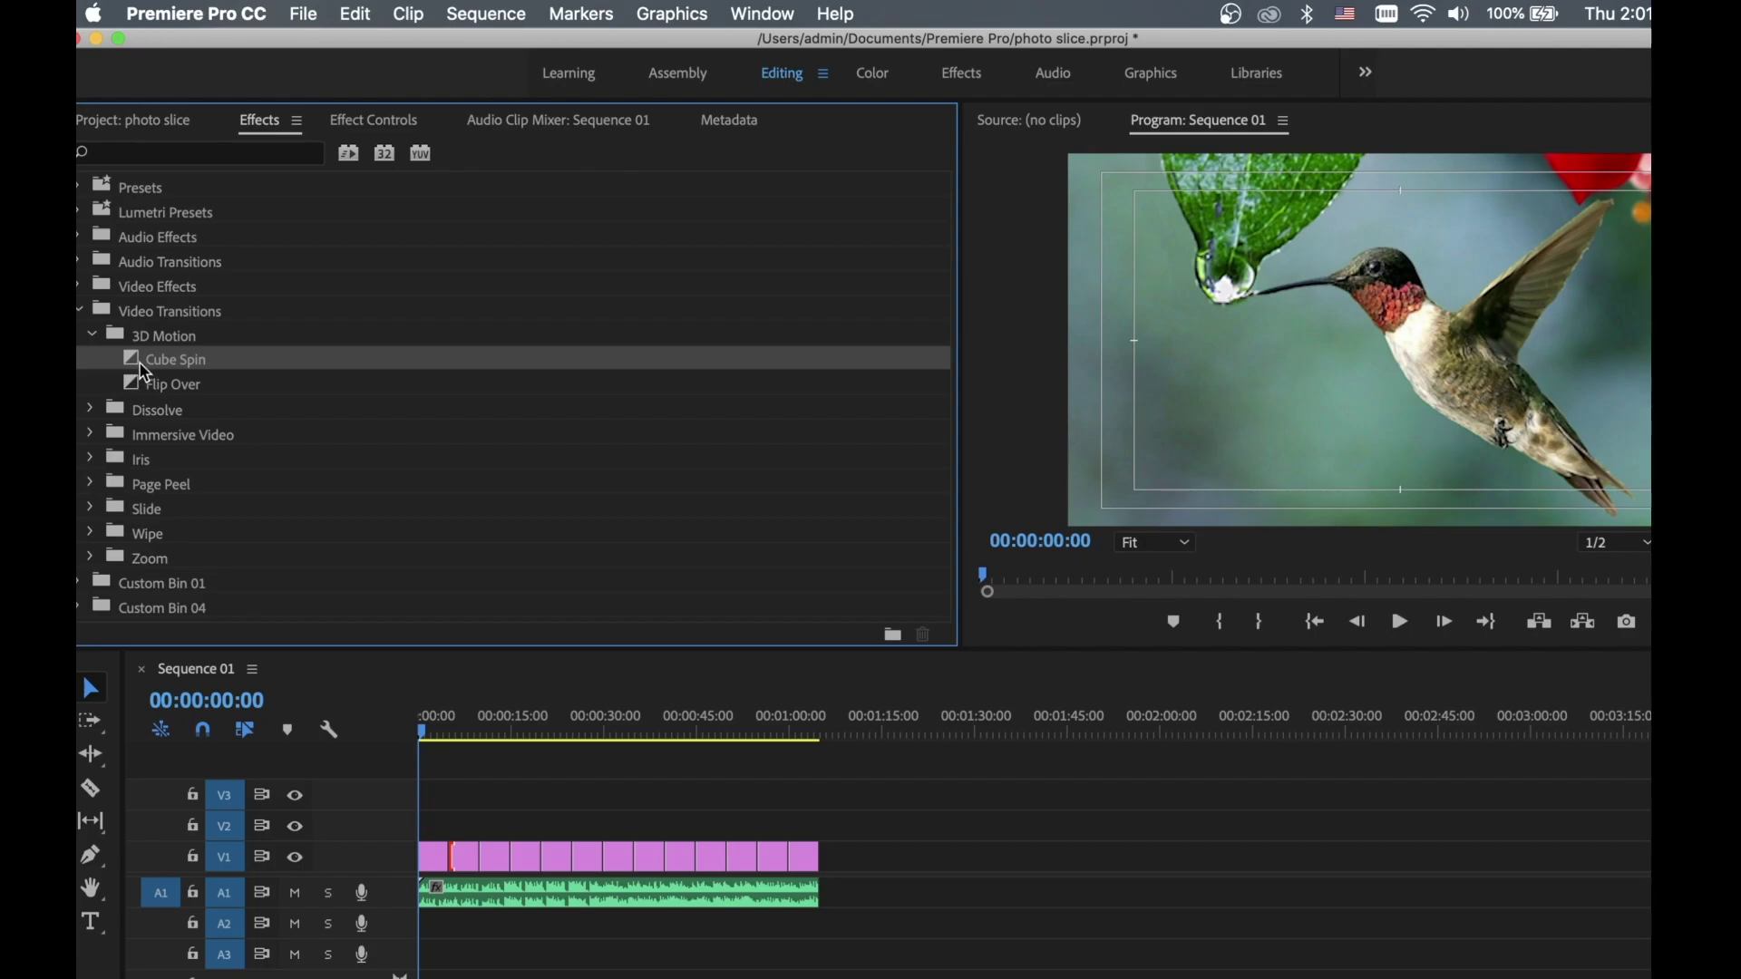
left_click_drag(458, 780, 453, 866)
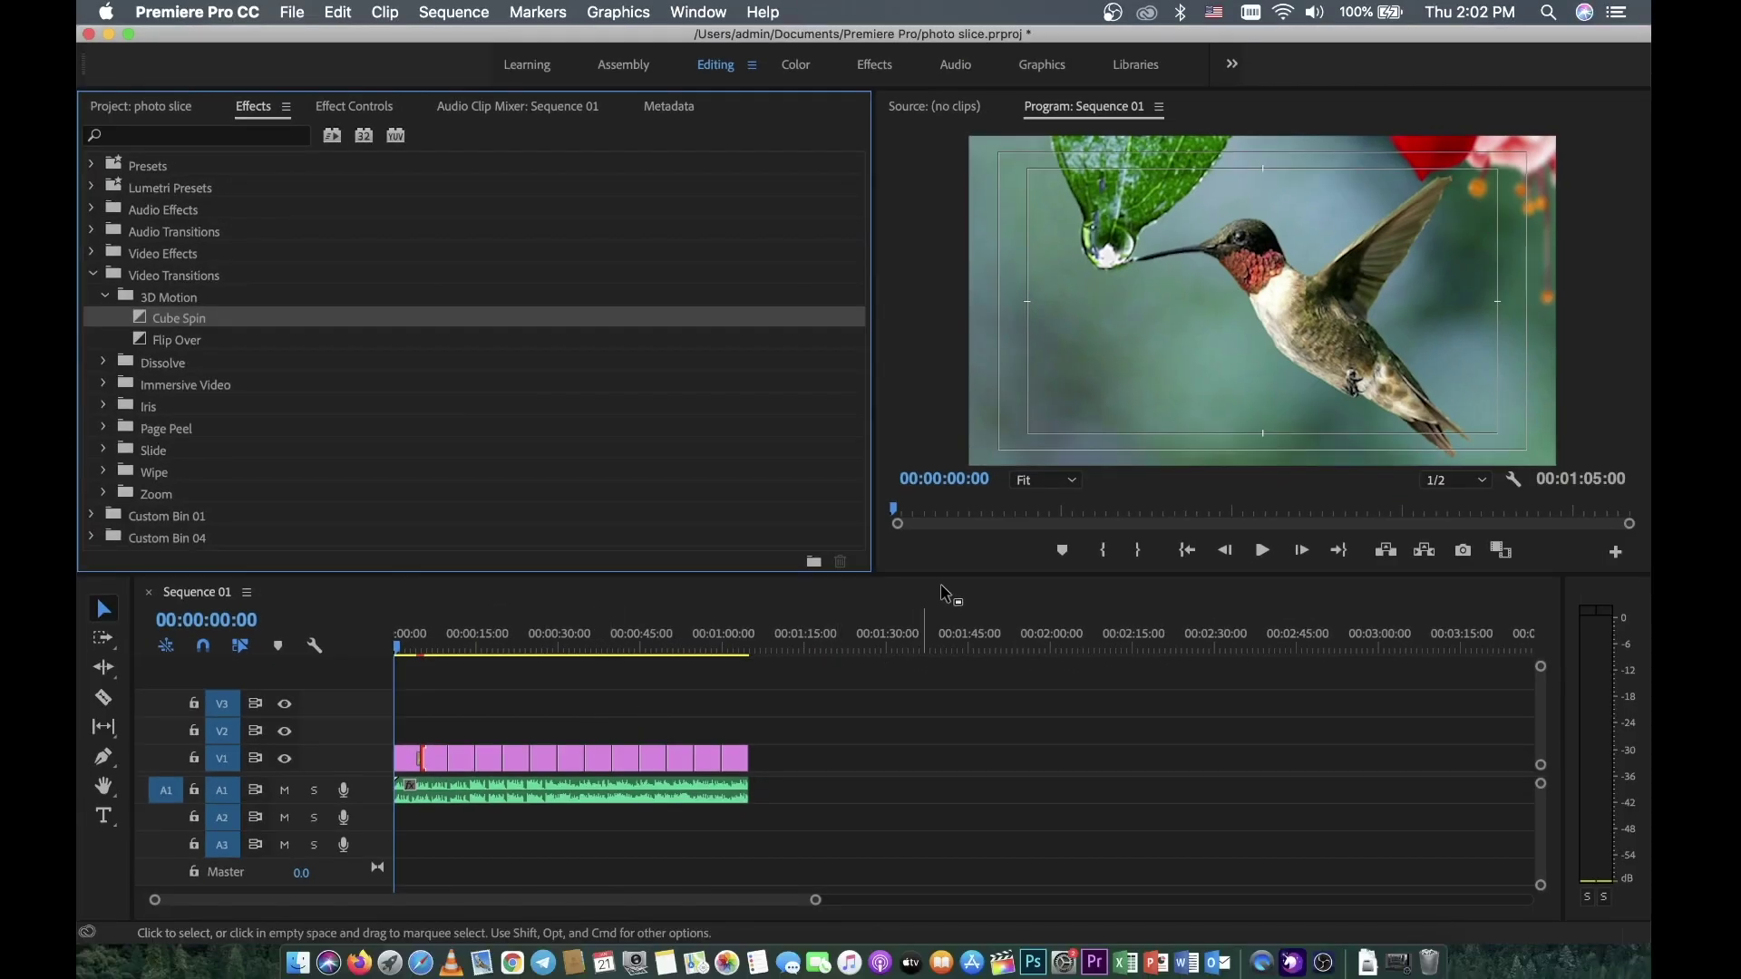
left_click(1262, 555)
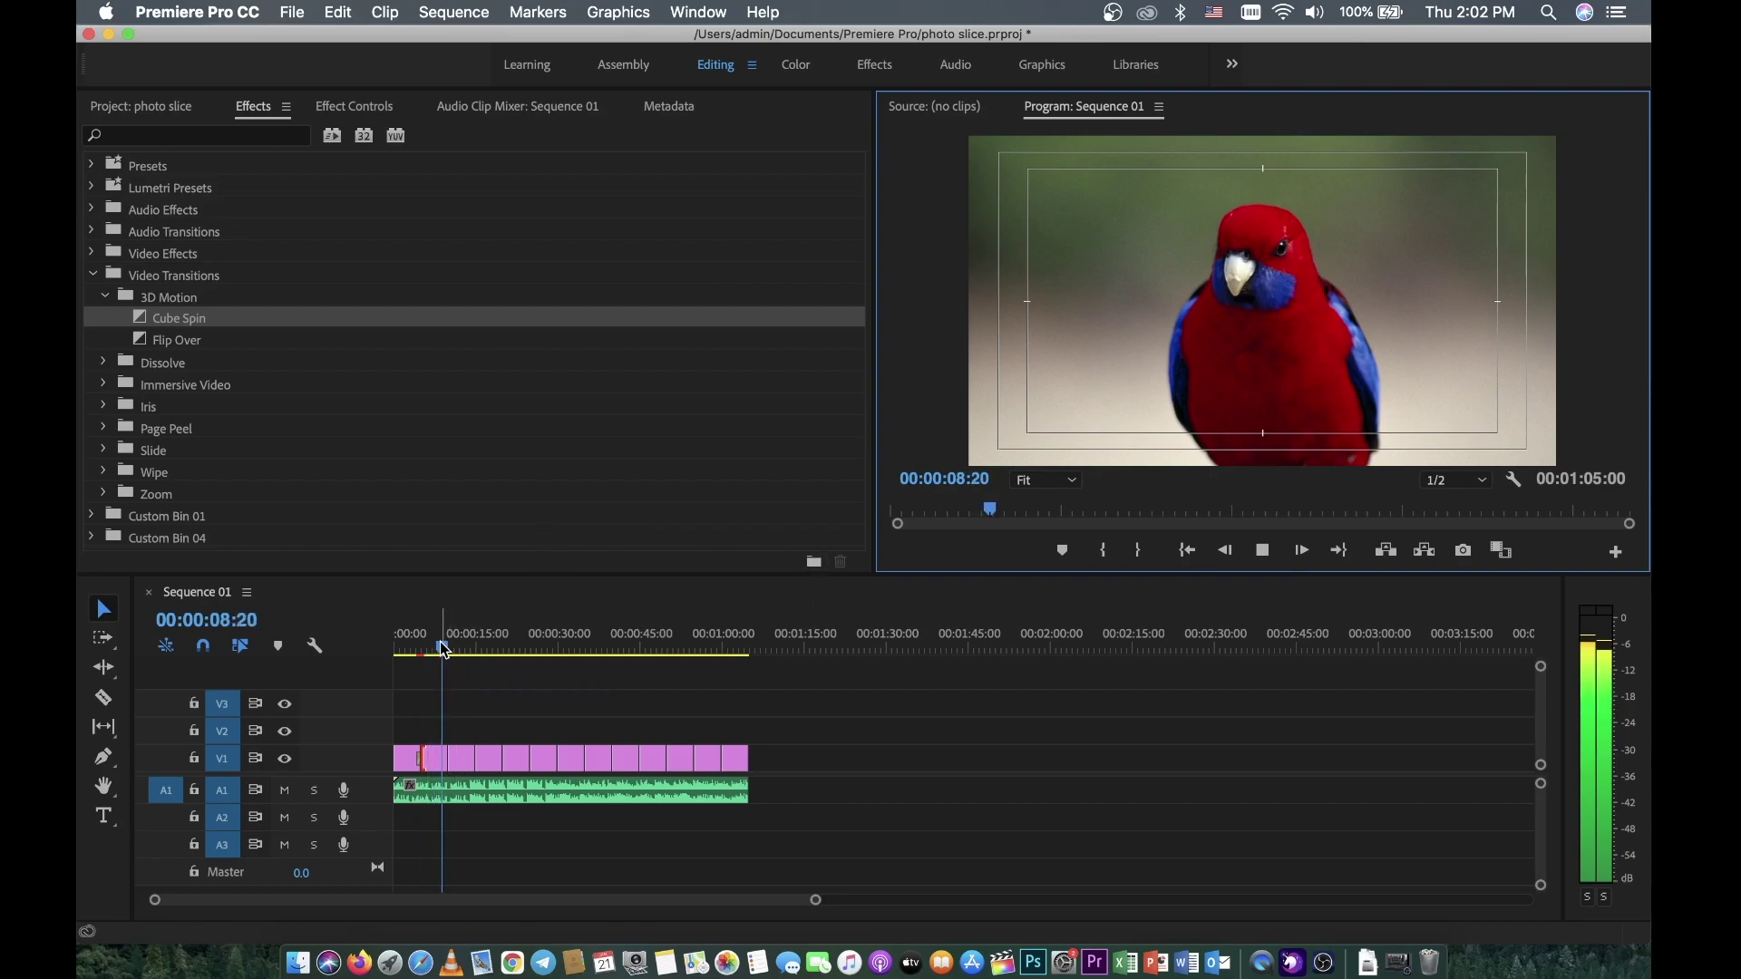
left_click(1262, 551)
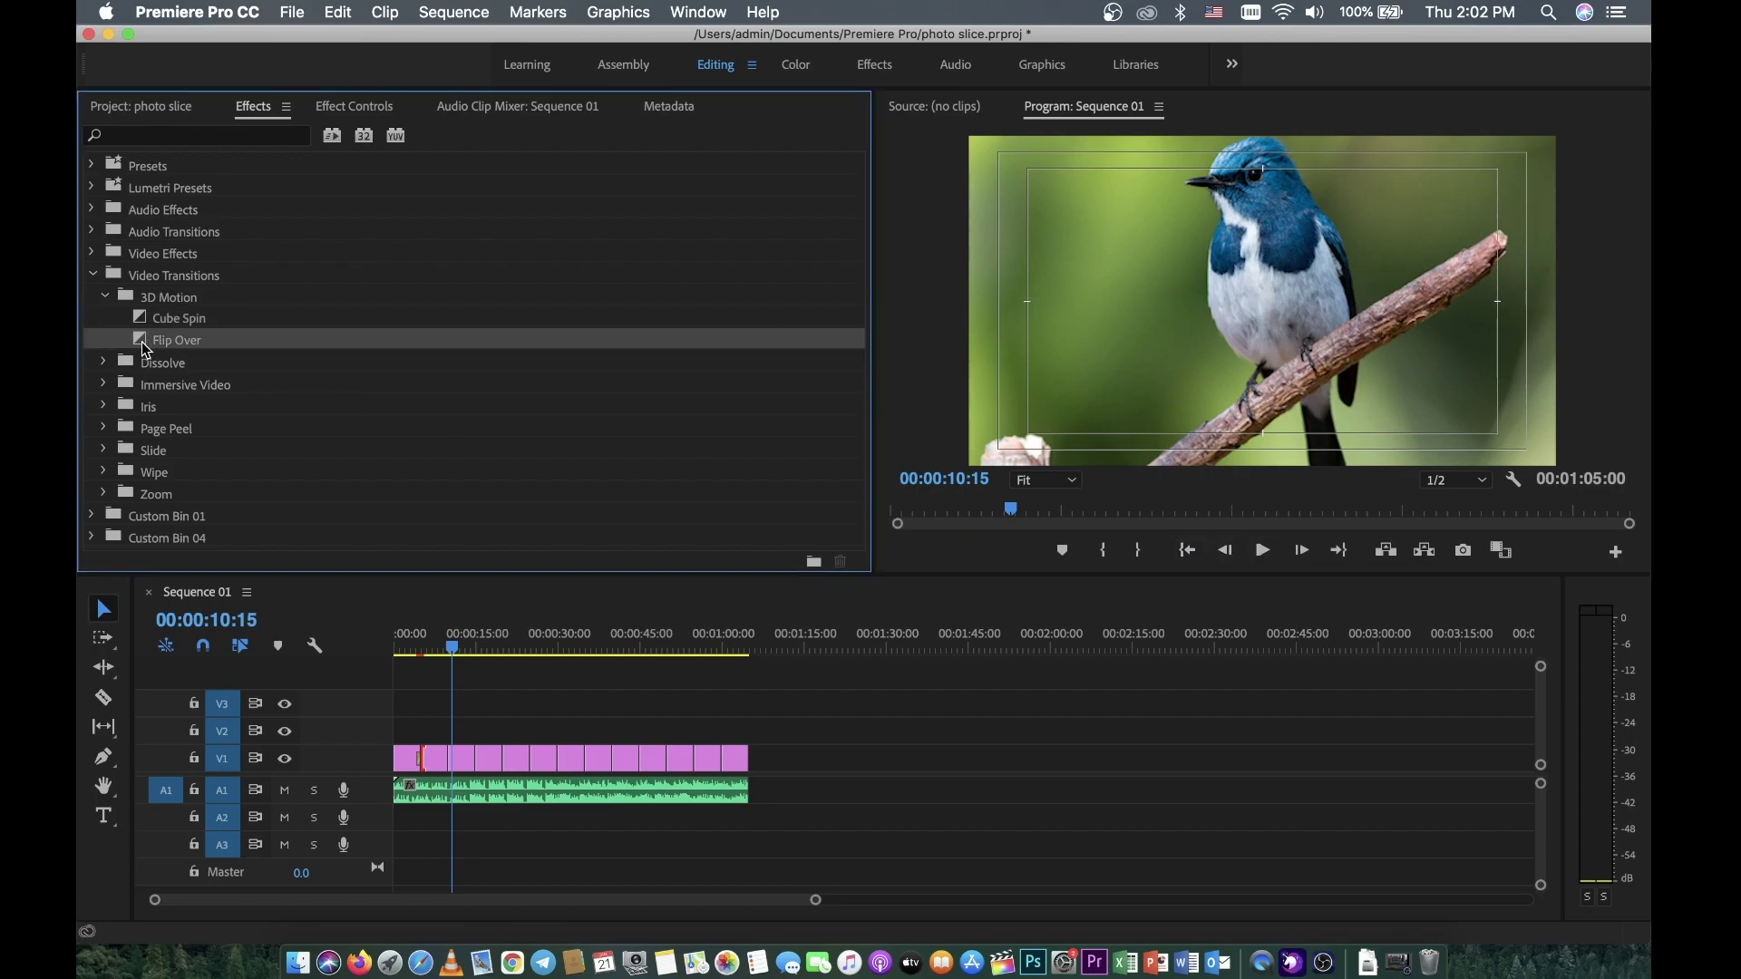
- Apply Flip Over at the next photo cut and preview it to about 13 seconds
mouse_move(296, 453)
left_mouse_down()
mouse_move(419, 763)
mouse_move(451, 763)
left_mouse_up()
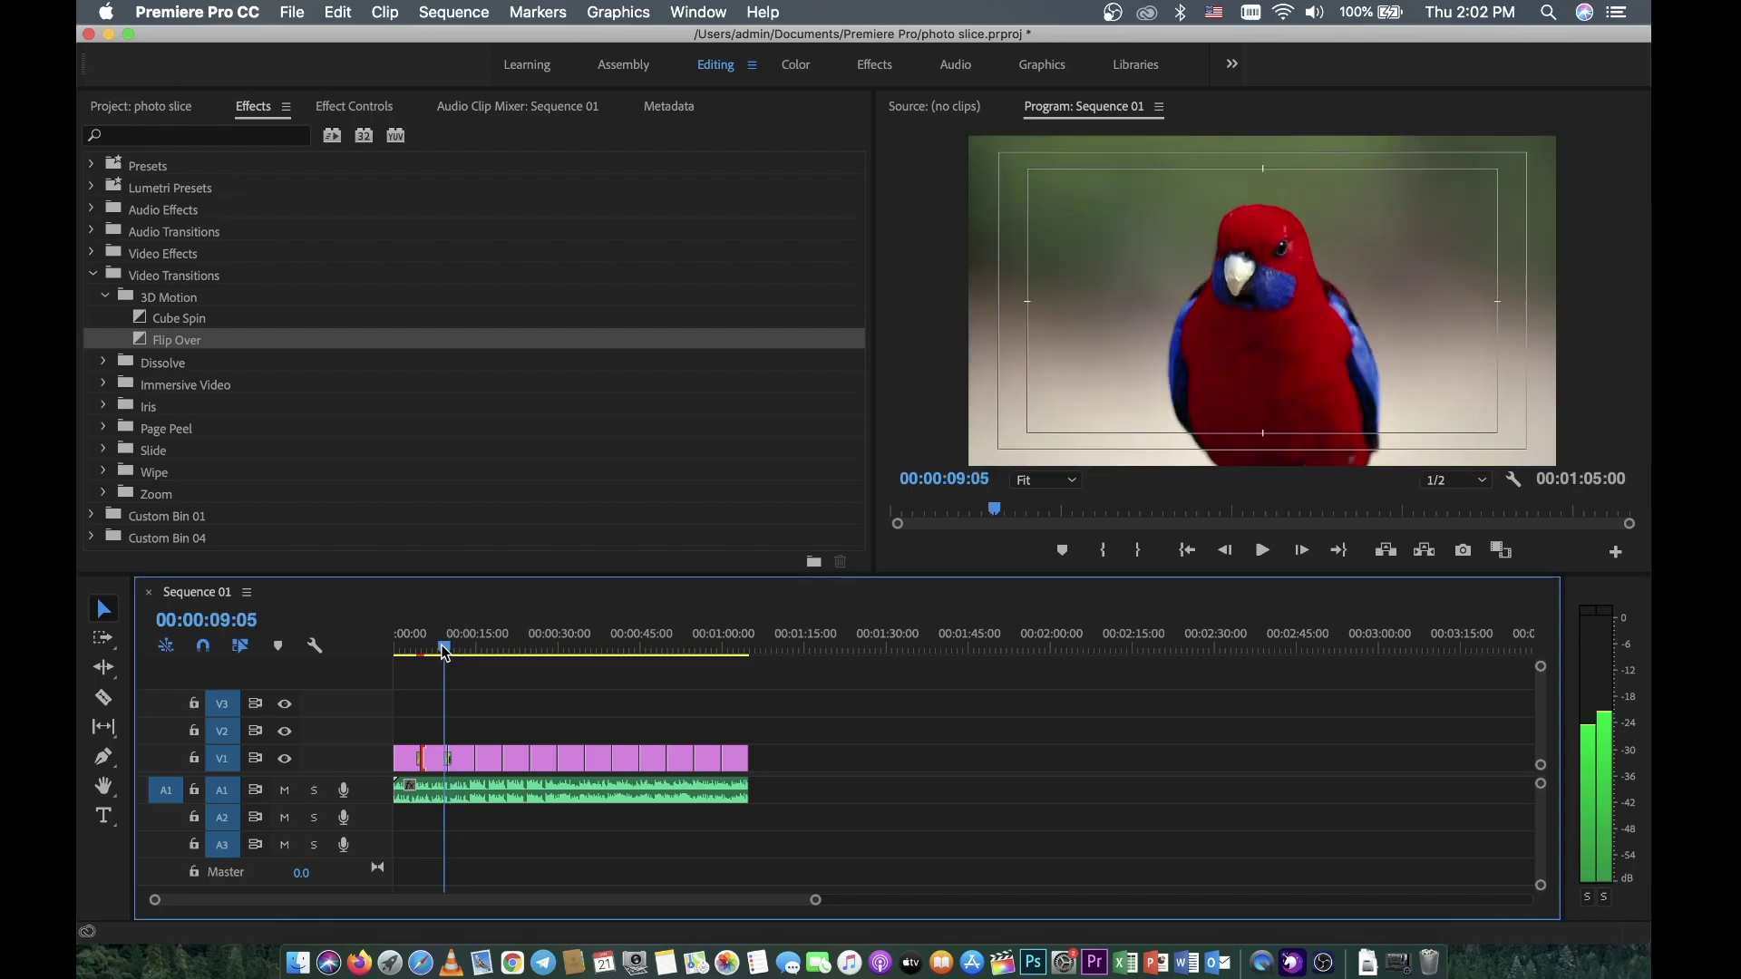
left_click(1262, 550)
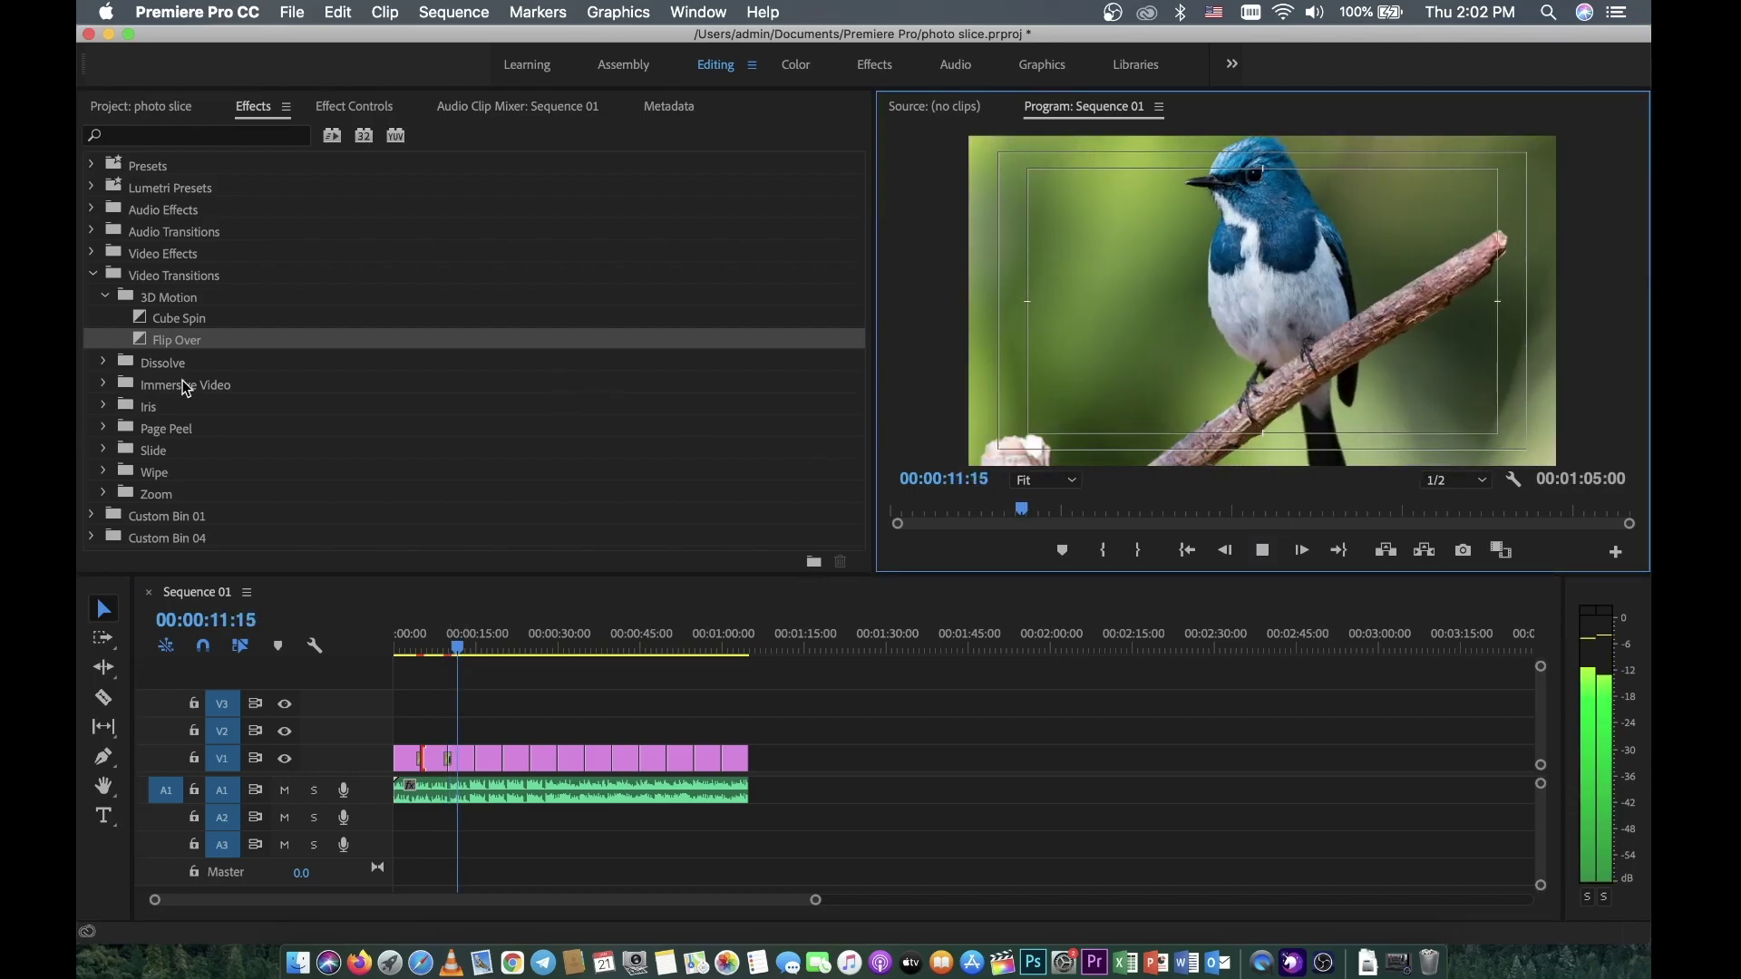
left_click(467, 650)
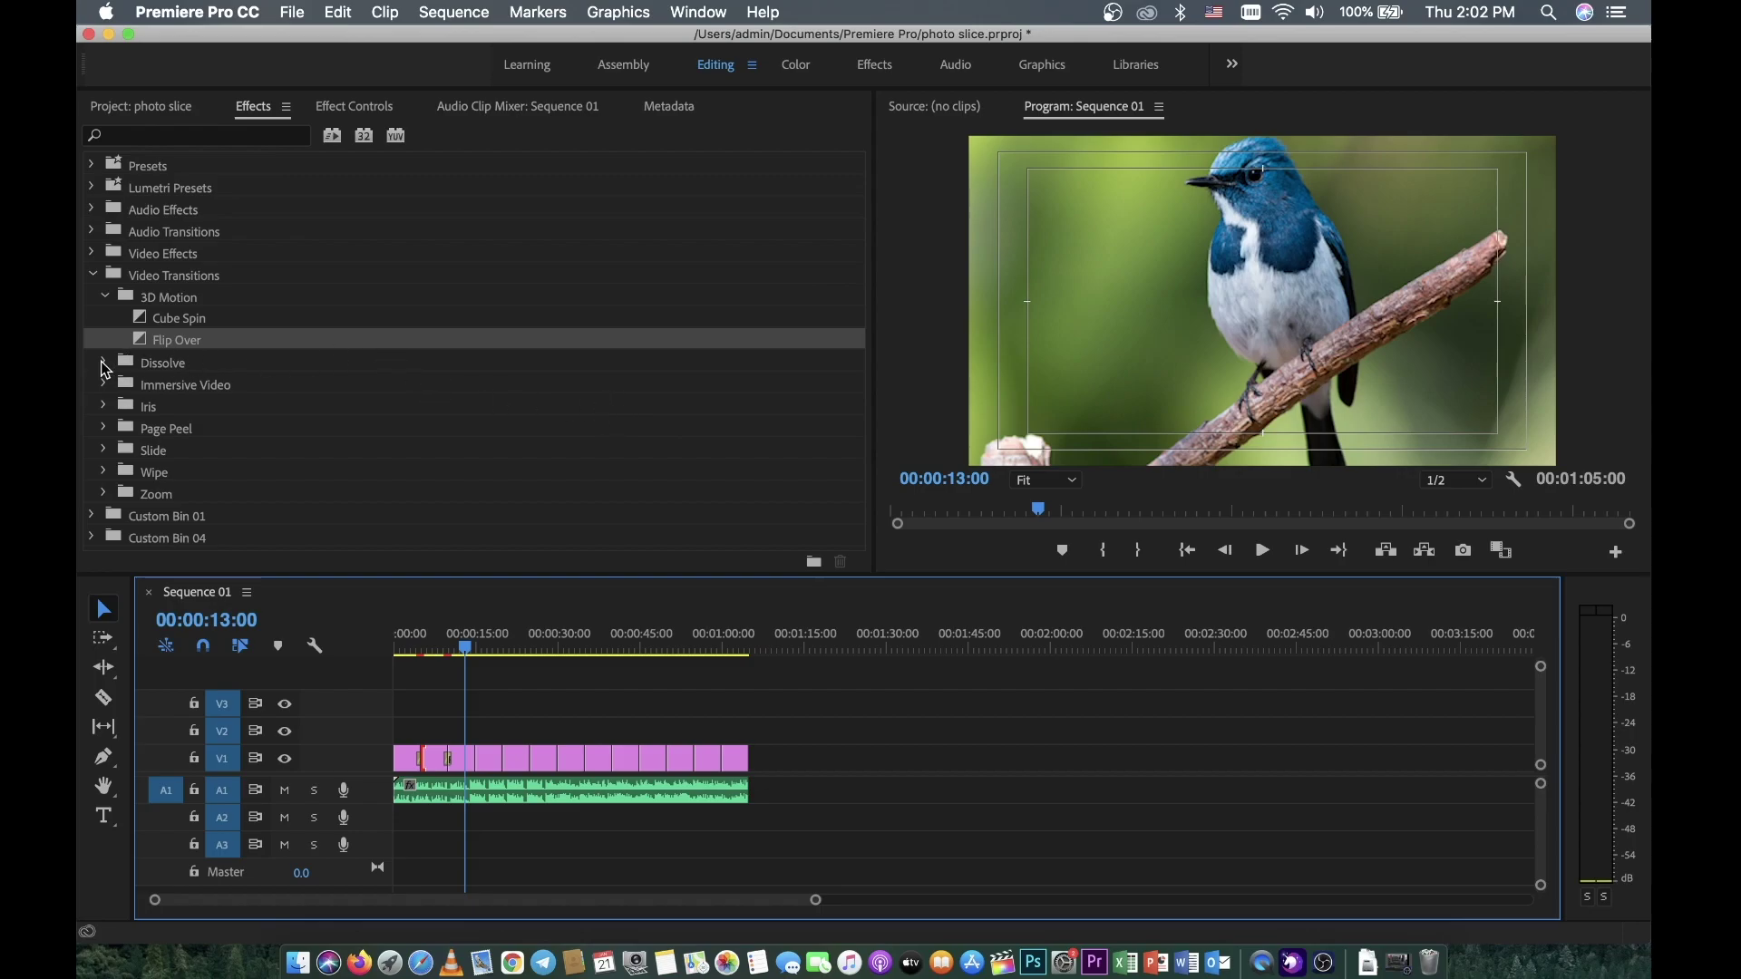
- Expand the Dissolve folder and drop Cross Dissolve at the start of the photos
left_click(103, 364)
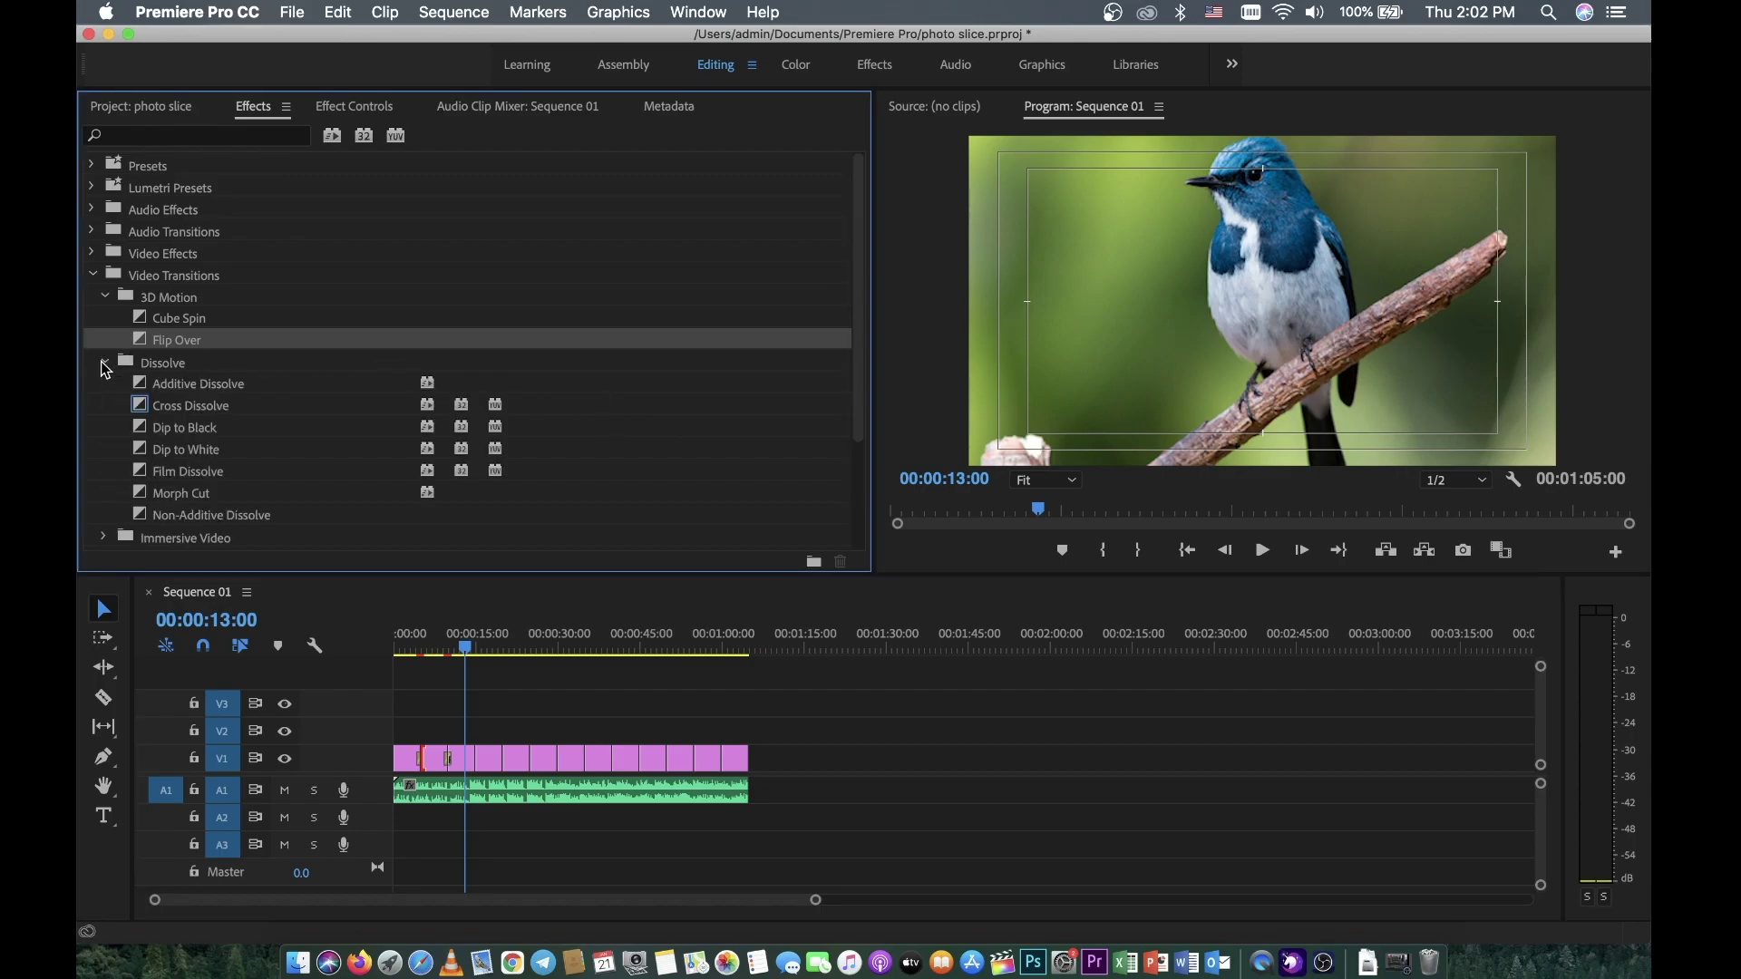
left_click(154, 388)
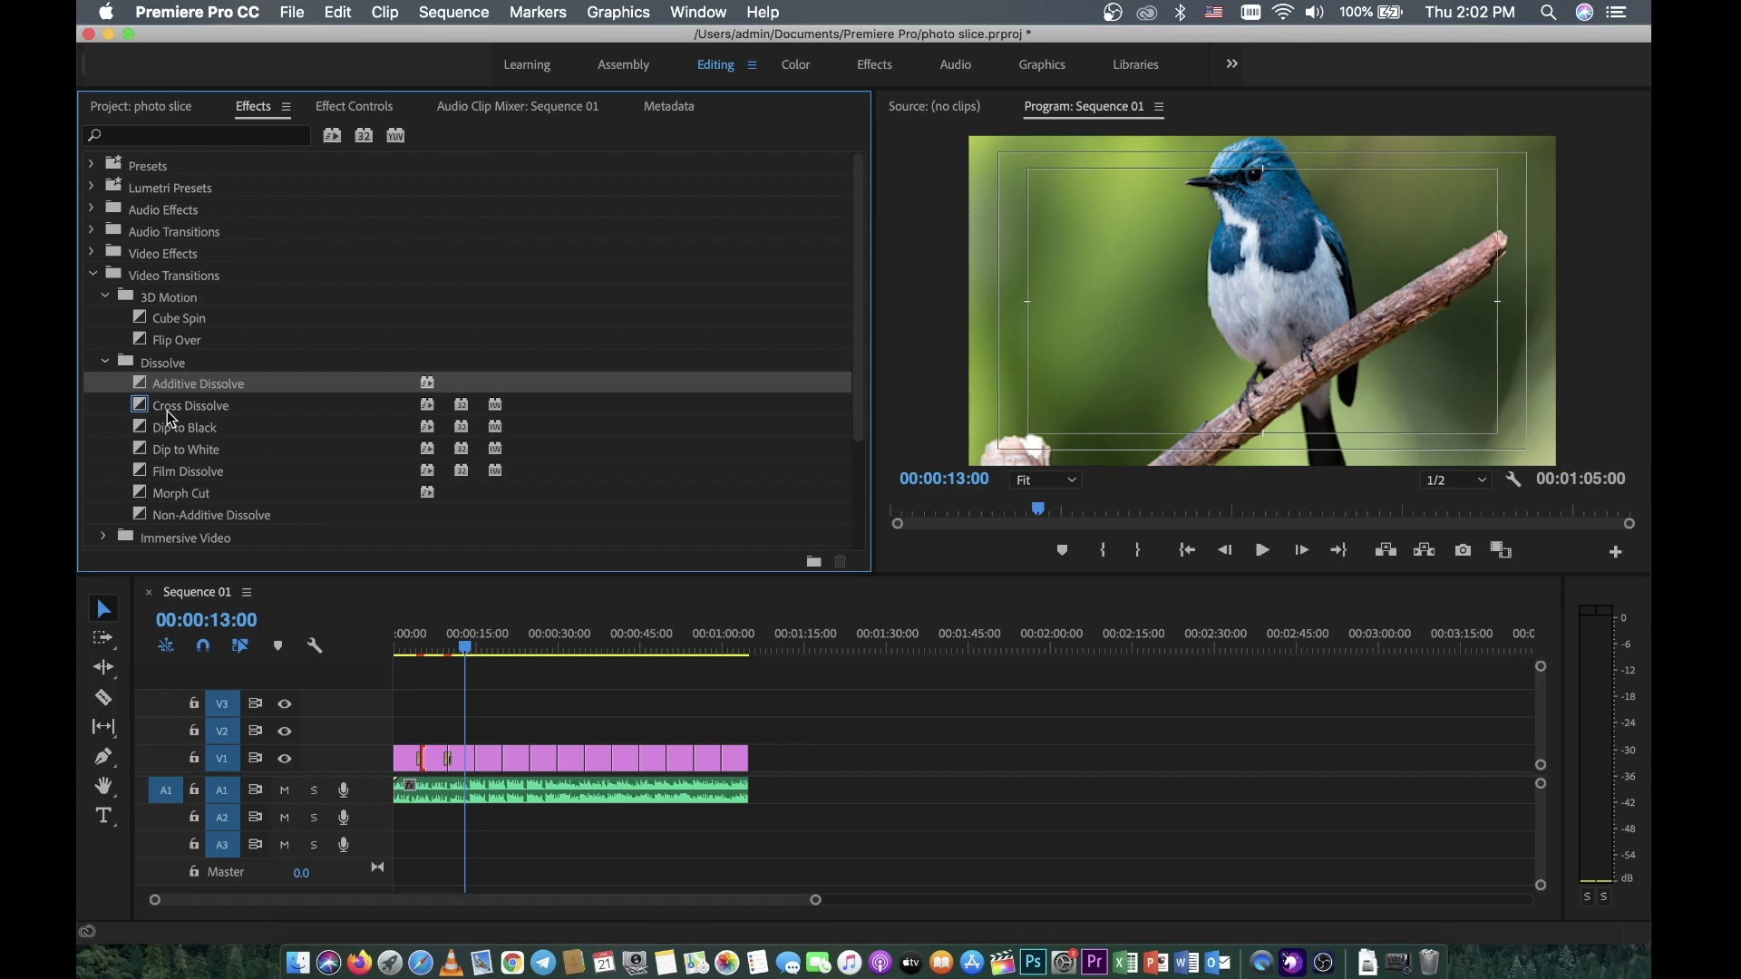
left_click(169, 414)
left_click_drag(169, 415, 432, 759)
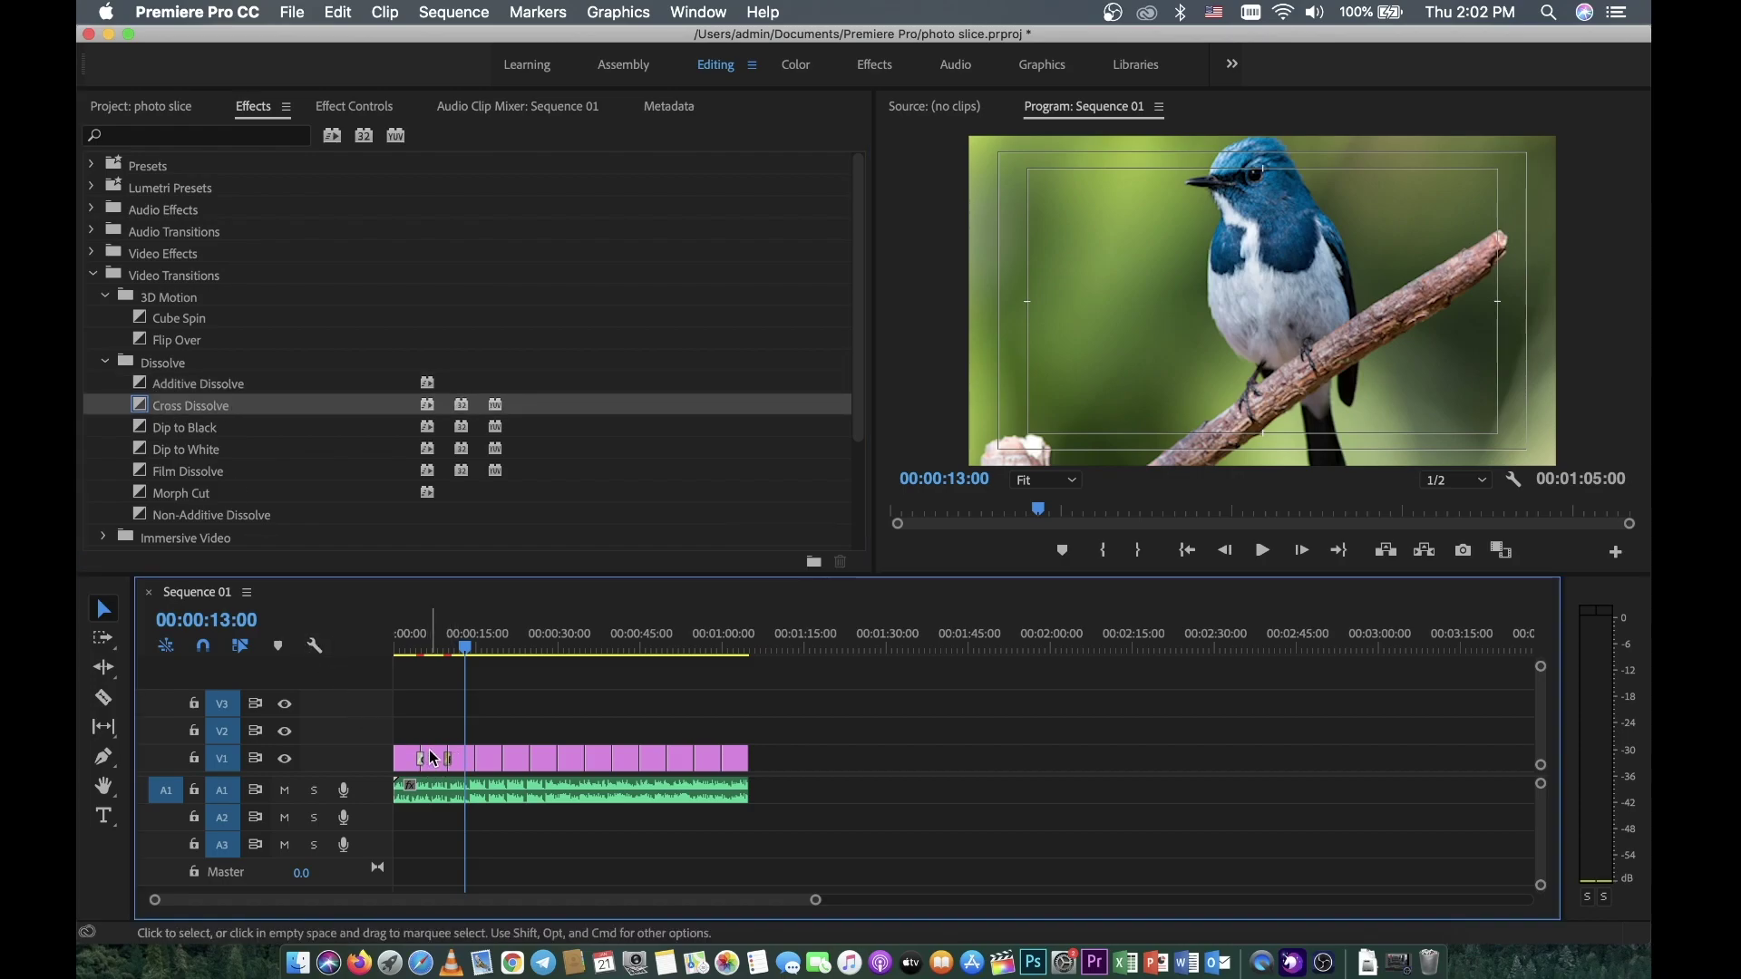
- Clear the transitions from the first photo cuts on V1
right_click(424, 766)
left_click(454, 791)
left_click_drag(467, 651, 445, 653)
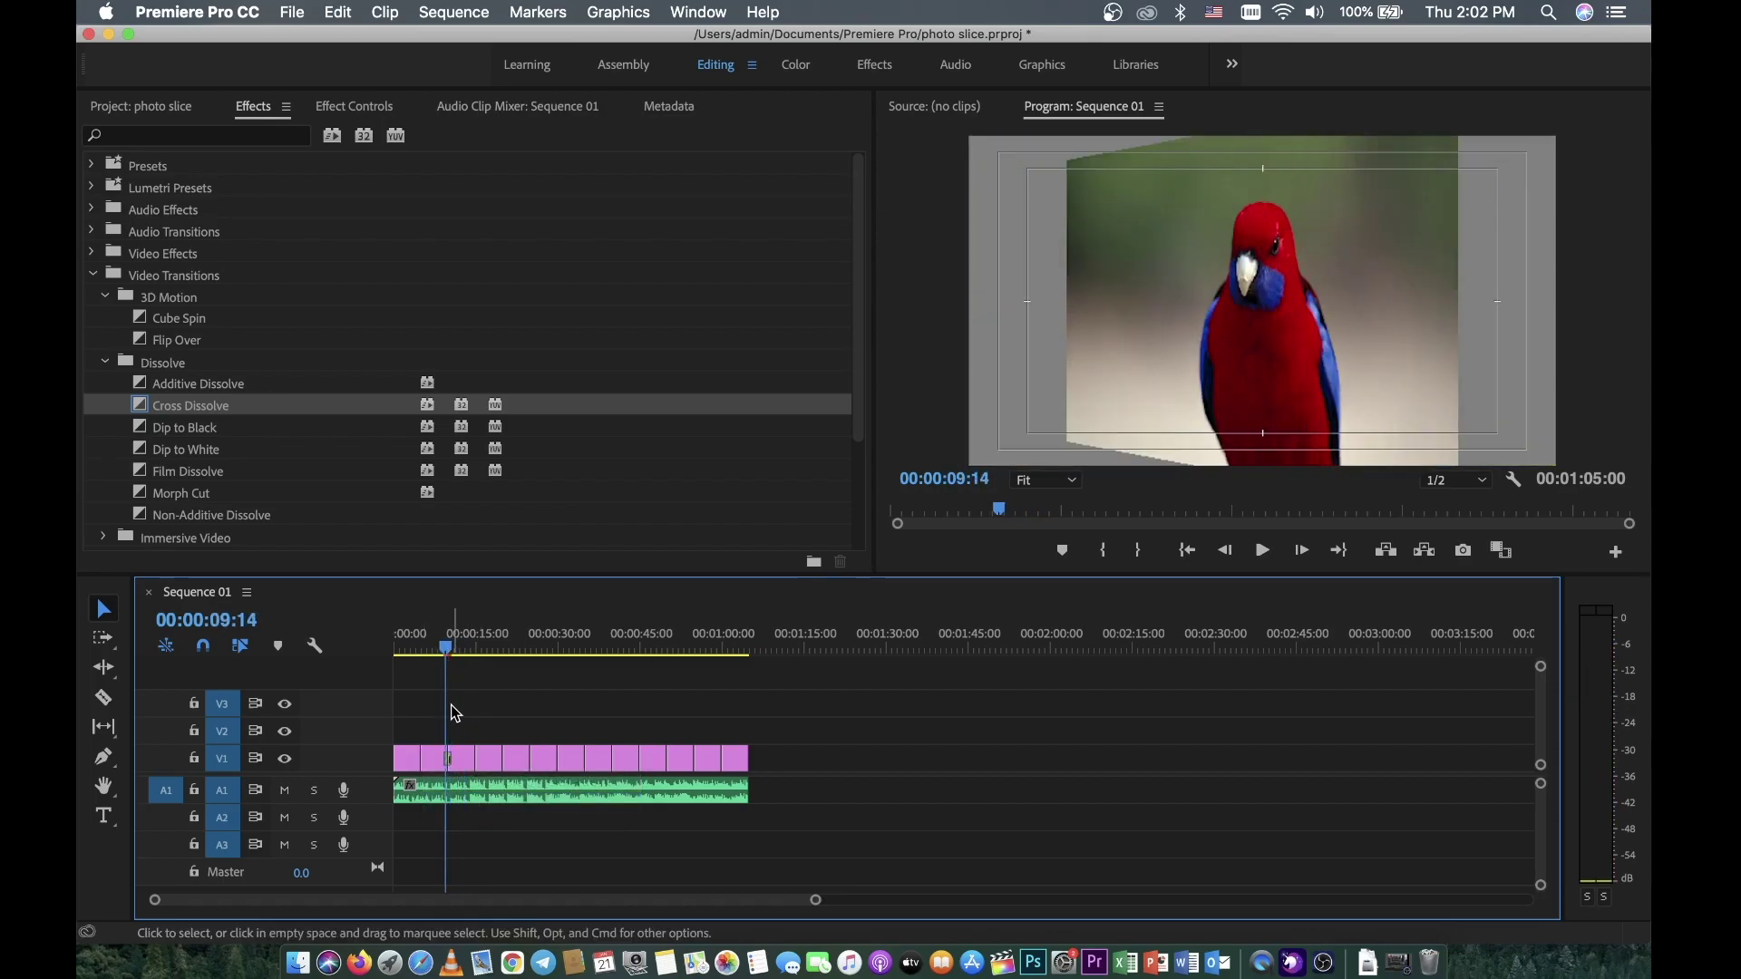
right_click(441, 763)
left_click(468, 791)
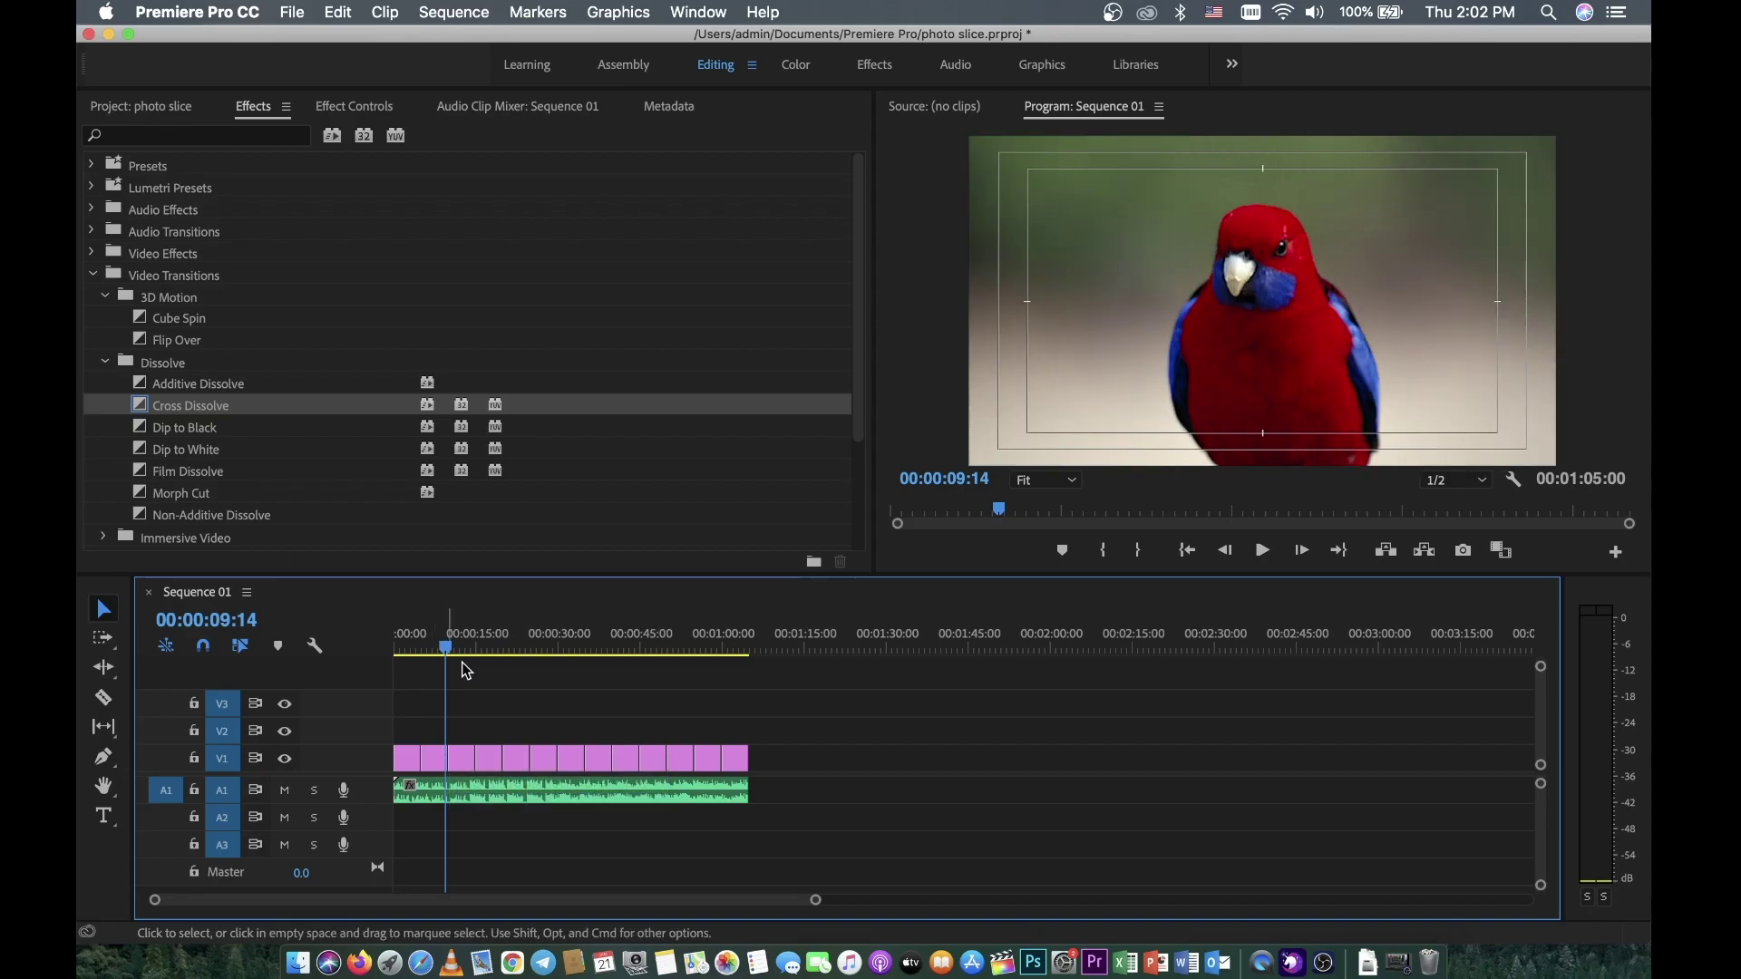
- Apply Cross Dissolve at the first photo cut and preview it from about two seconds
left_click_drag(453, 654, 365, 622)
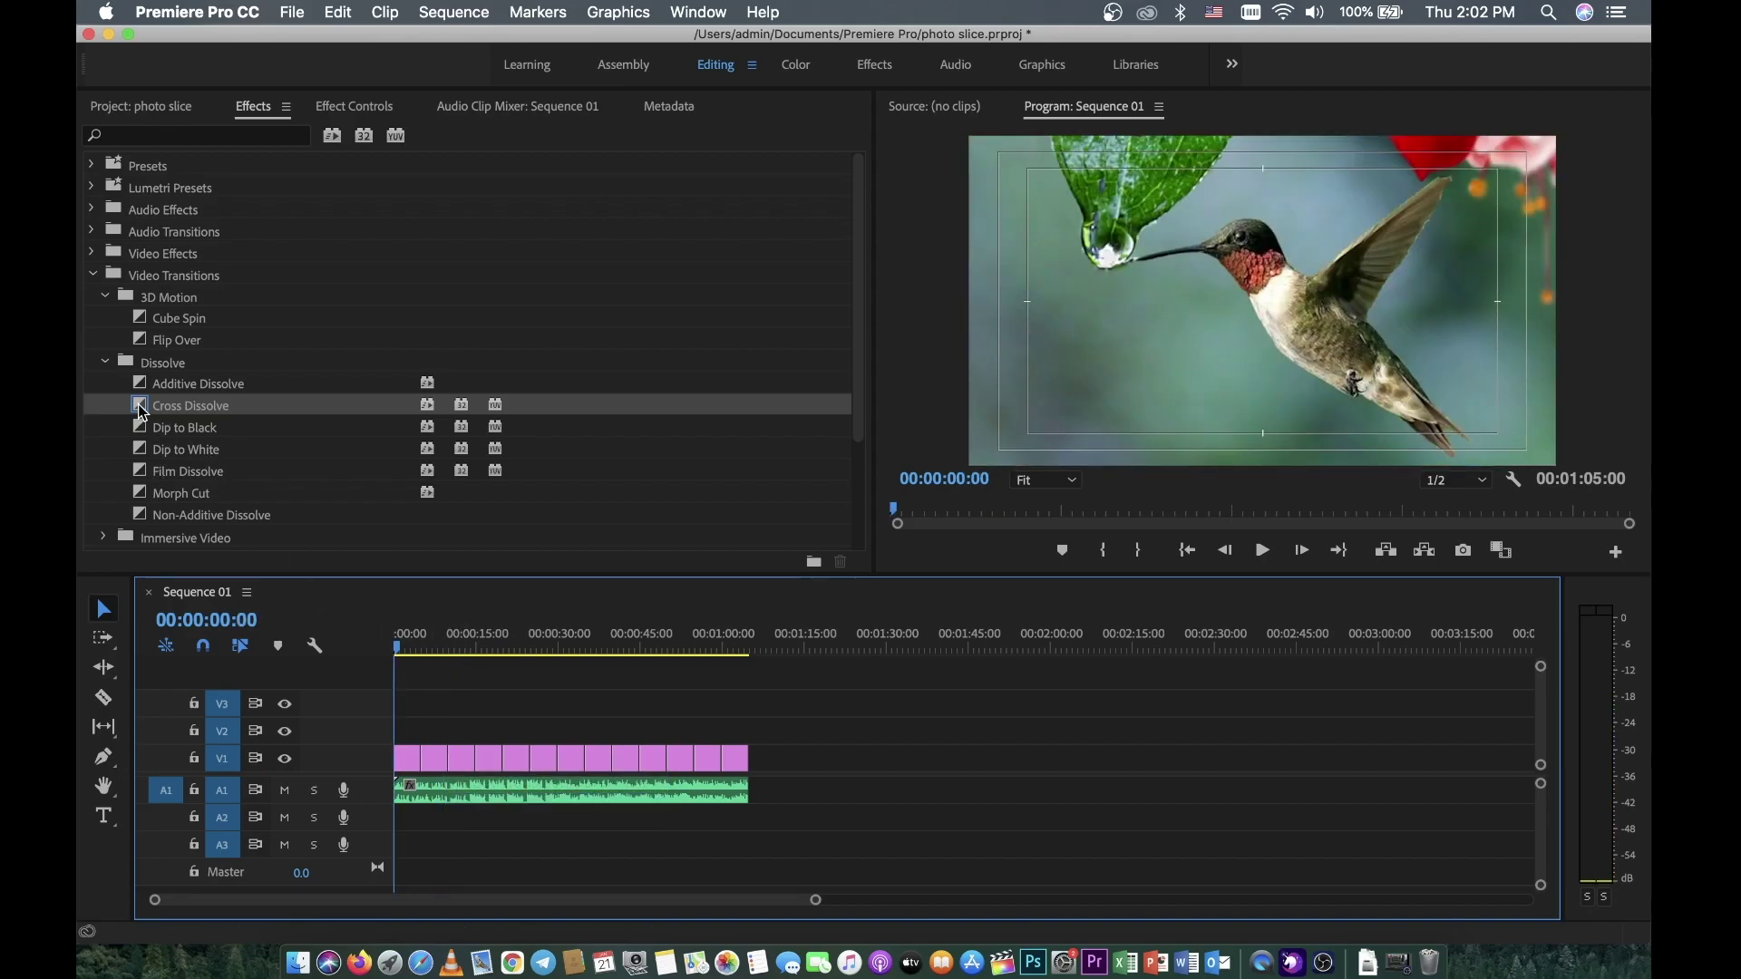
mouse_move(142, 410)
left_mouse_down()
mouse_move(371, 726)
mouse_move(420, 761)
left_mouse_up()
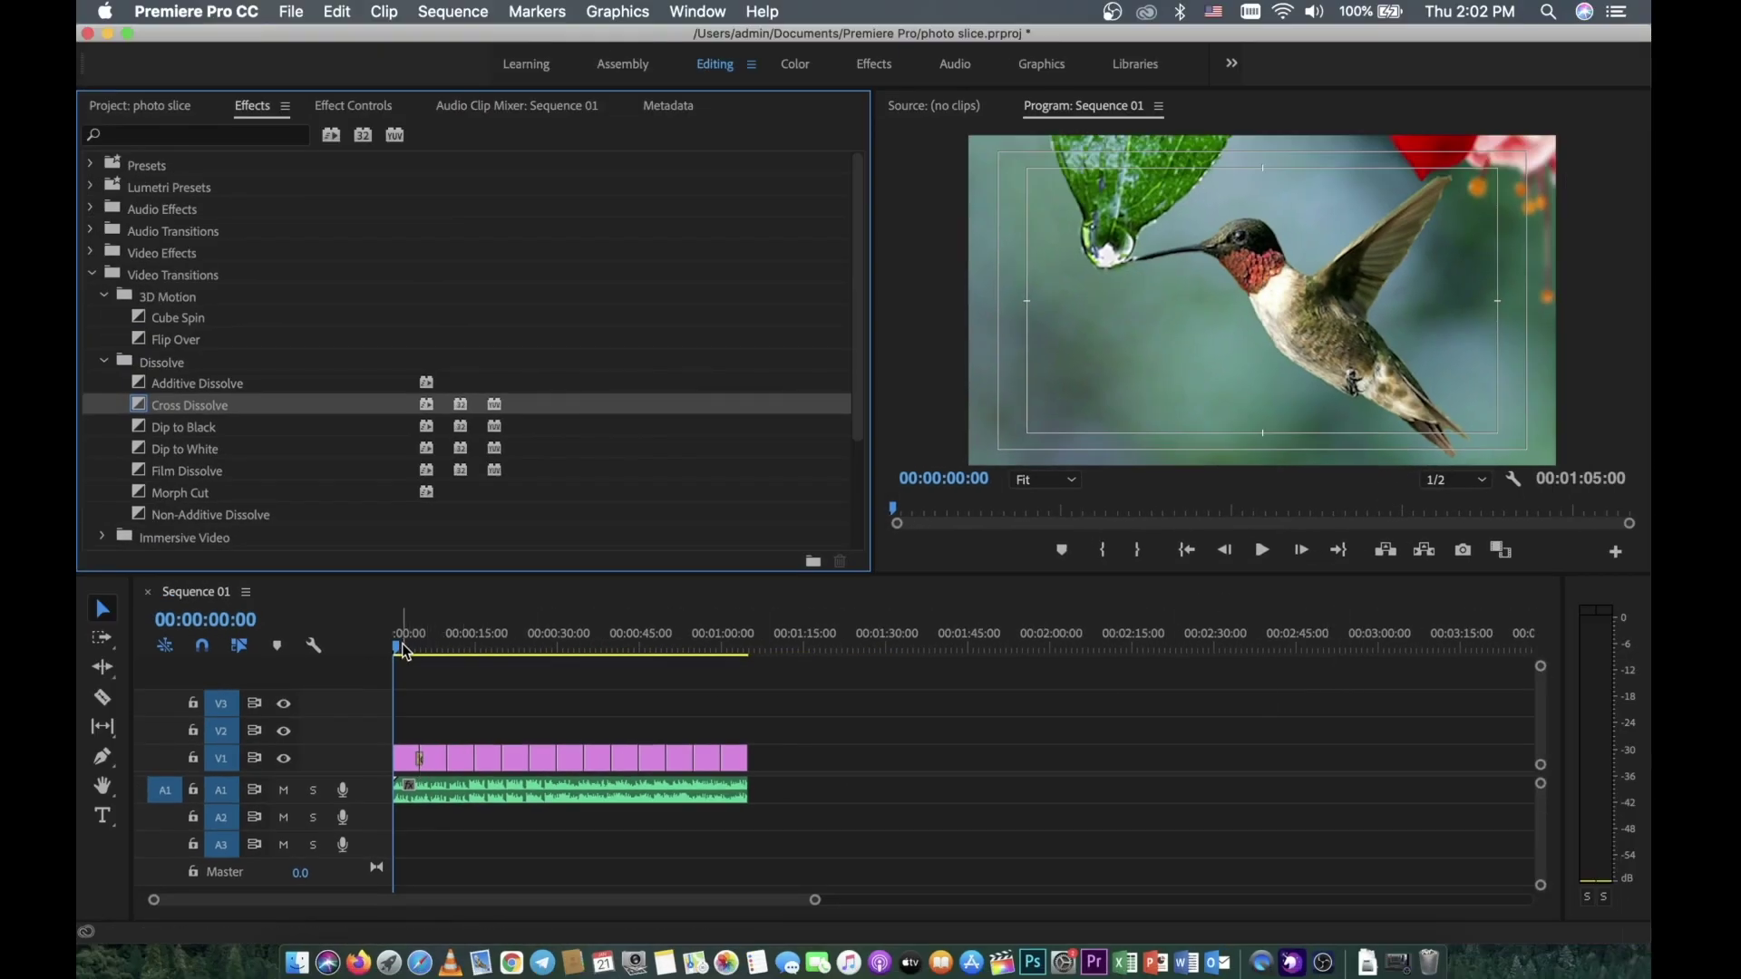
left_click(405, 649)
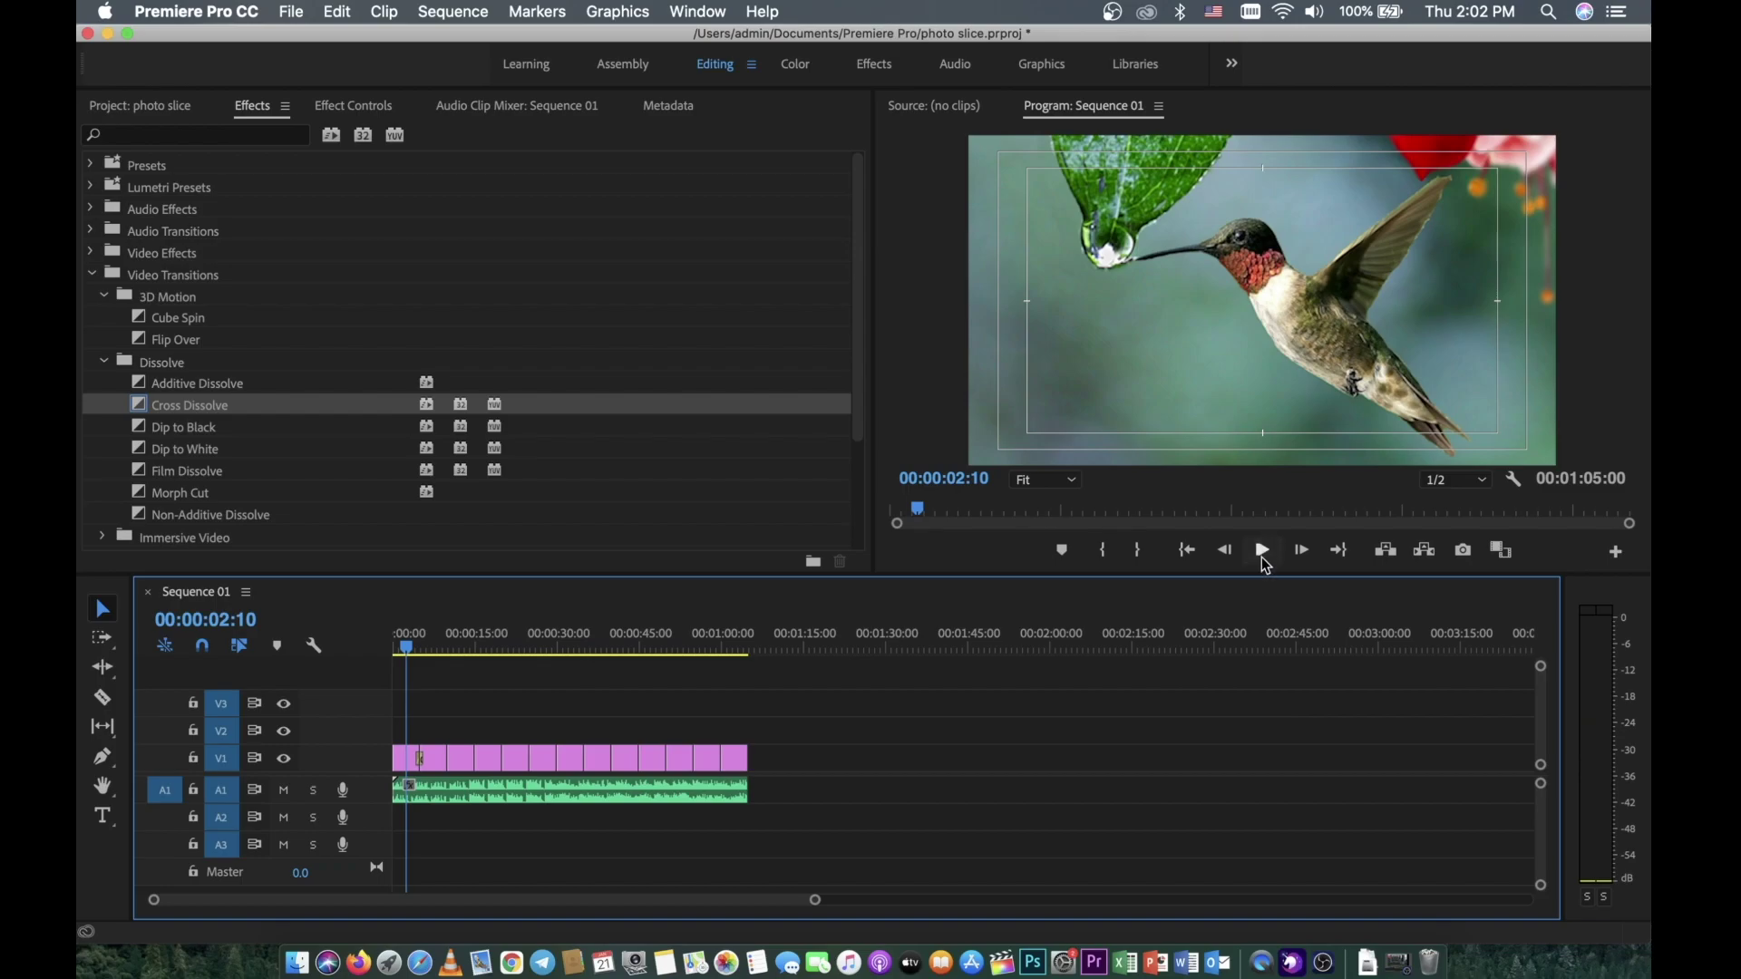
left_click(1261, 556)
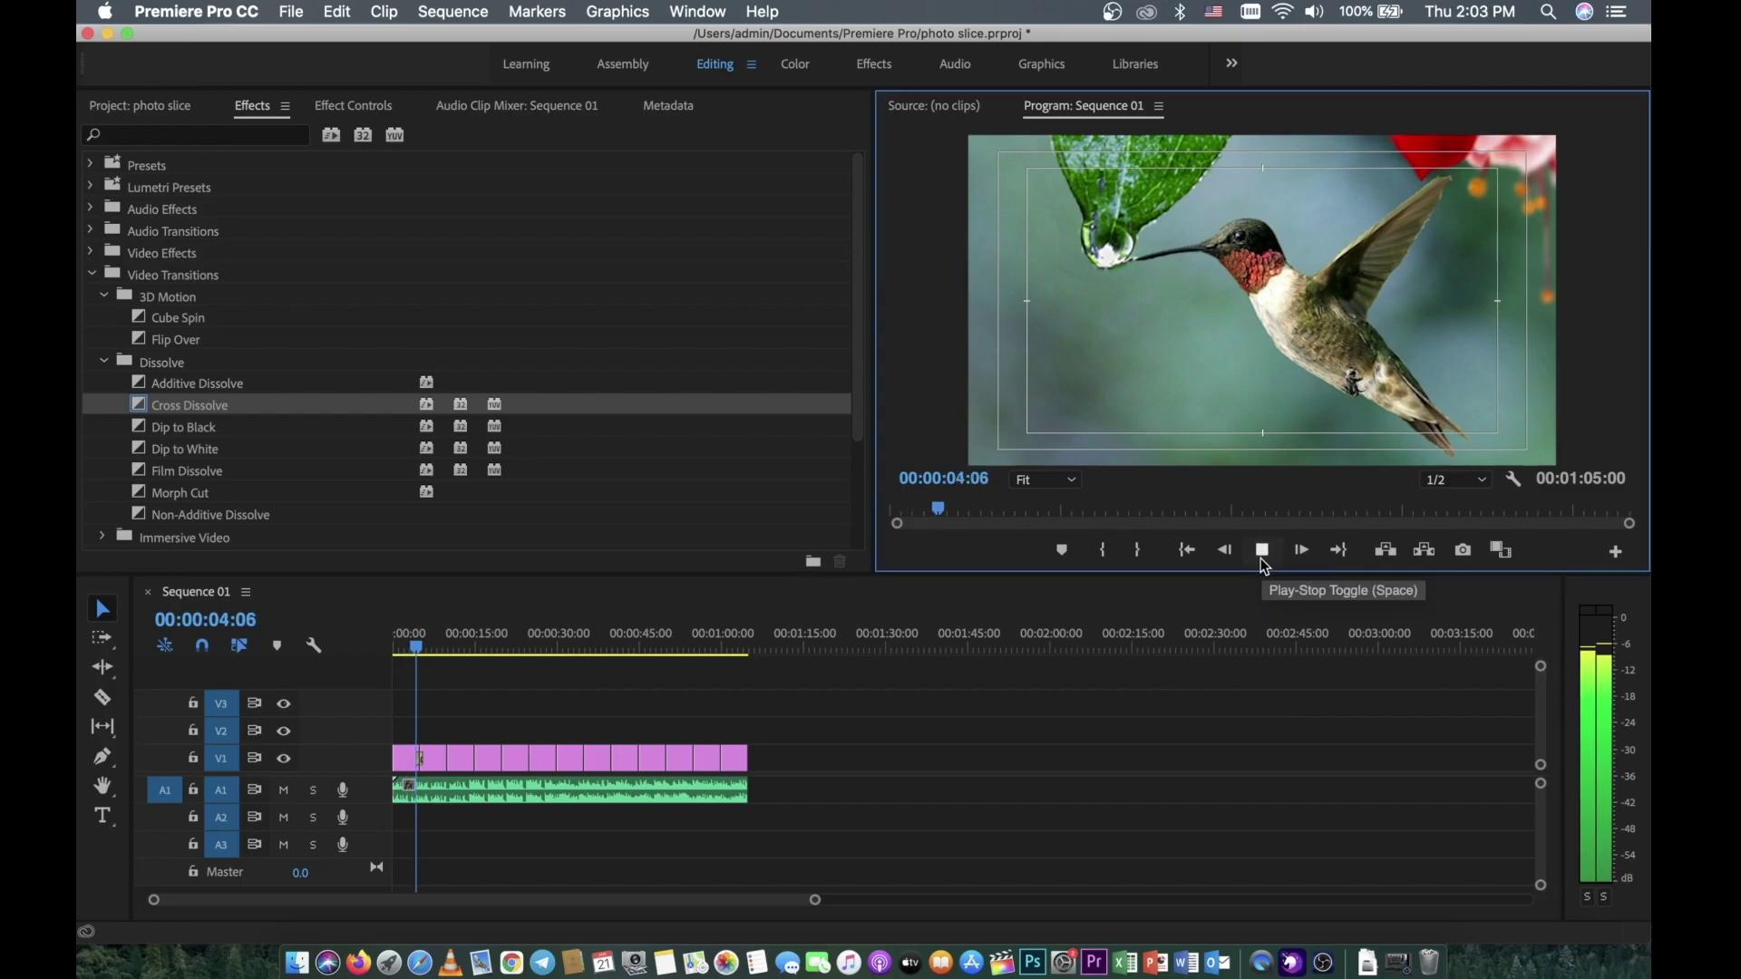
left_click(454, 666)
key("Home")
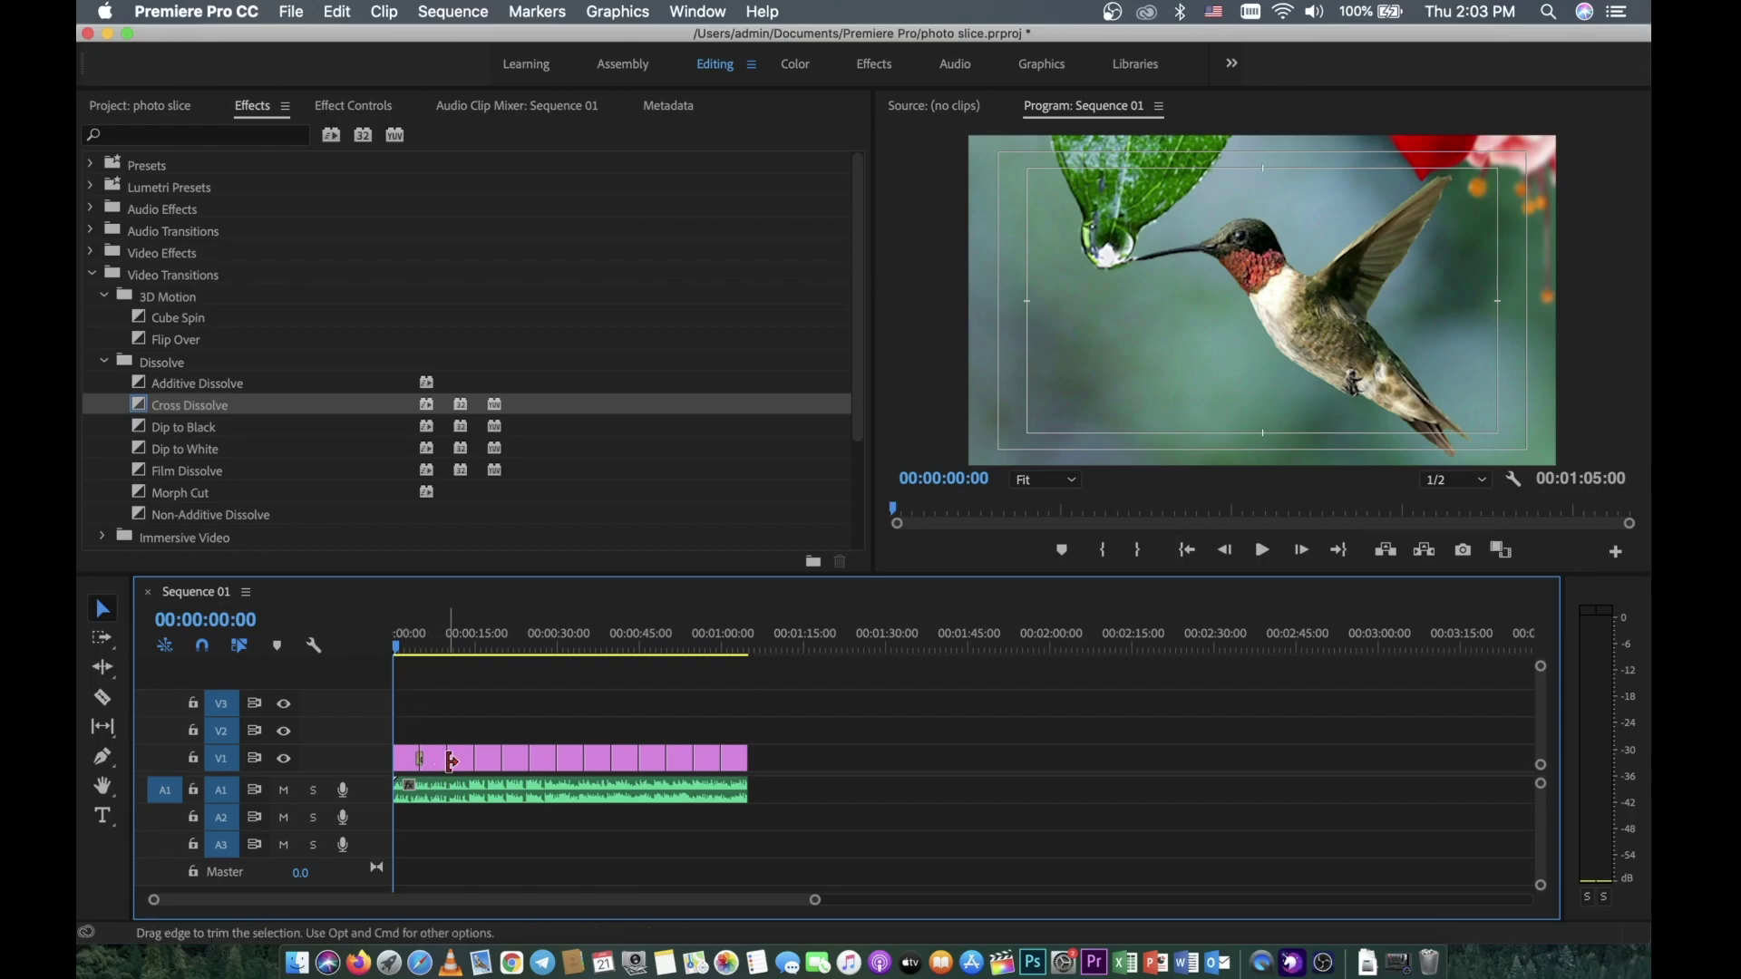
- Select all thirteen photo clips on V1 and apply the default Cross Dissolve with Cmd+D
left_click(481, 760)
left_click_drag(761, 751, 399, 754)
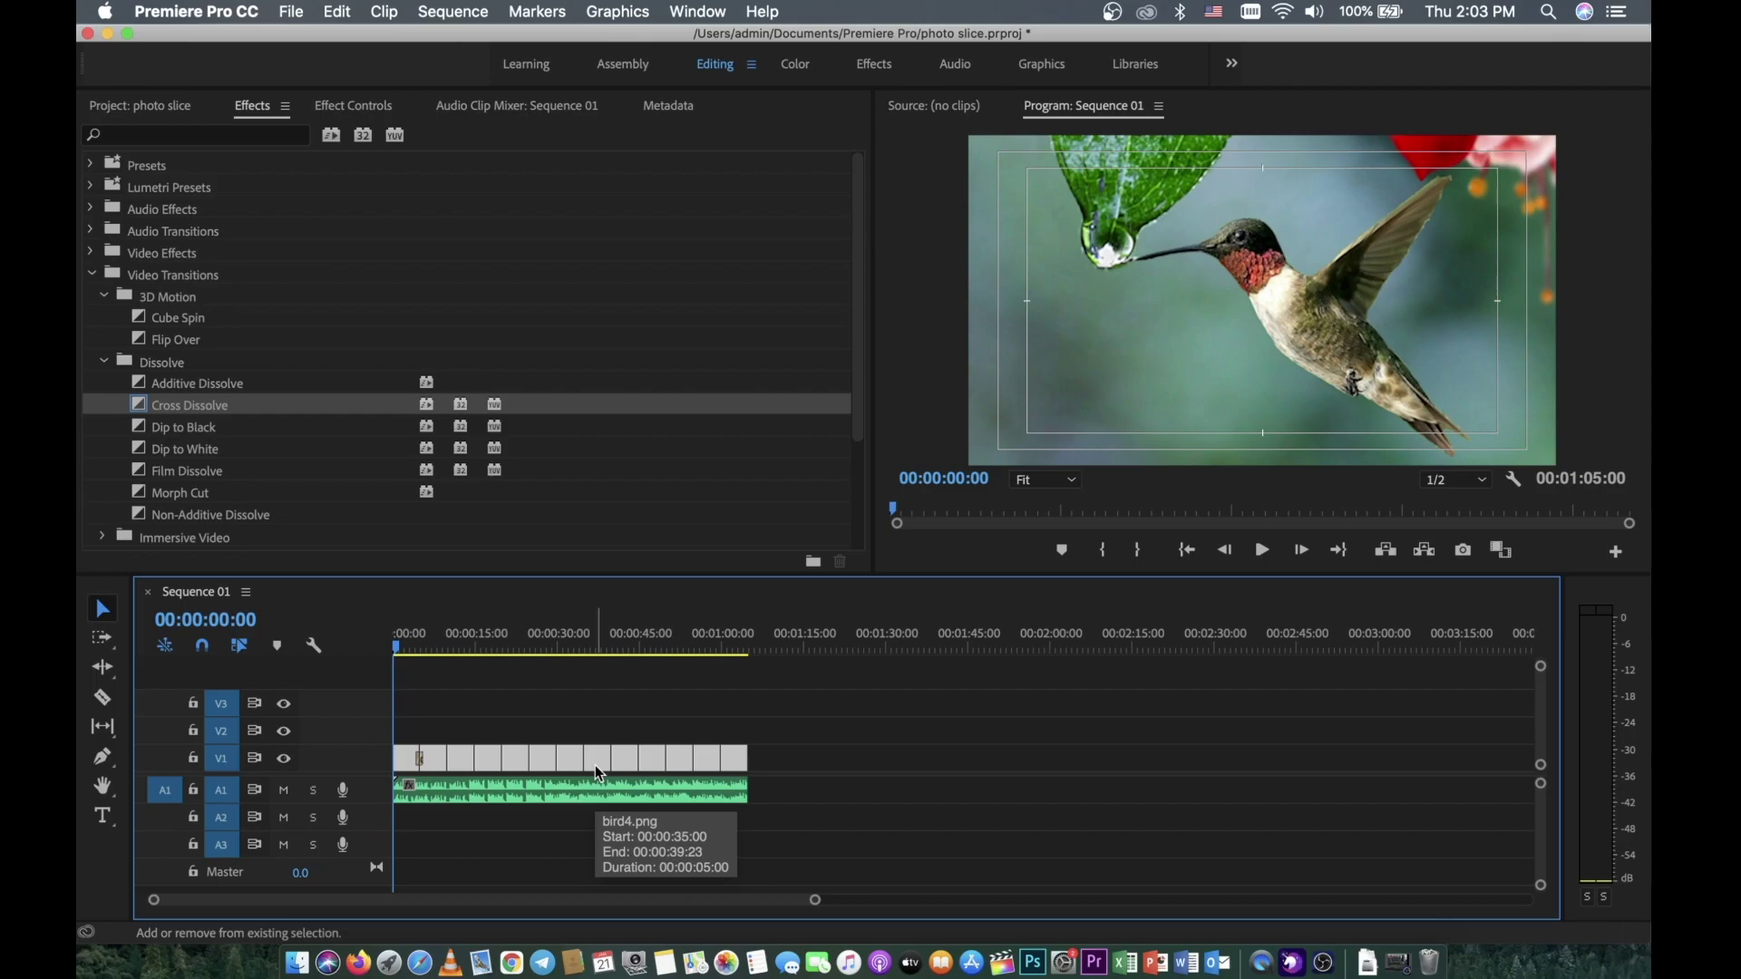
key("super+d")
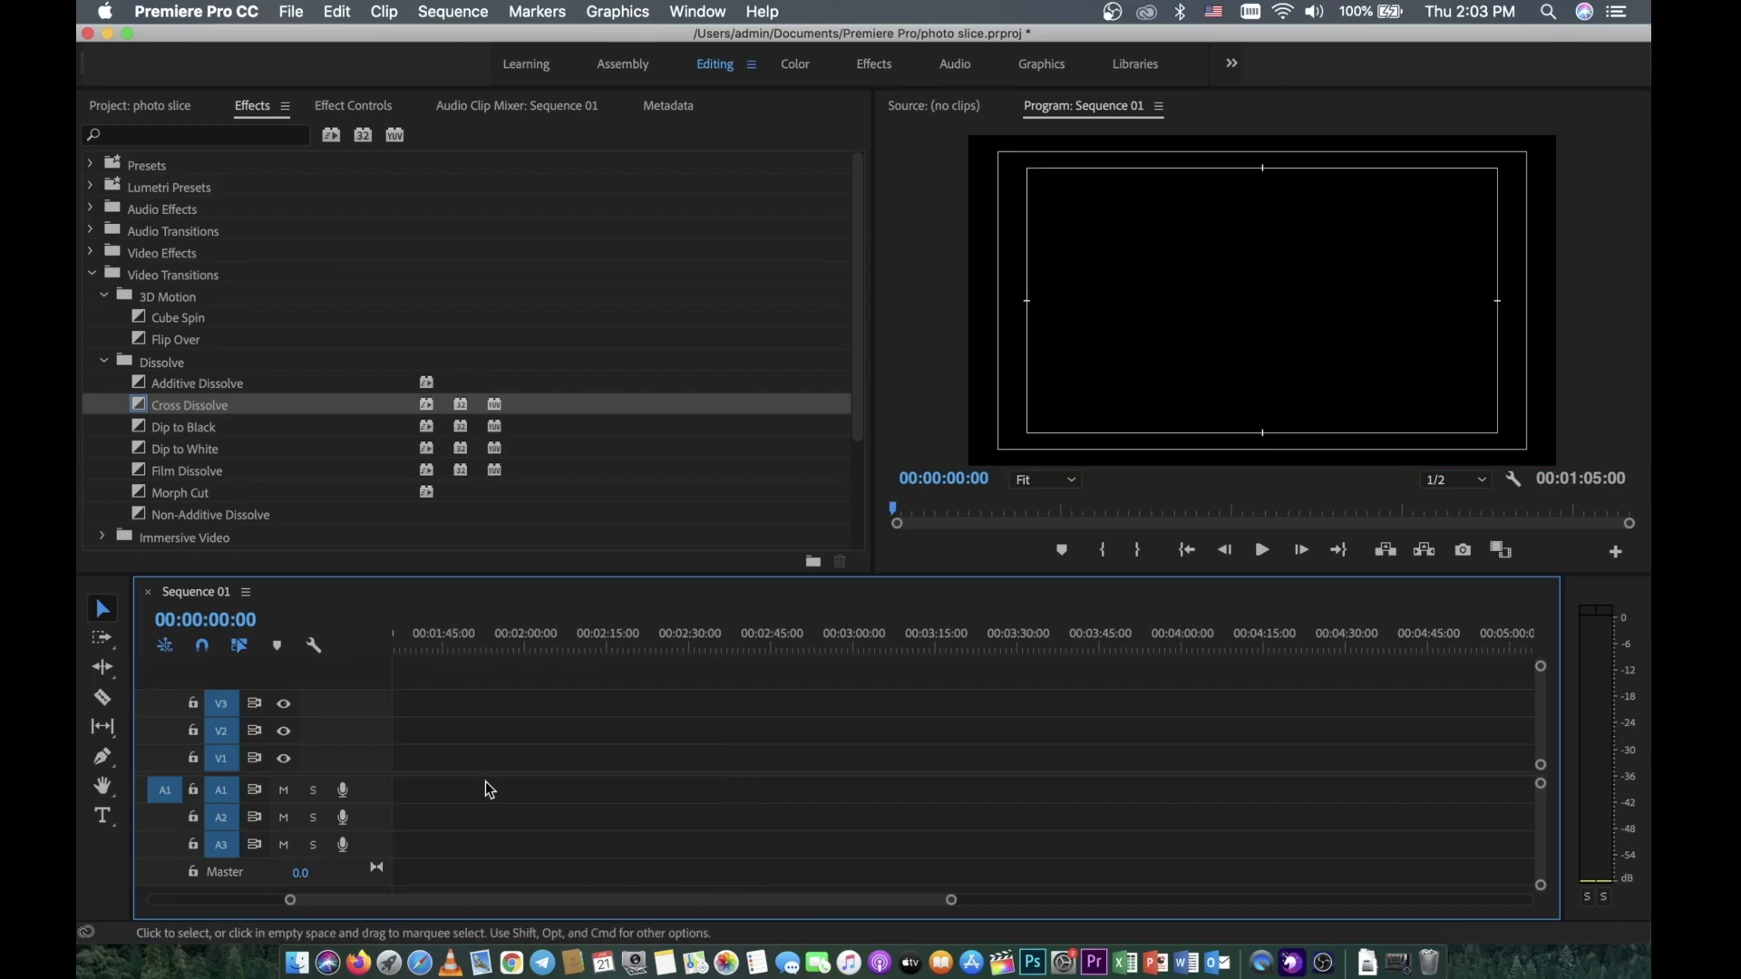
scroll(486, 782, "right", 2)
scroll(495, 796, "left", 2)
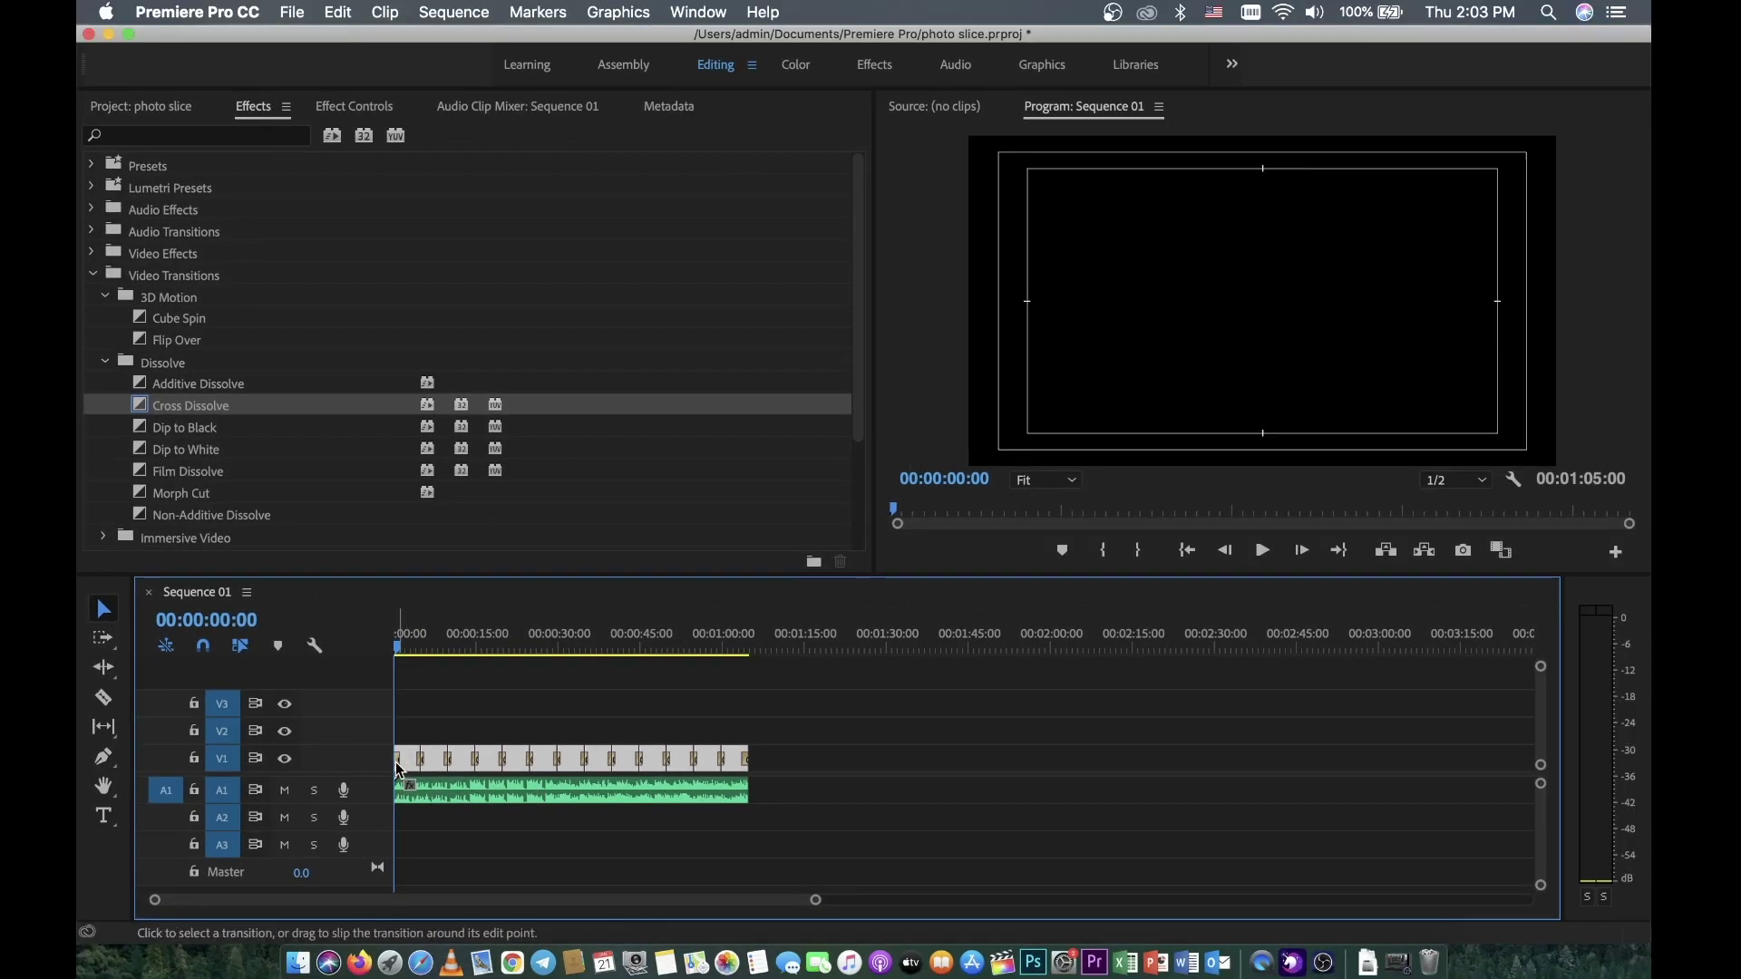
- Play the slideshow from near the start to check every Cross Dissolve
left_click(400, 657)
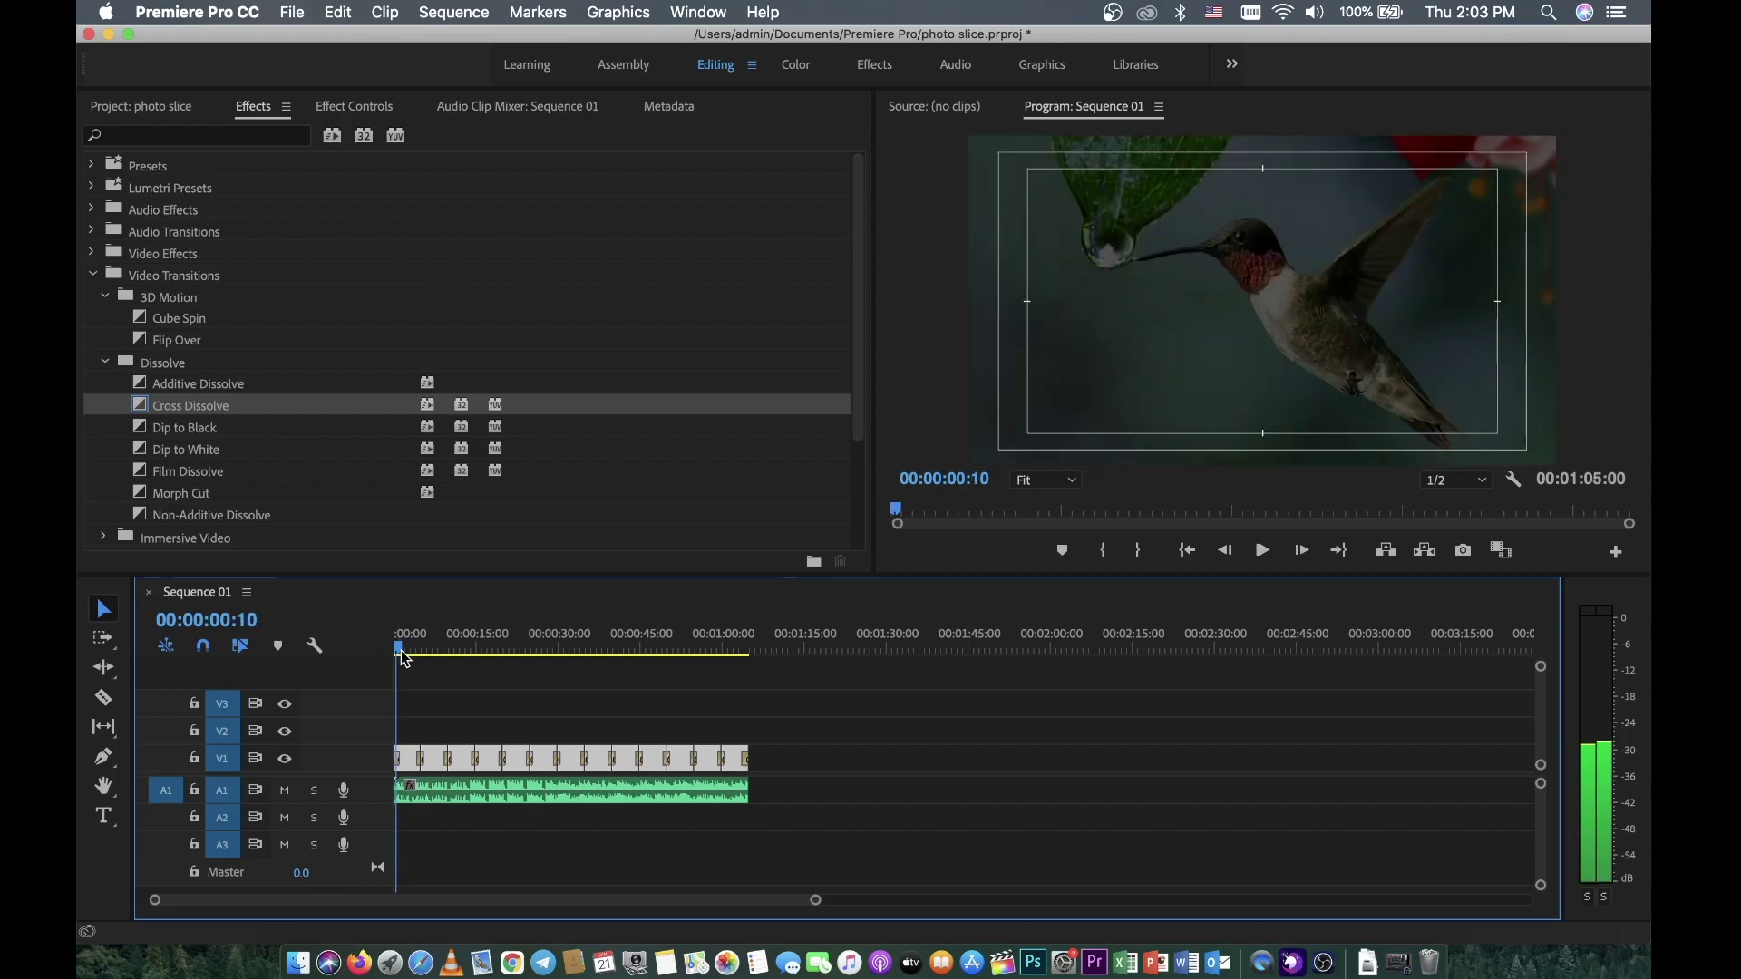
left_click(1263, 551)
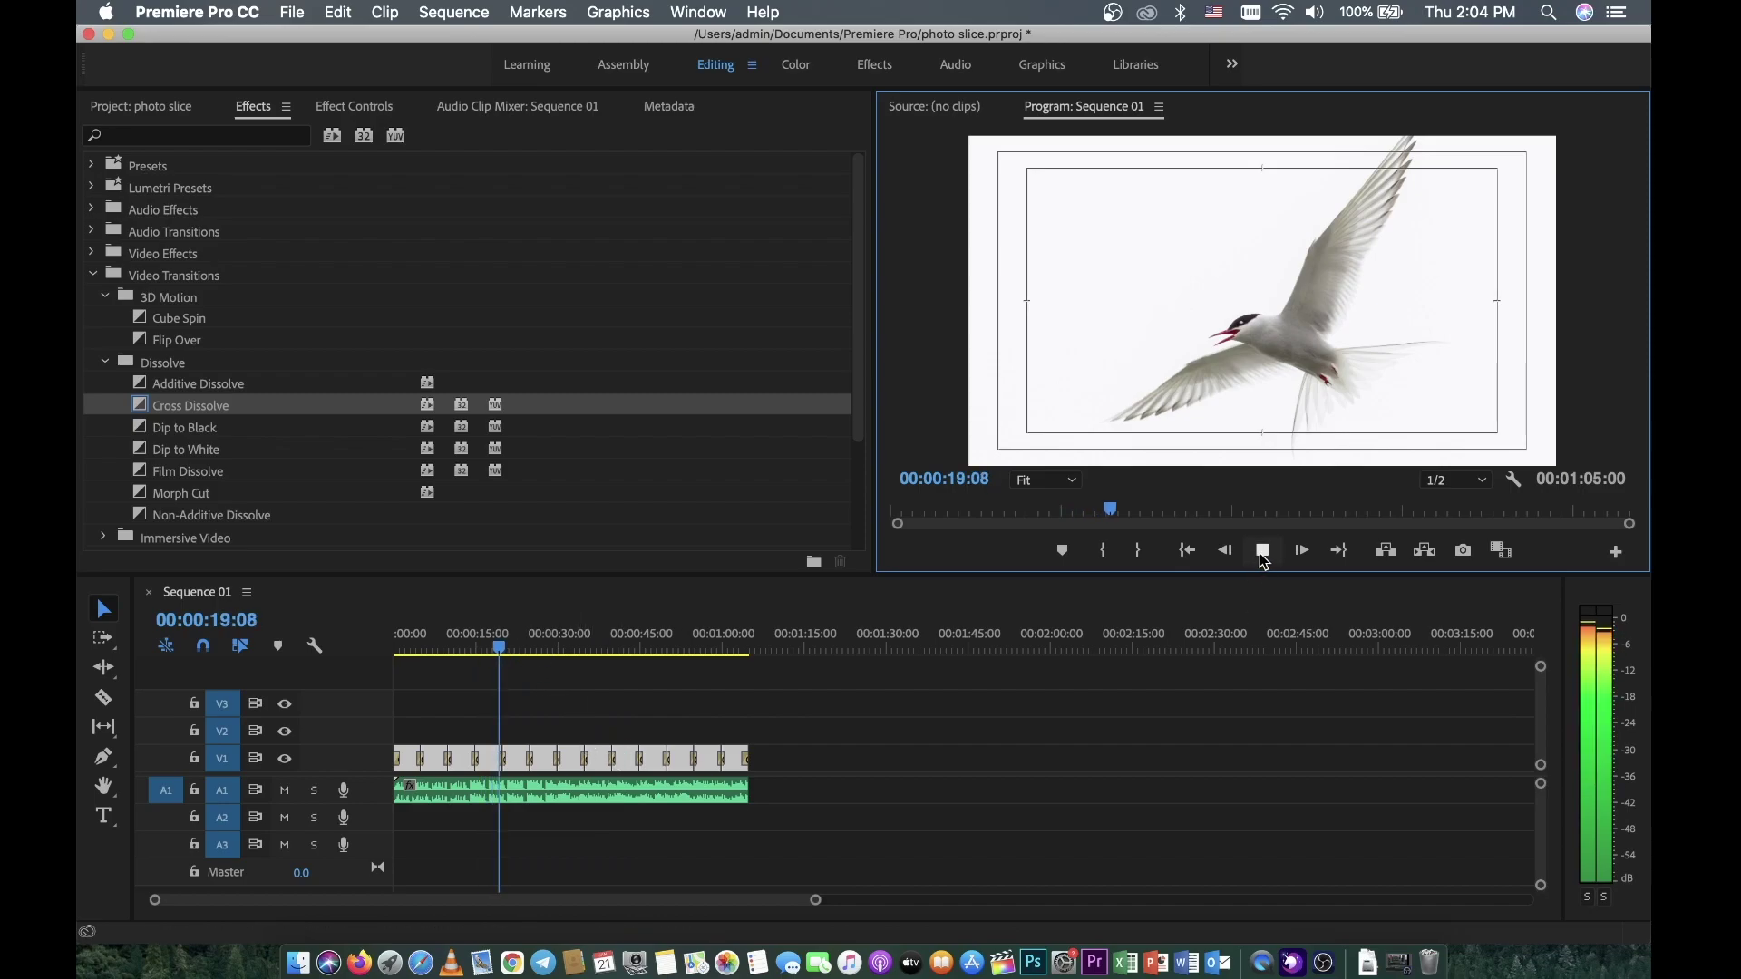
left_click(1262, 553)
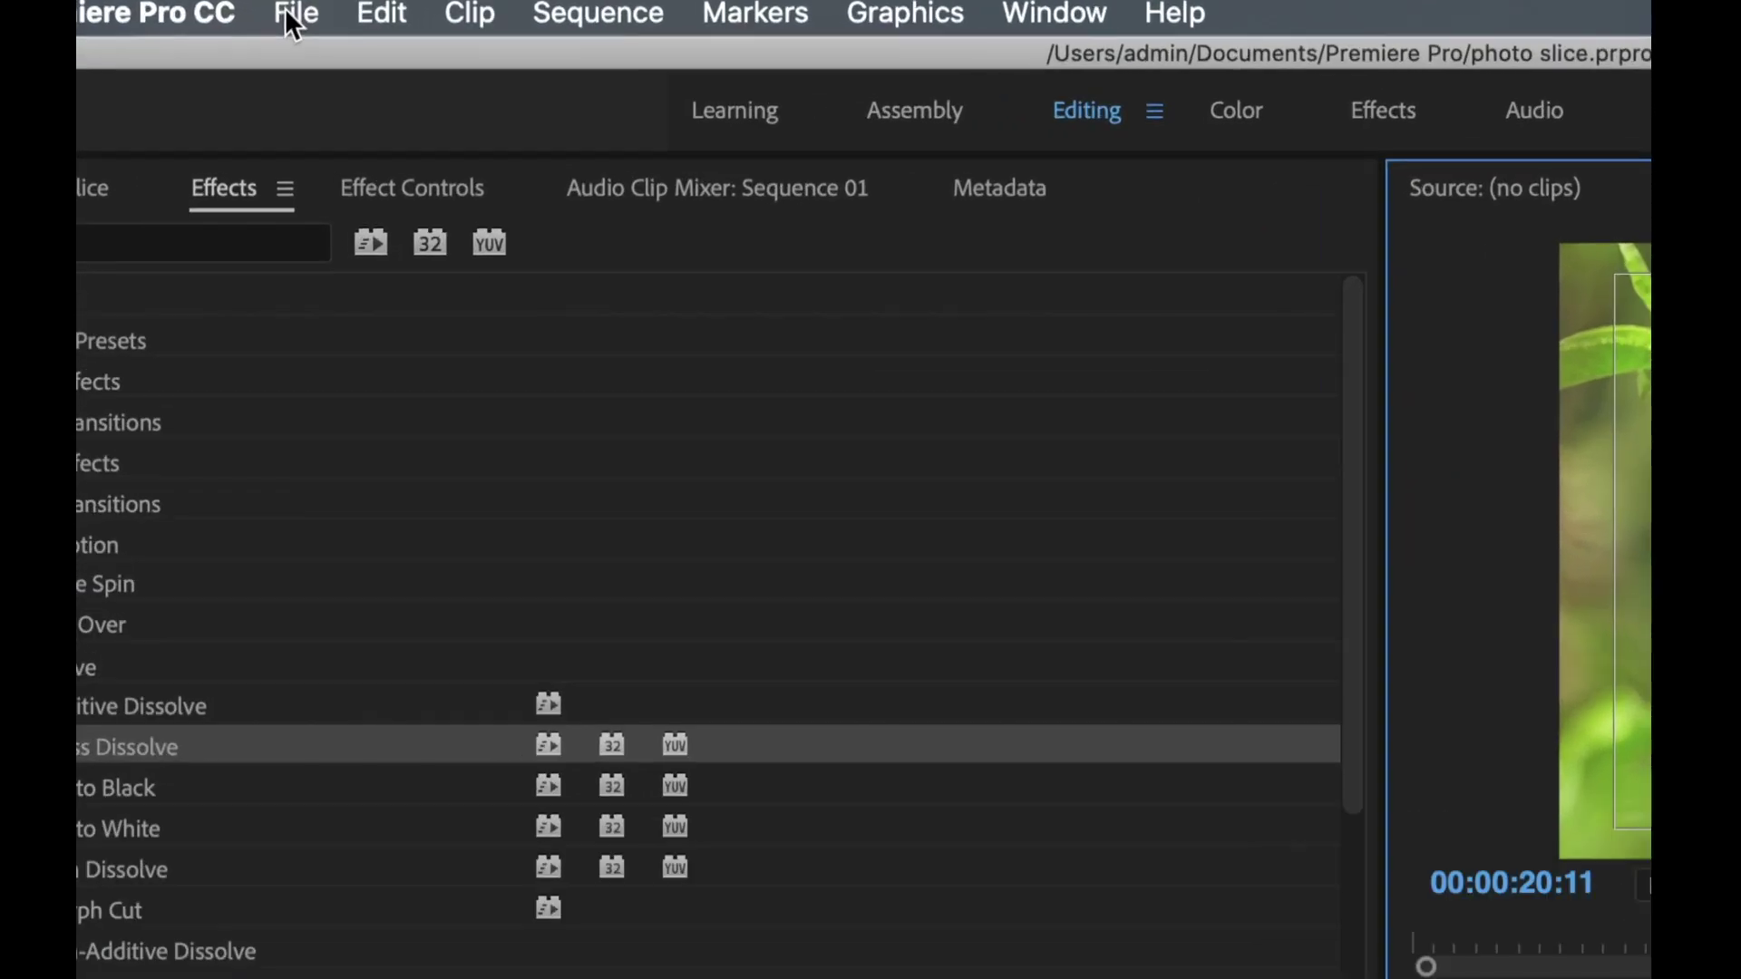
left_click(297, 18)
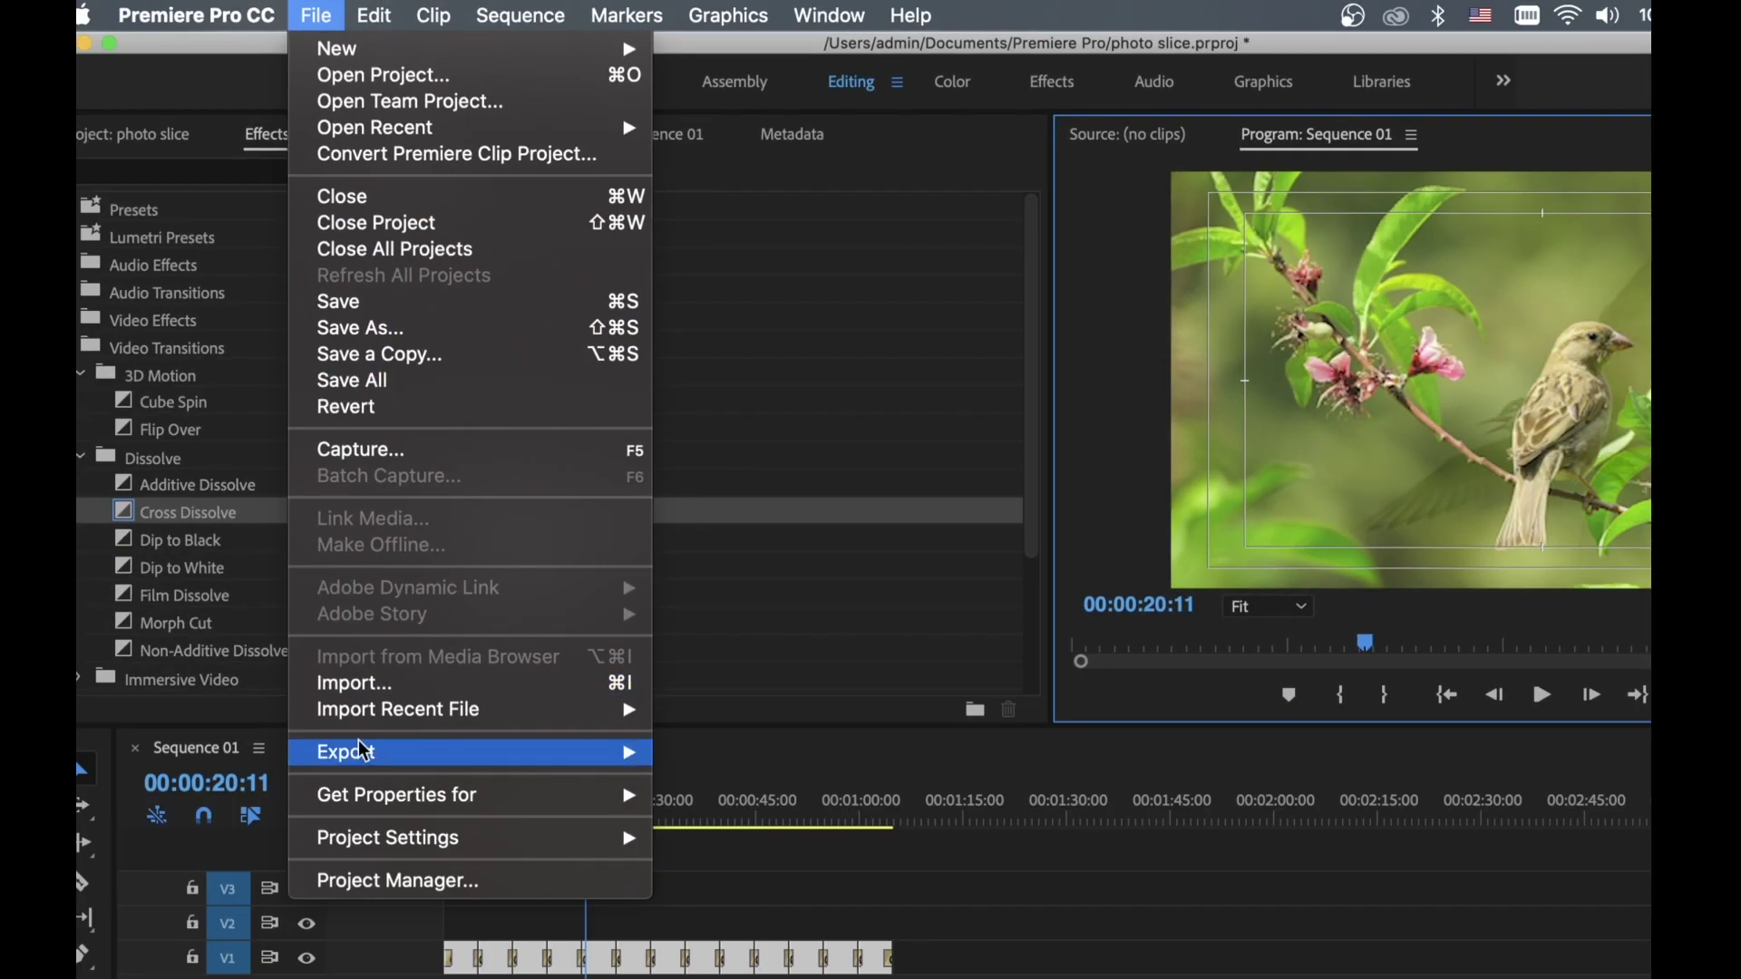
- Choose File > Export > Media to open Export Settings for Sequence 01
mouse_move(362, 750)
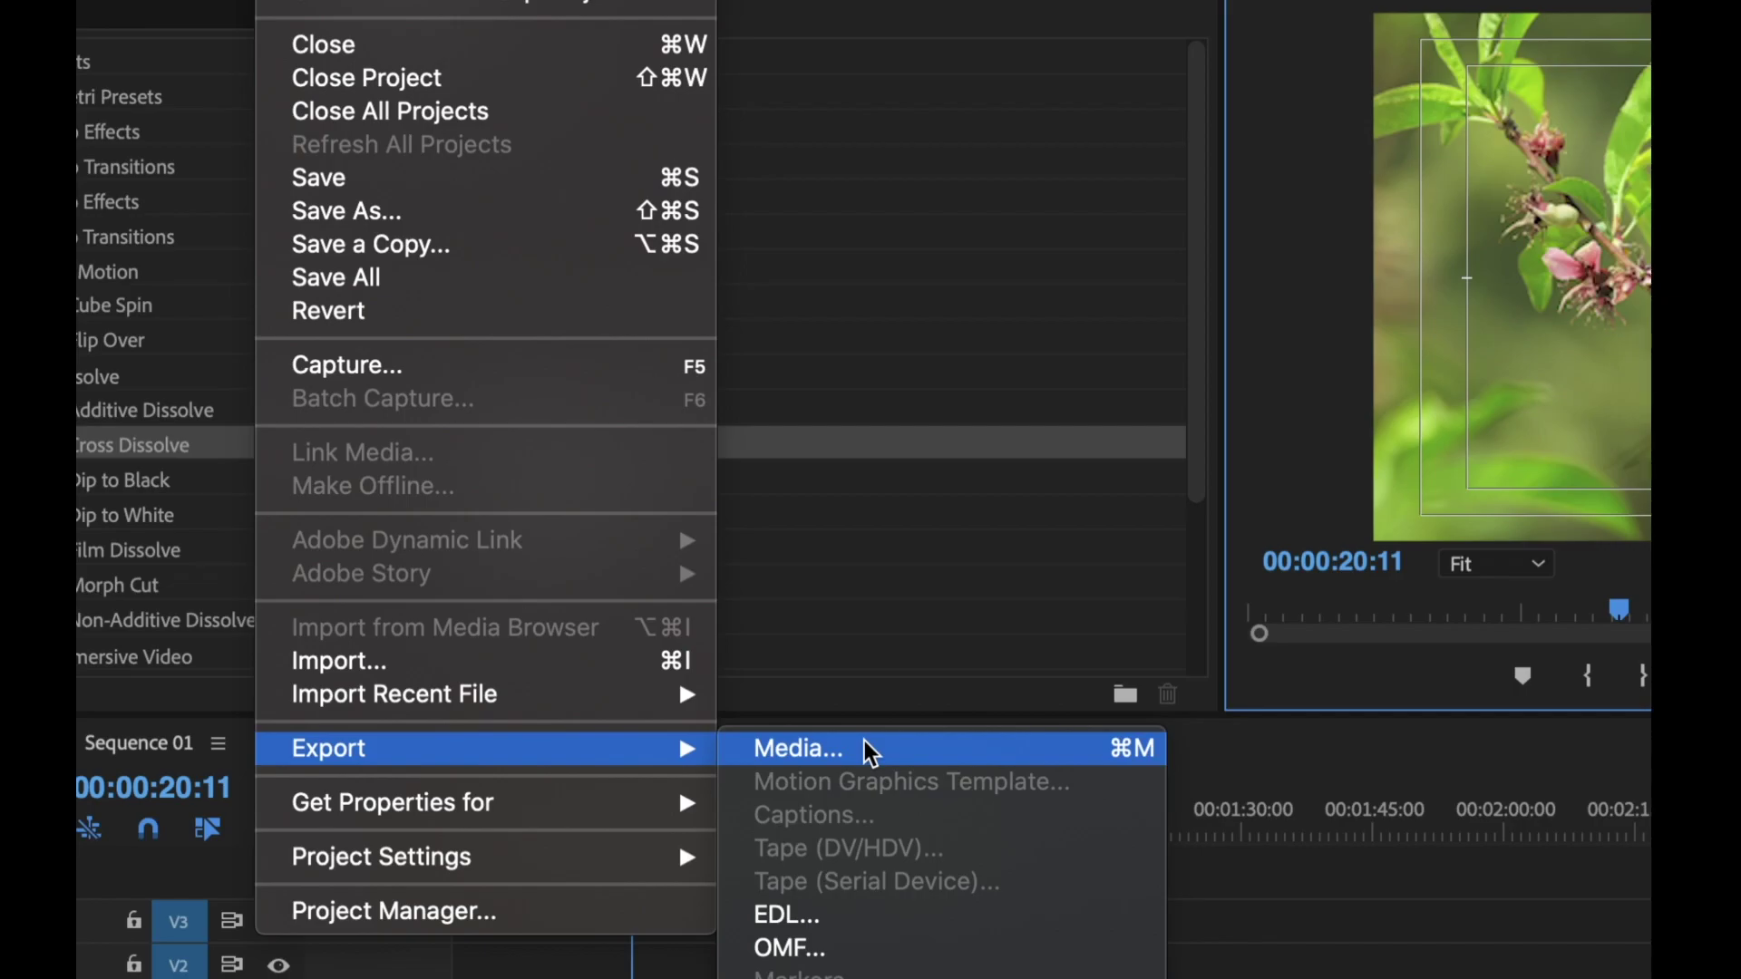
left_click(870, 752)
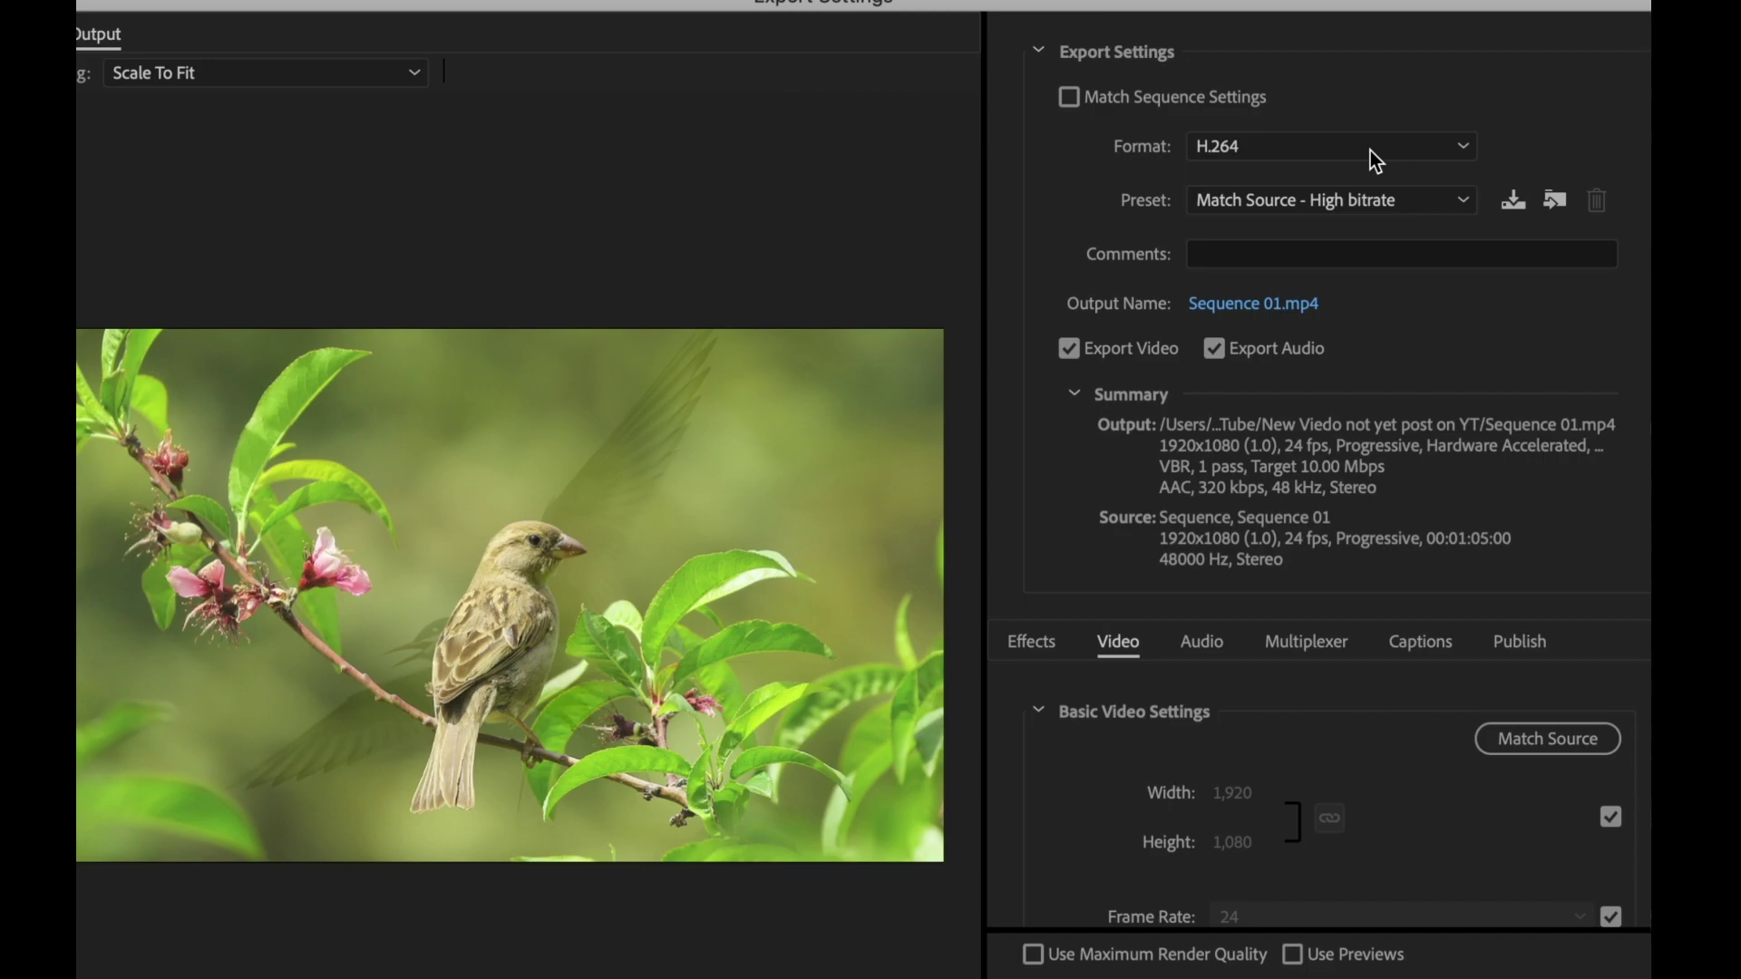
- Keep the H.264 format and choose the YouTube 1080p HD preset, estimated at 126 MB
left_click(1288, 145)
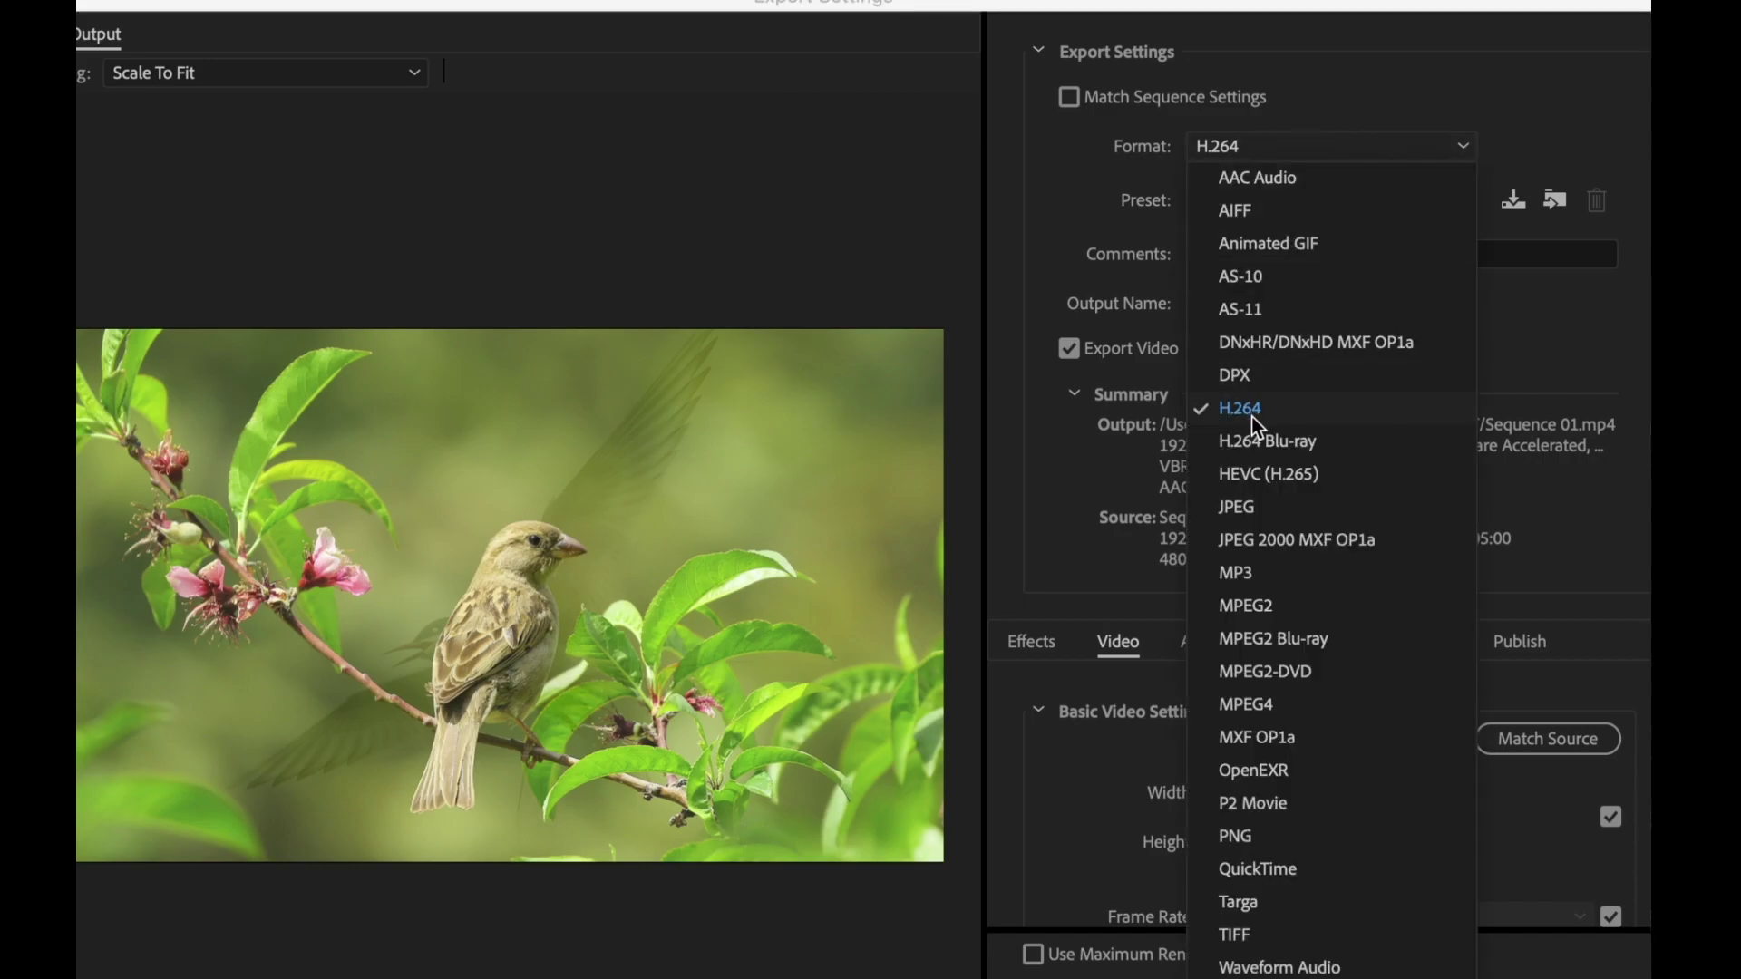
left_click(1251, 416)
left_click(1244, 202)
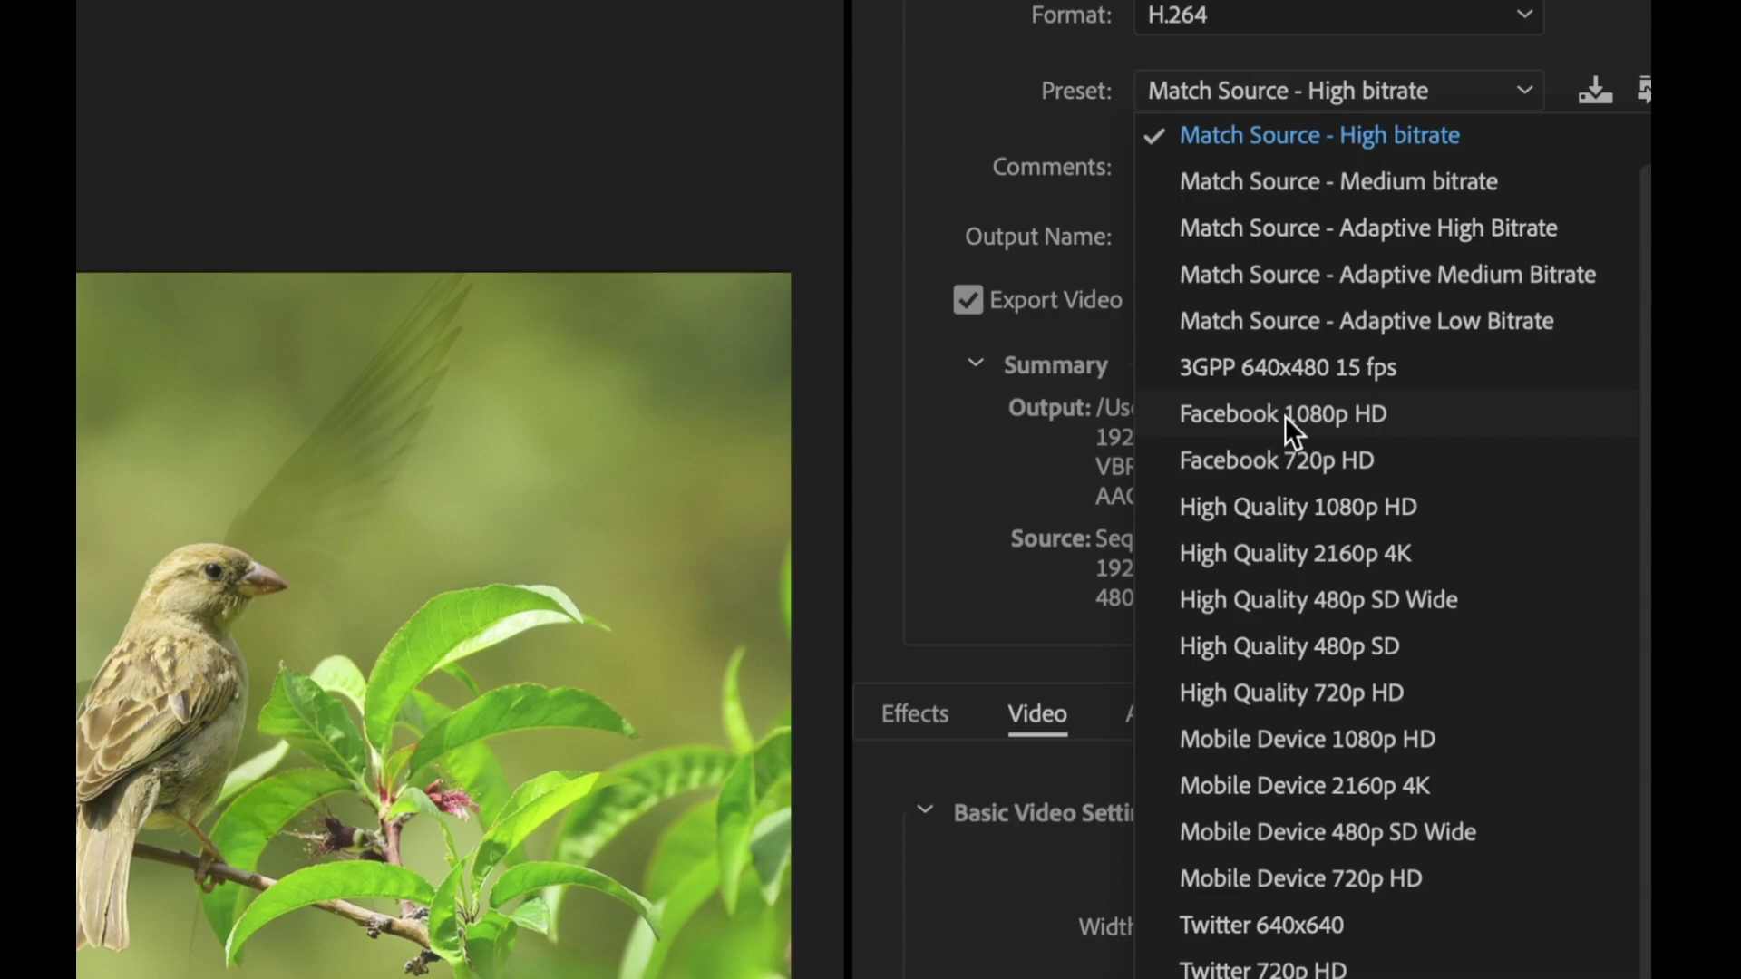
left_click(1286, 415)
left_click(1286, 101)
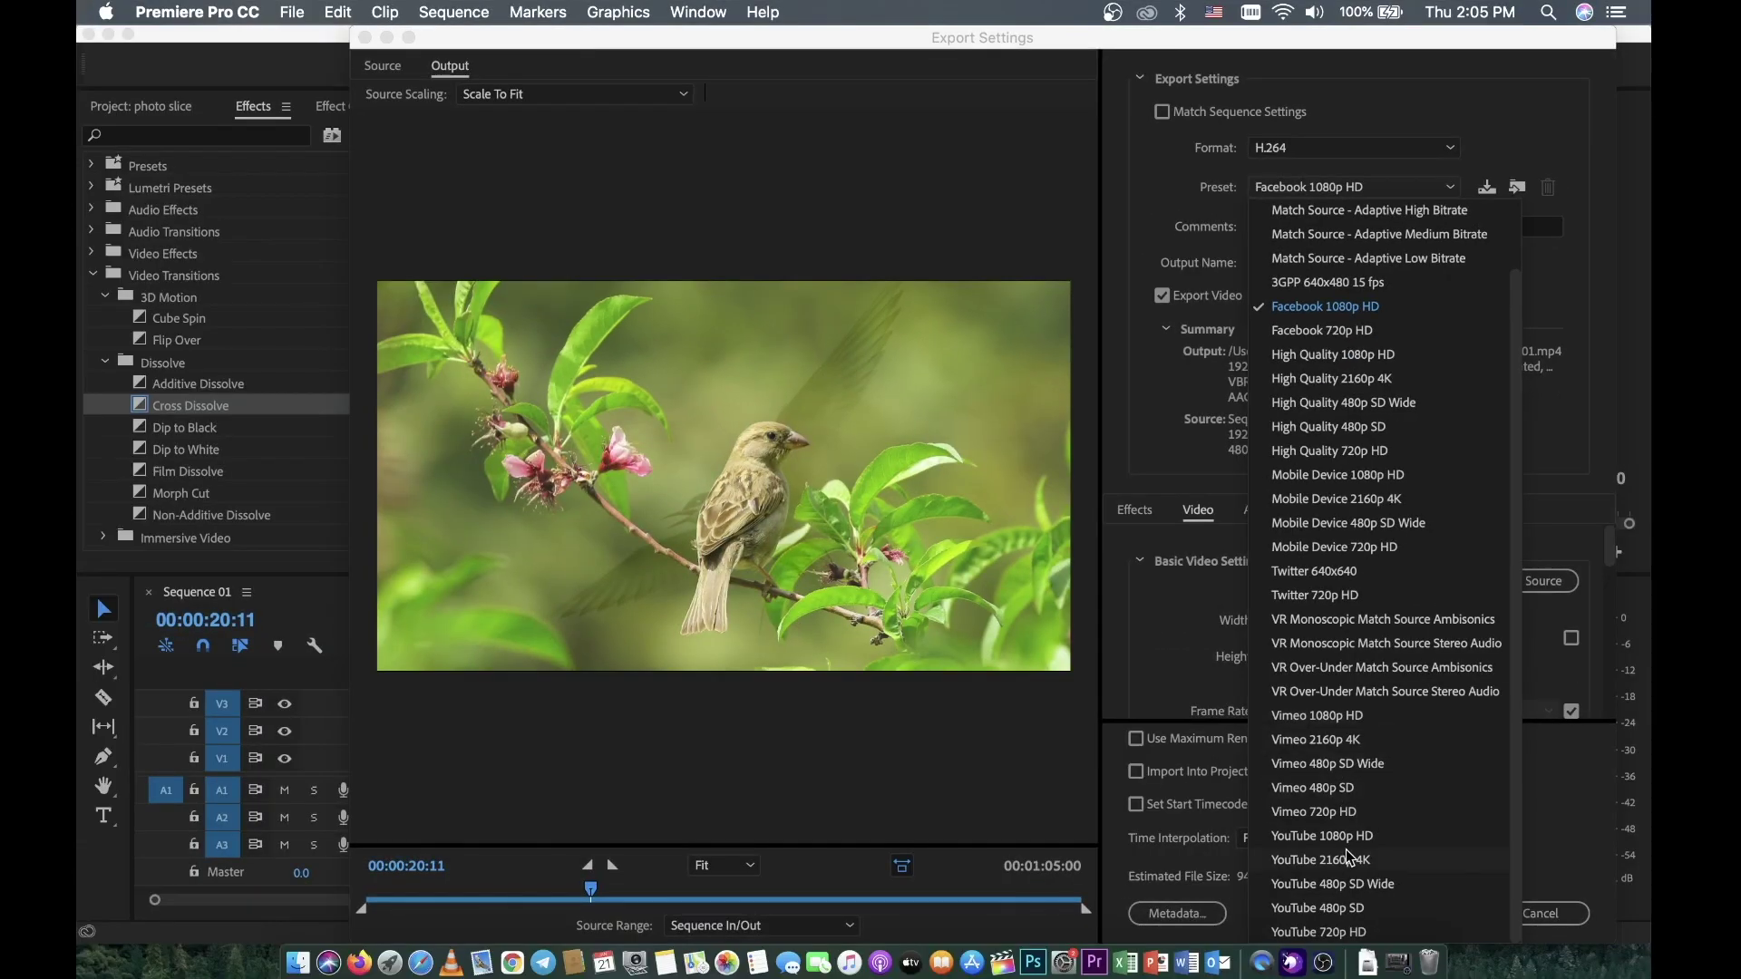
scroll(1333, 884, "up", 2)
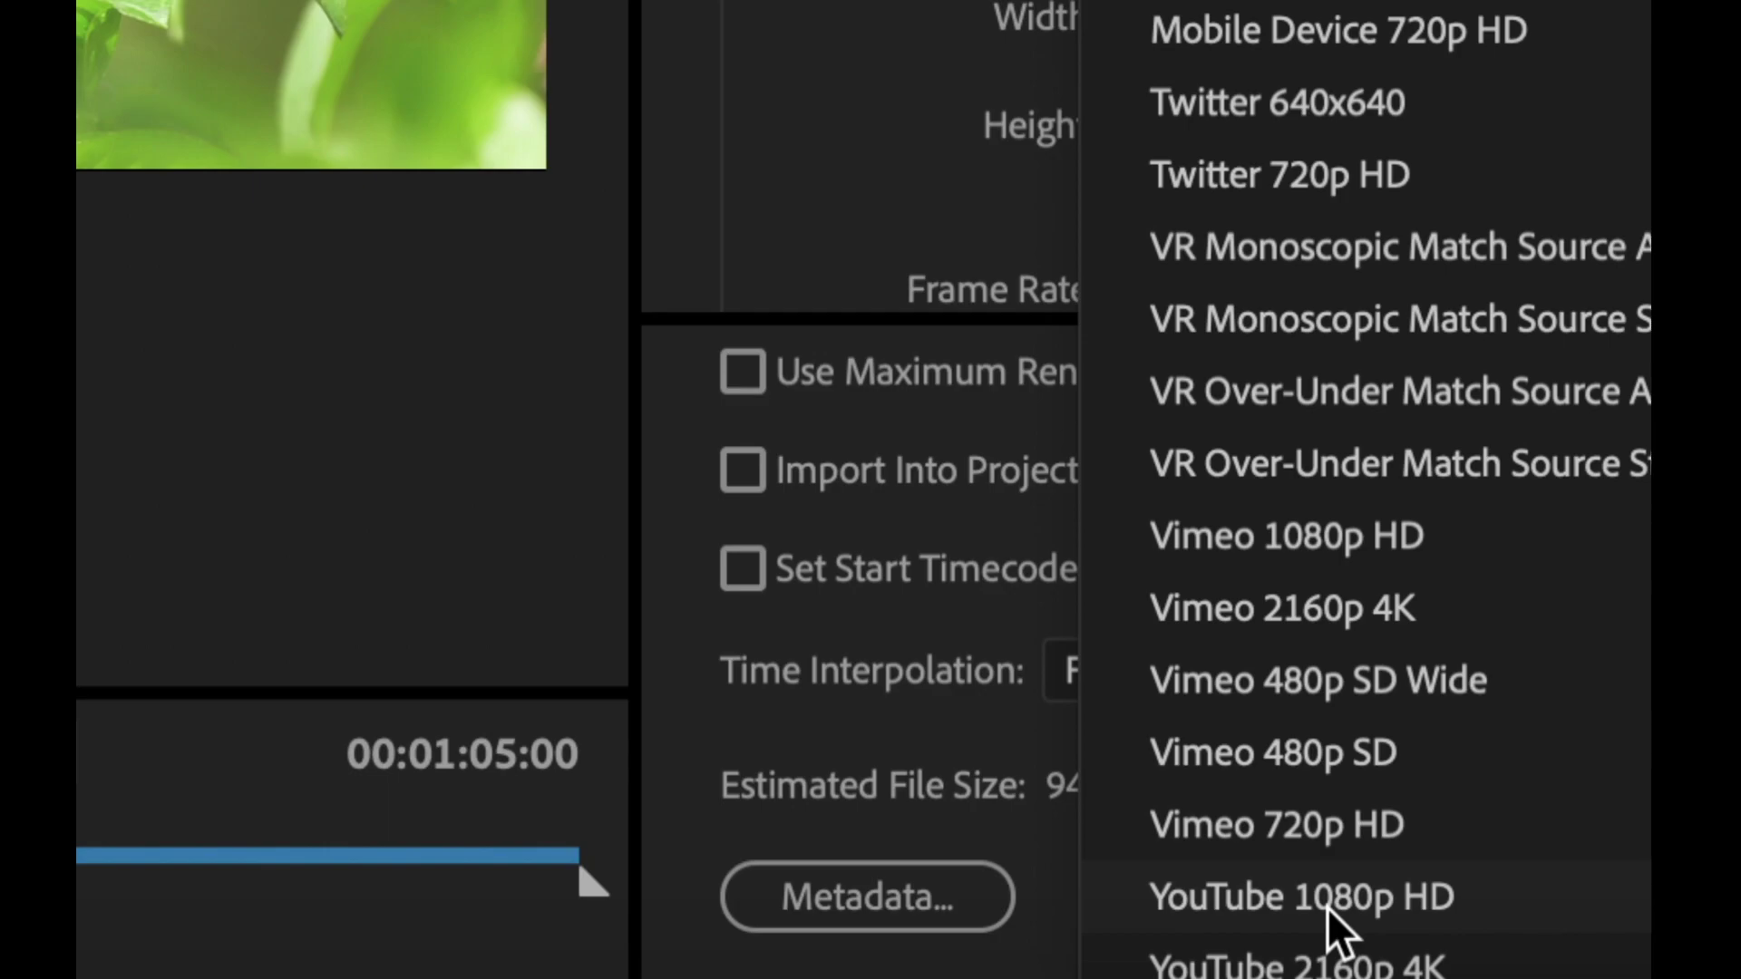
left_click(1324, 906)
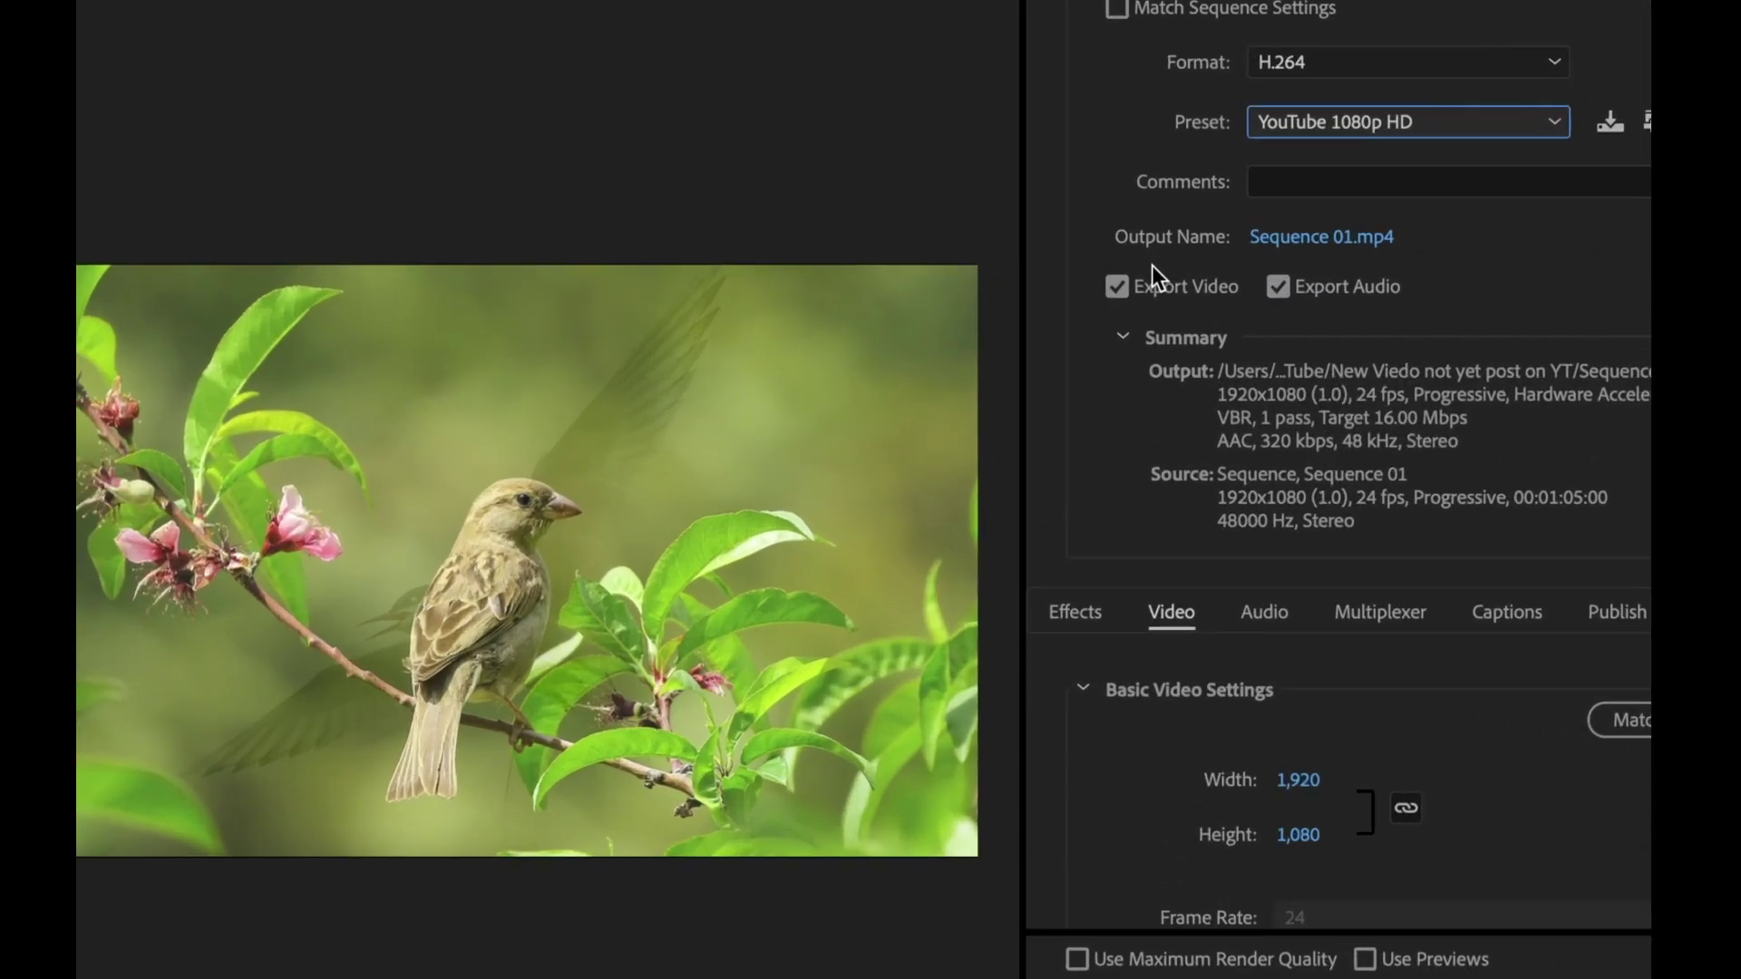
left_click(1295, 236)
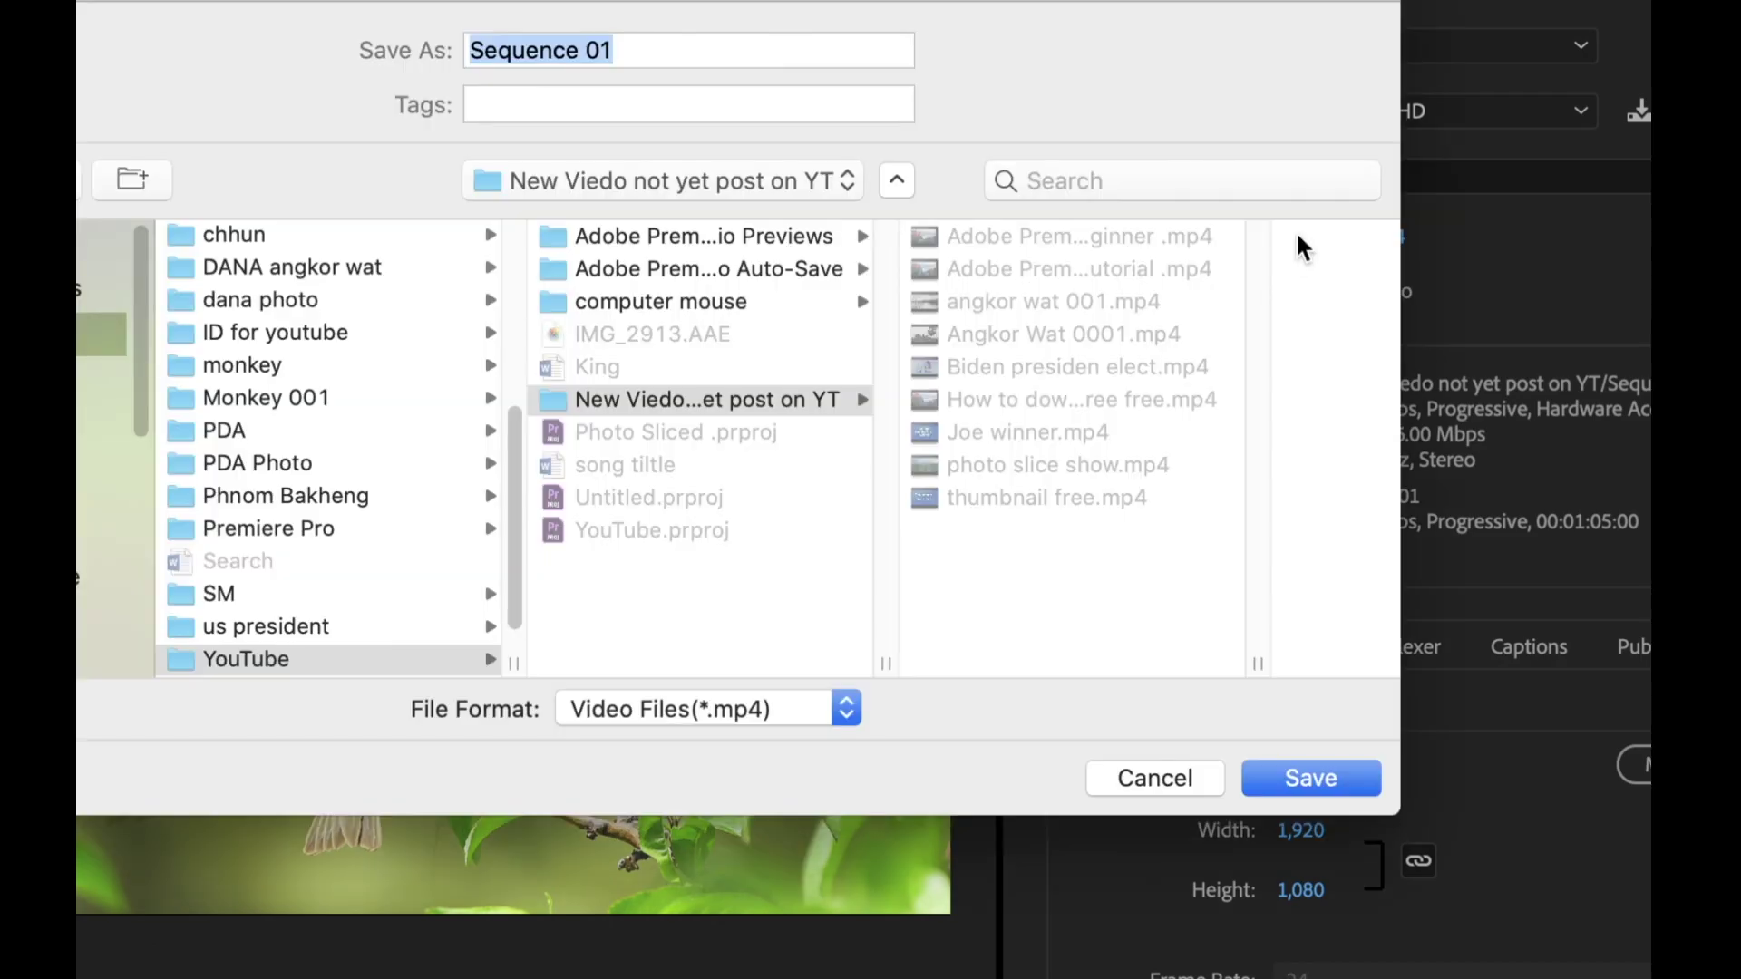
- Name the output 'photo slice' in the New Viedo not yet post on YT folder and save
type("photo")
type("slice")
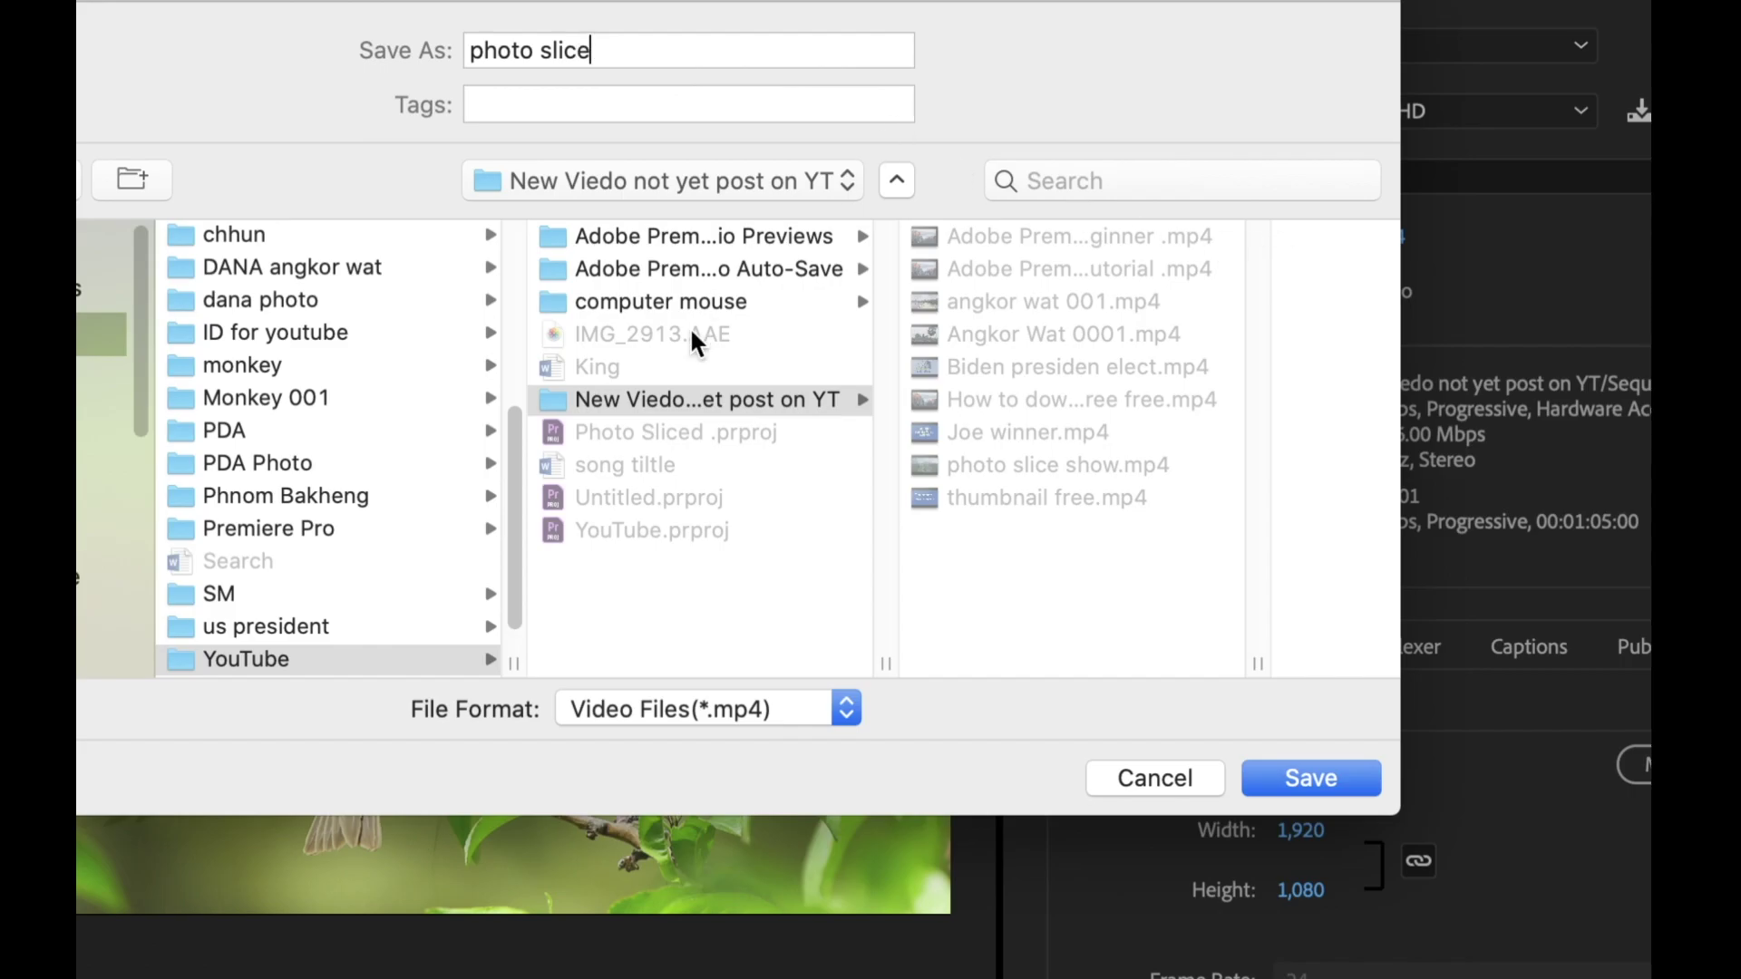
left_click(549, 178)
left_click(678, 172)
left_click(1331, 781)
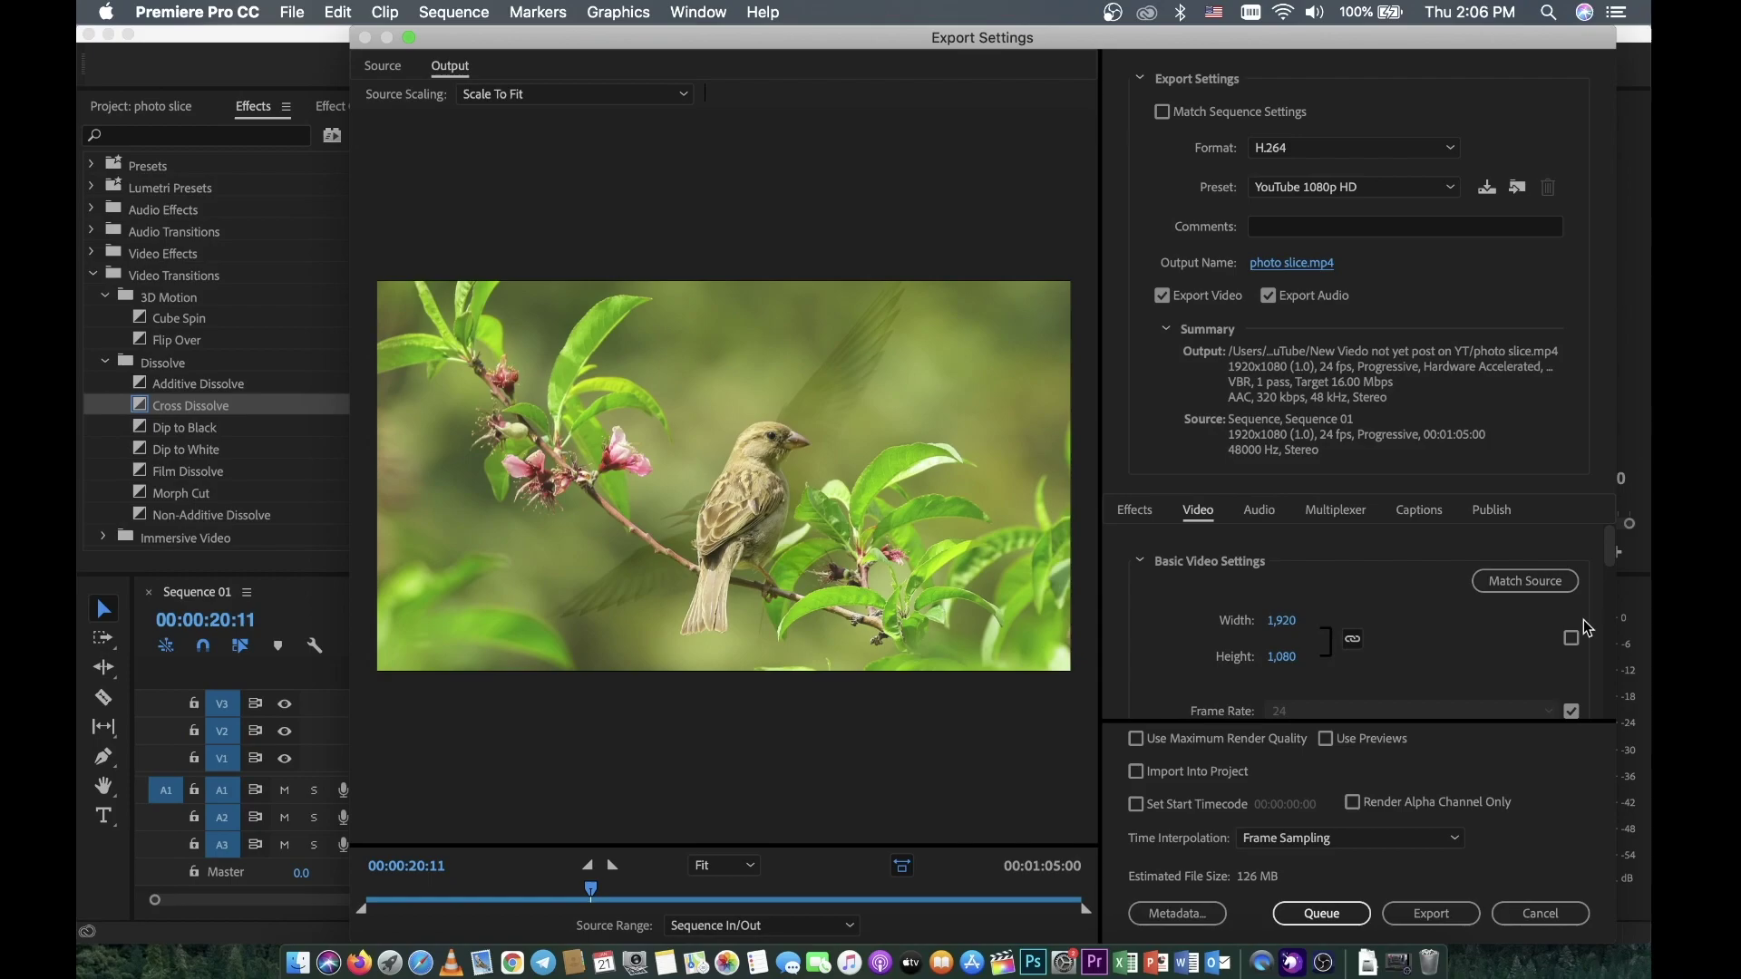
- Try a Target Bitrate of 8 Mbps, then restore it to 16 Mbps
left_click_drag(1613, 563, 1618, 682)
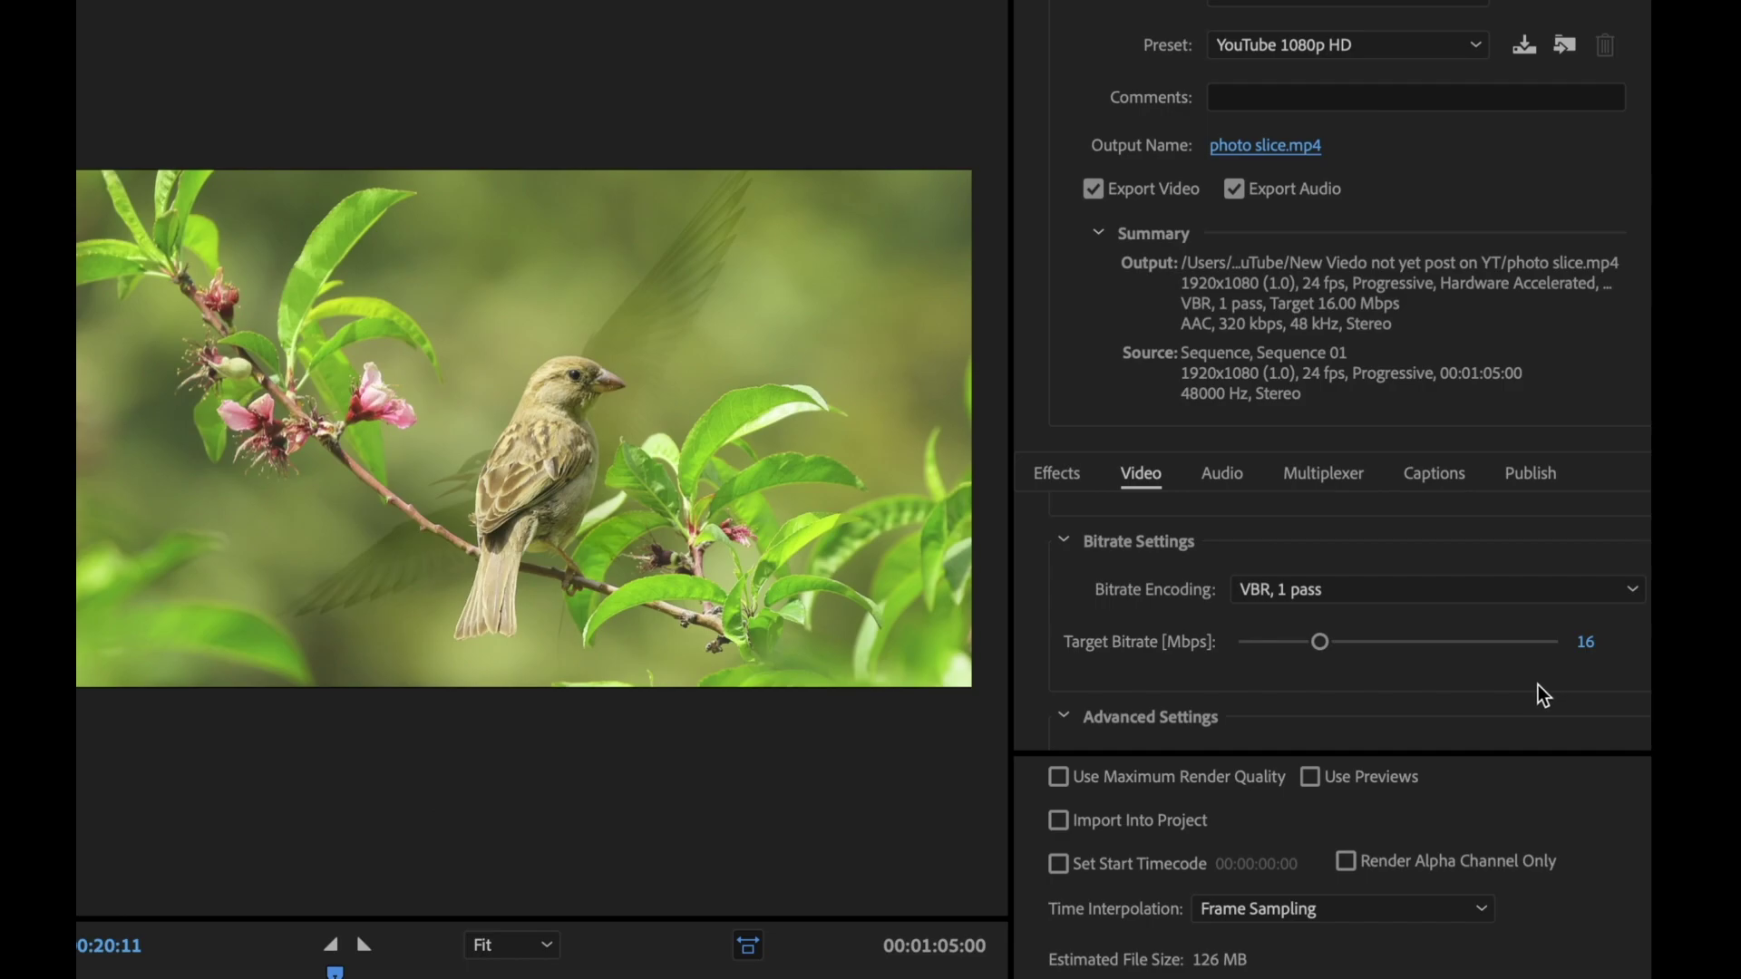
left_click(1590, 646)
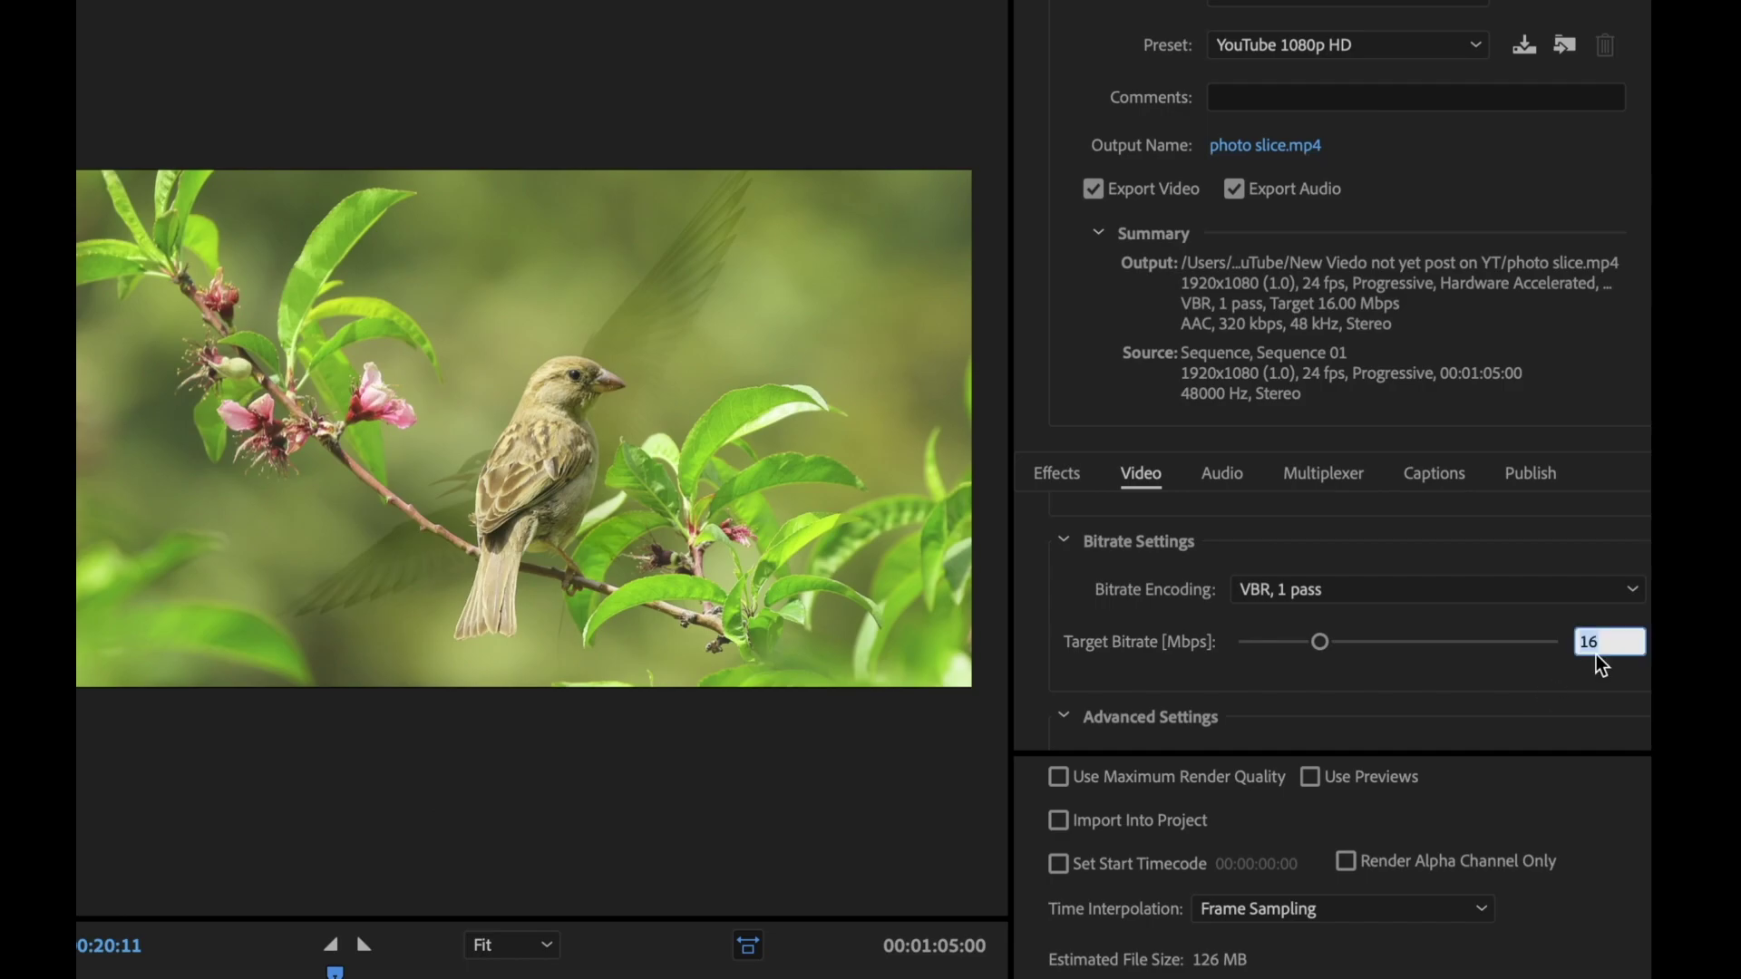
type("8")
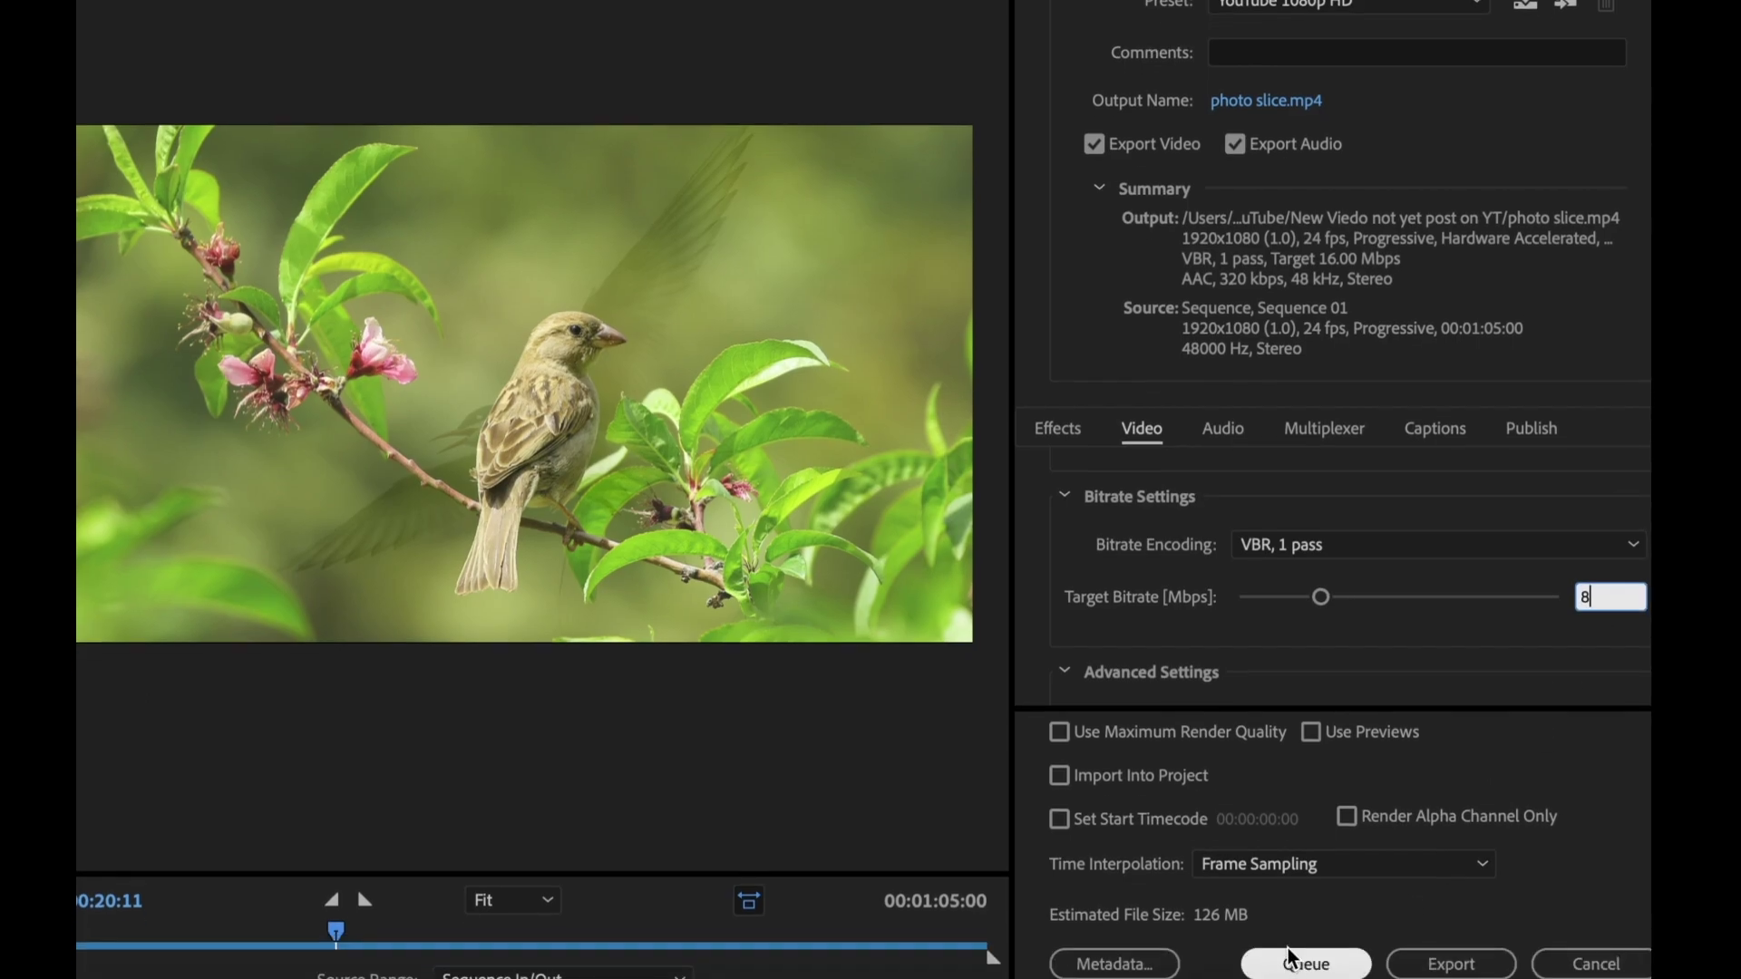
left_click(1543, 701)
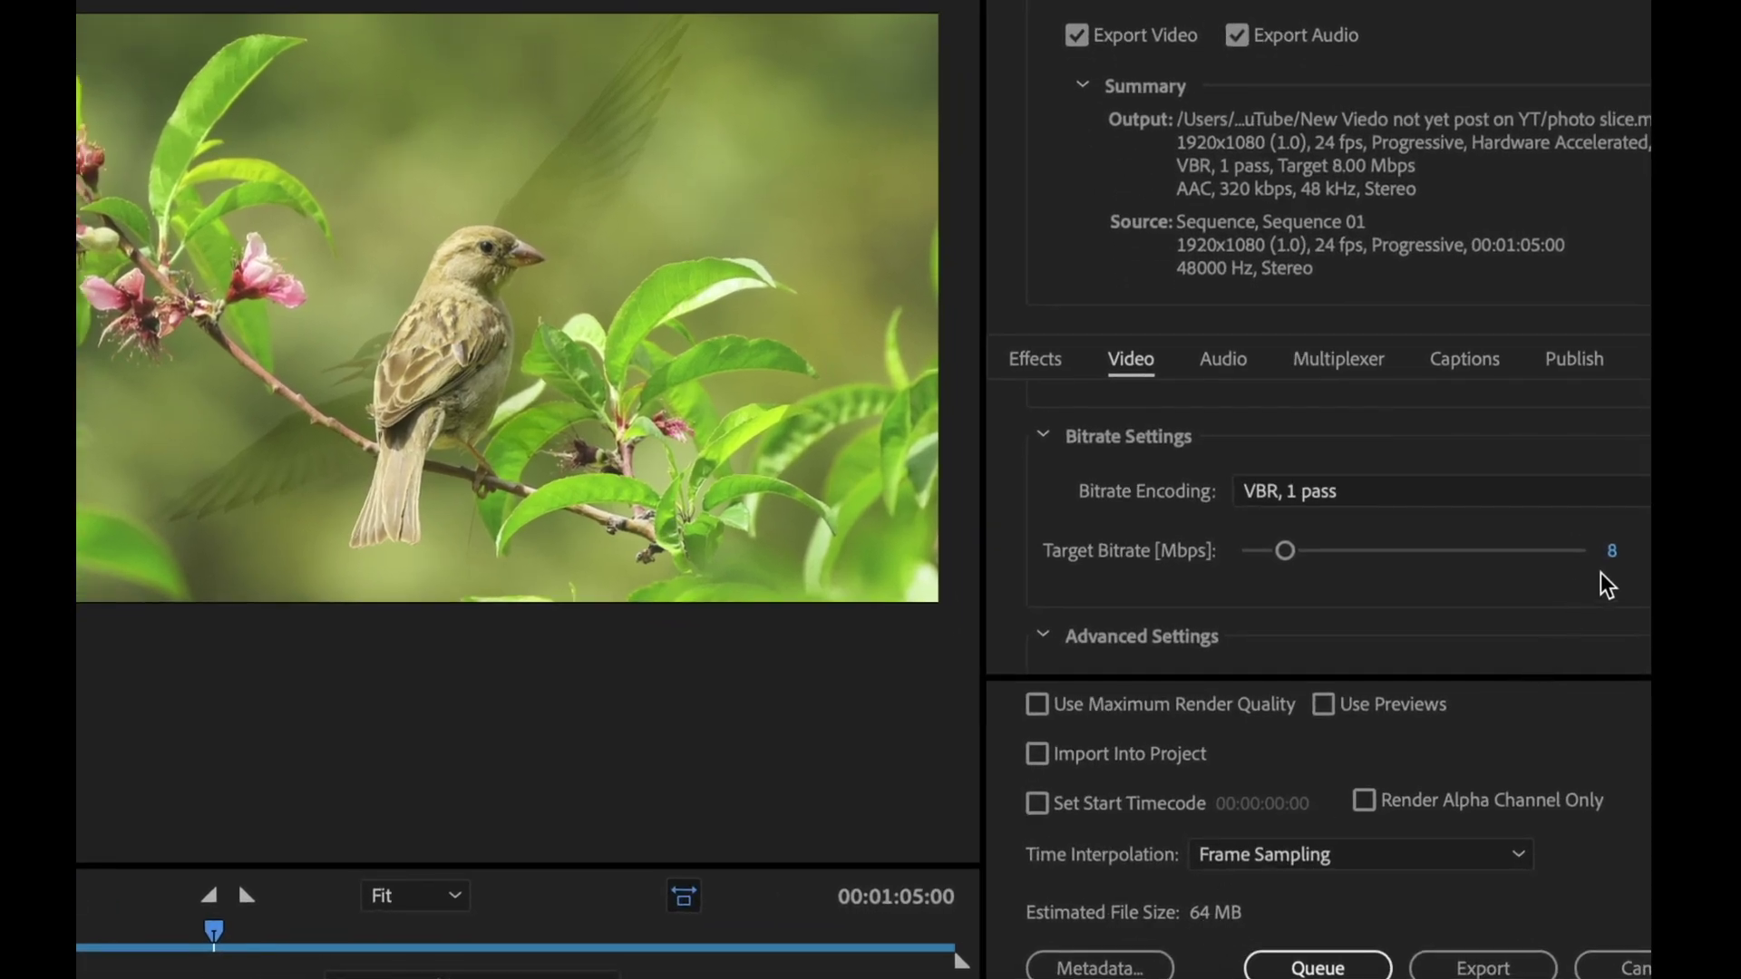
left_click(1613, 553)
type("16")
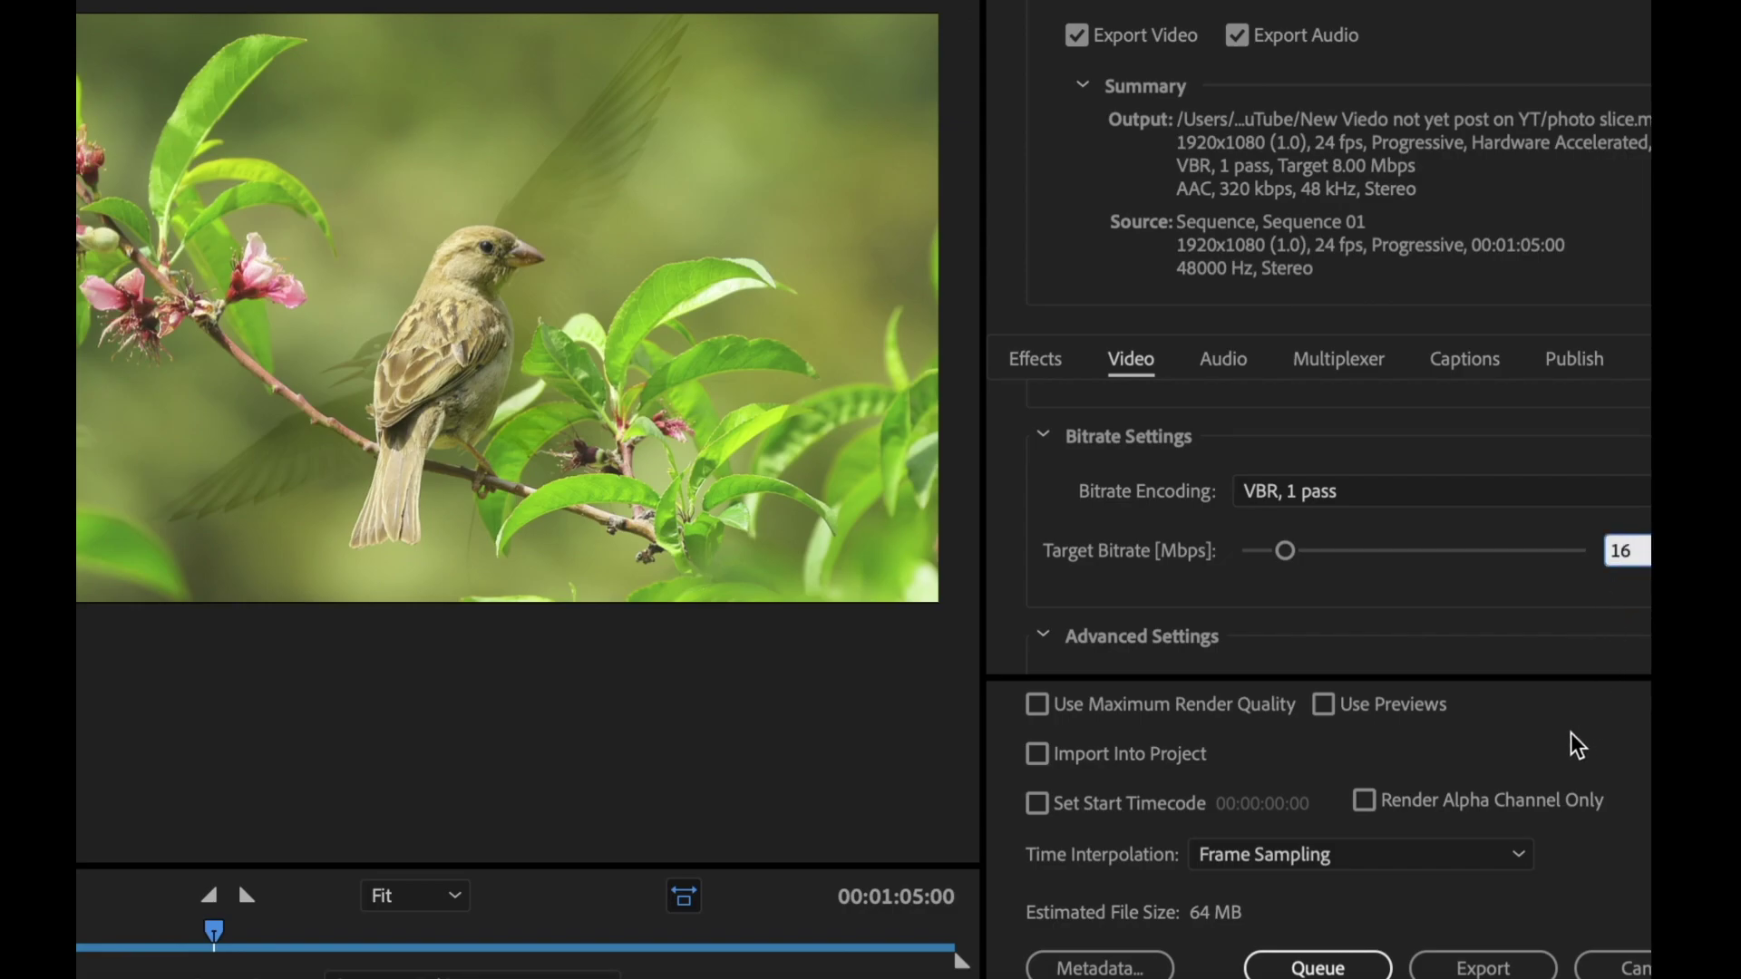
key("Return")
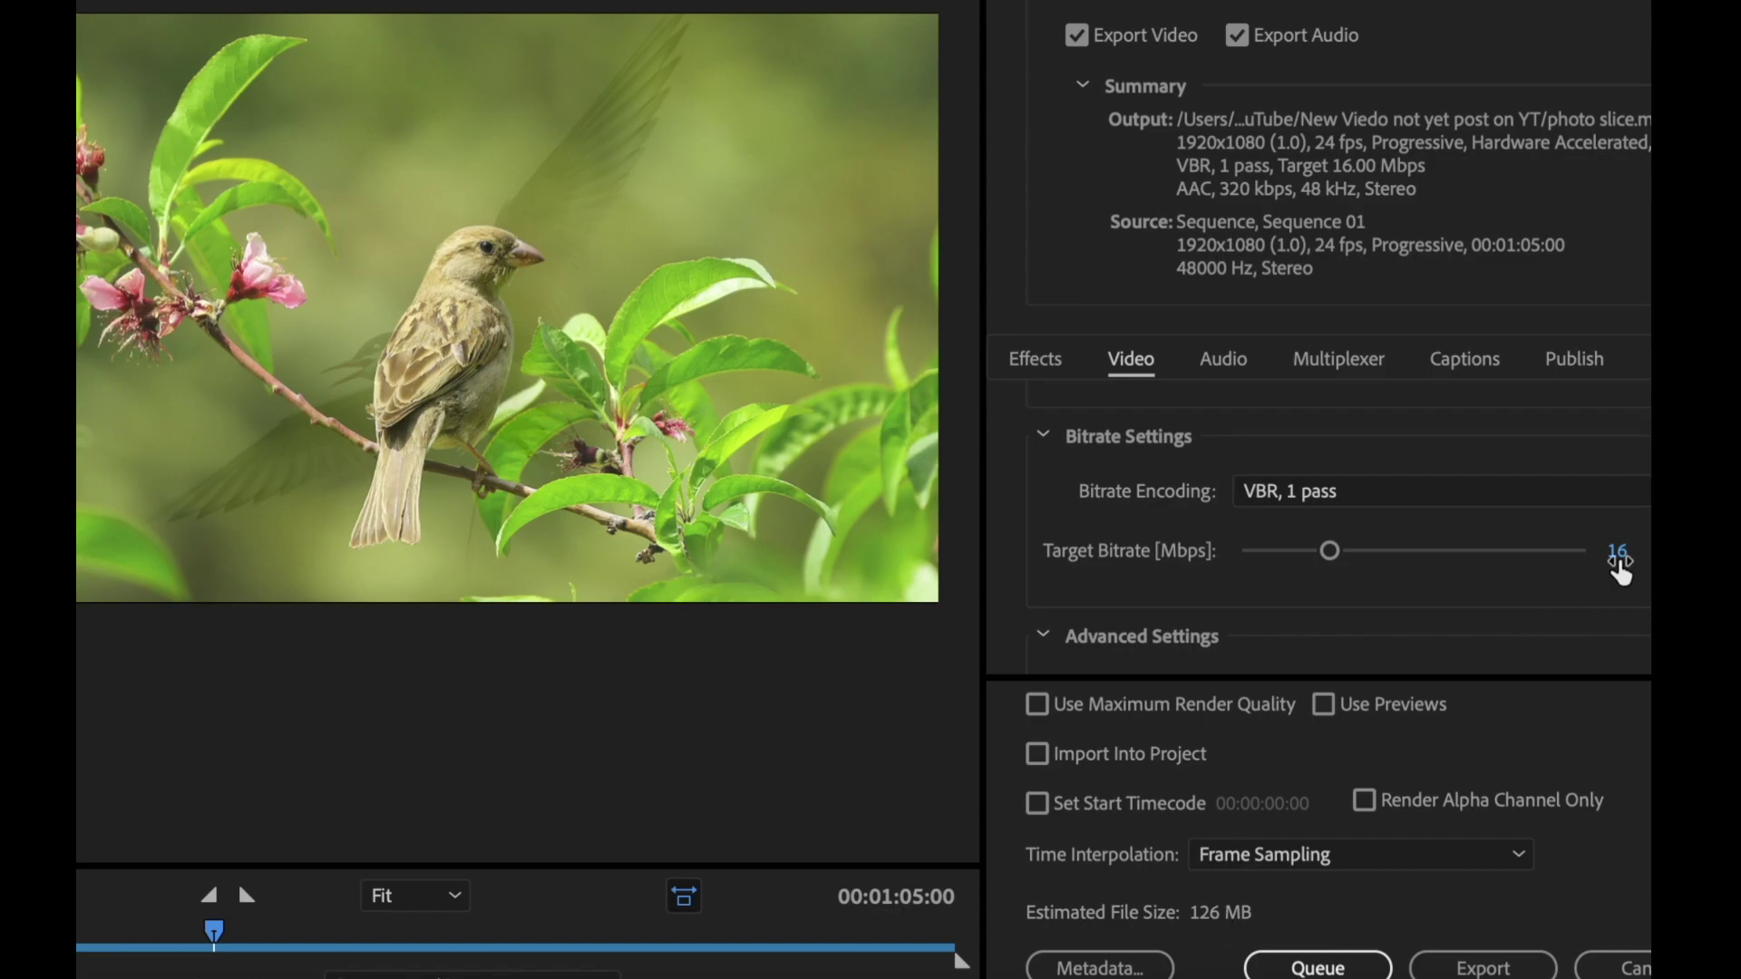
- Set the Target Bitrate to 8 Mbps (64 MB) and keep Source Range on Sequence In/Out
left_click(1618, 558)
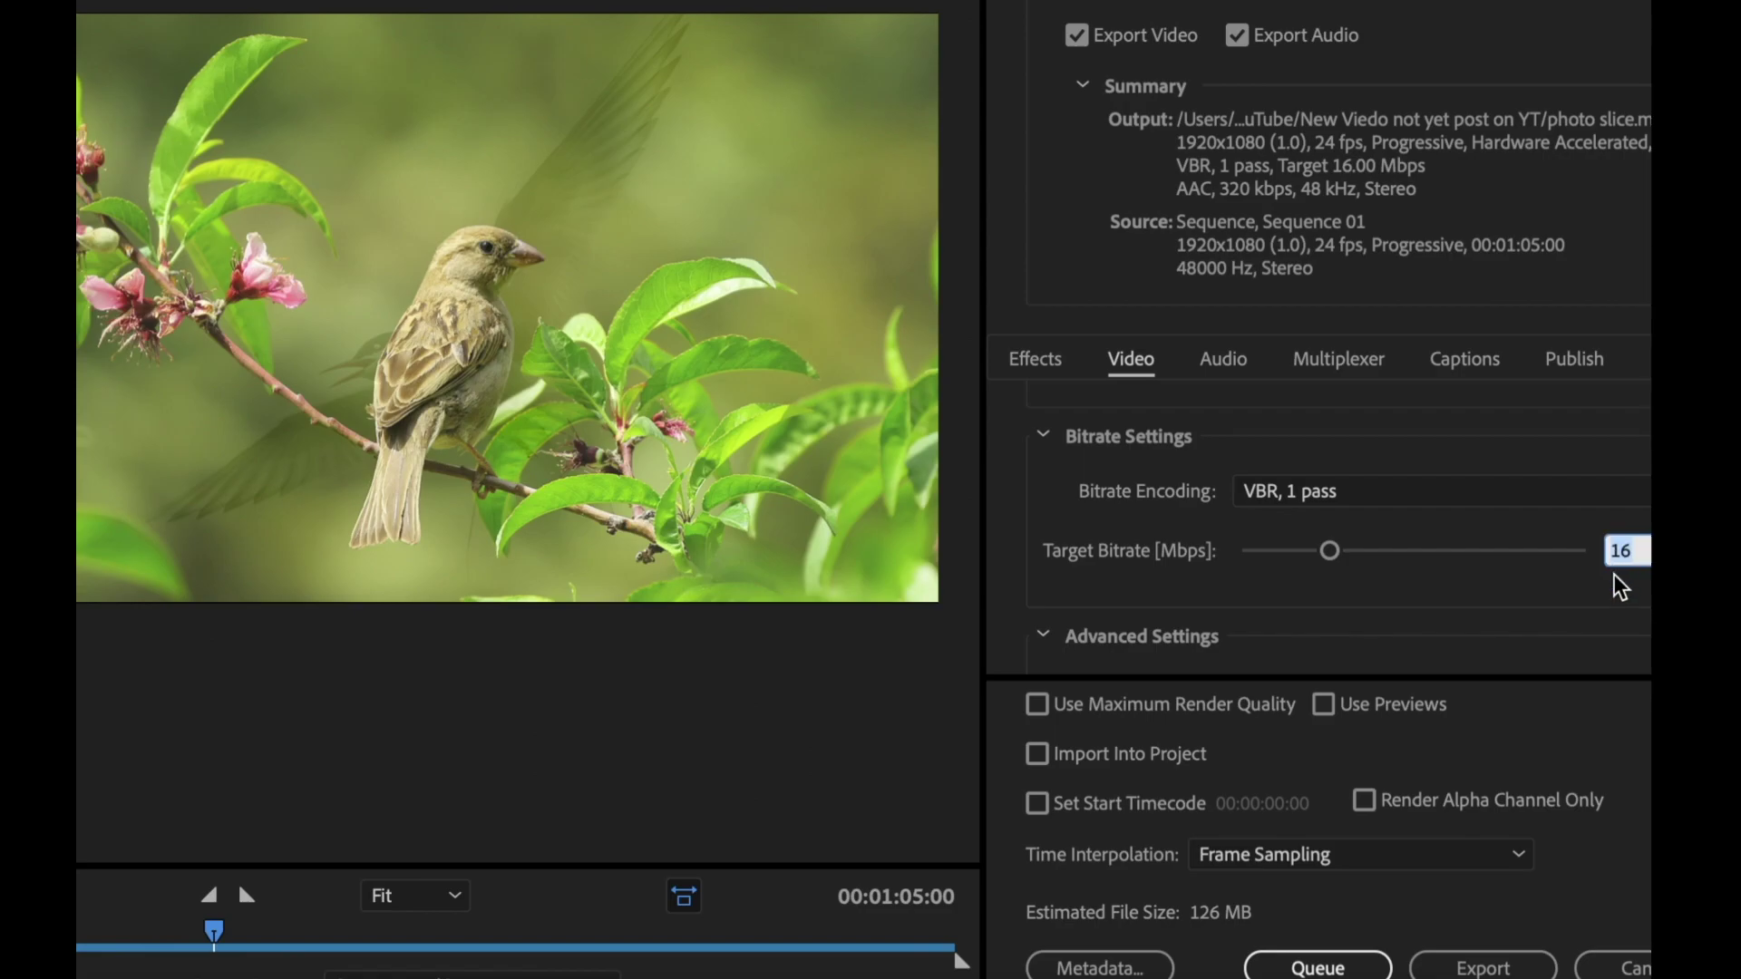
type("8")
key("Return")
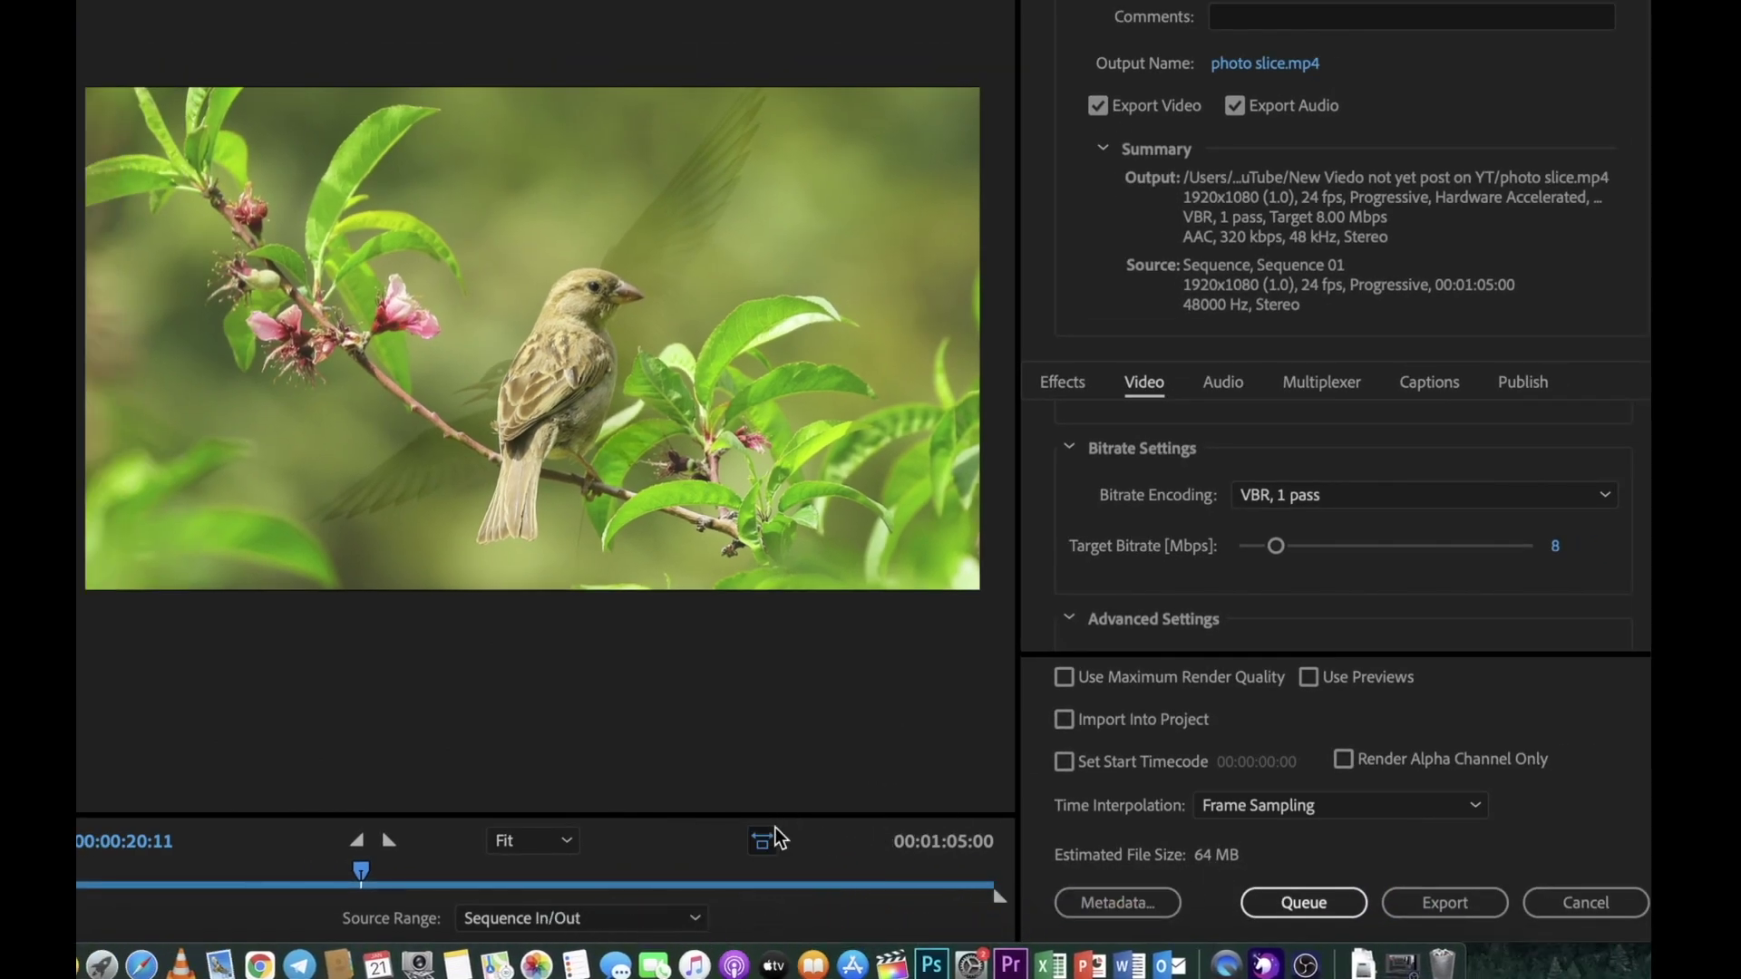
left_click(651, 919)
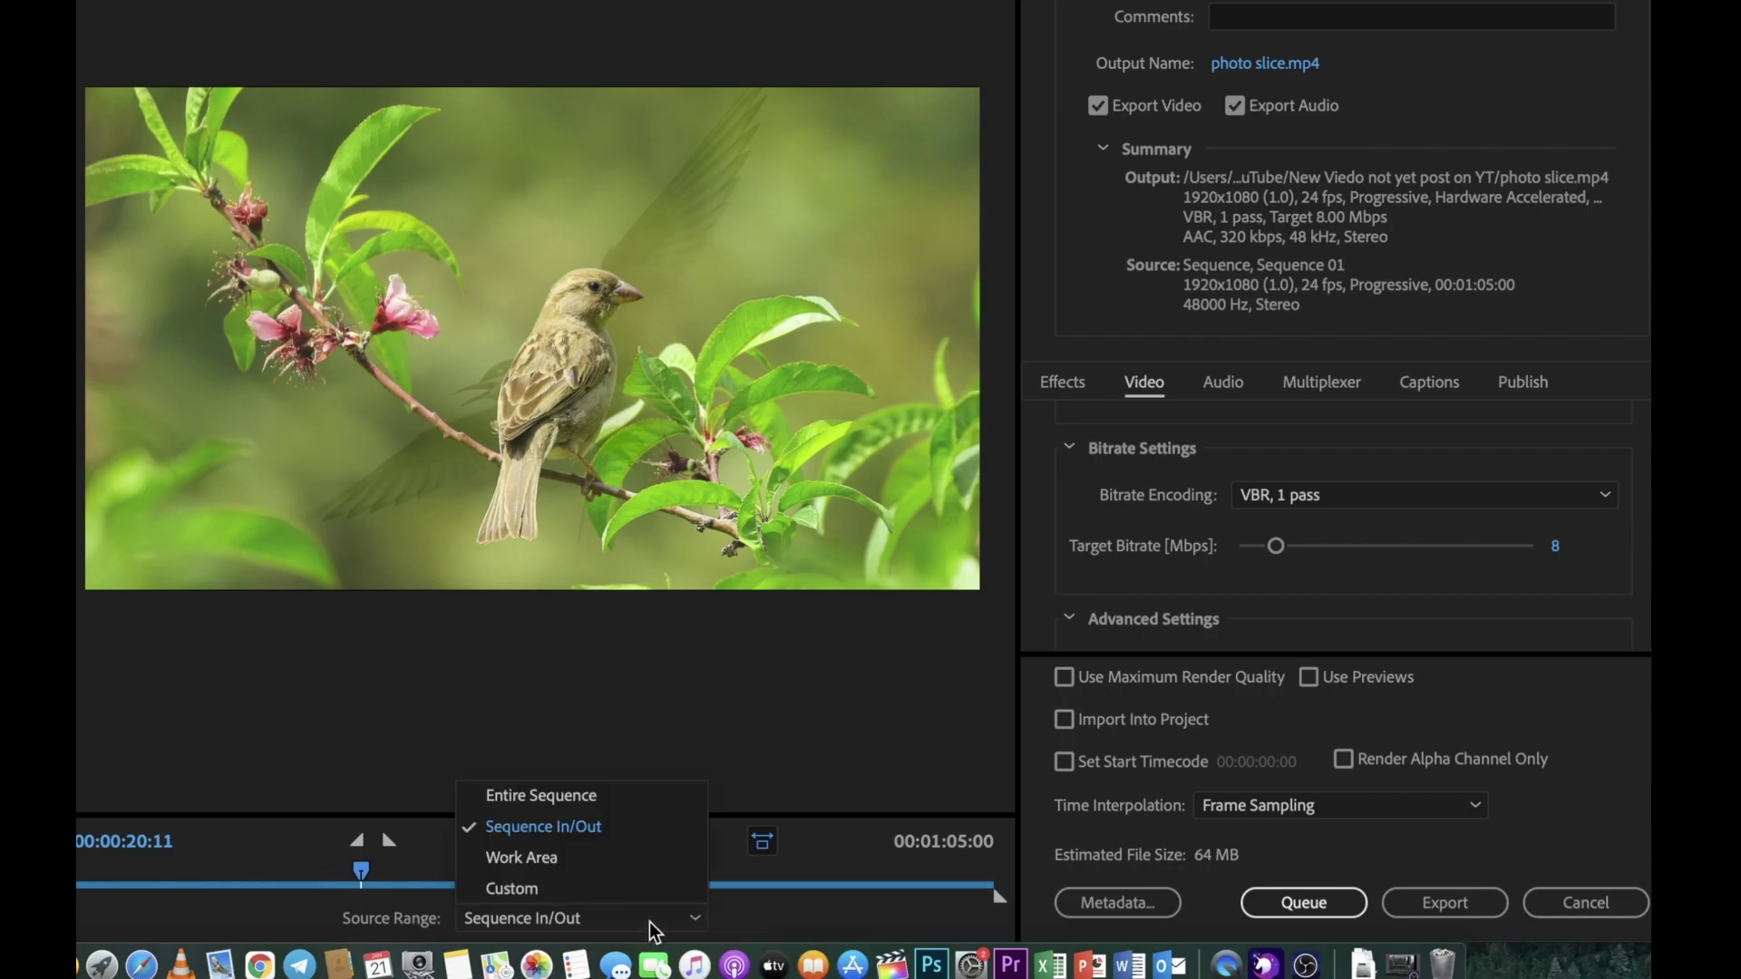
left_click(544, 827)
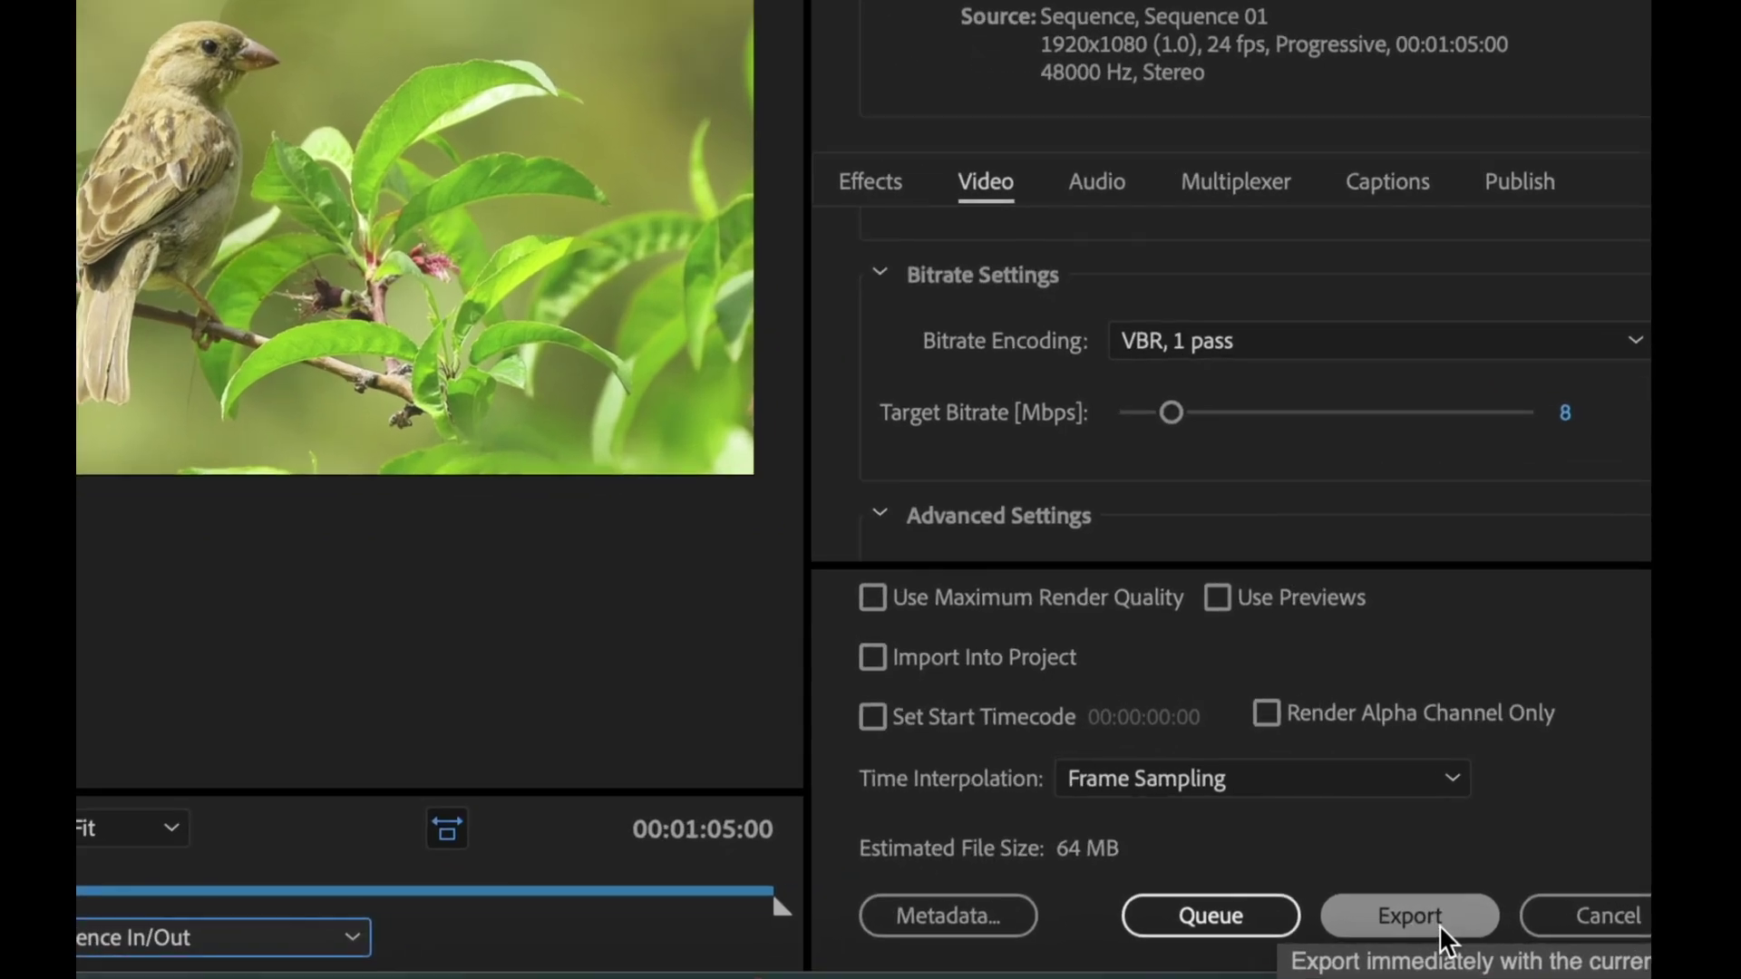
- Export Sequence 01 to photo slice.mp4 and wait for encoding to finish
left_click(1402, 917)
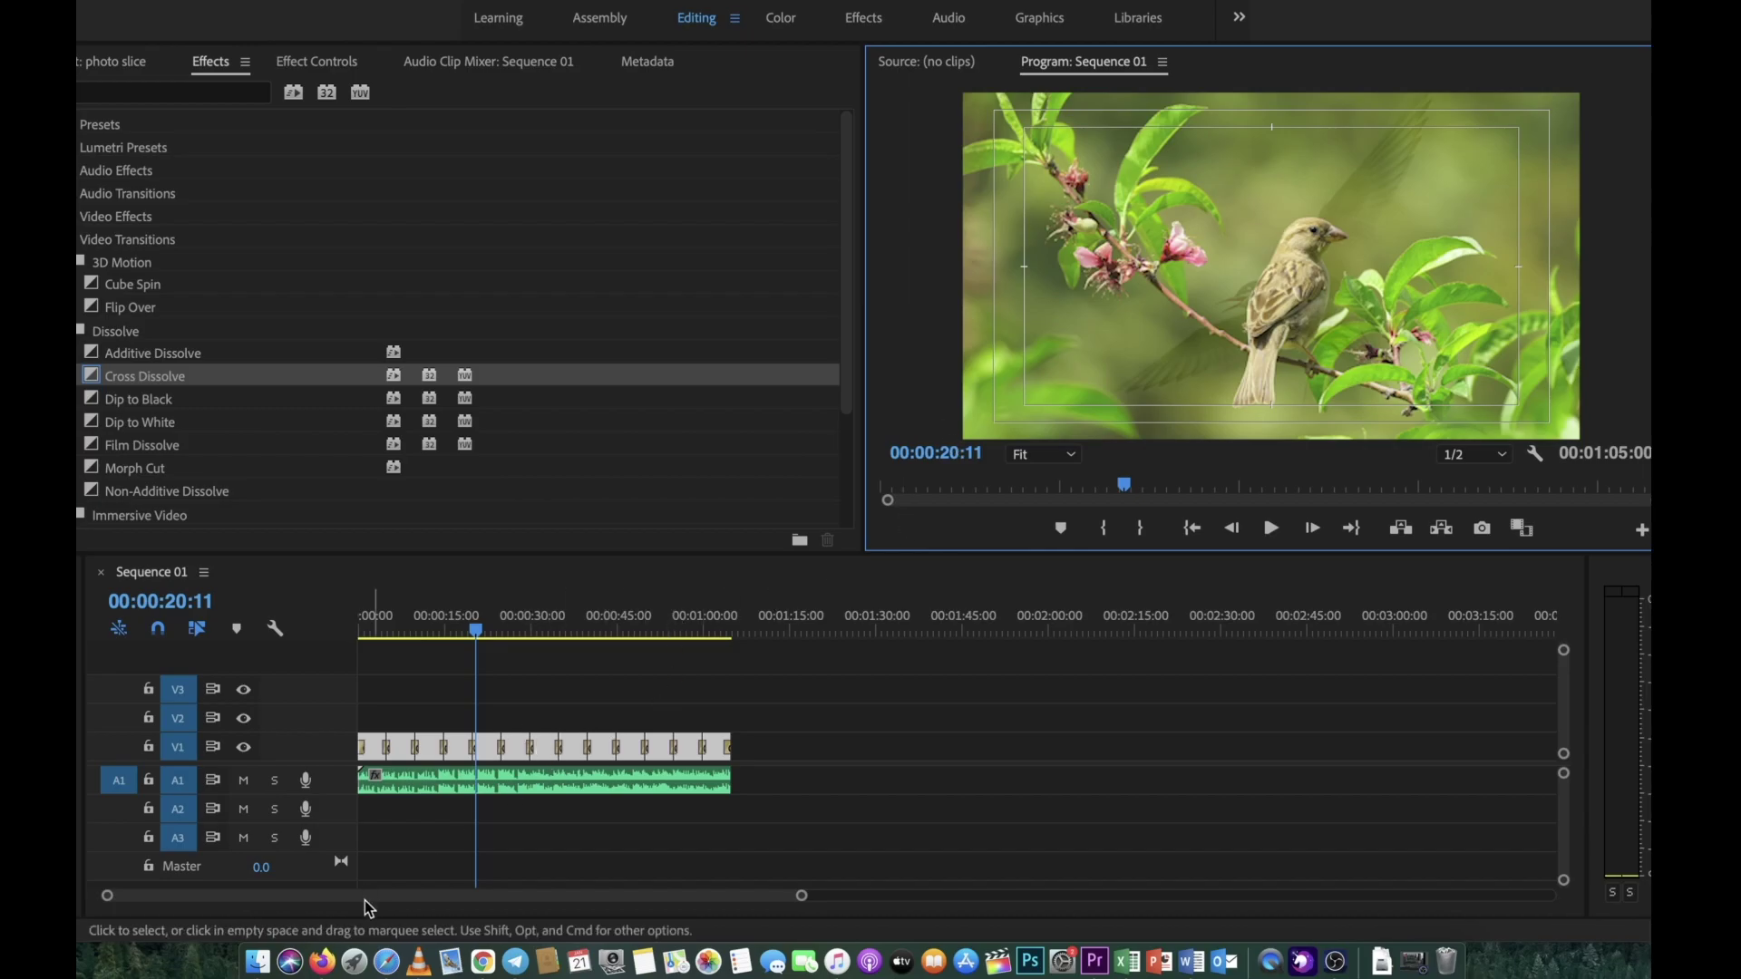
- Navigate in Finder to Documents > YouTube > New Viedo not yet post on YT to locate photo slice.mp4
left_click(260, 963)
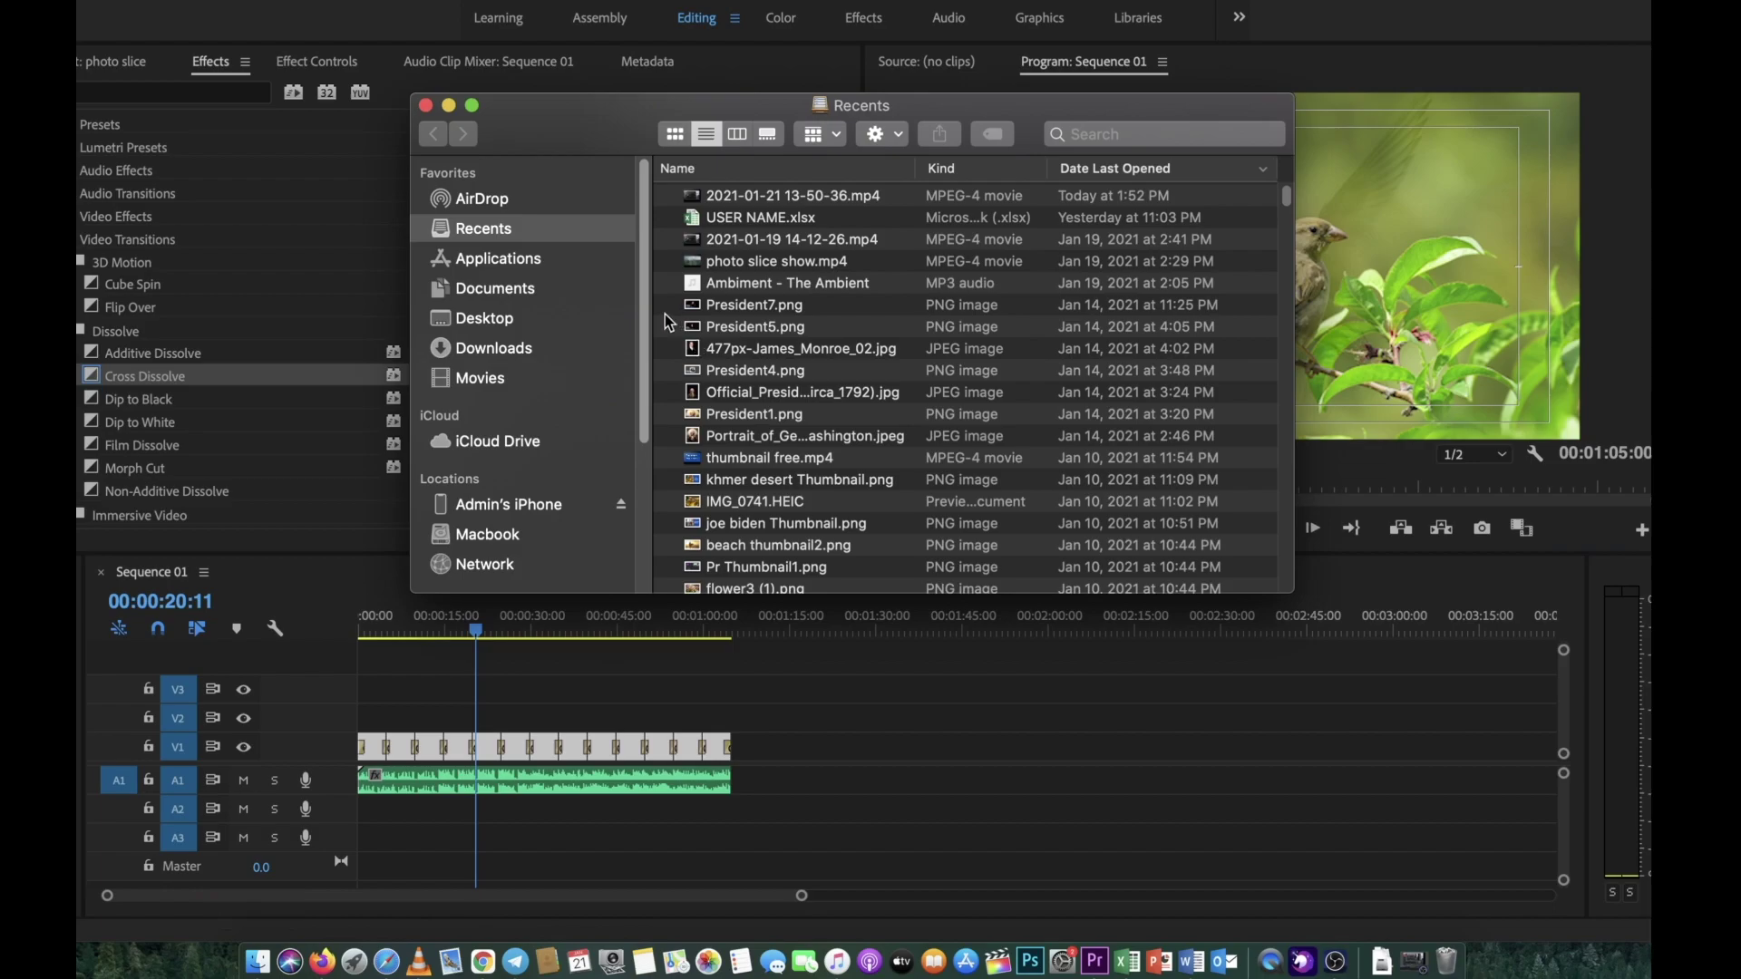
left_click(535, 292)
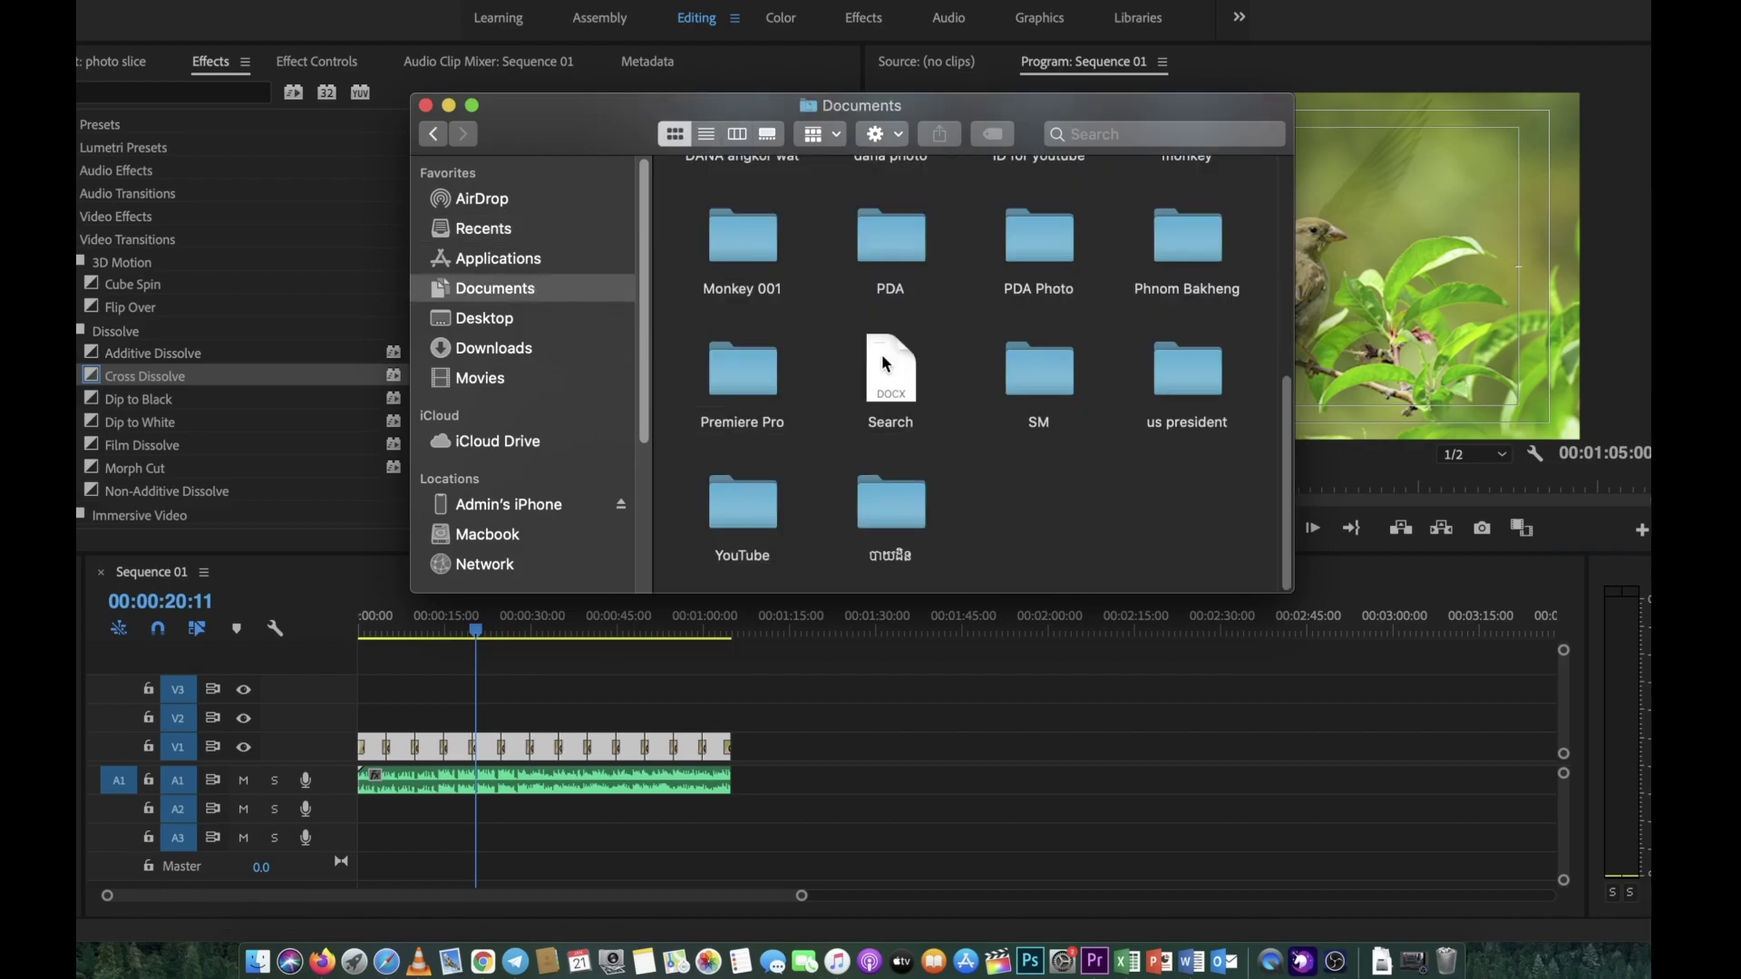
double_click(738, 525)
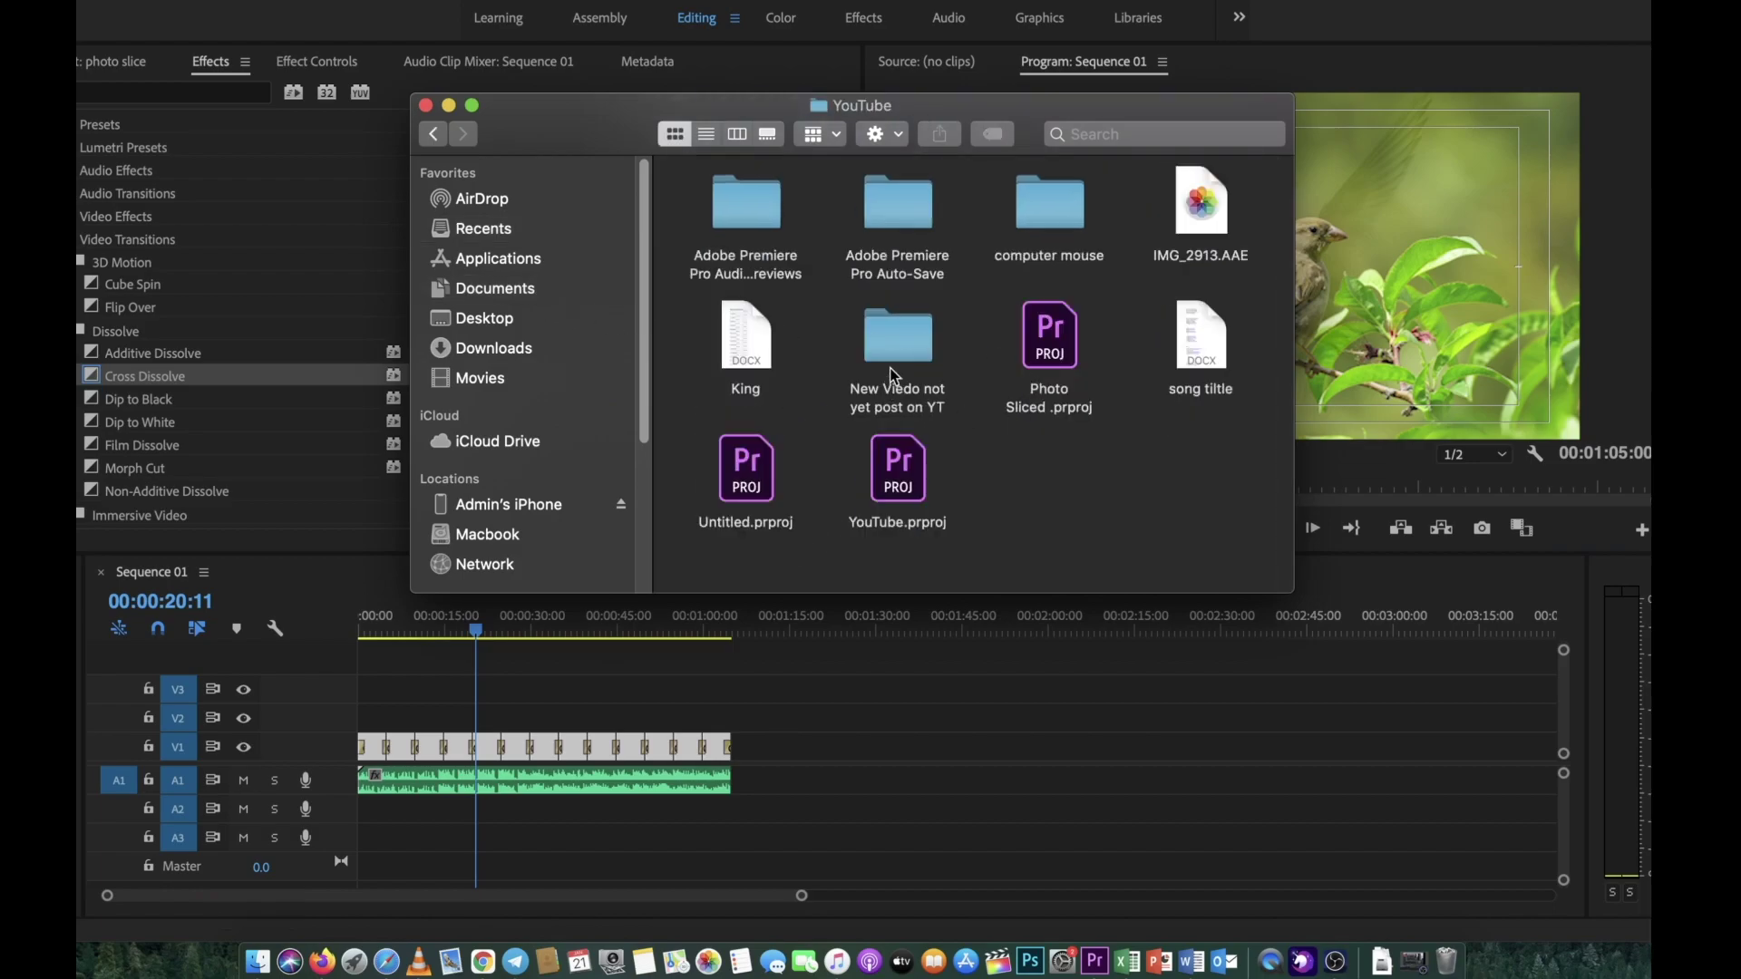
double_click(893, 348)
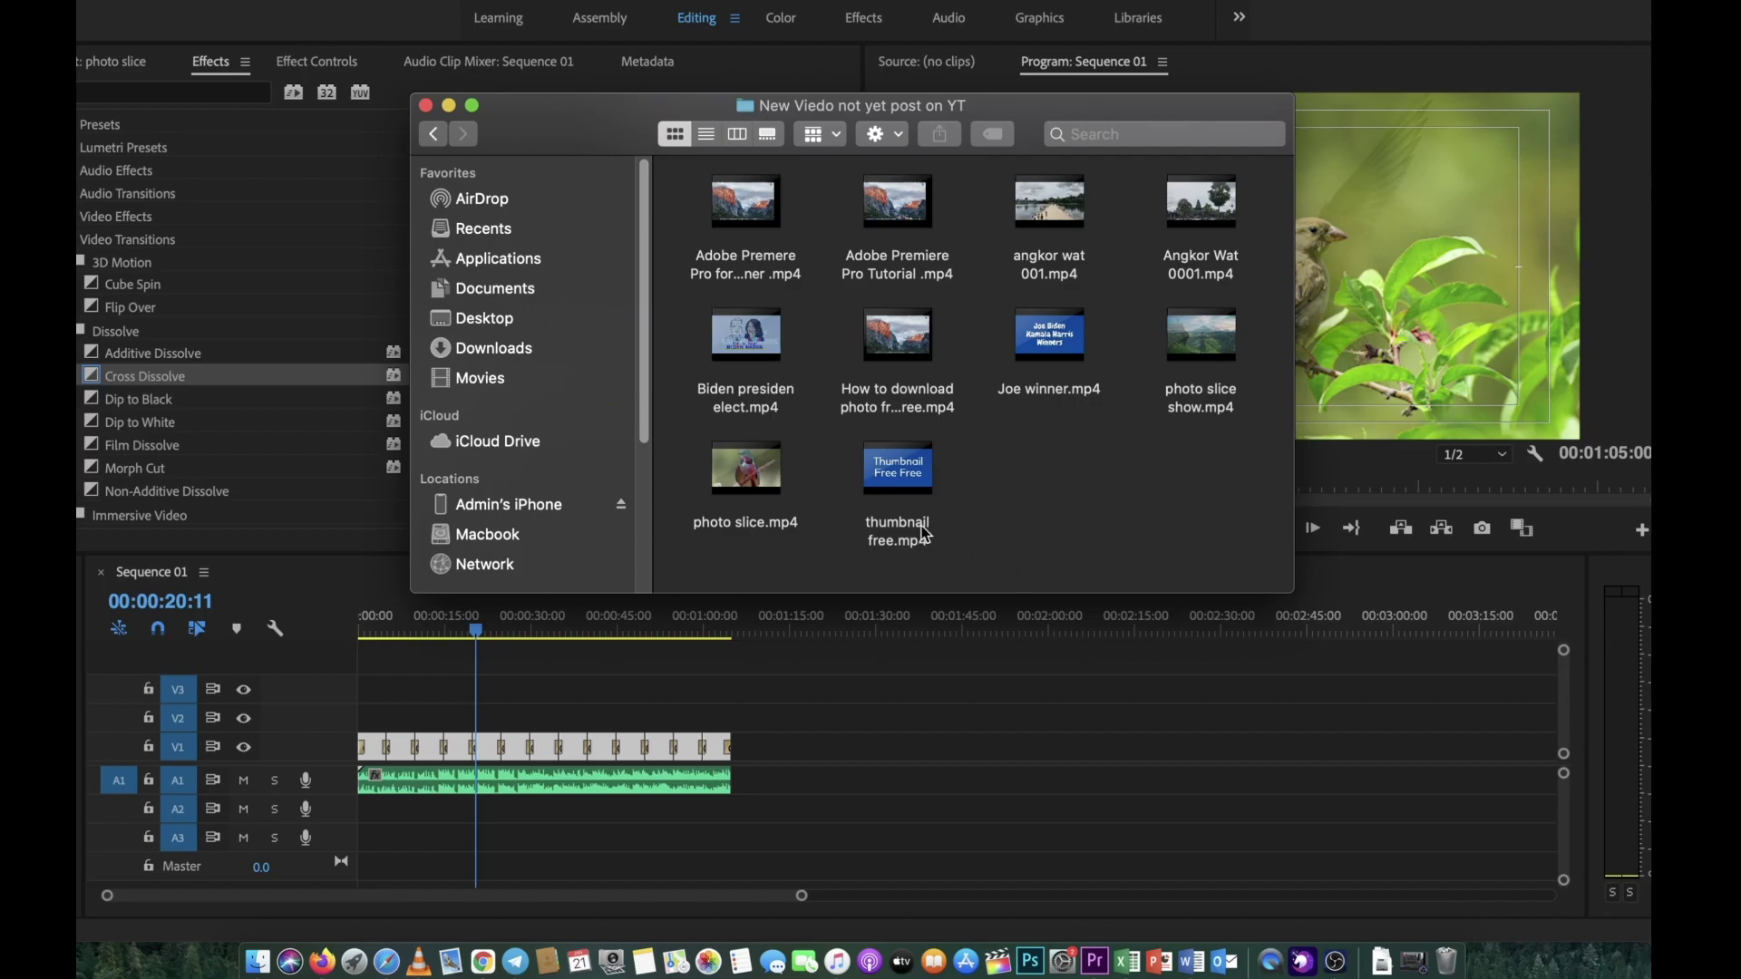
mouse_move(1068, 330)
- Open photo slice.mp4 in QuickTime Player and play the 1:05 bird slideshow from the start
double_click(748, 479)
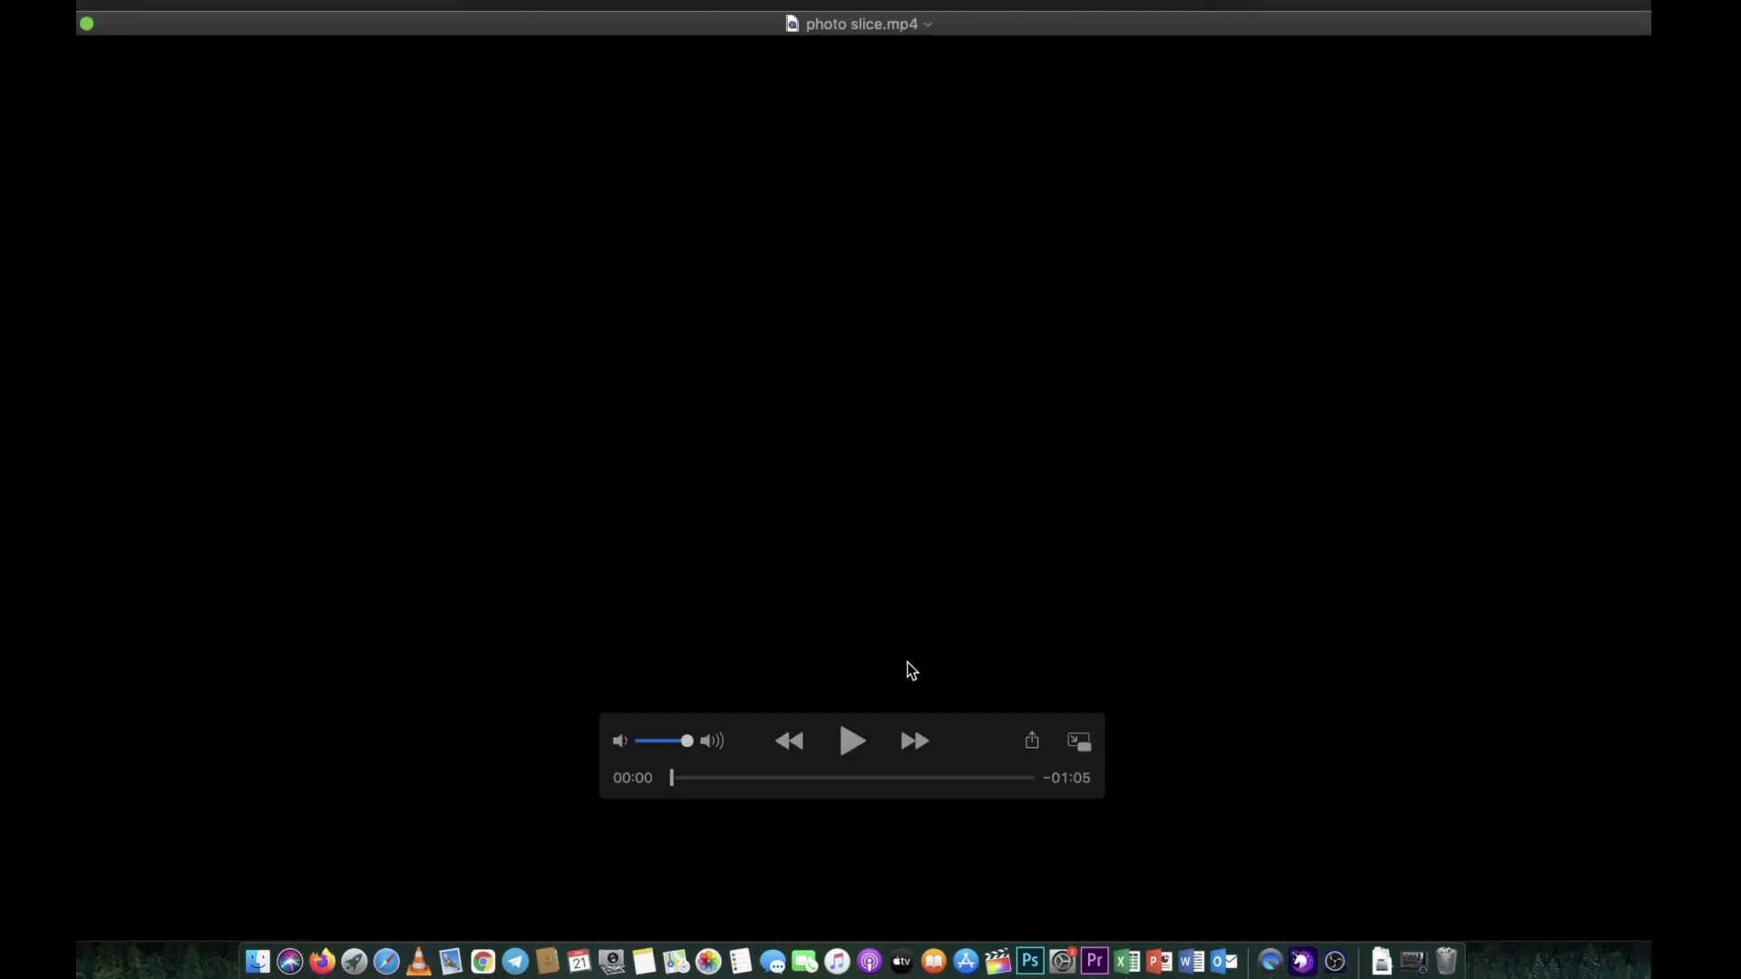
left_click(861, 743)
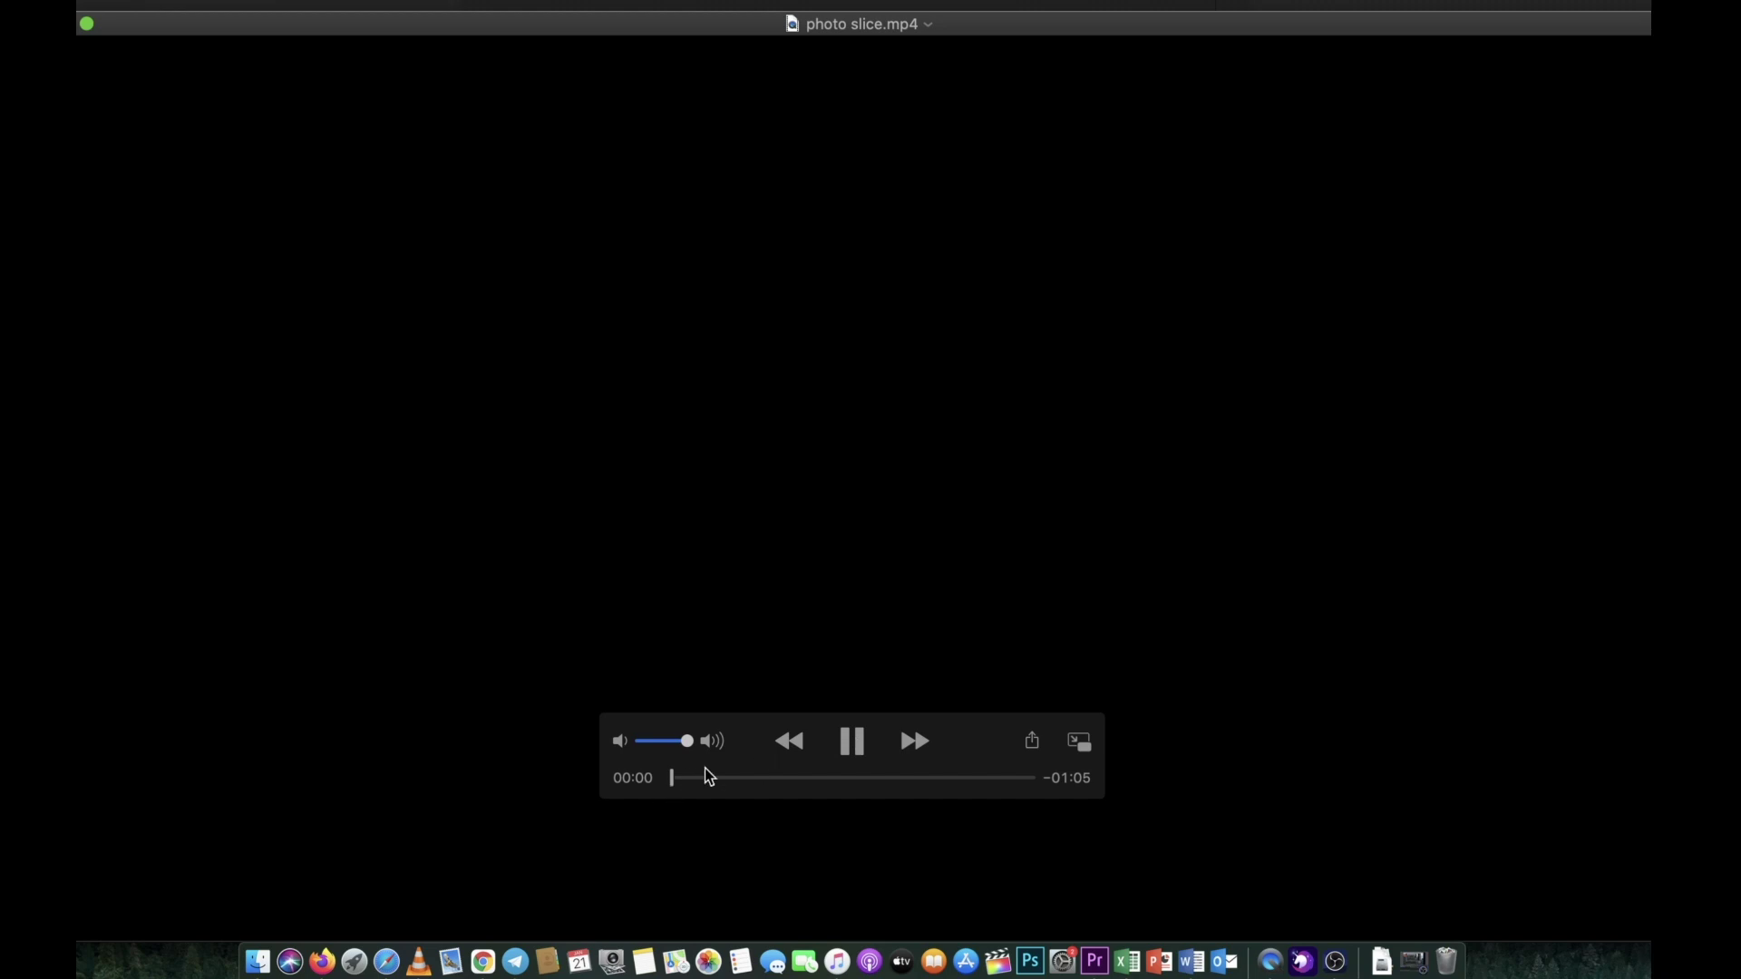